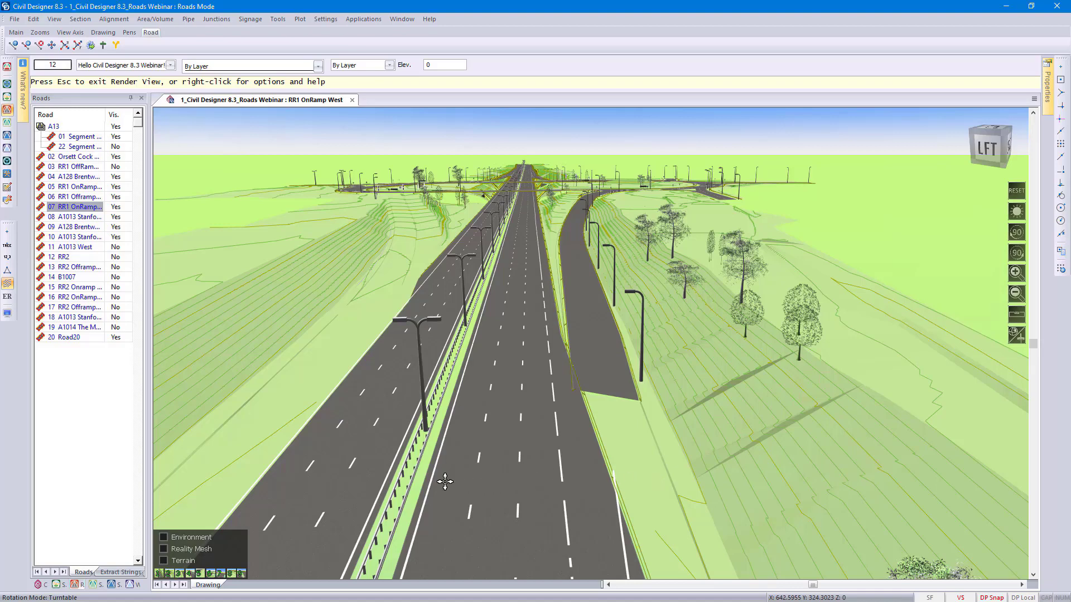
- Examine the rendered highway, lighting, ramps and signal-controlled roundabout junction, and quit Render View
left_click_drag(418, 469, 657, 376)
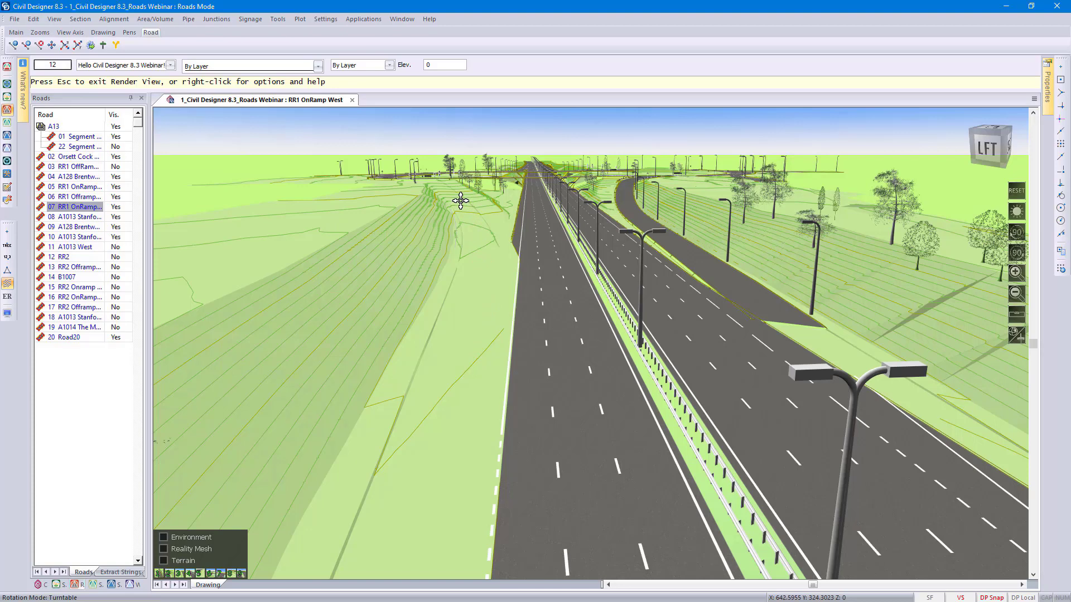
scroll(460, 200, "down", 3)
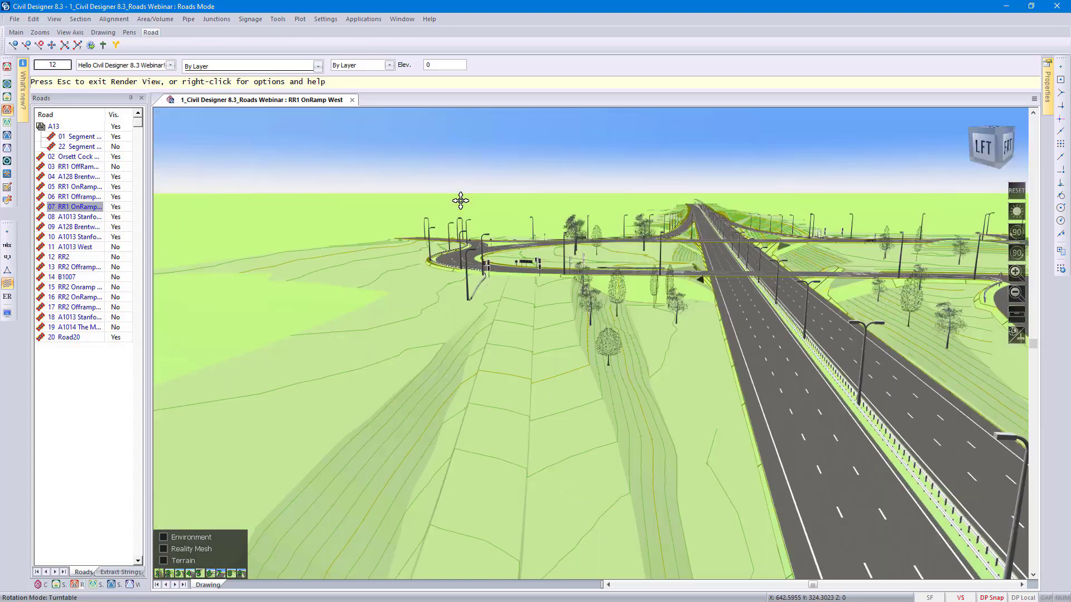
scroll(461, 201, "up", 3)
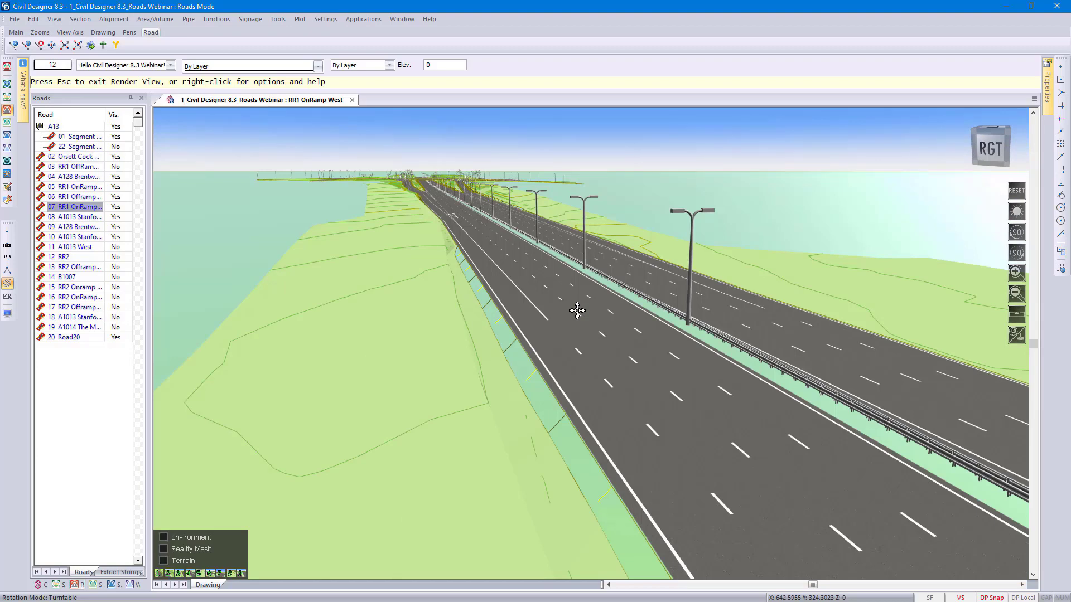
double_click(489, 330)
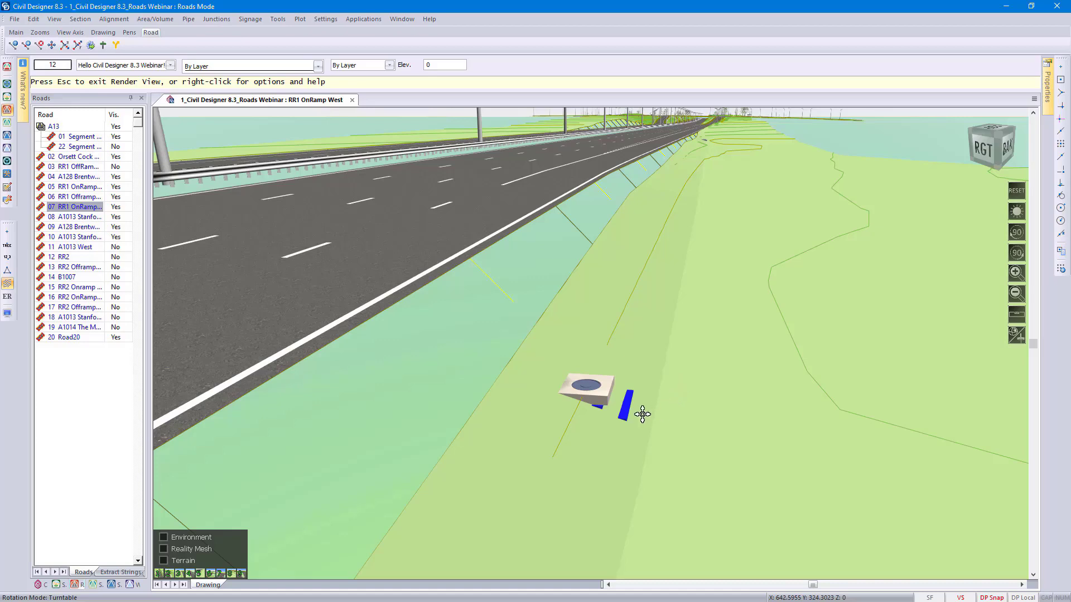
double_click(588, 422)
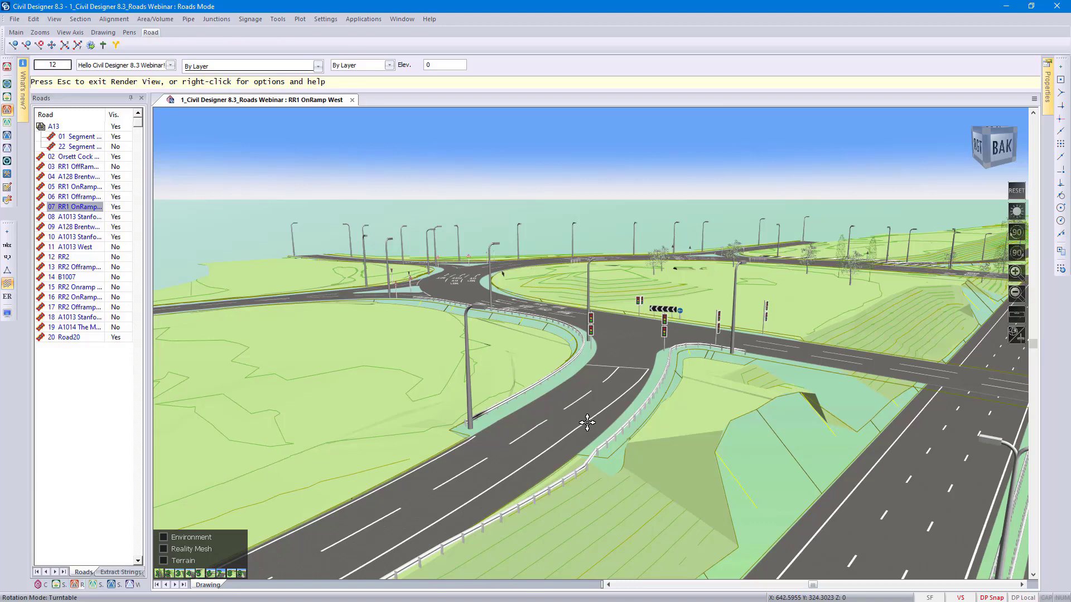
double_click(588, 422)
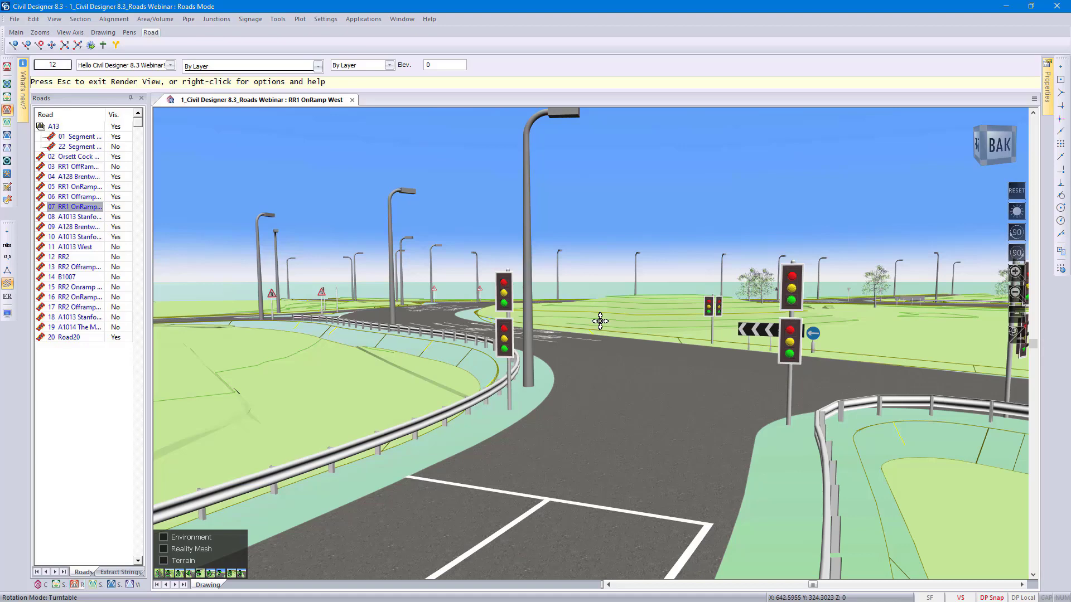
key("Escape")
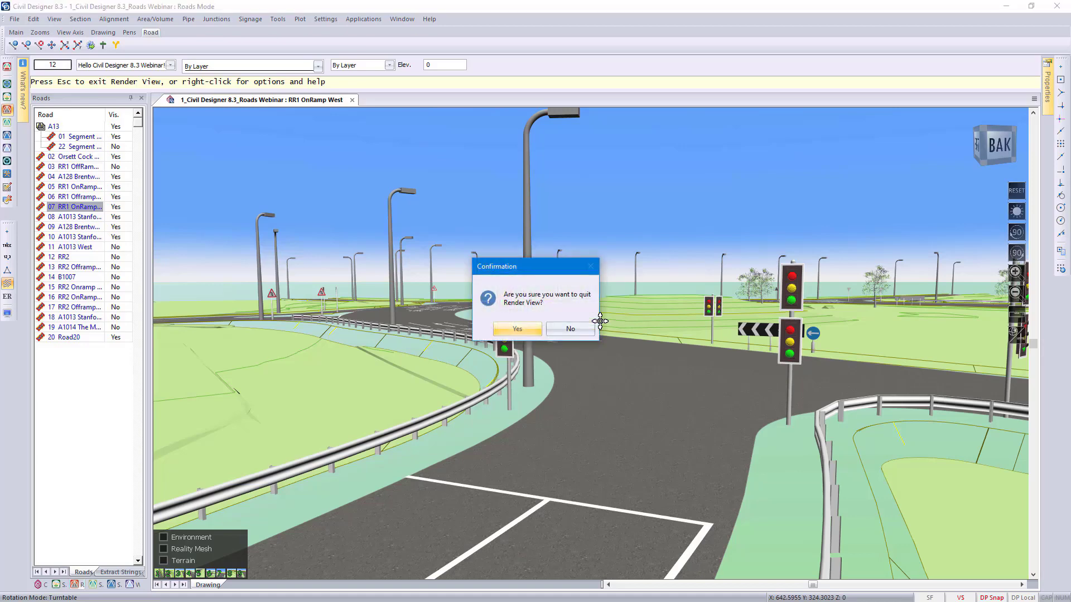
left_click(525, 331)
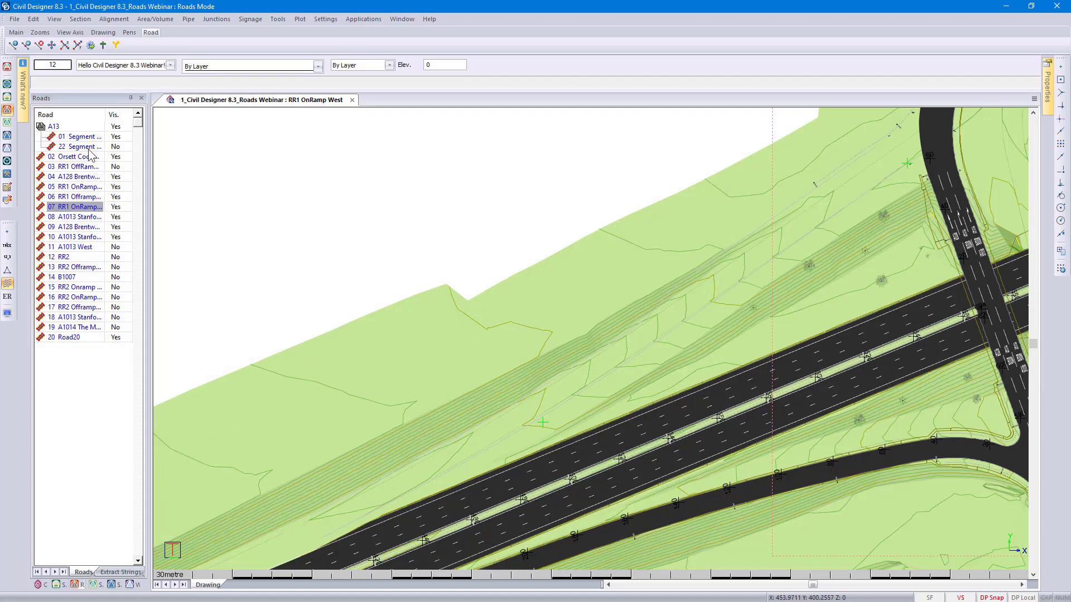
- Show road 07 RR1 OnRamp West in the drawing and inspect where it meets the A13 carriageway
right_click(83, 227)
left_click(117, 258)
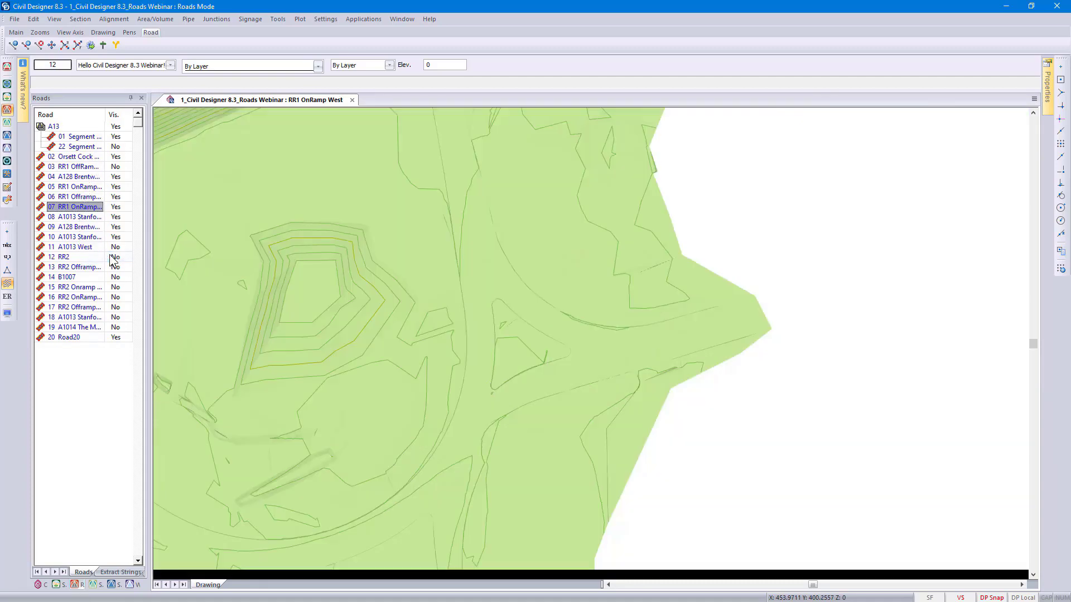
right_click(81, 212)
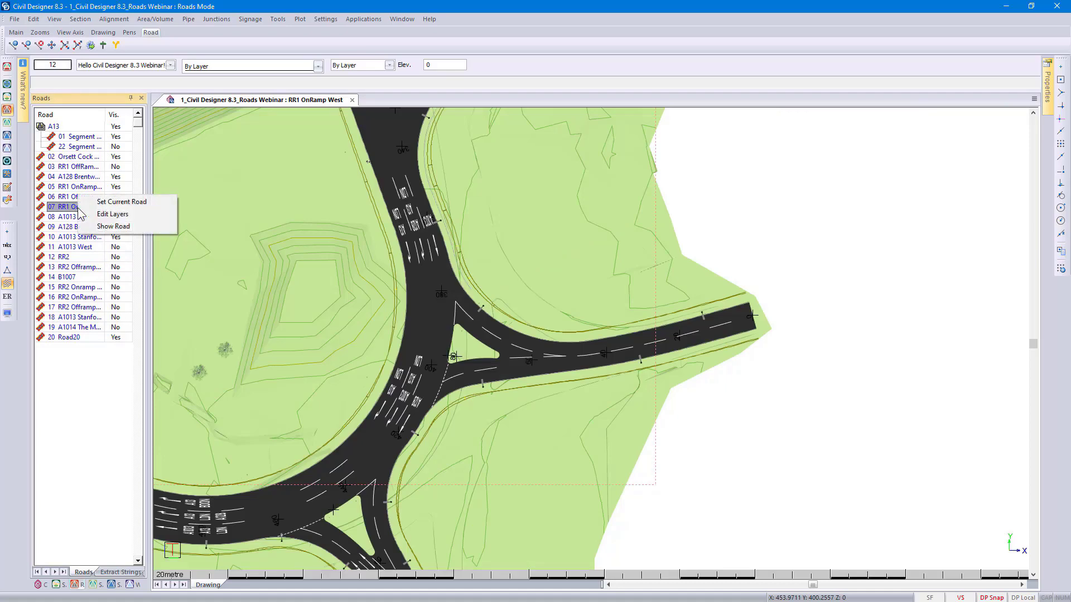
left_click(94, 228)
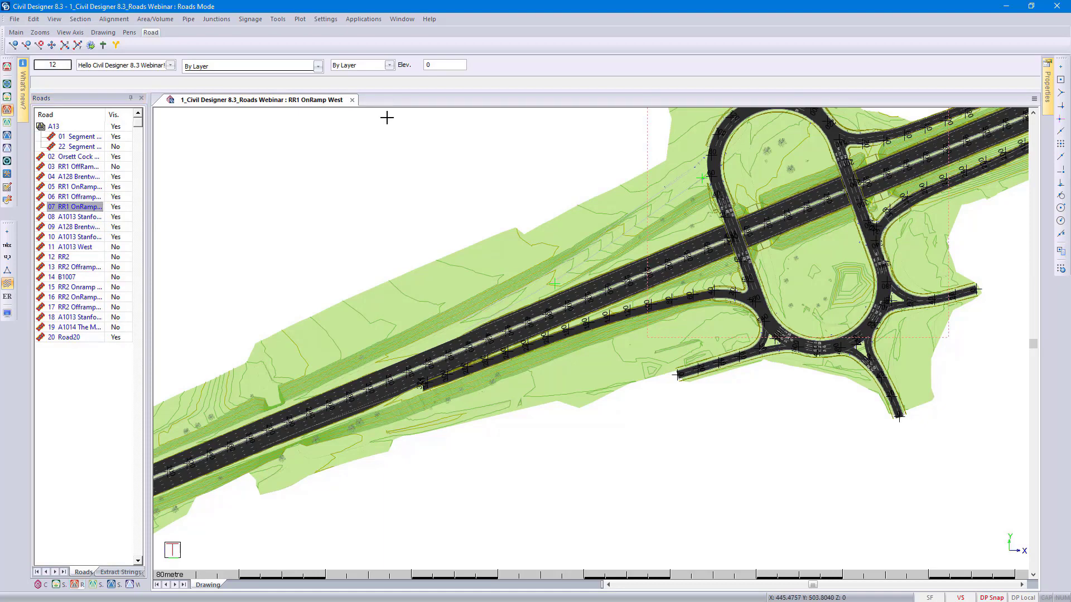
left_click(452, 357)
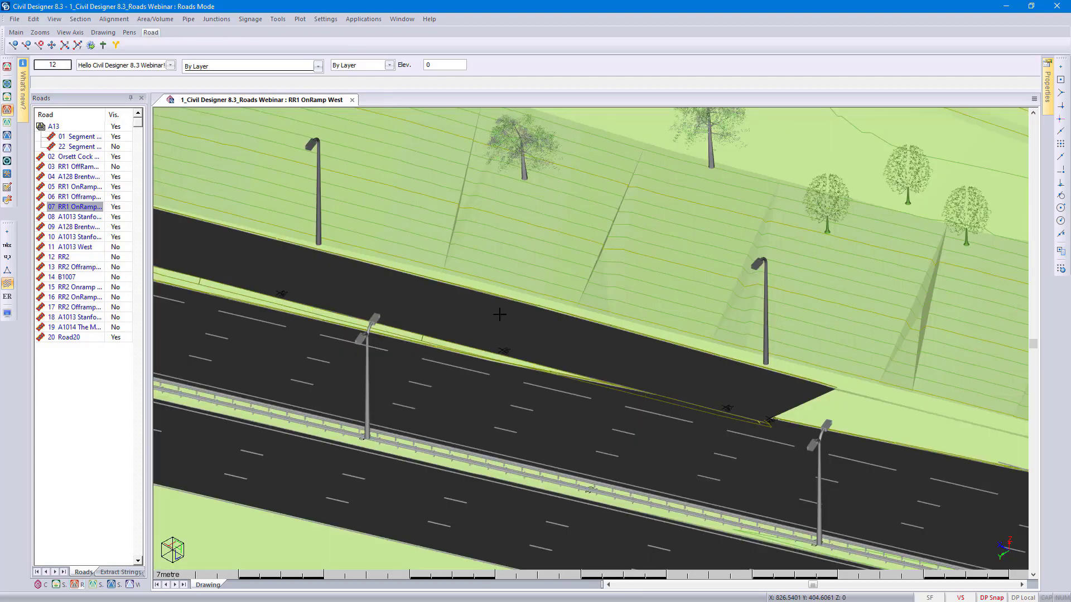
- Start a junction design with RR1 OnRamp West as the intersecting road and A13 Segment 1 as the main road
left_click(223, 19)
left_click(235, 32)
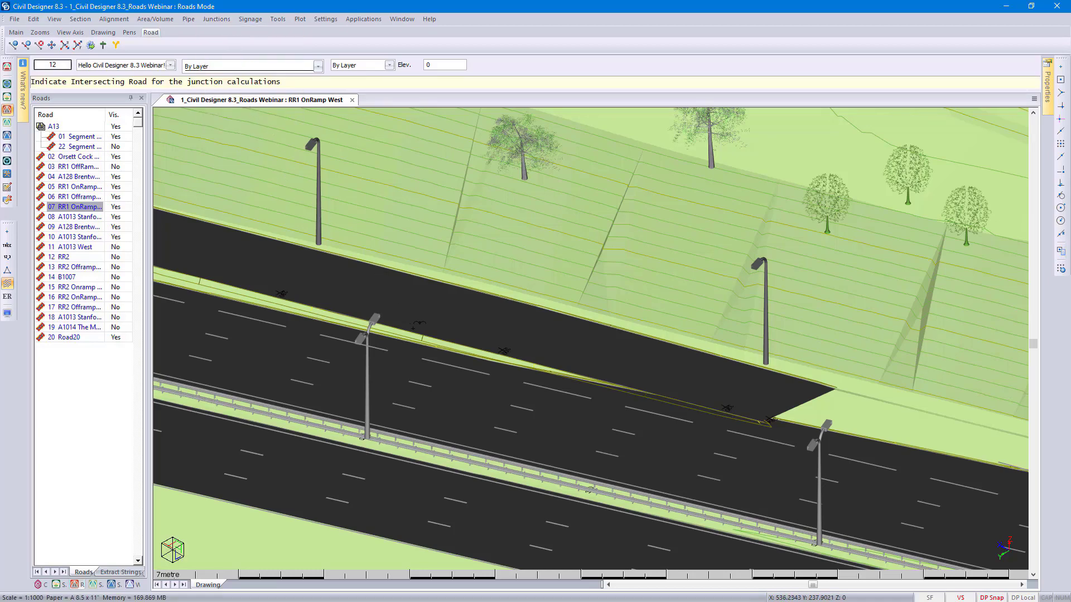
left_click(412, 328)
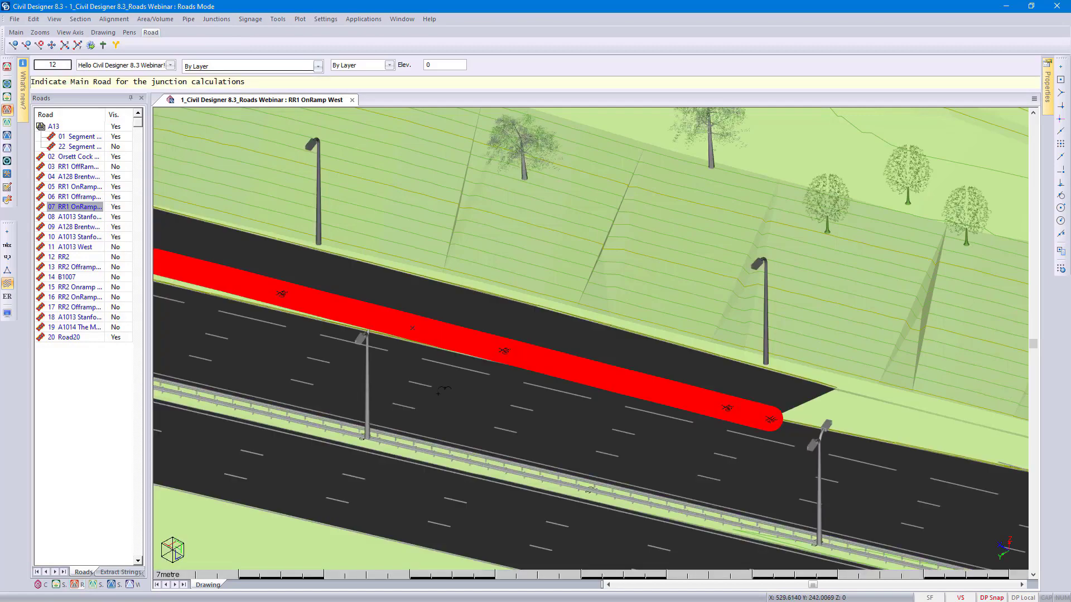
left_click(471, 451)
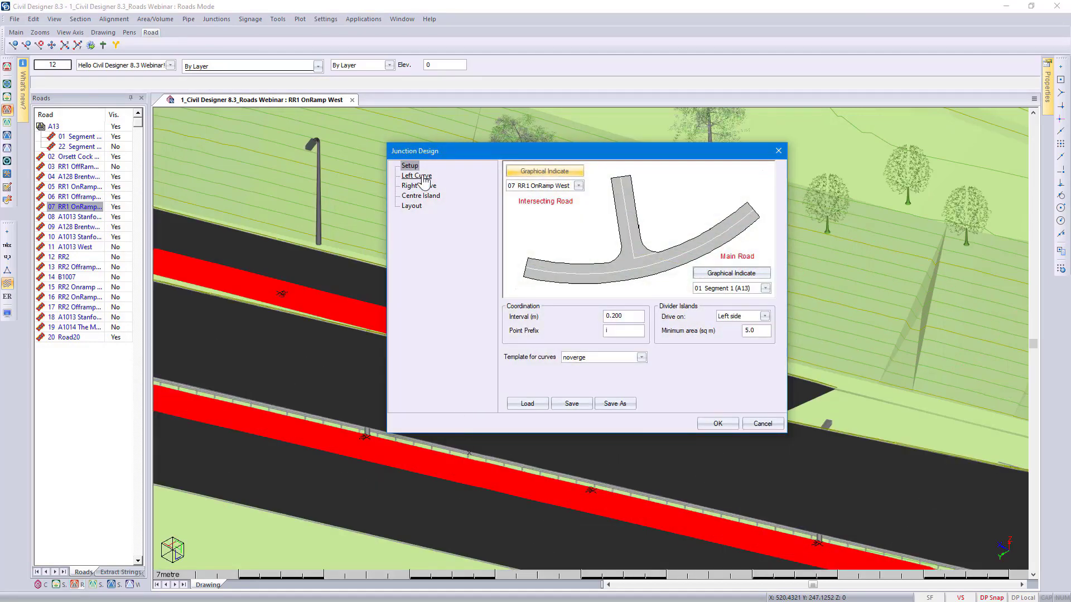
- Review the junction's left curve, right curve and centre island settings, and generate the junction with screen output
left_click(423, 177)
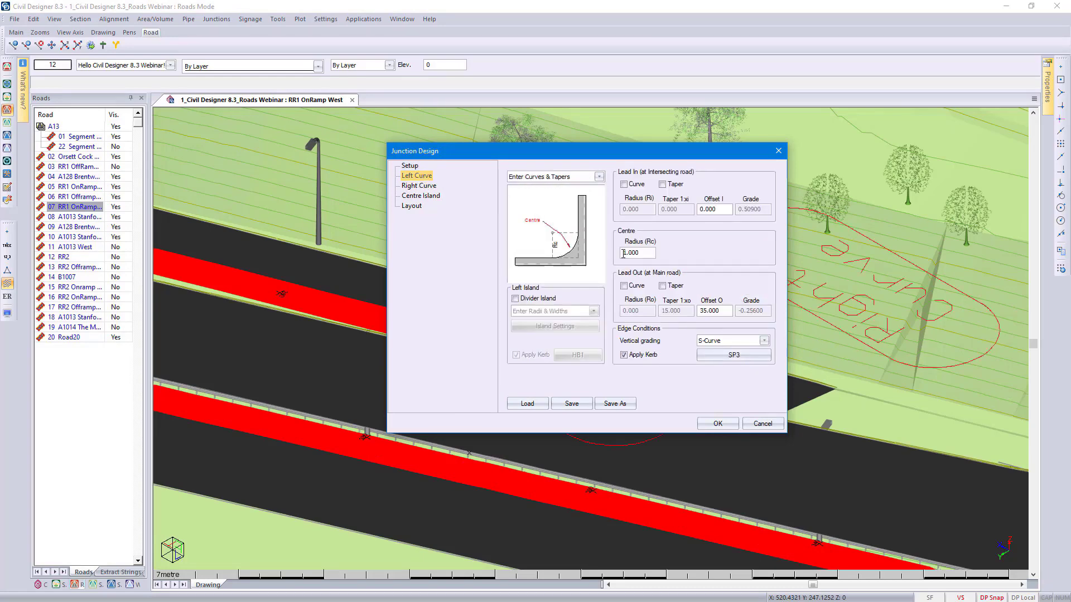
left_click(419, 186)
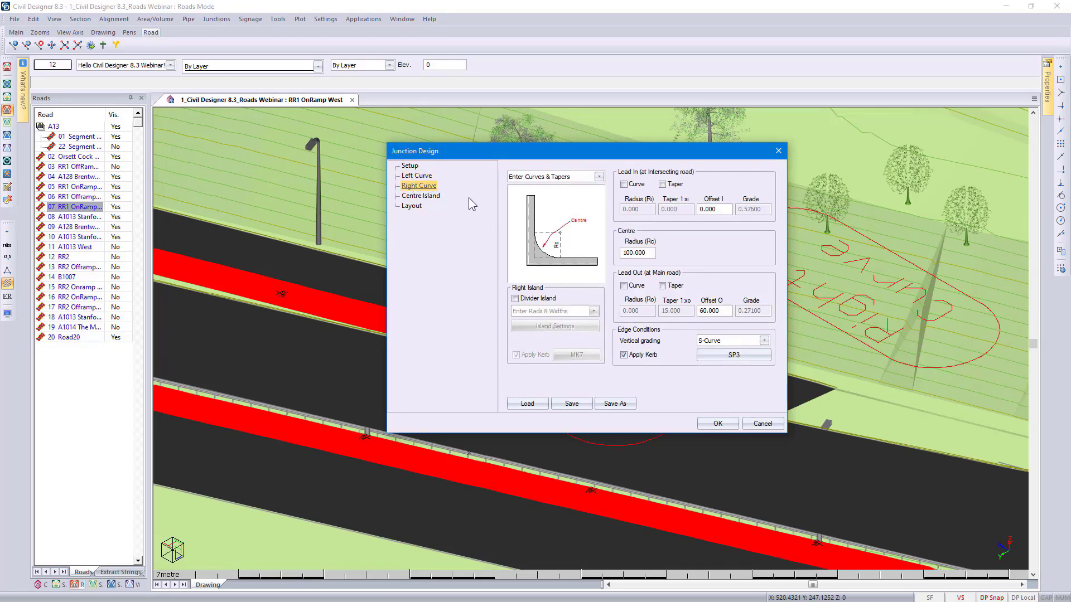
left_click(425, 196)
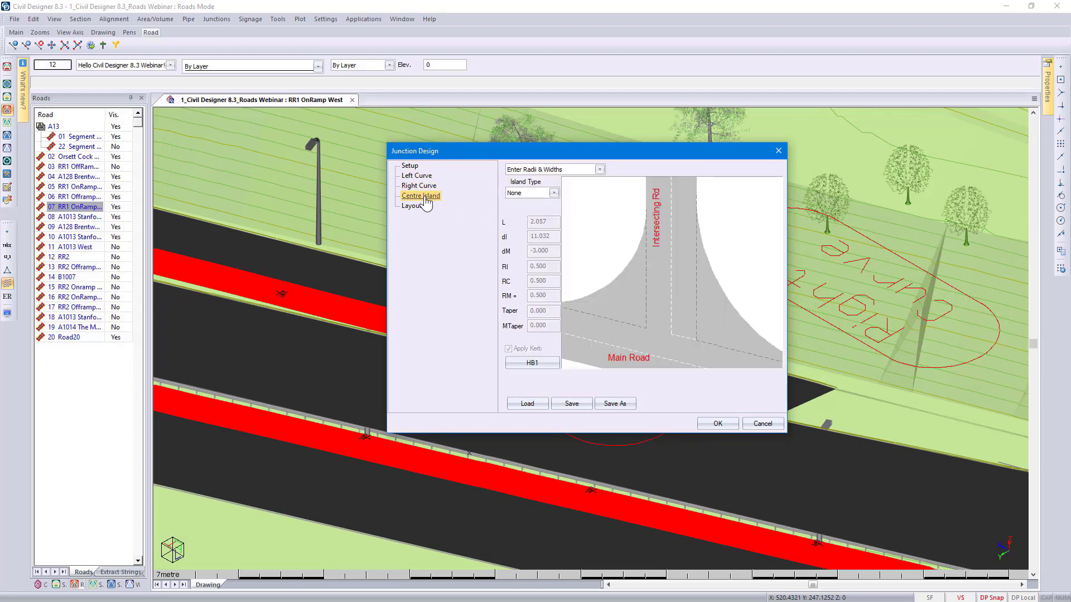
left_click(600, 169)
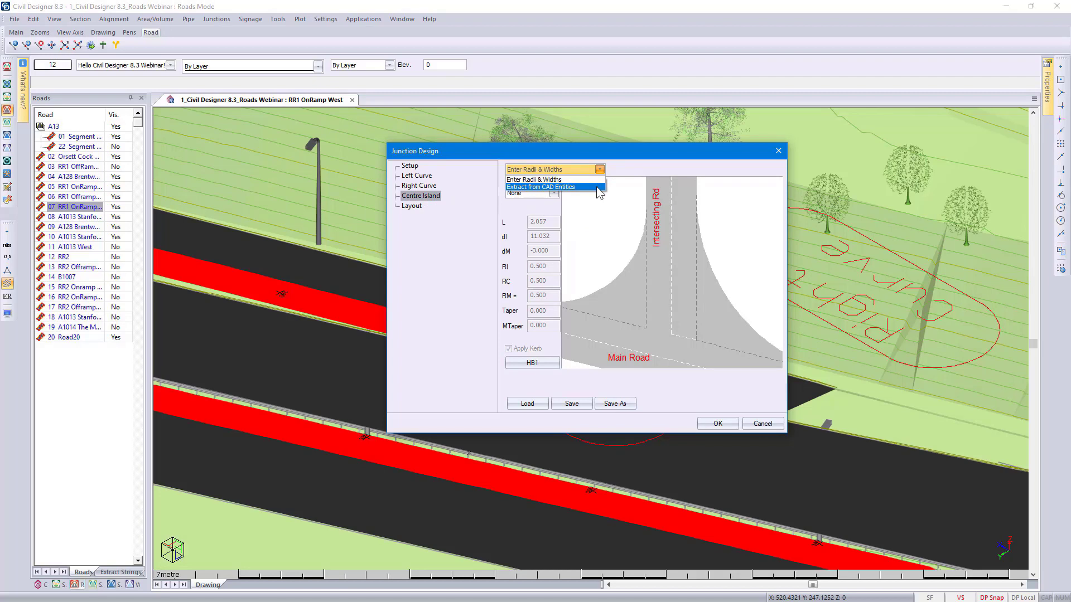
left_click(499, 175)
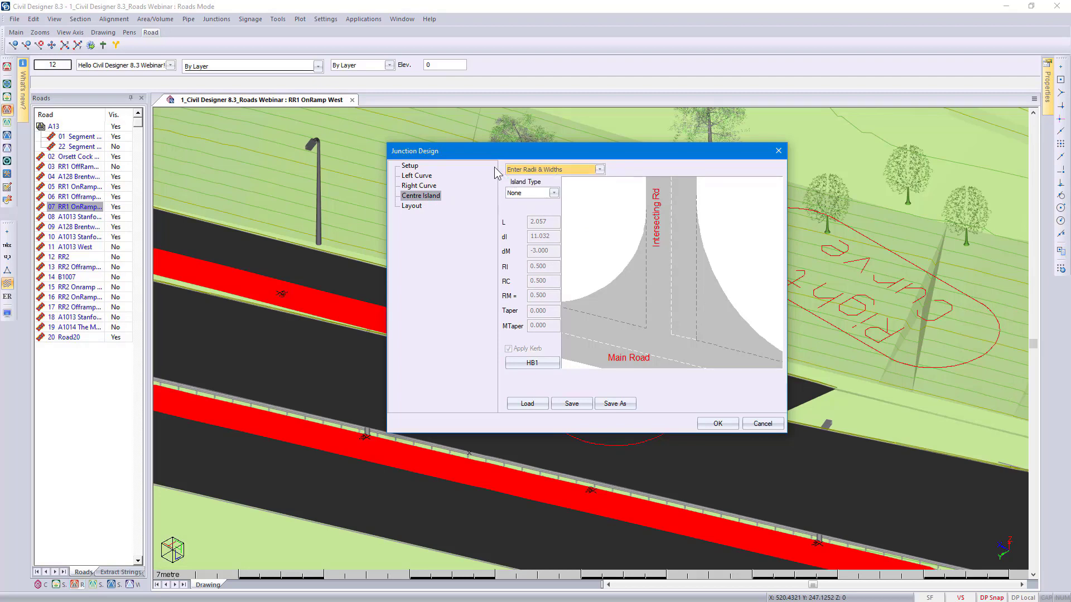
left_click(716, 425)
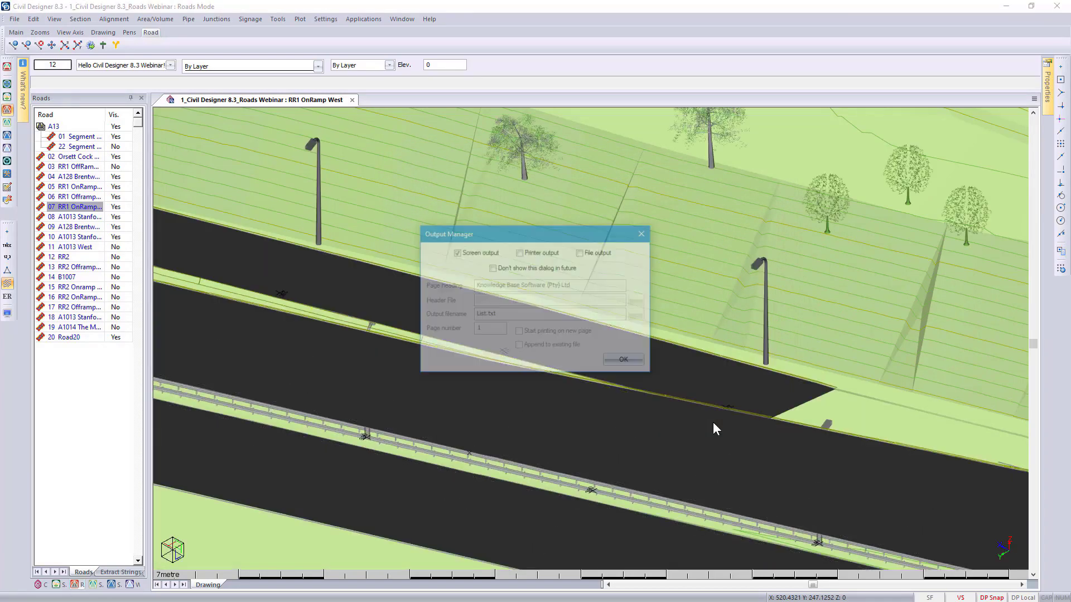
left_click(627, 361)
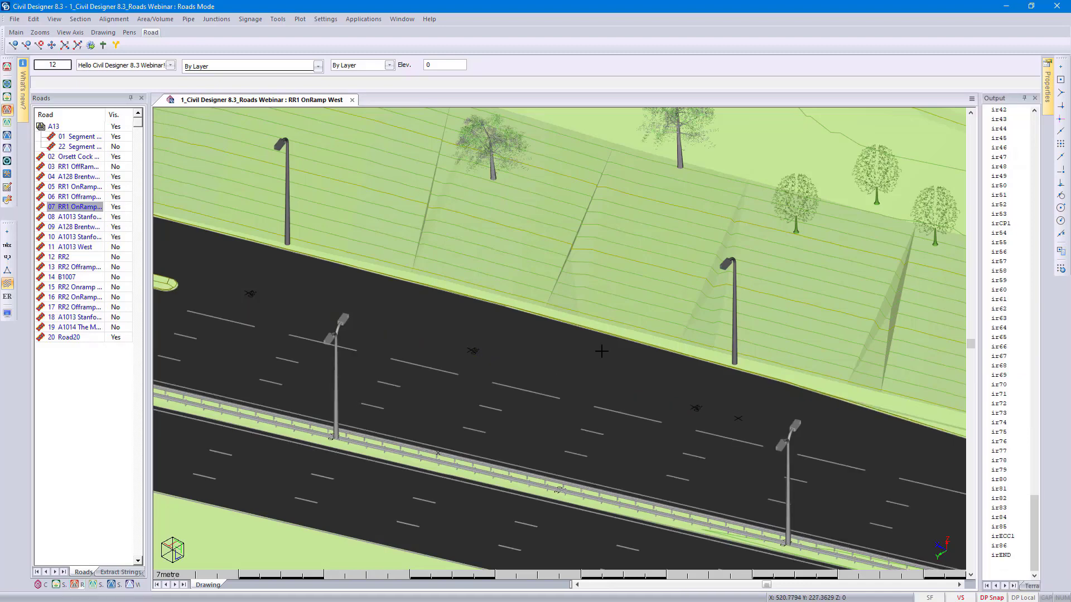
- Inspect the on-ramp junction from the four isometric view directions
left_click(80, 34)
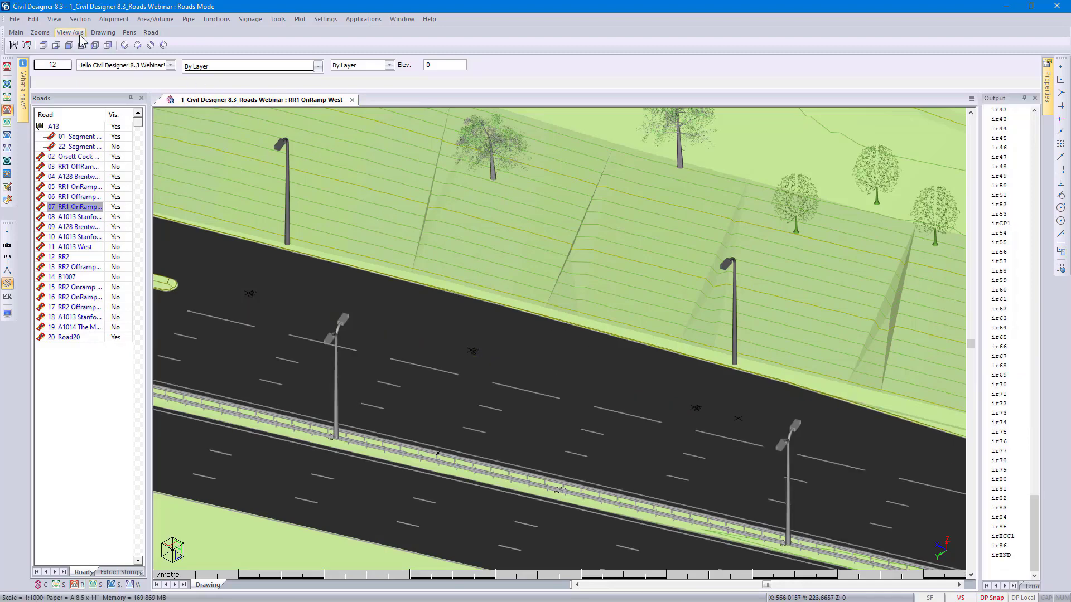
left_click(124, 46)
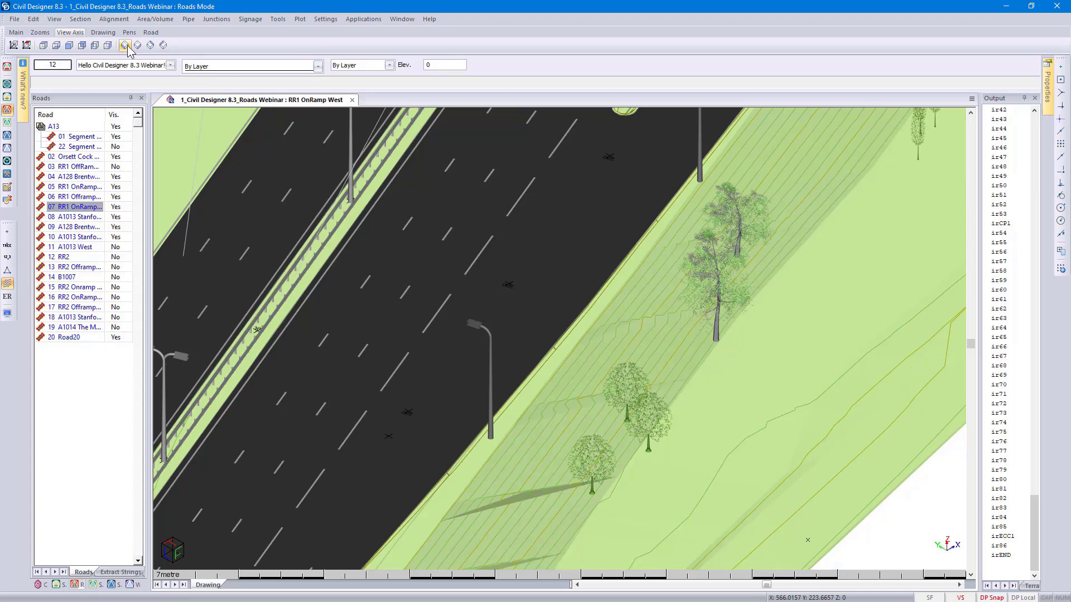
left_click(137, 46)
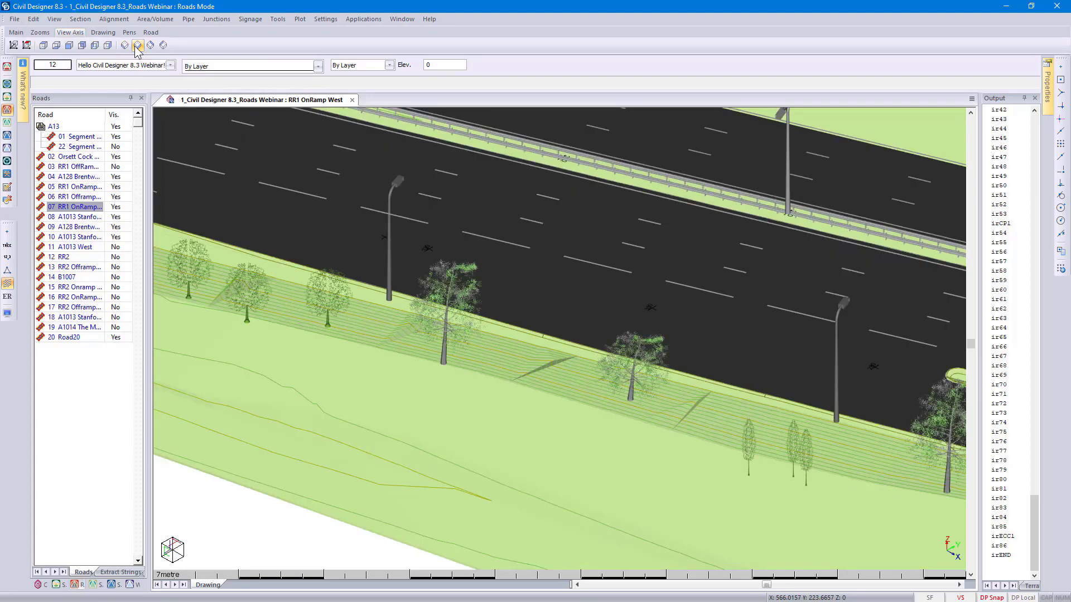
left_click(150, 45)
left_click(163, 45)
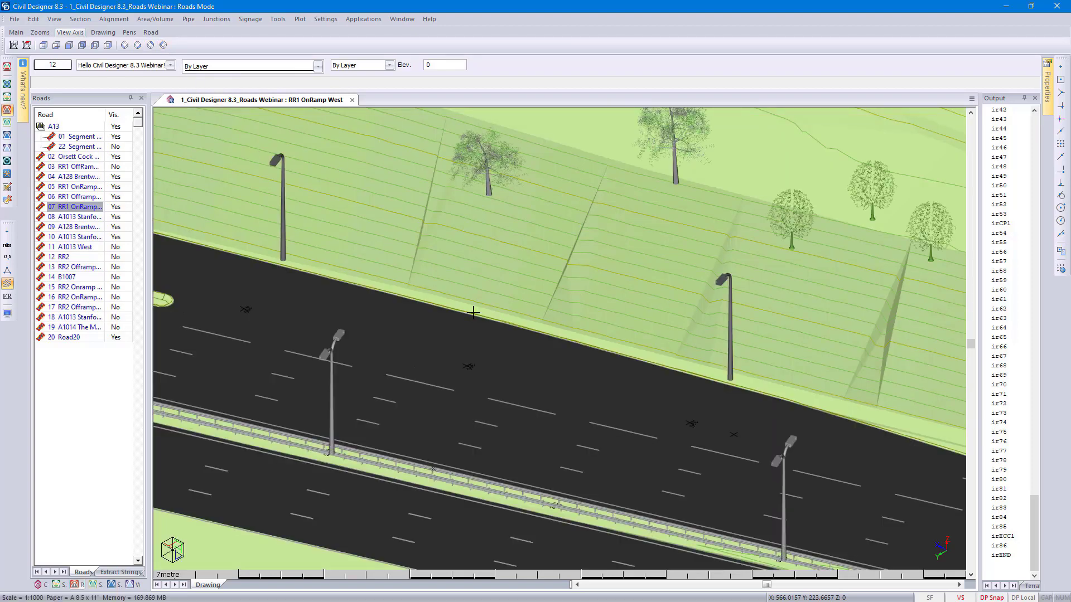
- Make the Demo Acute Junction layer visible in the layer settings
left_click(251, 19)
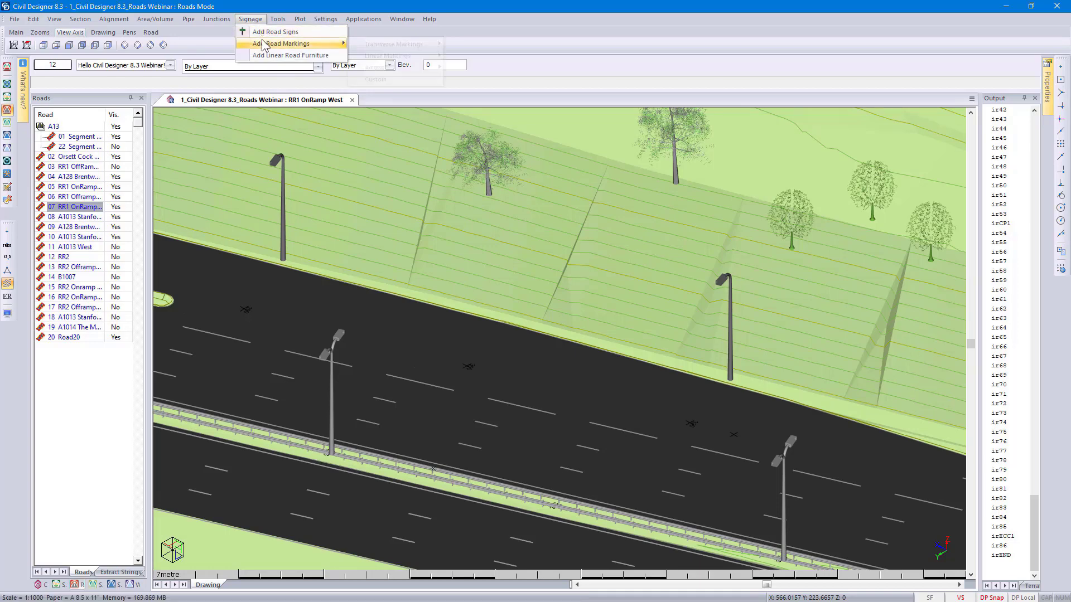
mouse_move(262, 39)
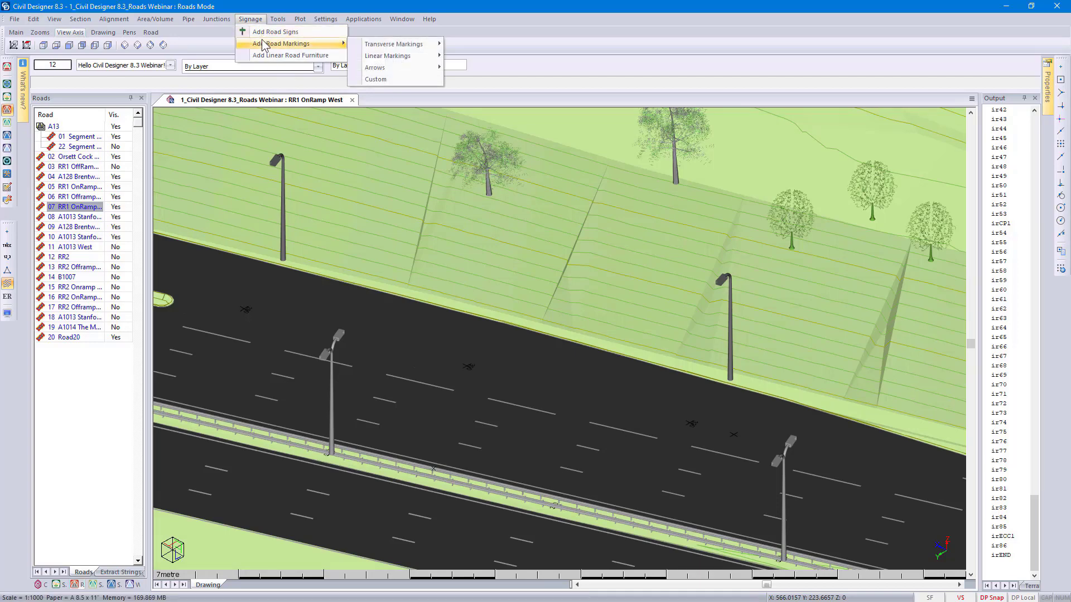
left_click(158, 67)
left_click(157, 67)
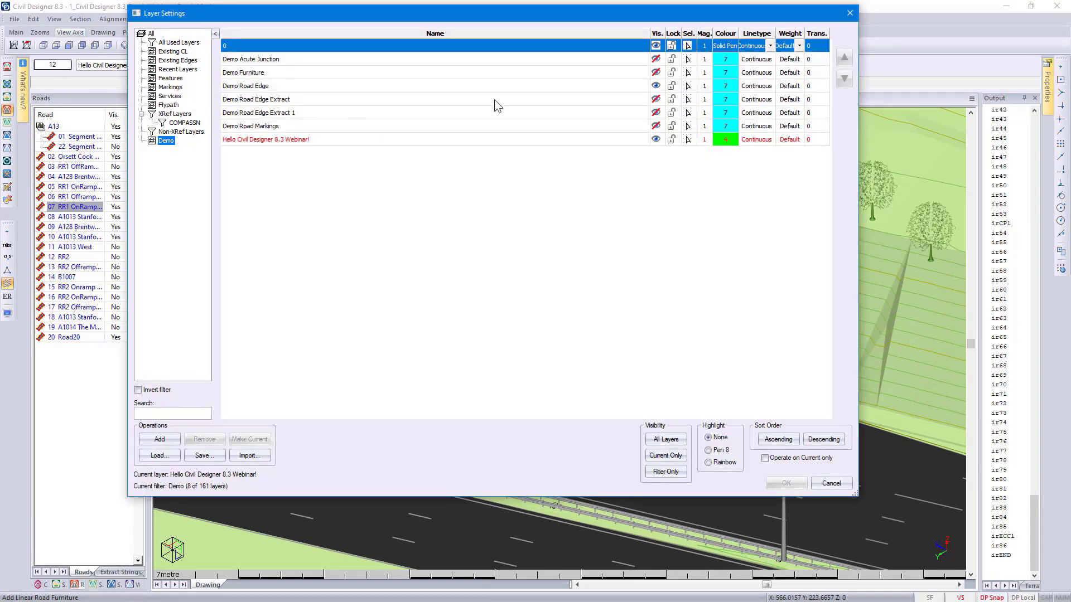
left_click(657, 58)
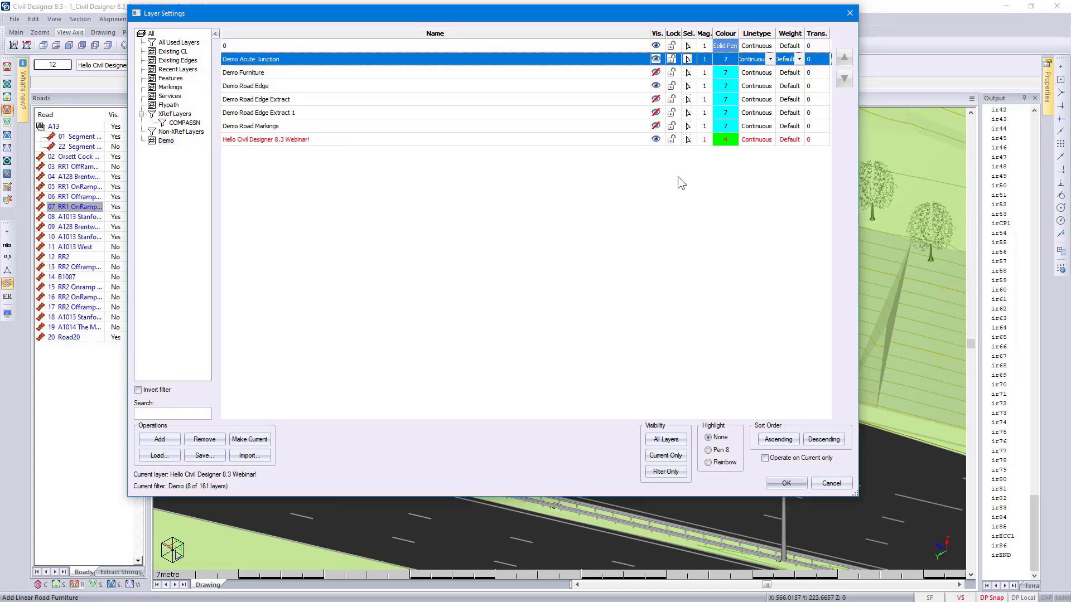
left_click(786, 483)
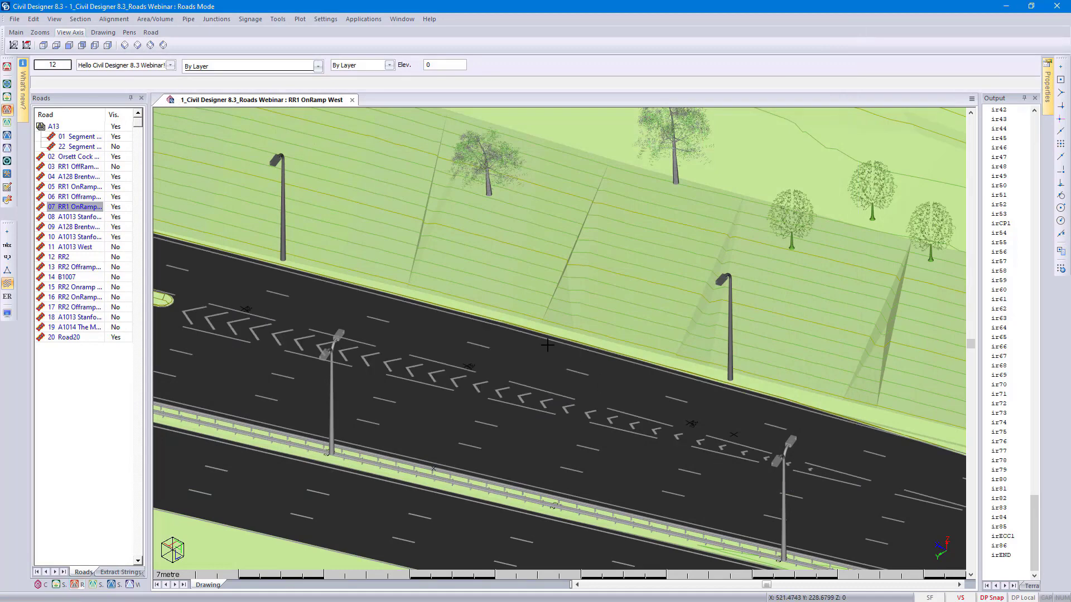
- Inspect the chevron markings at the on-ramp merge in isometric and top views
left_click(127, 47)
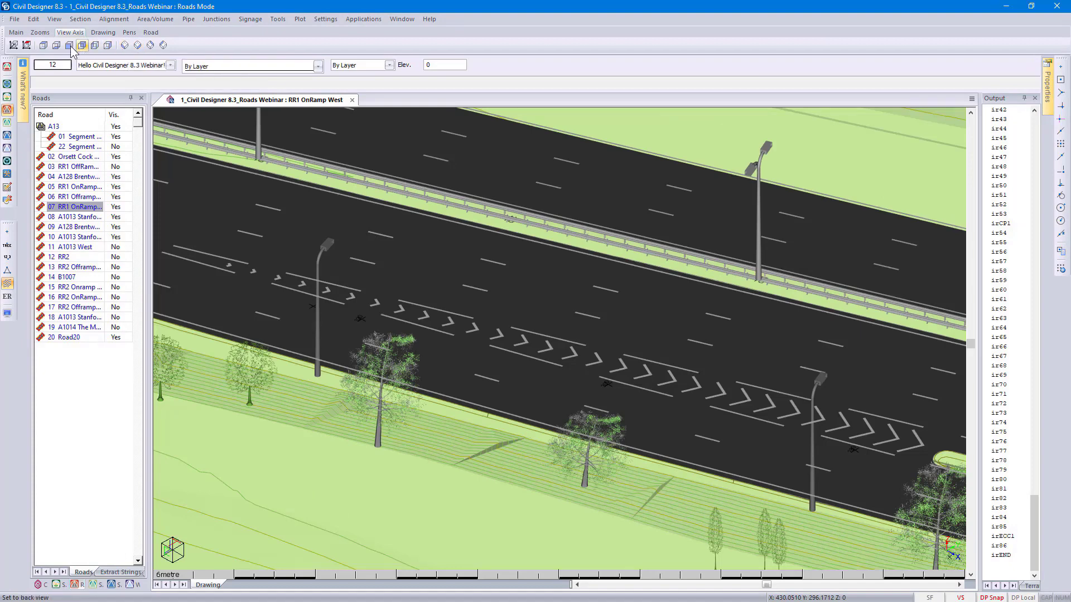
left_click(43, 46)
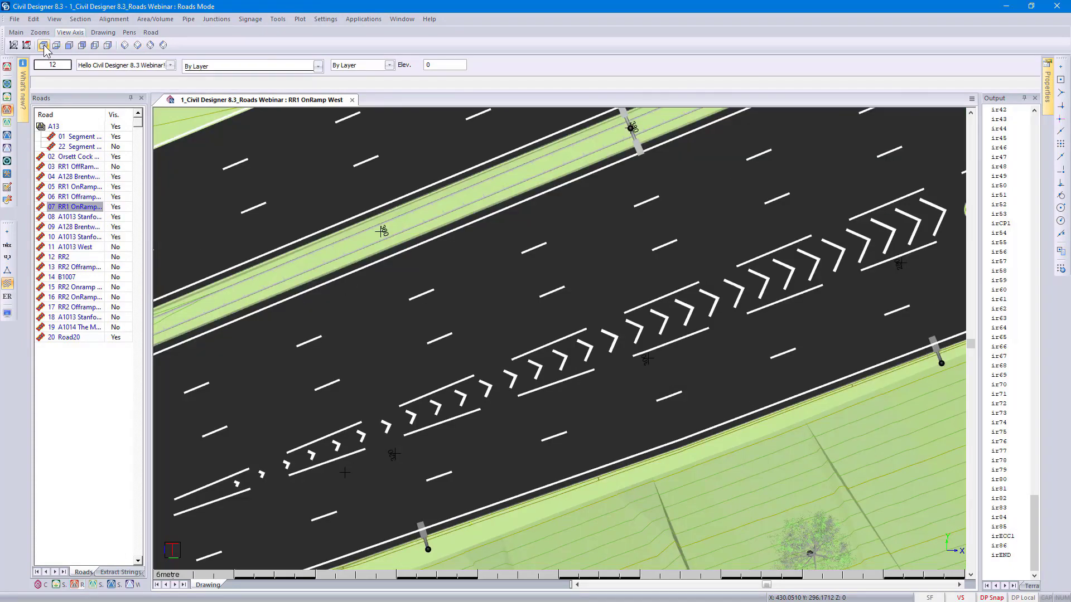
scroll(526, 509, "down", 5)
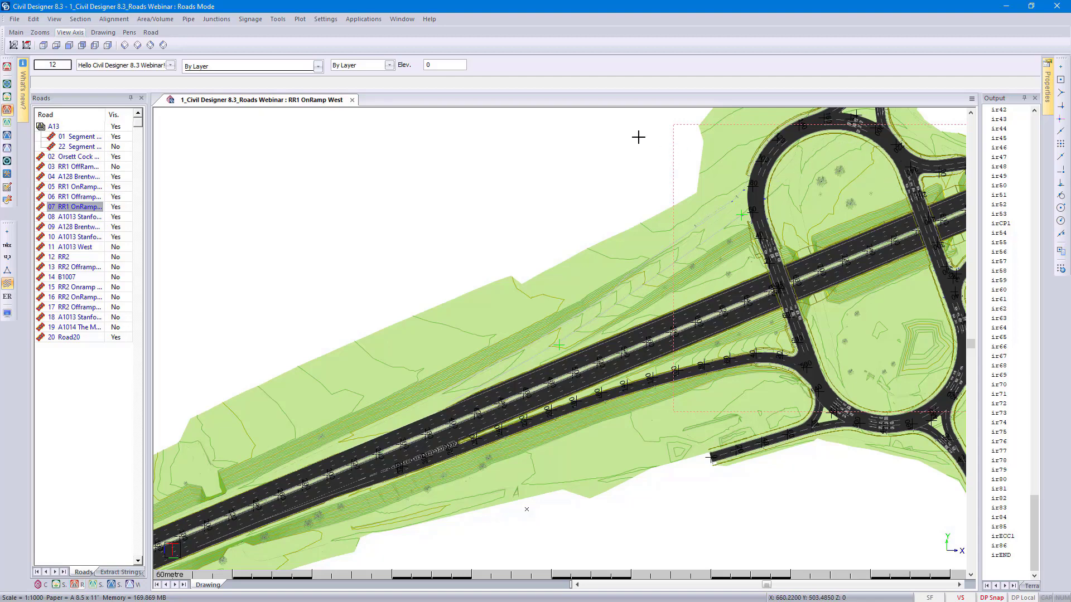
left_click(114, 19)
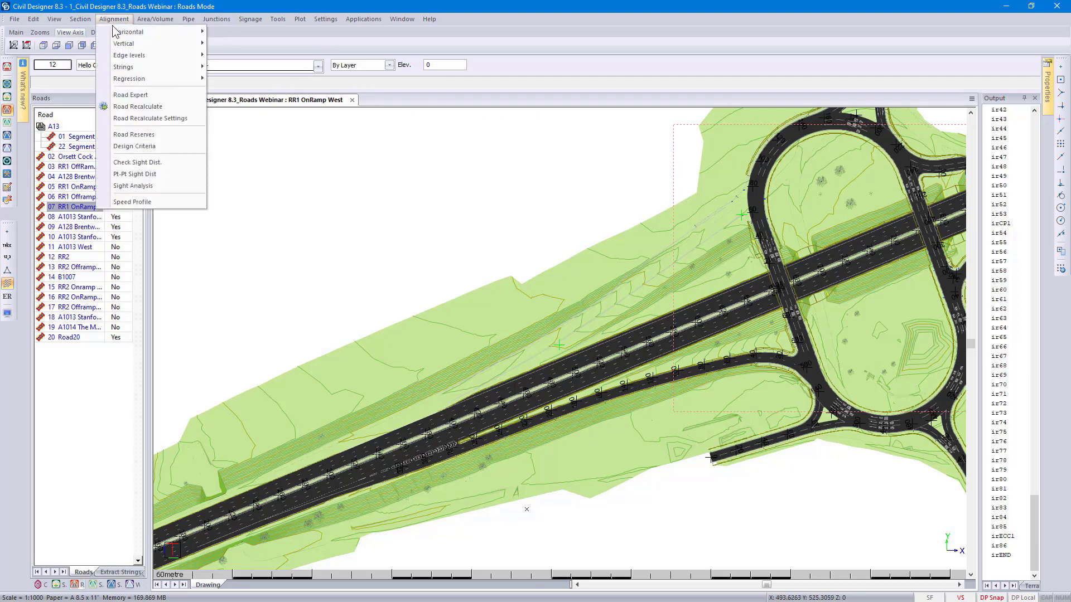
left_click(226, 82)
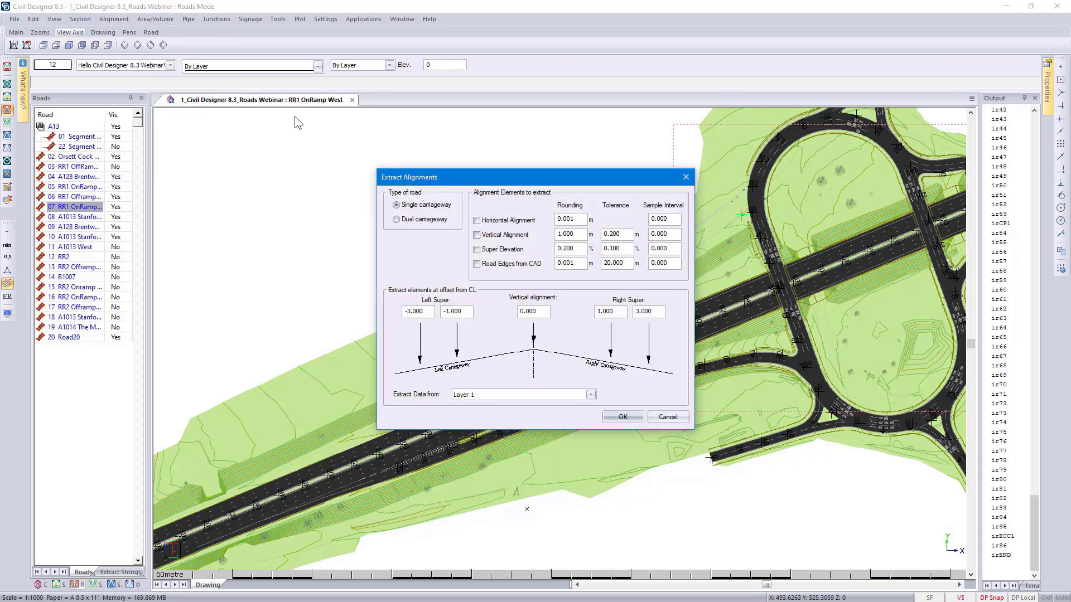
left_click(664, 417)
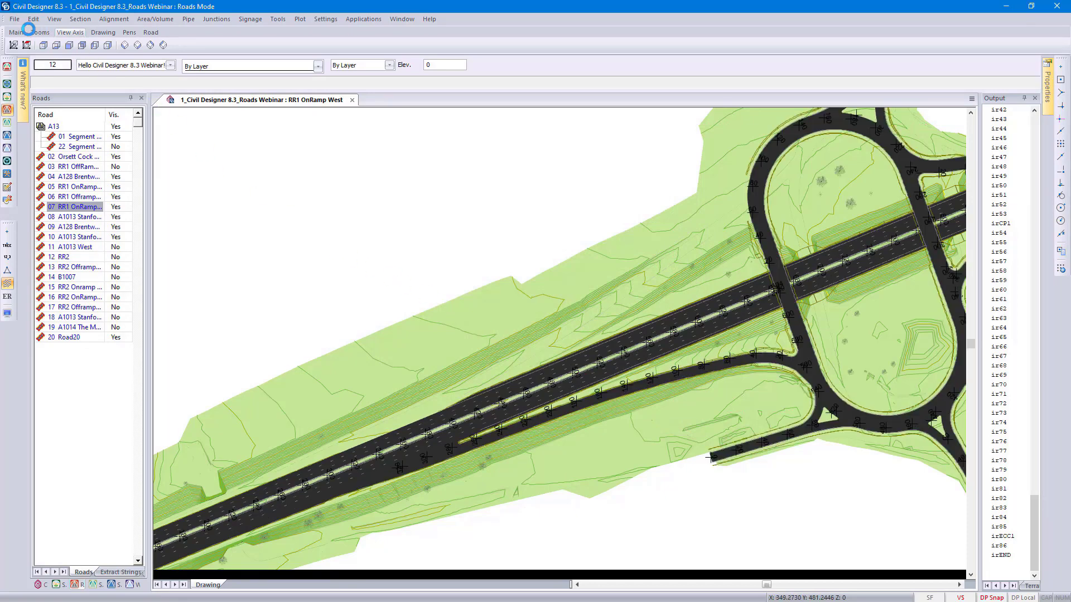
- Open the properties of road 20 from the road selection and set its road name to Demo Street
left_click(17, 20)
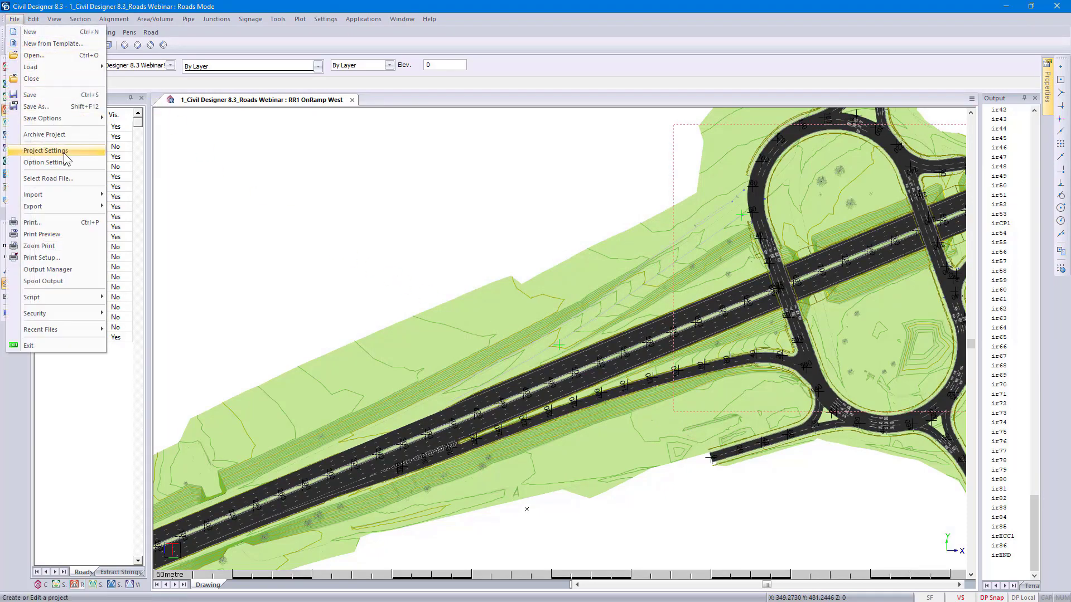
left_click(68, 180)
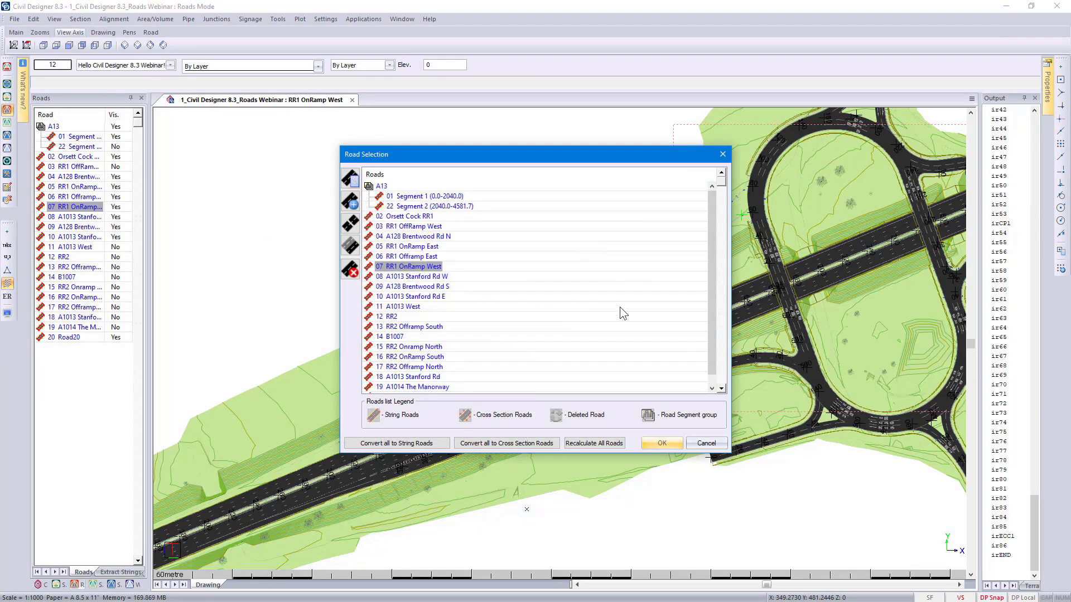
scroll(711, 320, "down", 1)
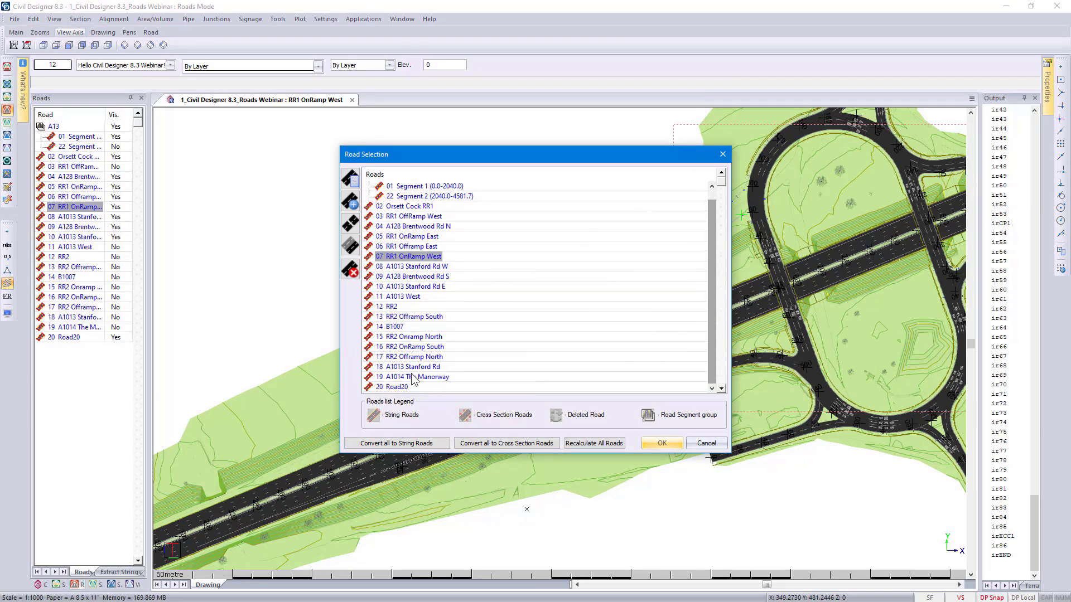
left_click(424, 388)
left_click(350, 179)
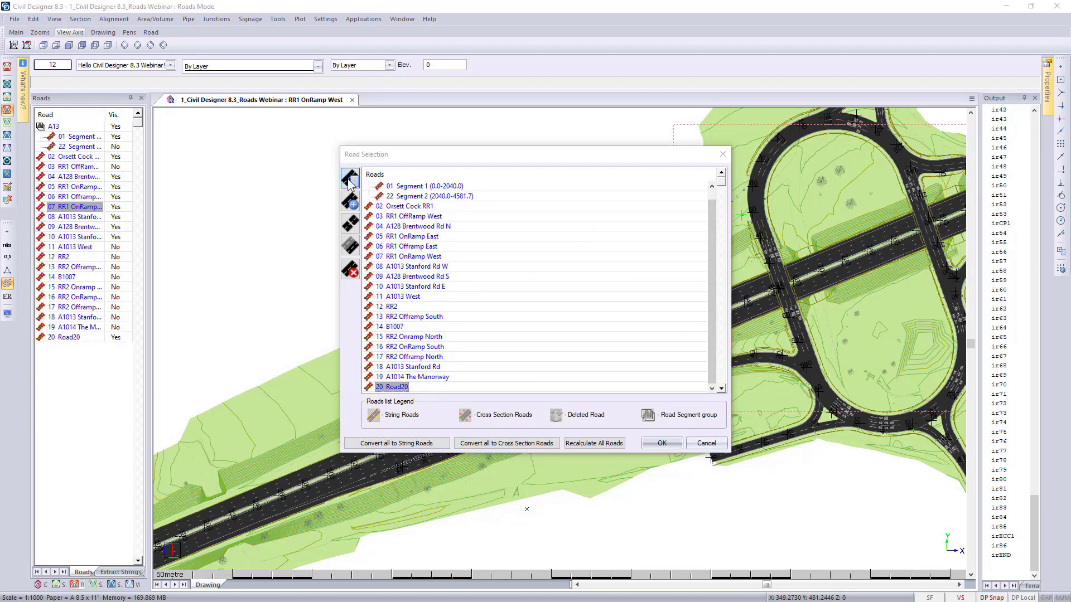
type("Demo ")
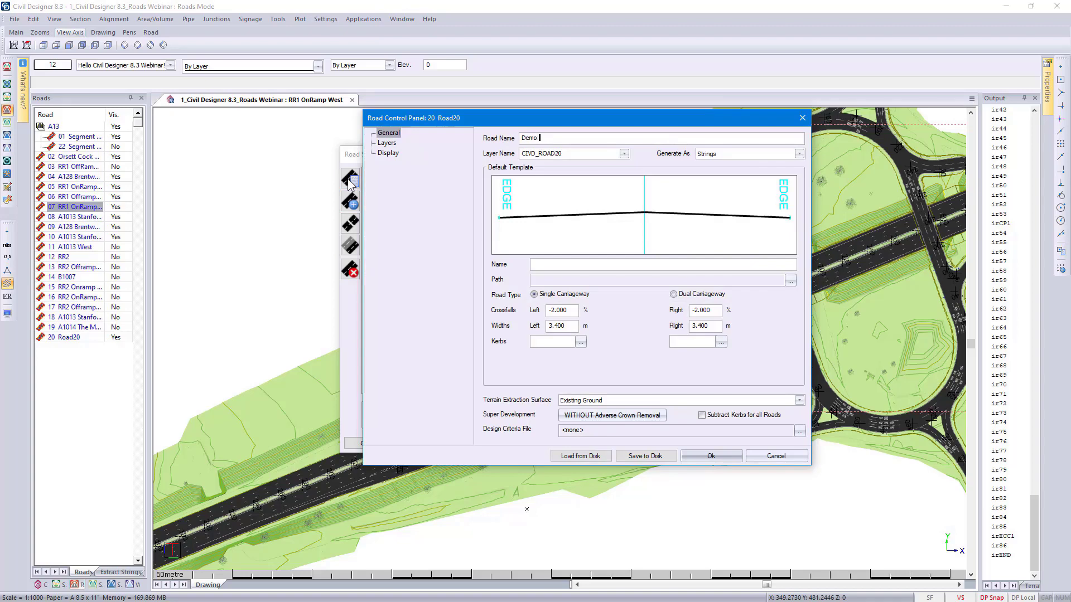
type("Street")
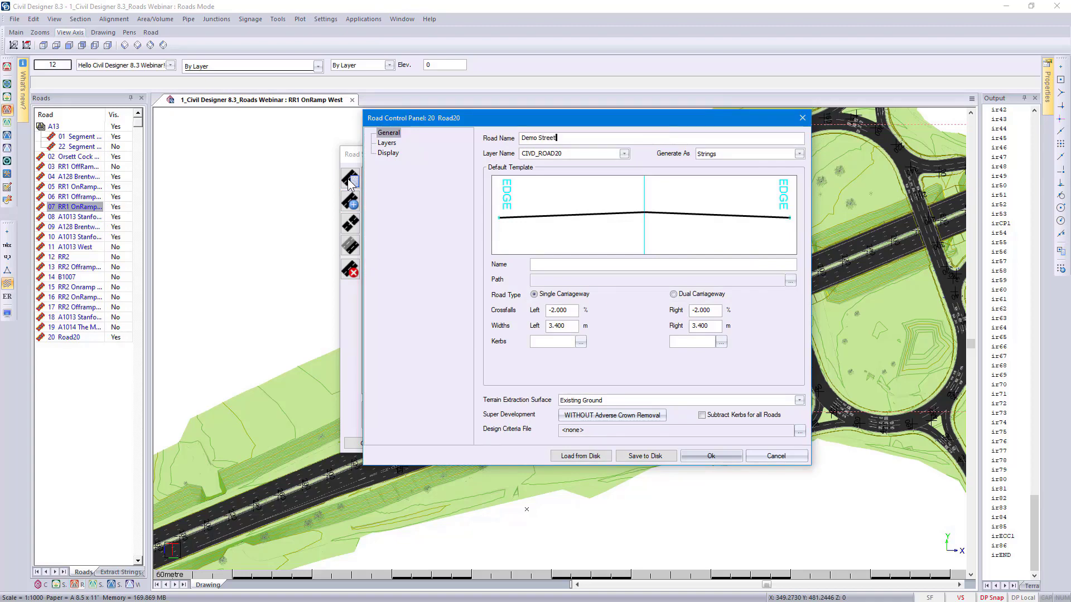
- Assign the No RHS Detail.tem template to Demo Street and make it the current road
left_click(789, 282)
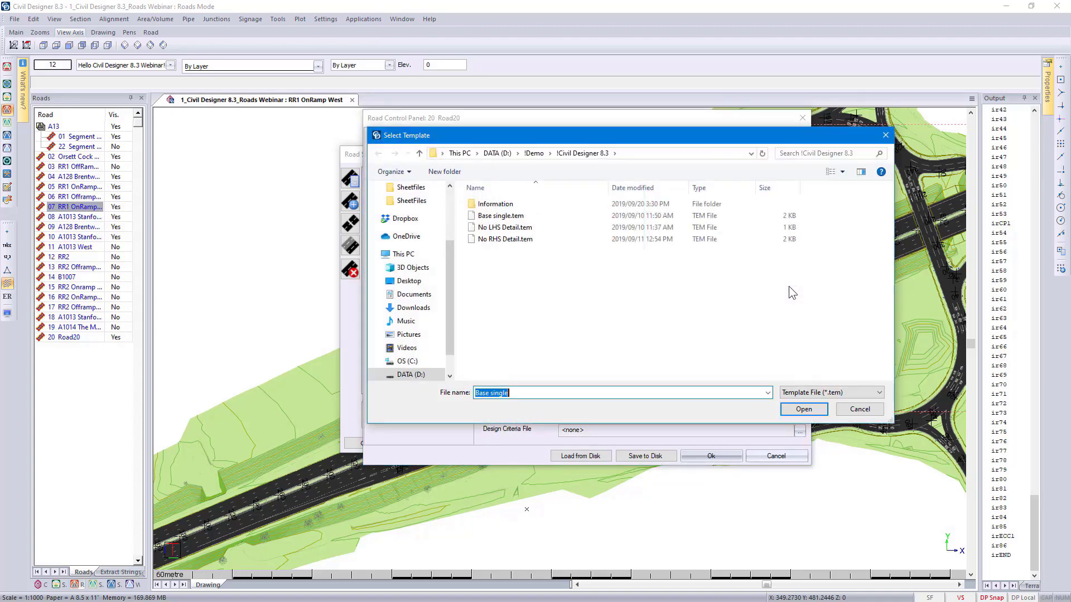
left_click(538, 240)
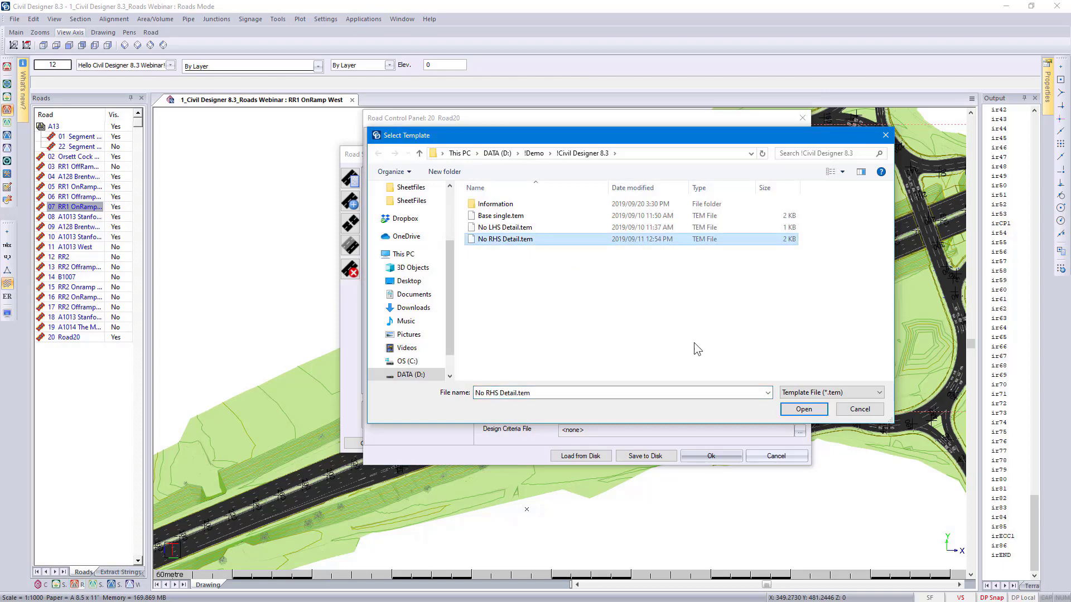
left_click(801, 411)
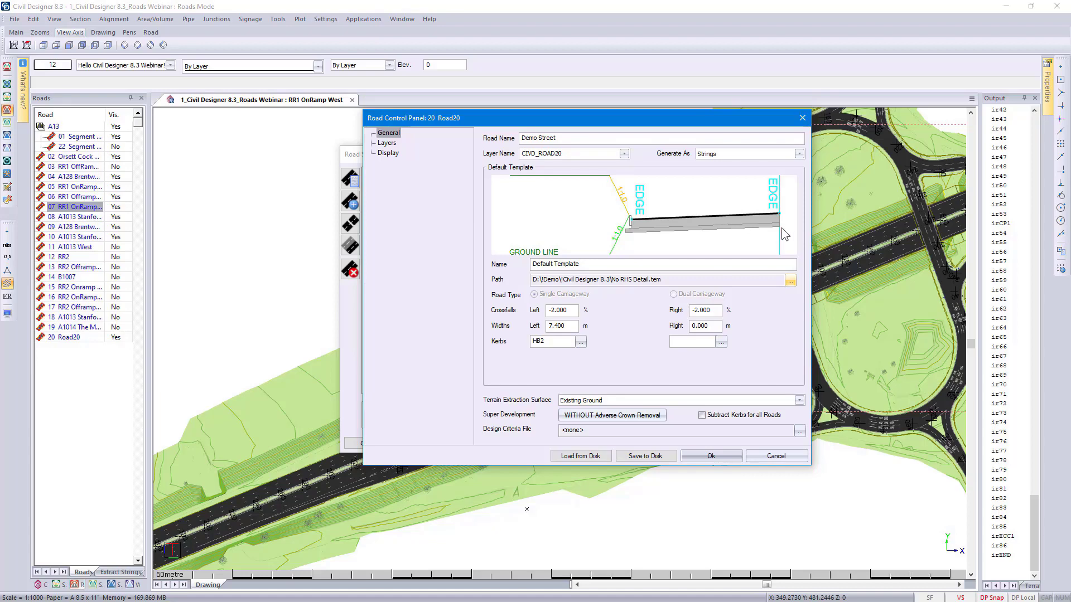
left_click(729, 455)
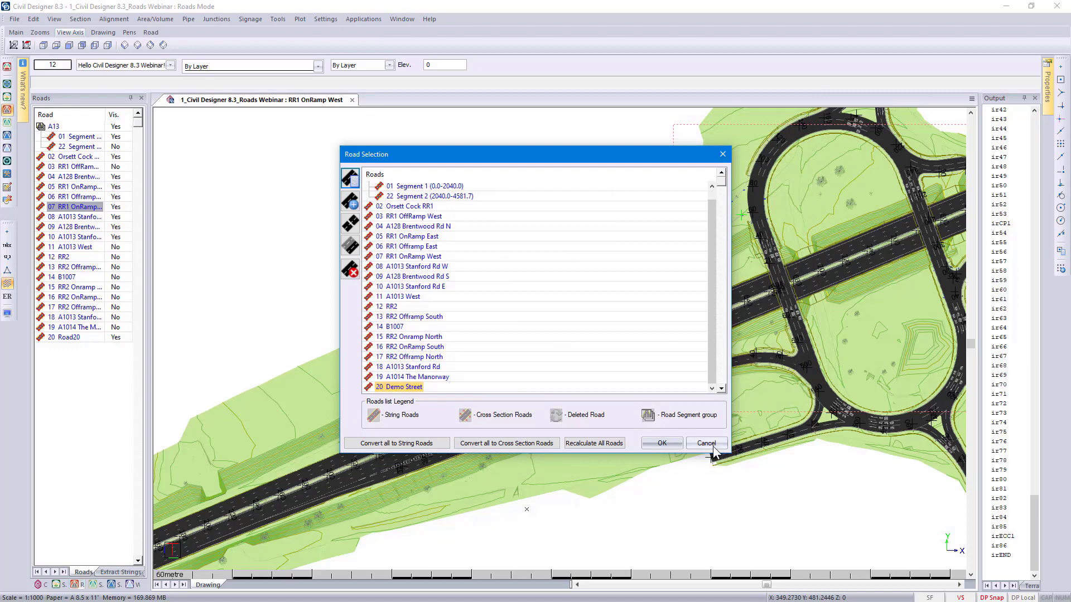
left_click(663, 442)
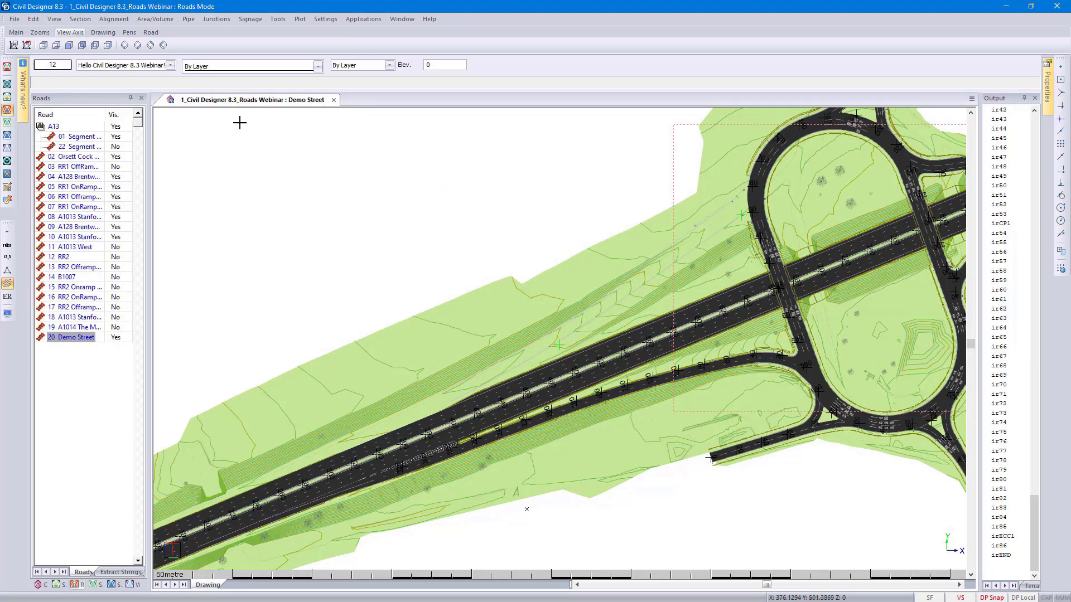
- Graphically insert the start point of Demo Street's horizontal alignment, named Start, at the northern edge of the A13's western end
left_click(117, 20)
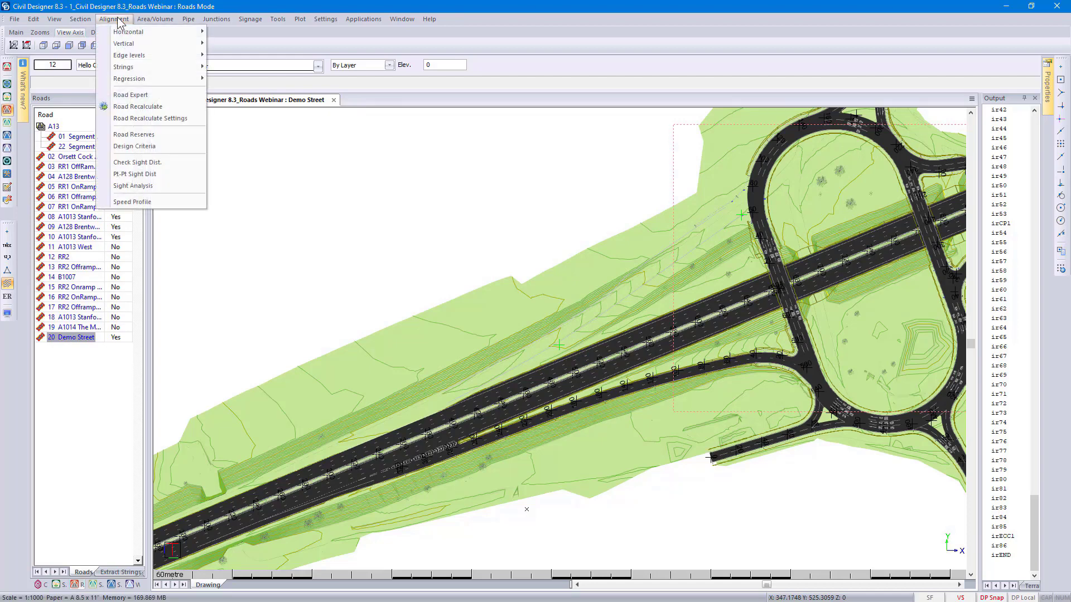
mouse_move(125, 34)
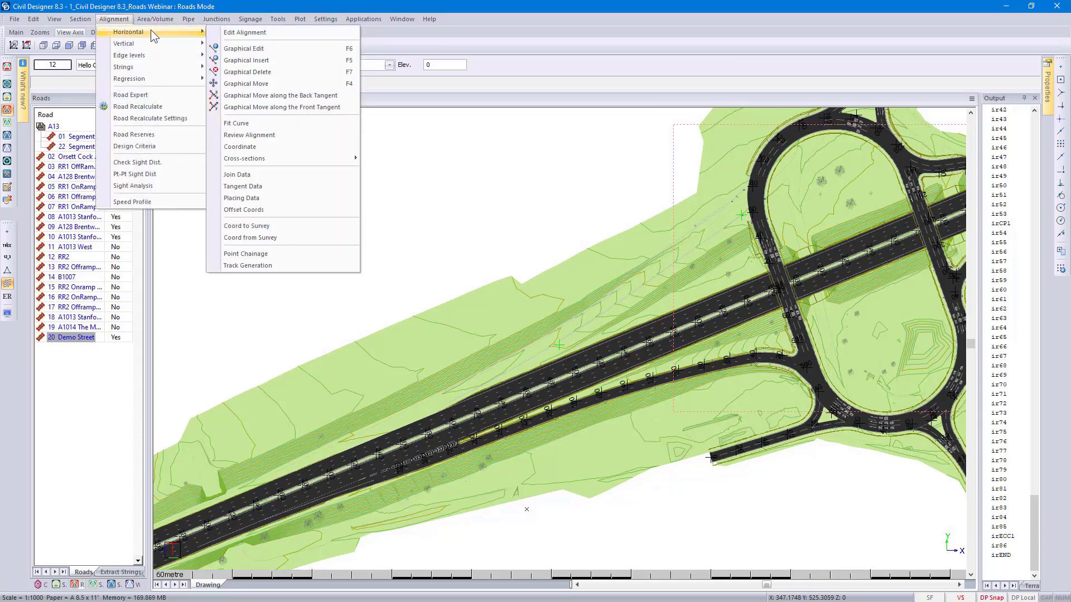
left_click(284, 60)
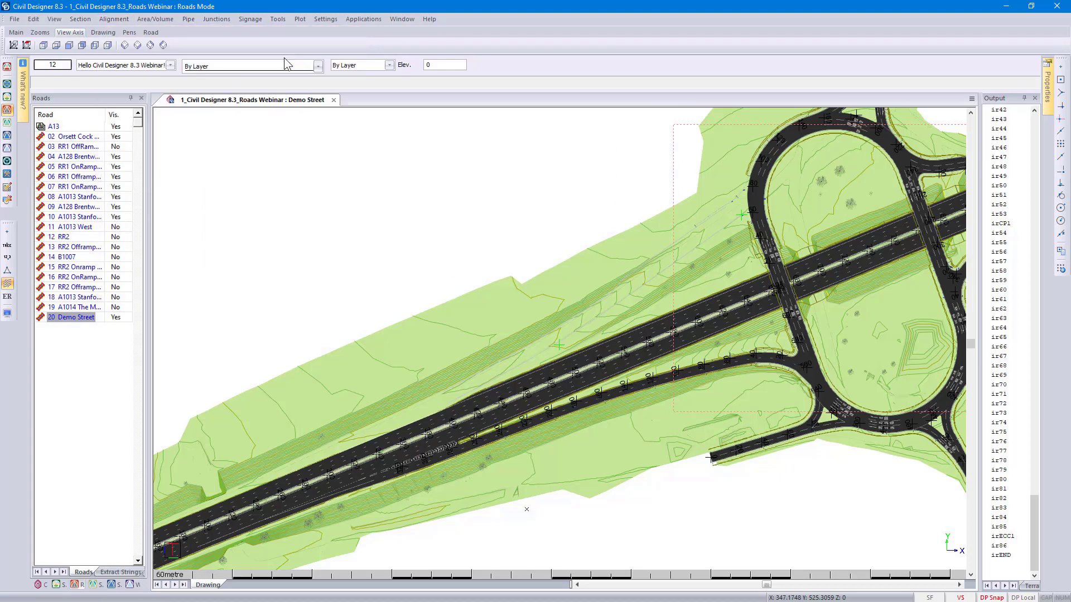
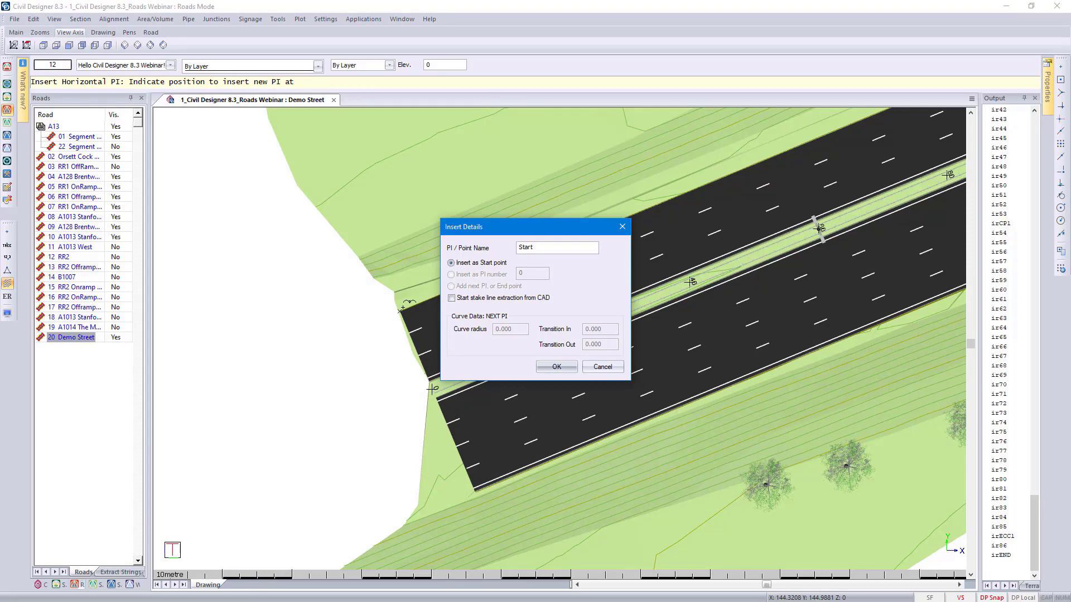
left_click(461, 306)
left_click(557, 368)
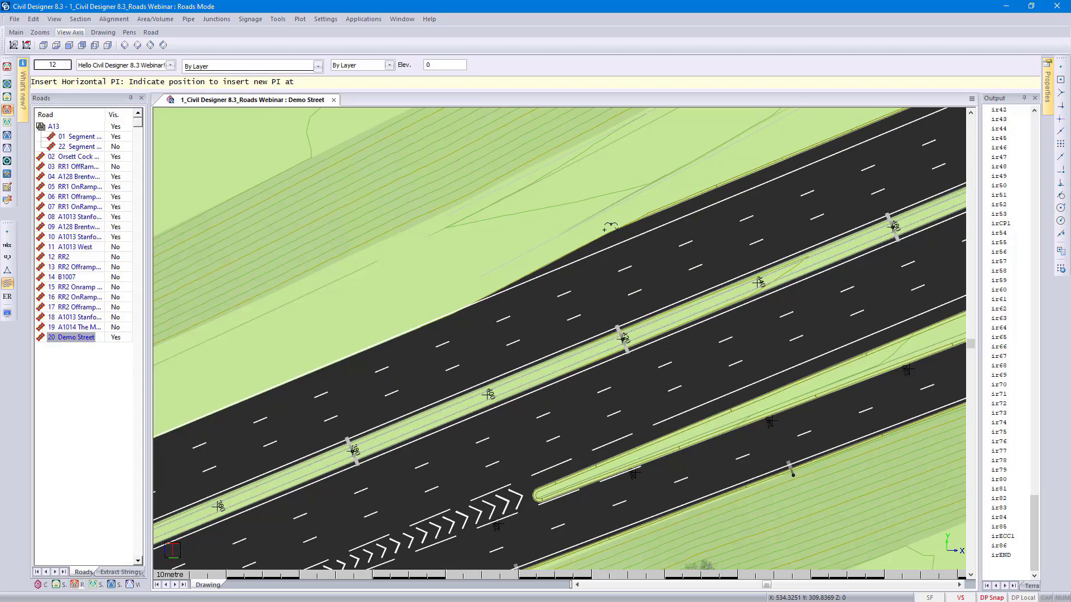
- Add the next PI where the A13's northern edge flares, and an end point named End just west of the roundabout
left_click(610, 227)
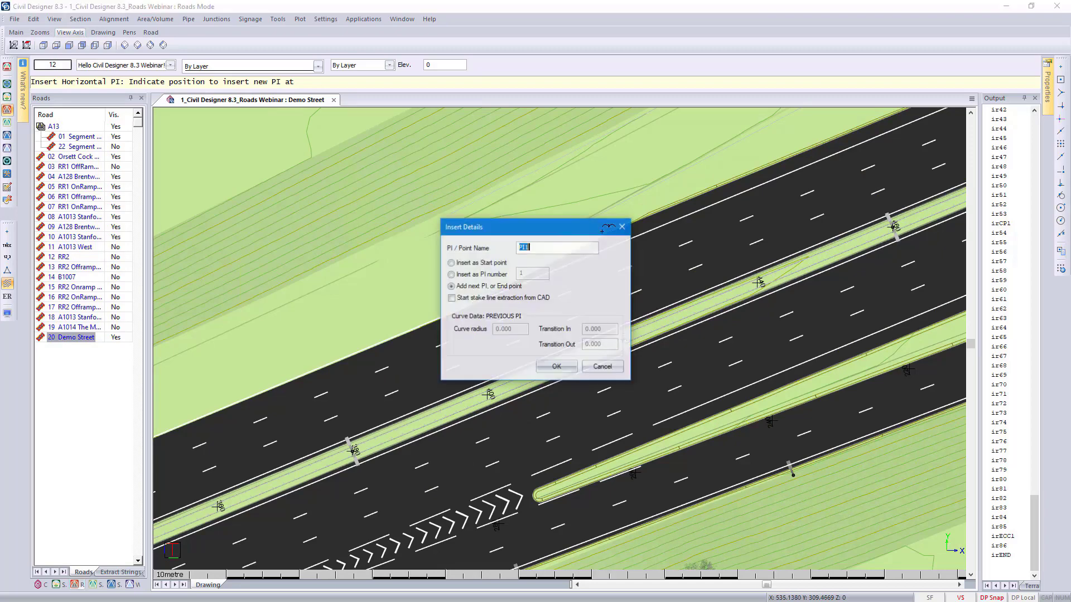
left_click(557, 366)
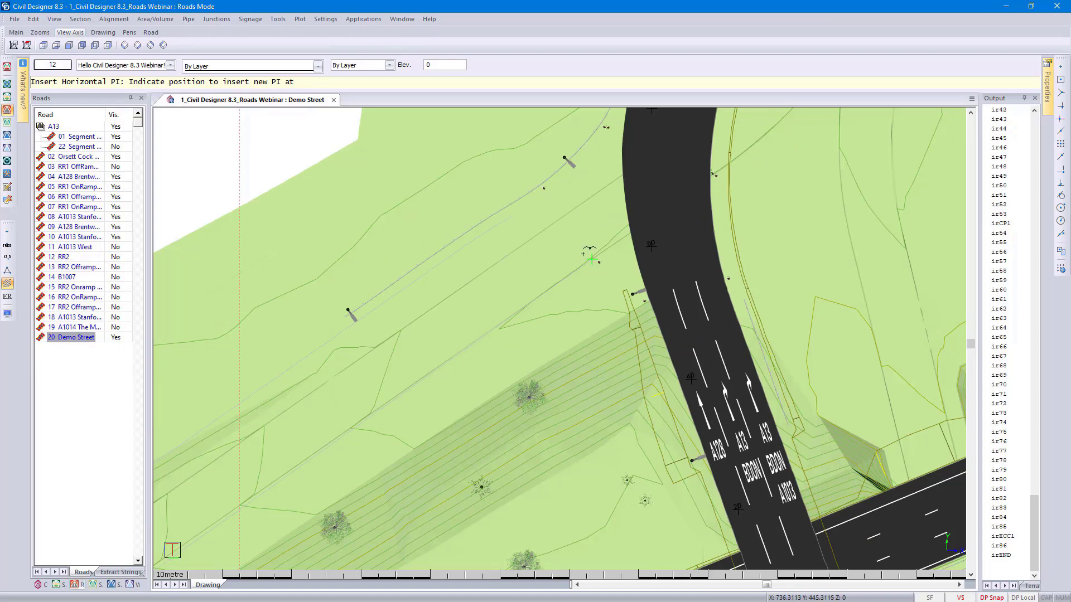
left_click(592, 258)
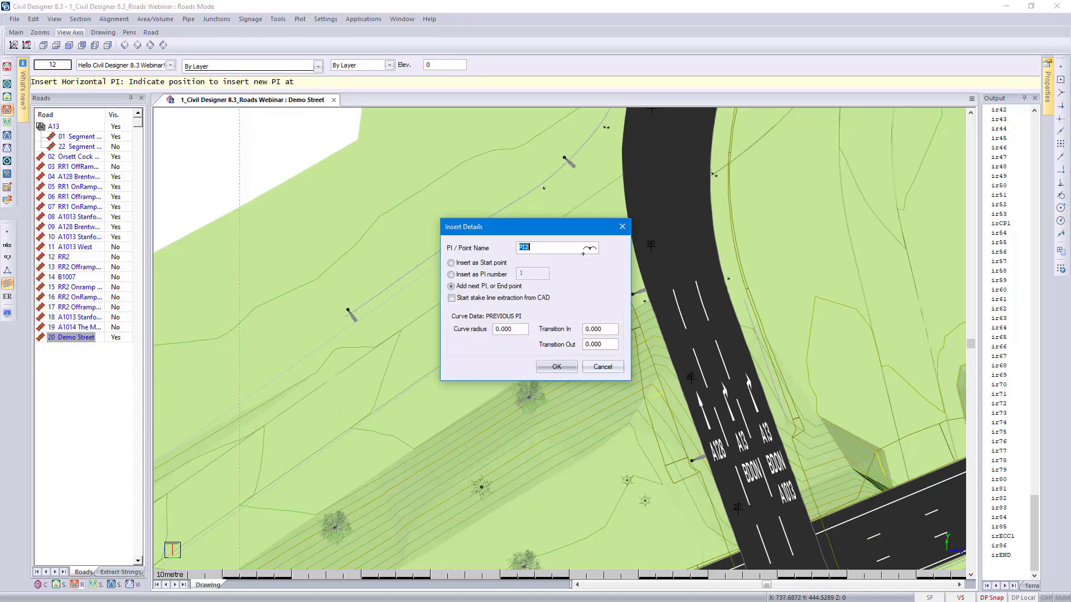
type("End")
left_click(557, 366)
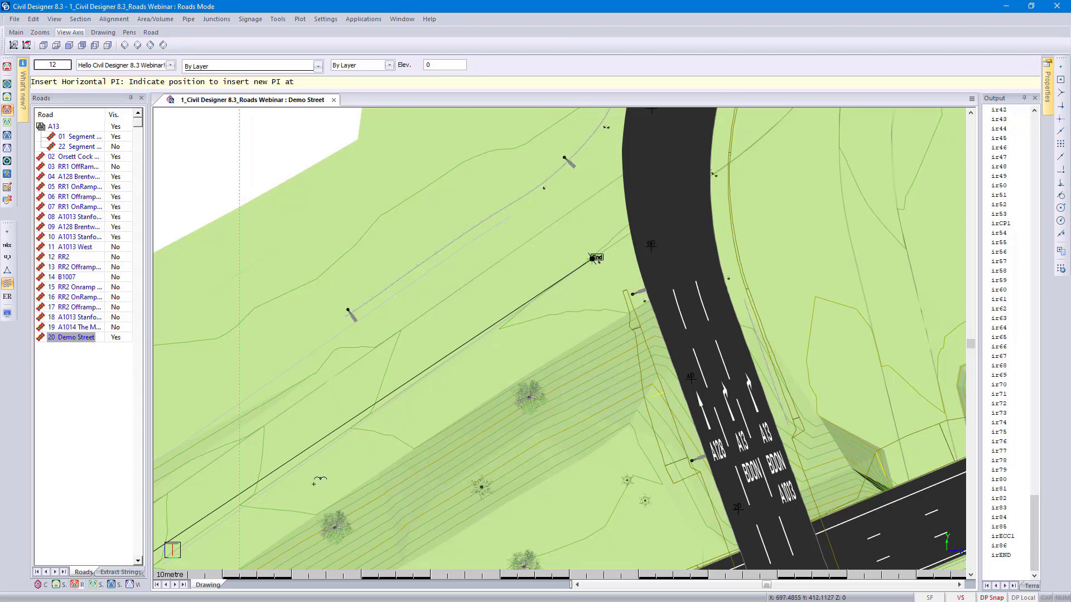
- Insert an intermediate PI named PI2 as PI number 2 on the on-ramp route between PI1 and End
scroll(316, 483, "down", 2)
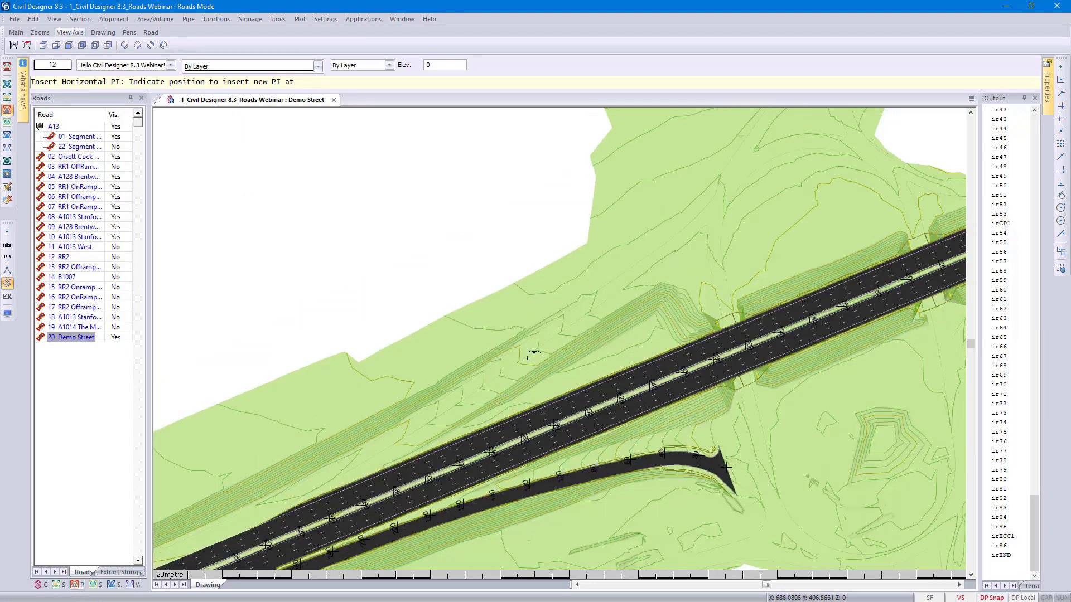
left_click(556, 337)
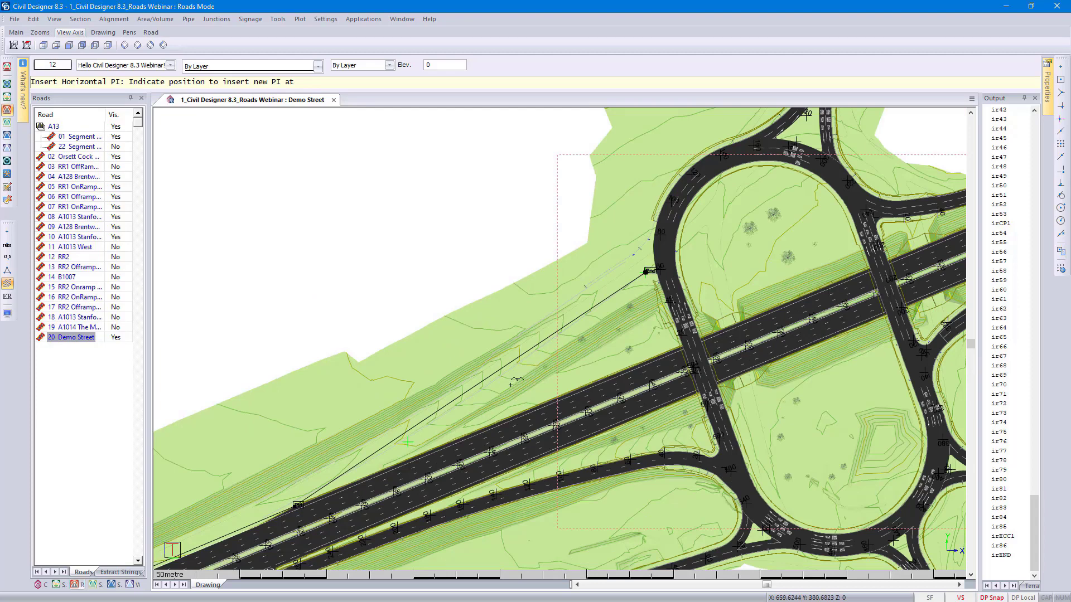
scroll(472, 407, "up", 2)
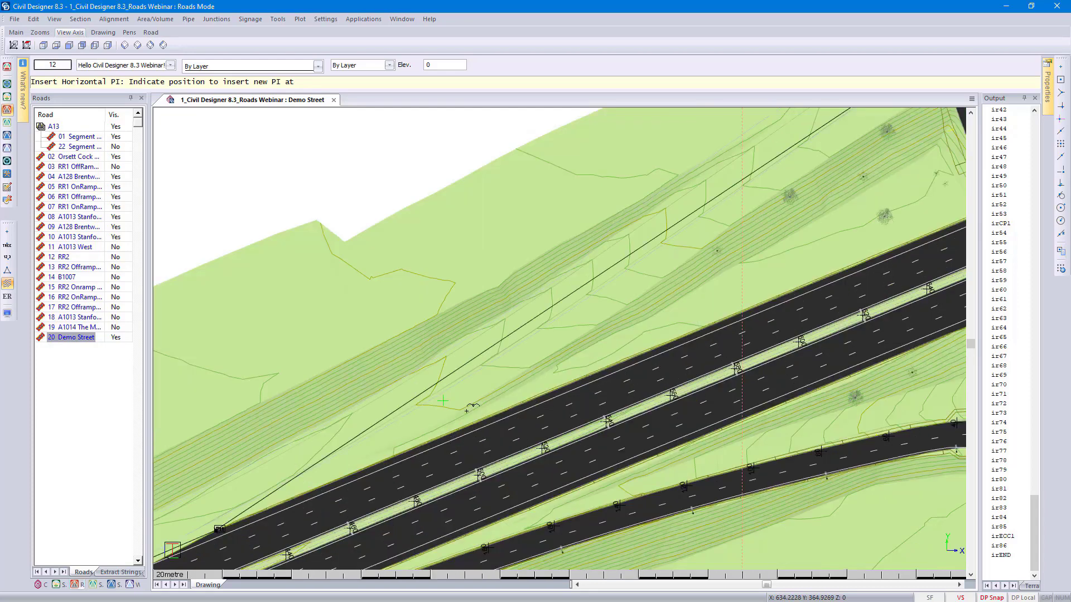
left_click(467, 410)
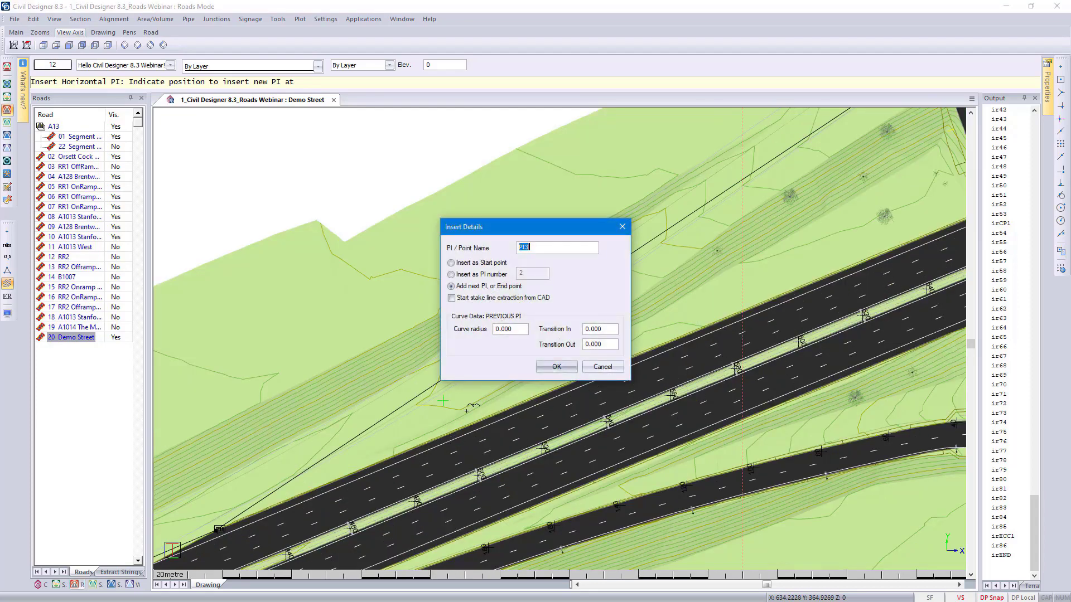
left_click(481, 275)
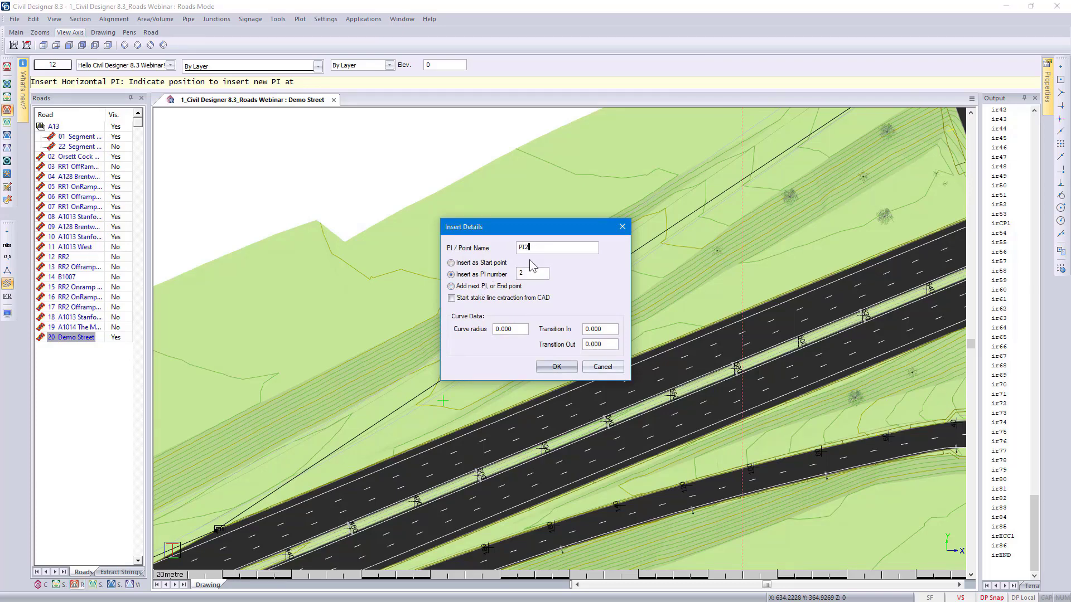
left_click(556, 367)
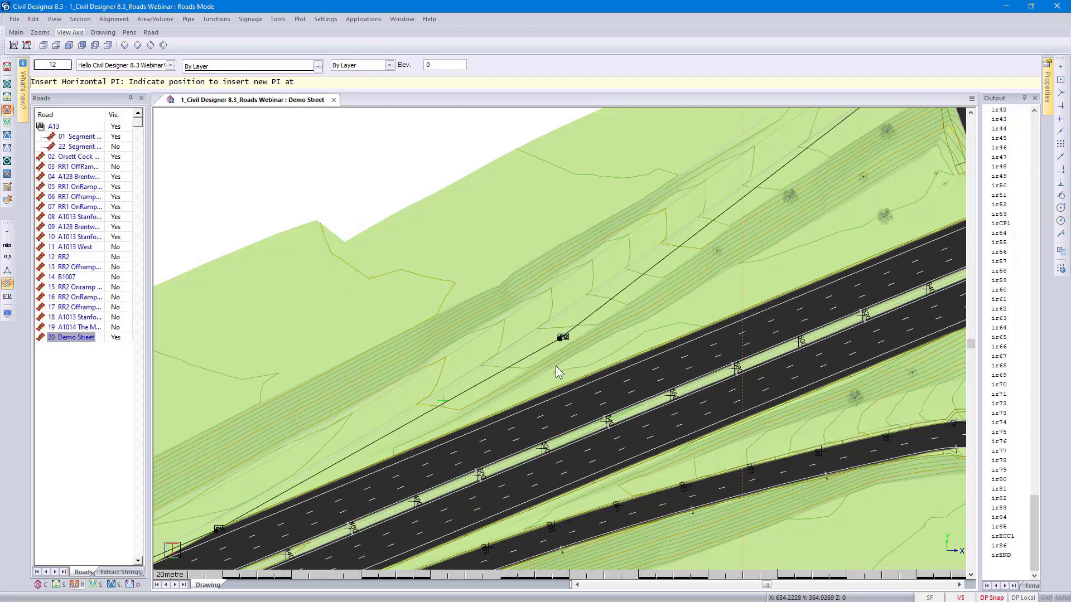
- Try to graphically move PI2 along its back tangent
left_click(113, 19)
mouse_move(121, 34)
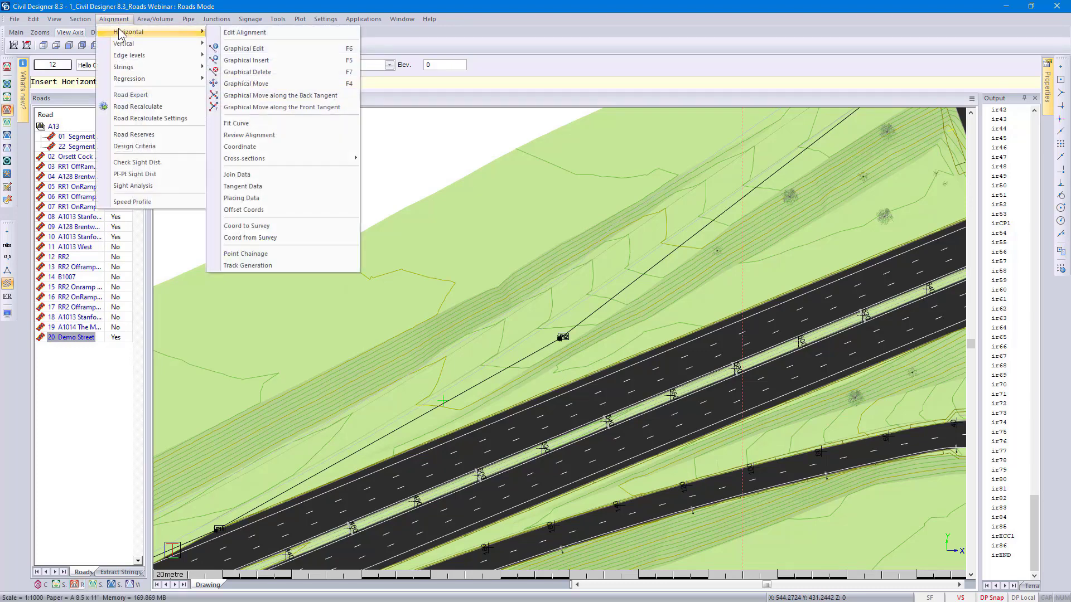
left_click(282, 97)
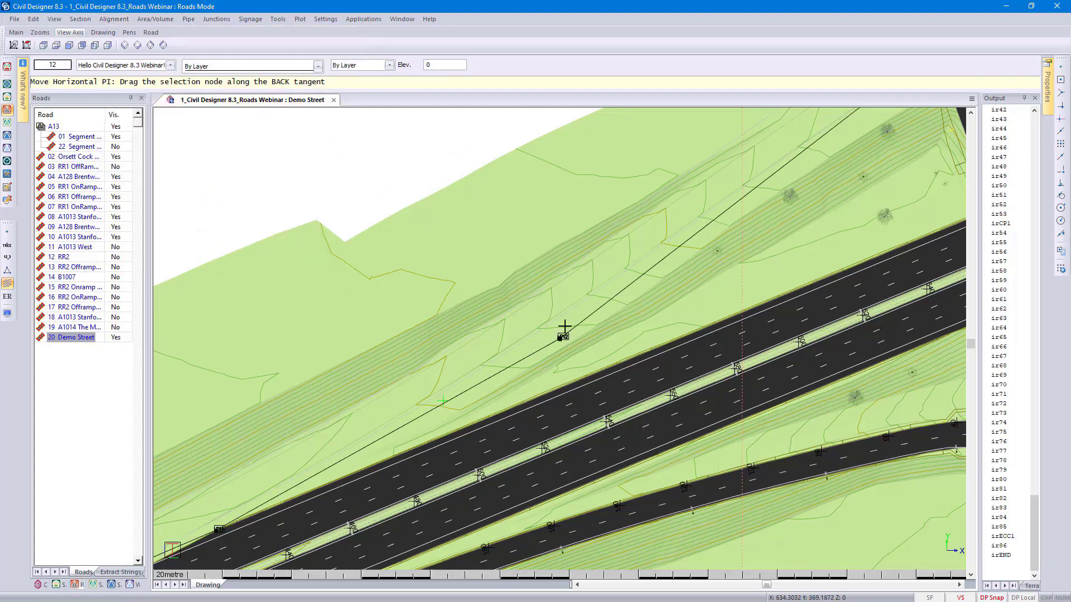
scroll(638, 306, "up", 2)
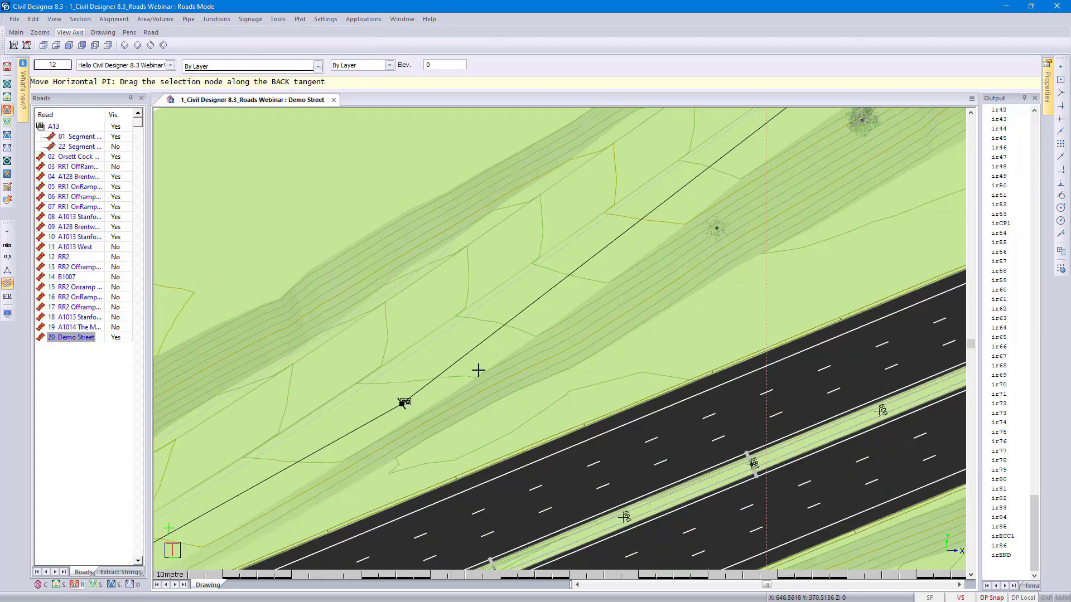
left_click(404, 402)
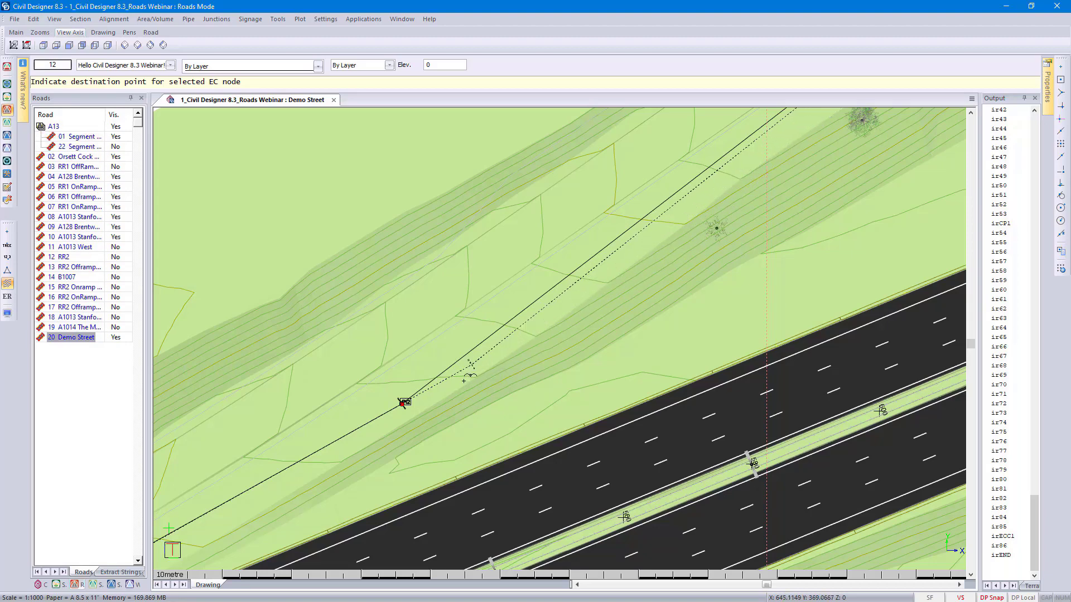
key("Escape")
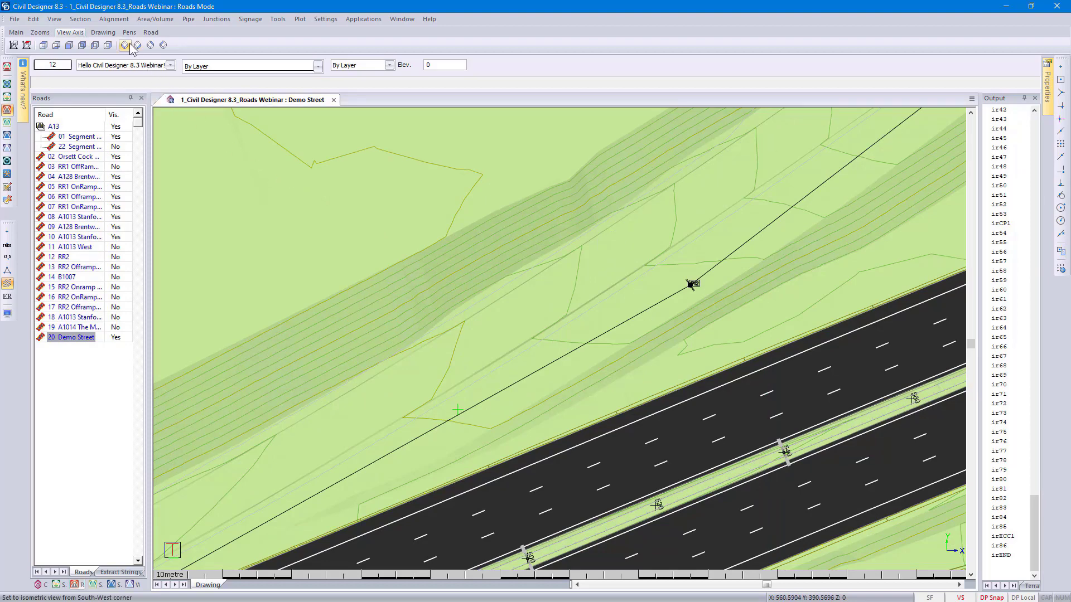
- Graphically move PI2 south-west along the on-ramp route to the marked point at about X 600.7, Y 347.0
left_click(146, 33)
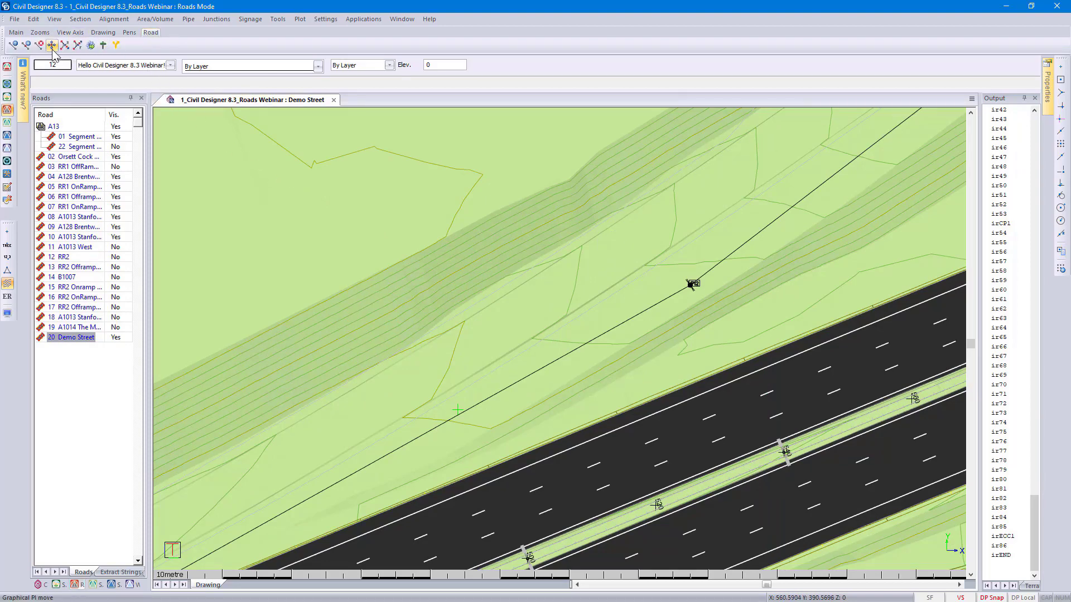
left_click(51, 46)
left_click(677, 286)
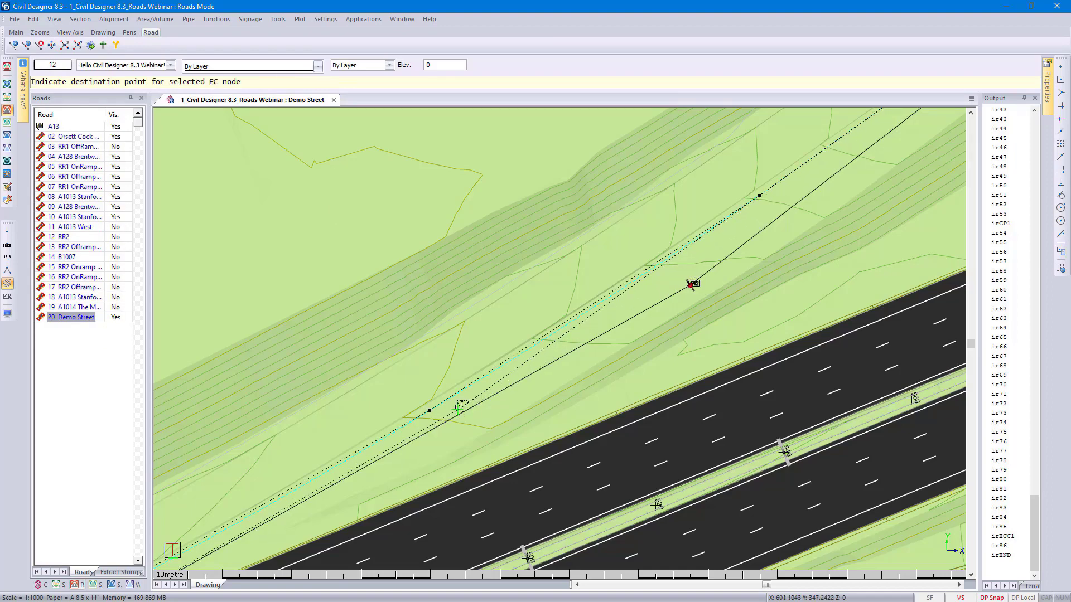
left_click(458, 408)
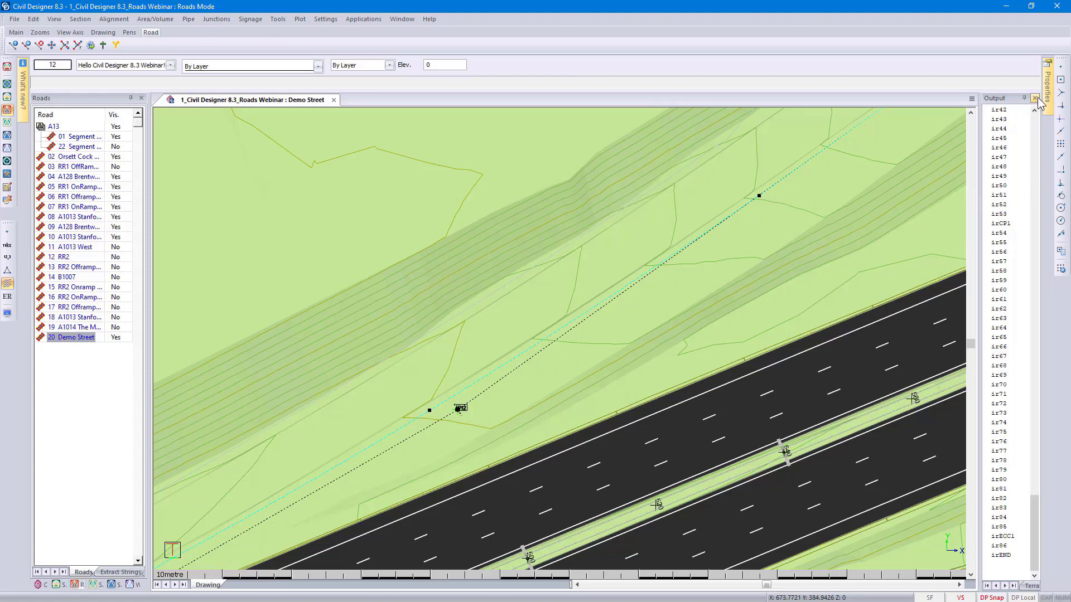
- Set the curve radius at PI2 to 1200
mouse_move(1052, 99)
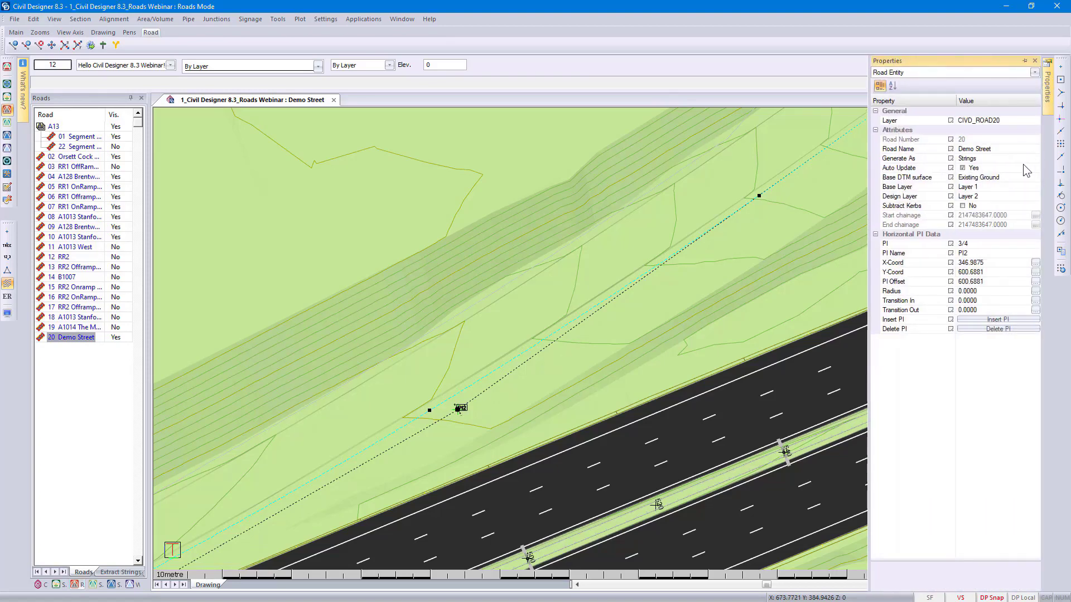
left_click(981, 291)
left_click(981, 291)
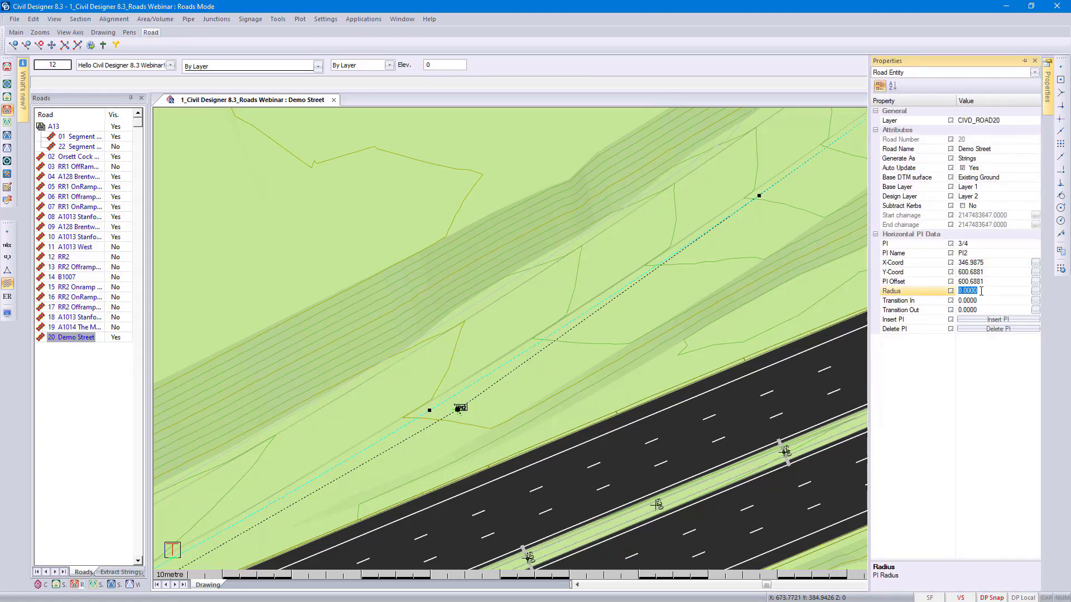
type("1200")
key("Return")
- Save the modified horizontal alignment of Demo Street and open its alignment table for editing
left_click(110, 18)
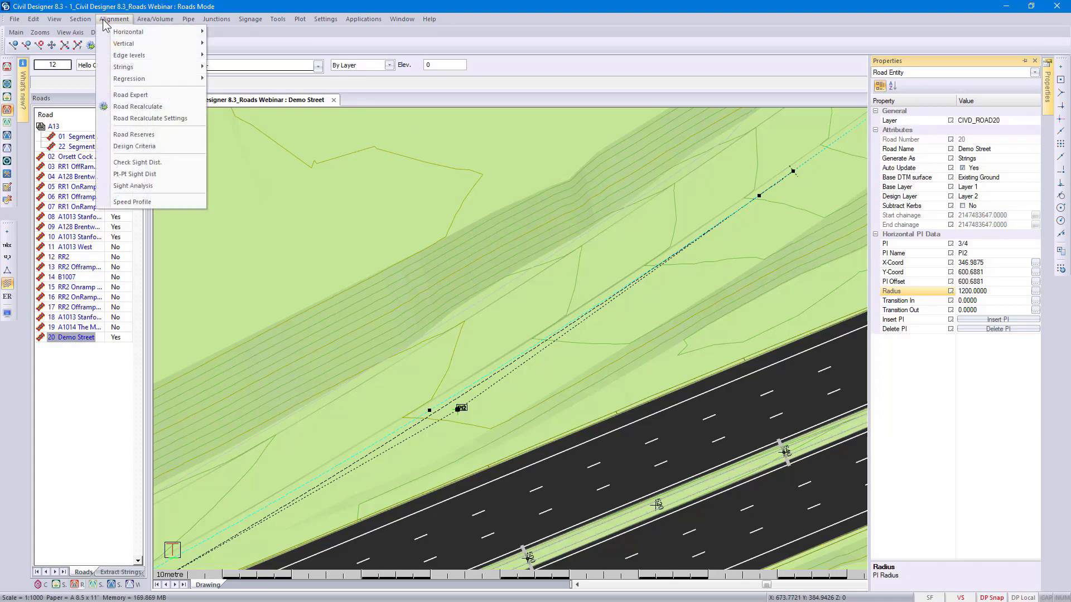
mouse_move(118, 34)
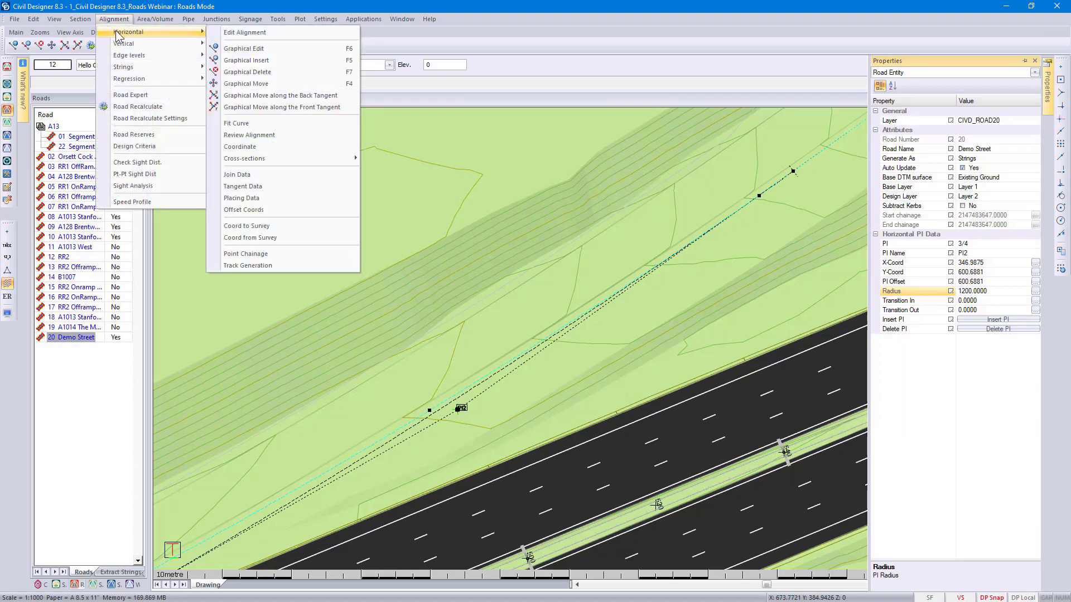
left_click(243, 33)
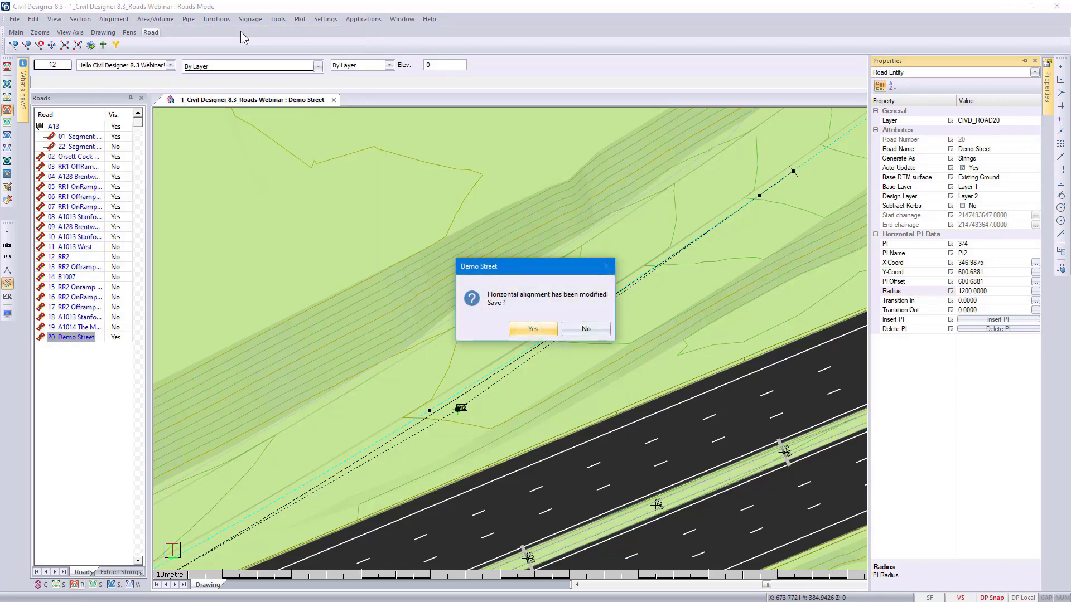
left_click(527, 326)
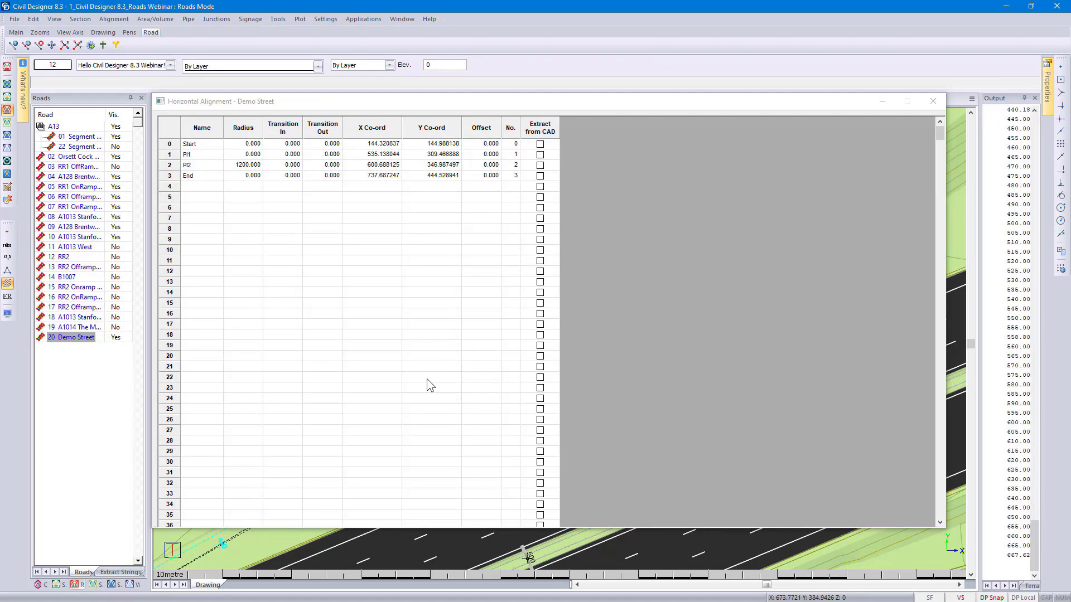
- Show the extractable strings, mark the Start row for extraction from CAD, and close the alignment table with its changes saved
left_click(115, 573)
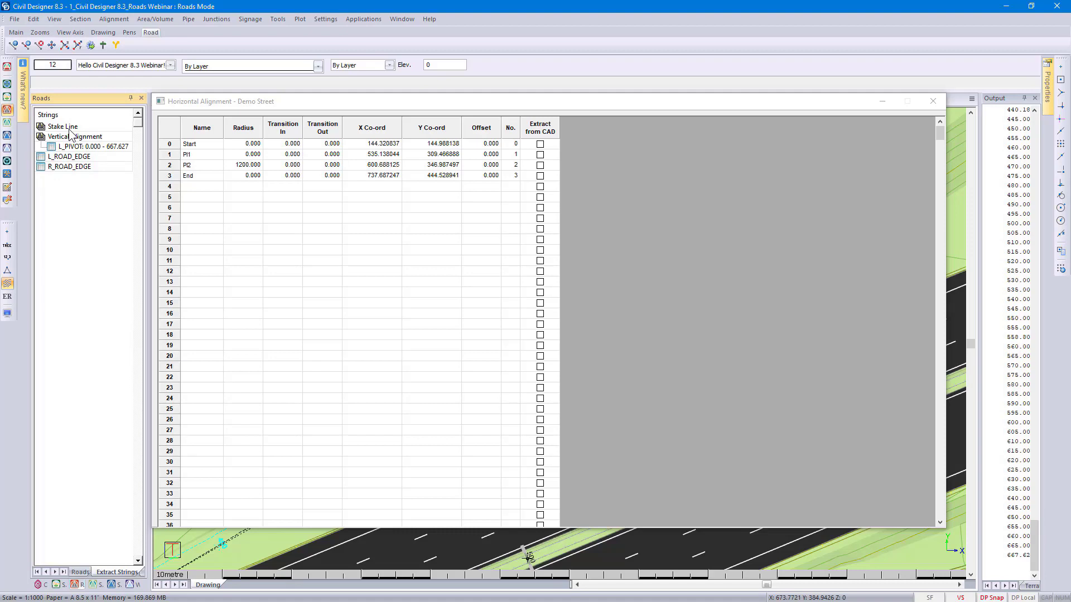
left_click(539, 145)
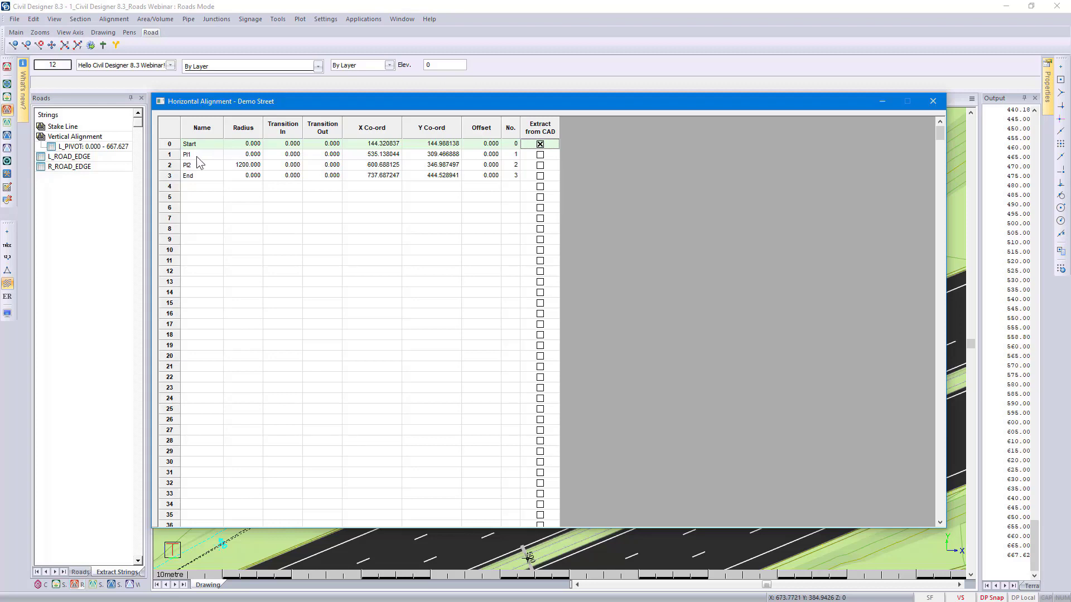
left_click(933, 103)
left_click(546, 340)
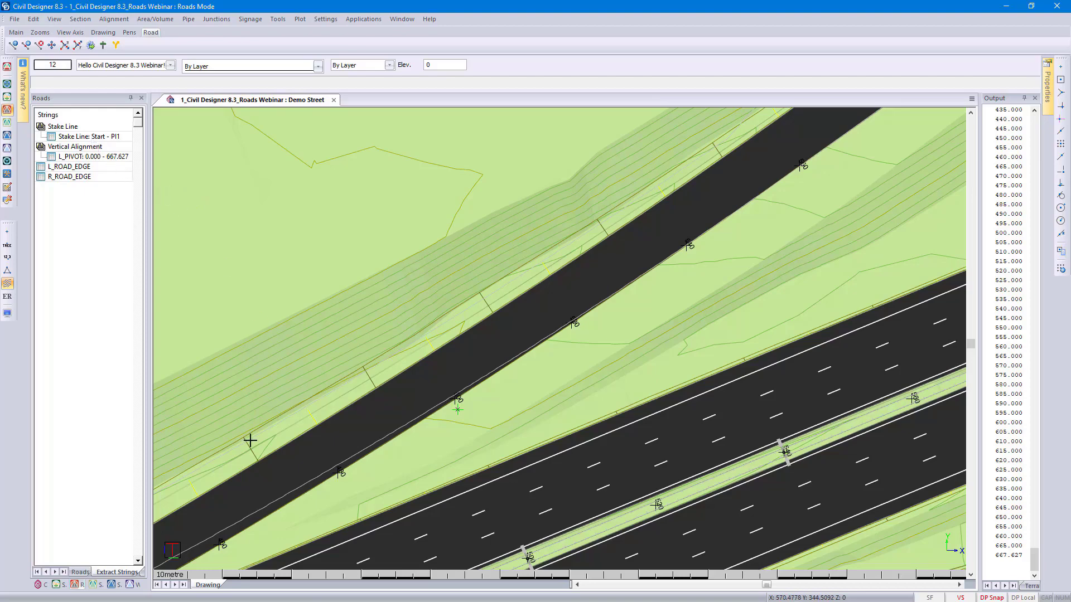
- Begin extracting the Start - PI1 stake line from road entities only, picking the A13's northern edge beside the on-ramp as source
scroll(251, 508, "down", 2)
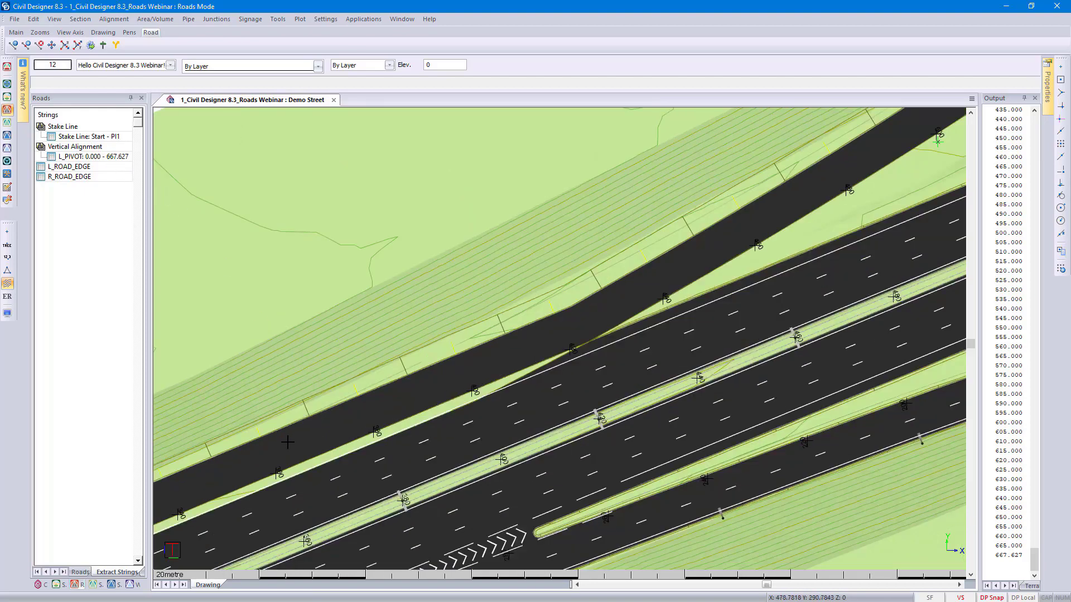
scroll(287, 442, "down", 1)
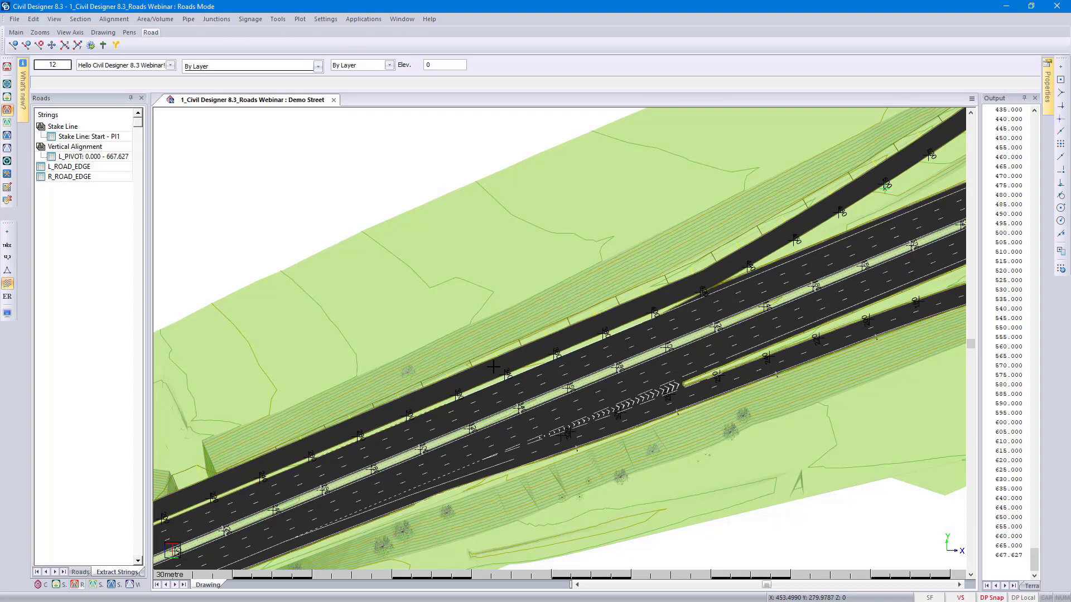
scroll(692, 300, "up", 1)
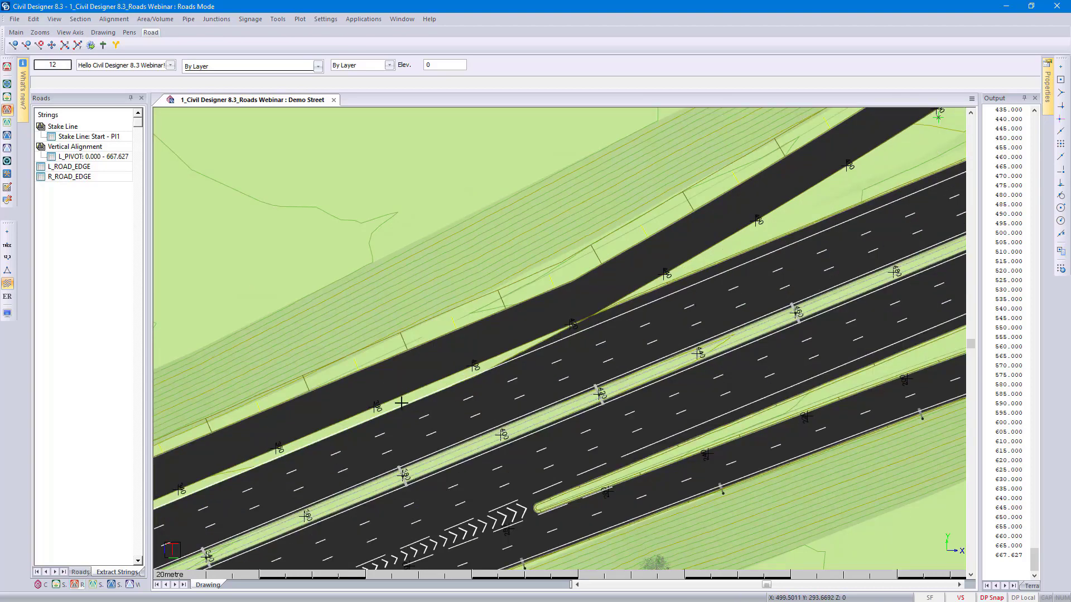
middle_click_drag(406, 413, 373, 348)
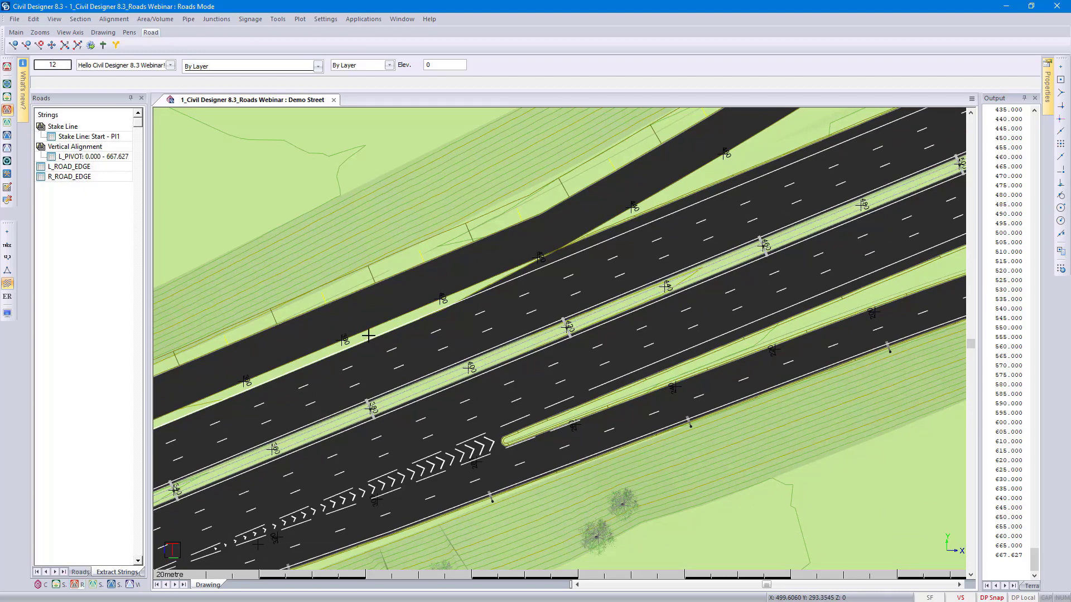
scroll(368, 335, "up", 2)
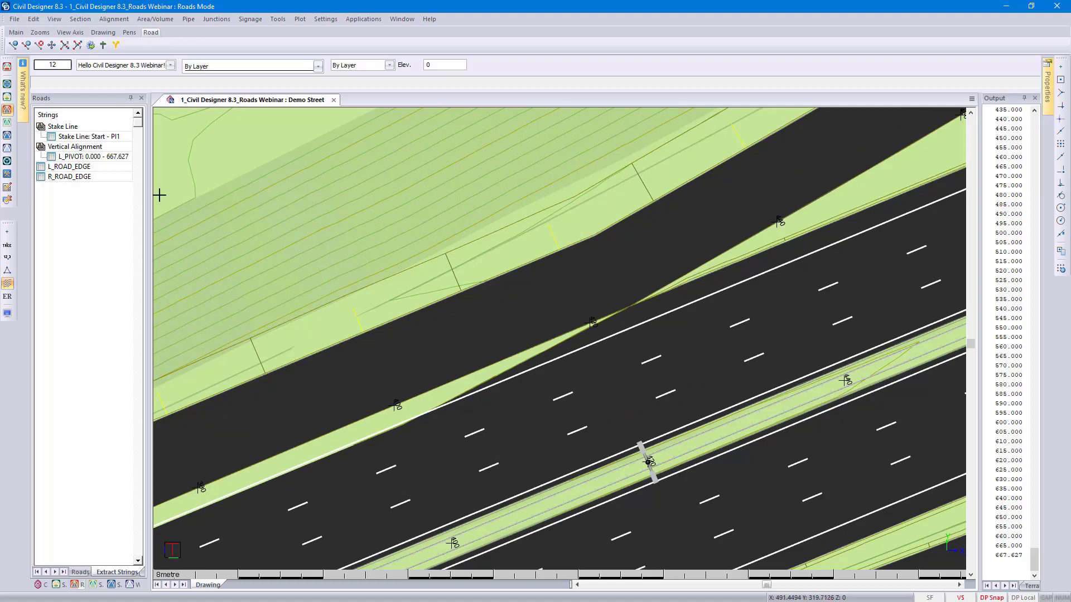
double_click(52, 135)
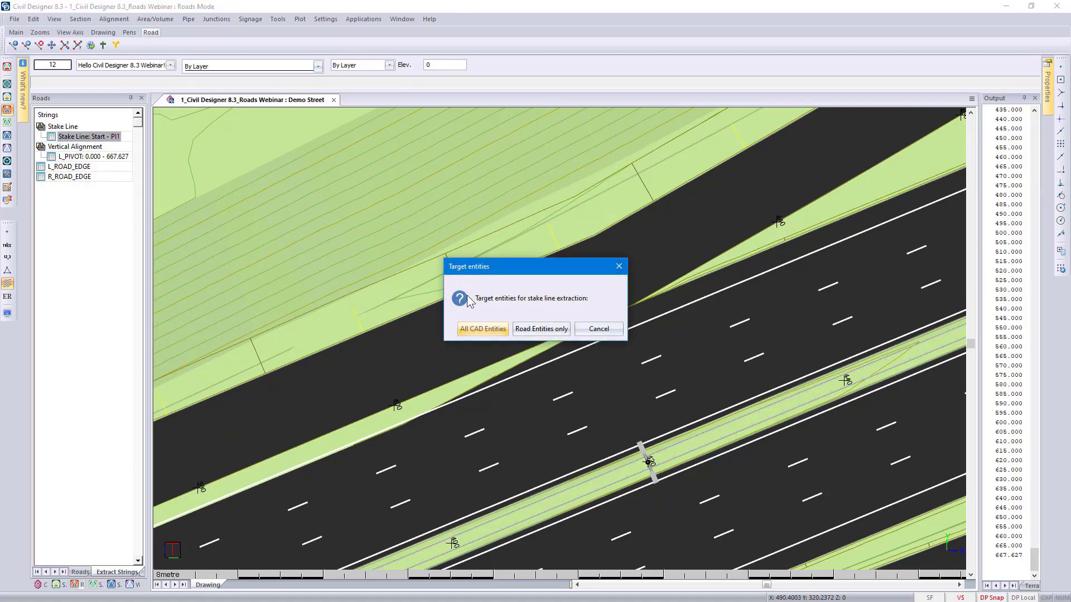
left_click(537, 332)
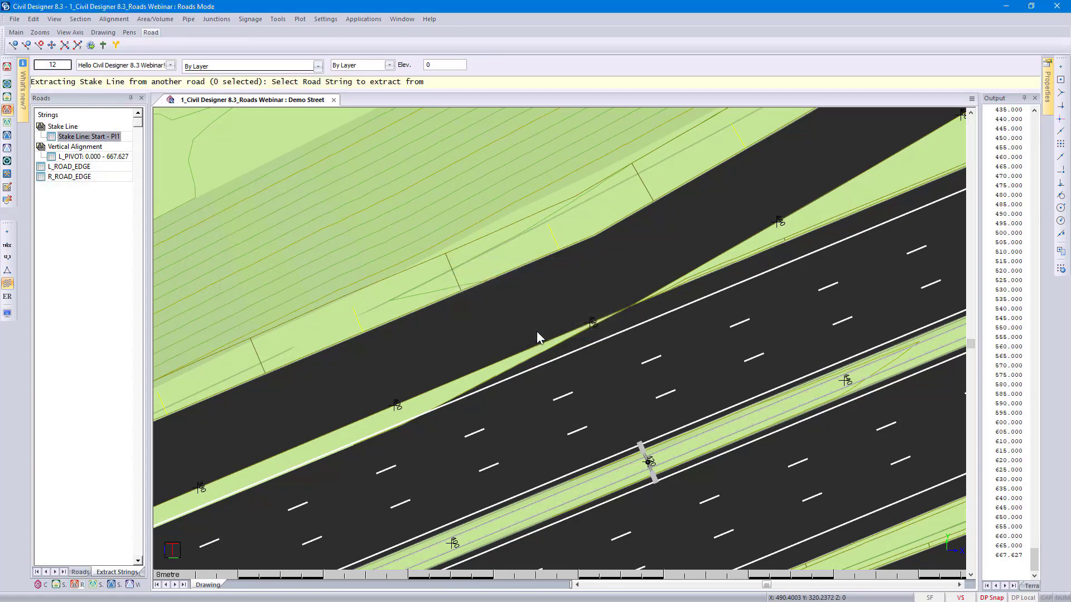
left_click(624, 316)
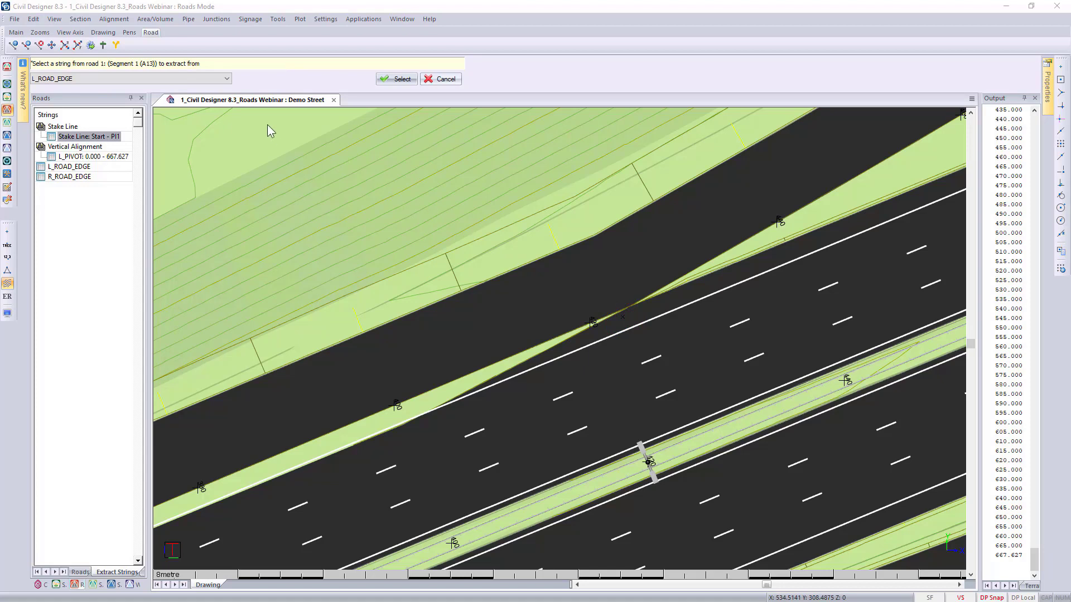
- Choose the L_ROAD_EDGE string of A13 Segment 1 as the stake line source and finish the selection
left_click(134, 76)
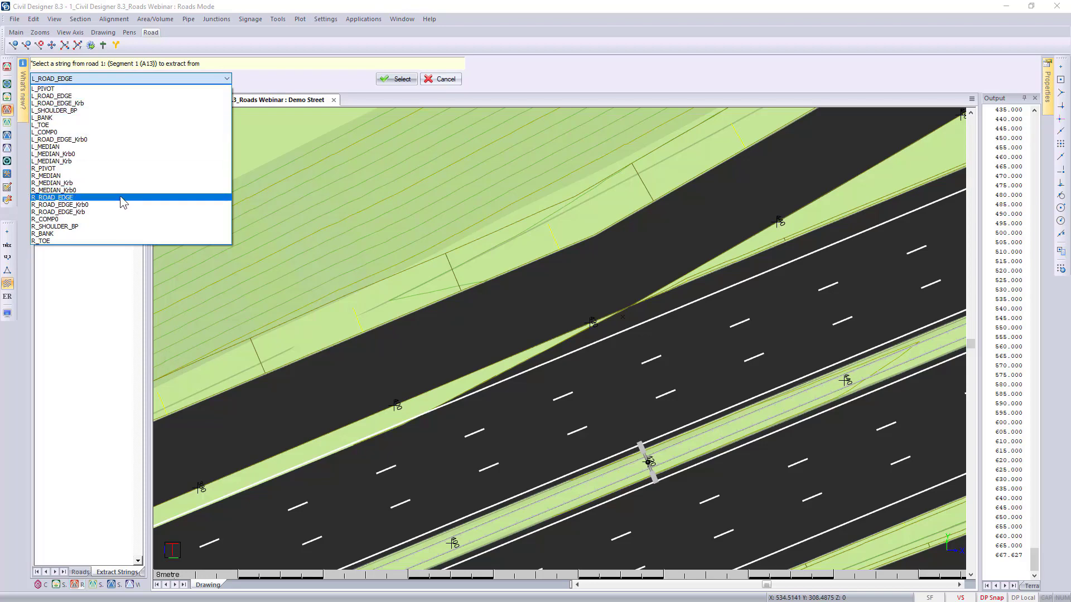
left_click(123, 96)
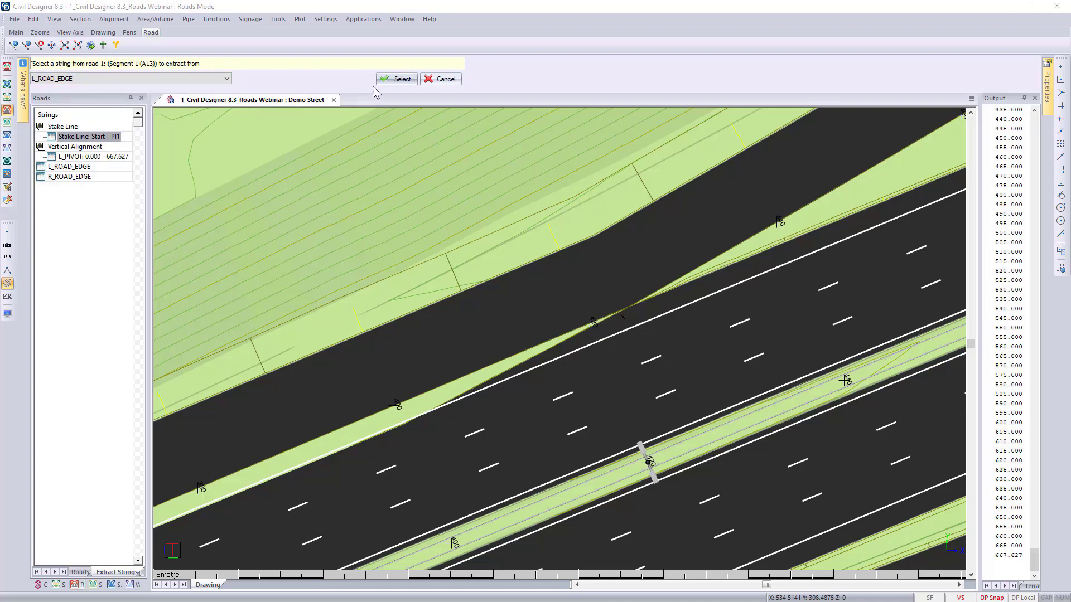
left_click(403, 81)
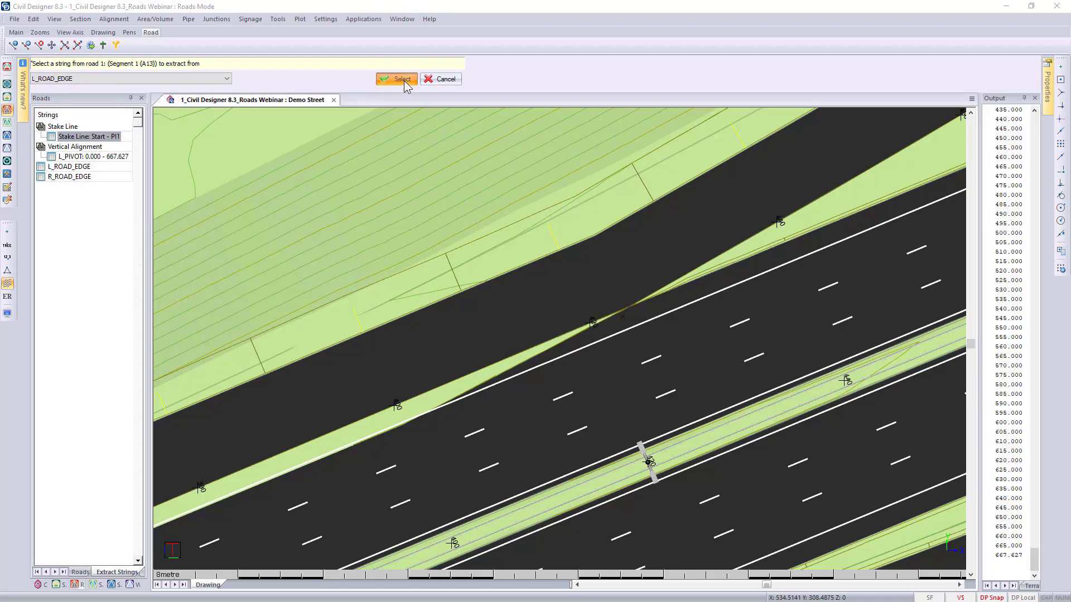
right_click(416, 141)
left_click(449, 147)
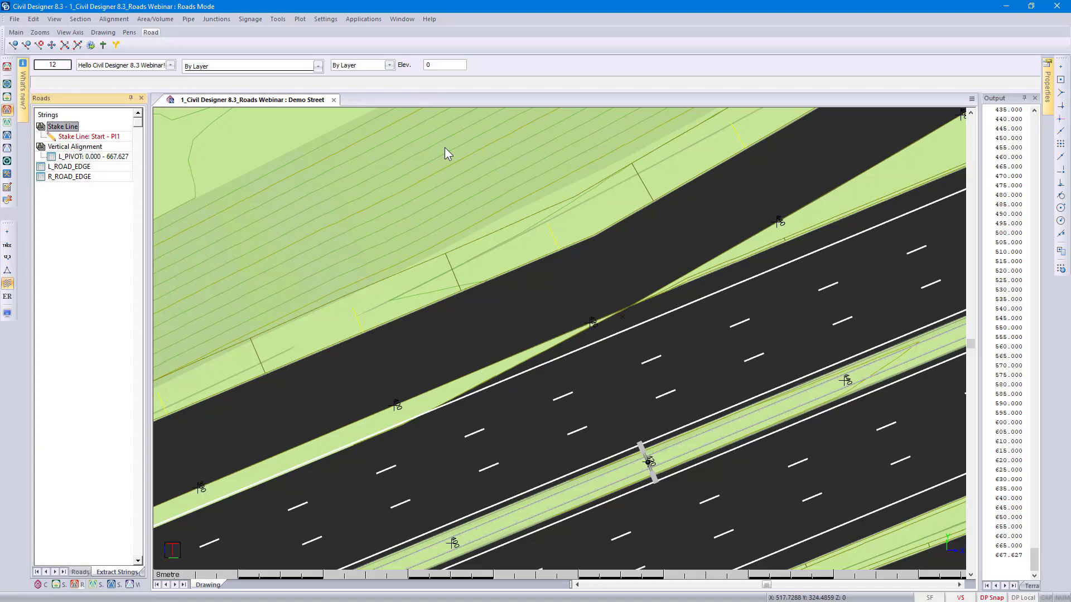
- Highlight the extracted Start - PI1 stake line and recalculate Demo Street with it
left_click(90, 136)
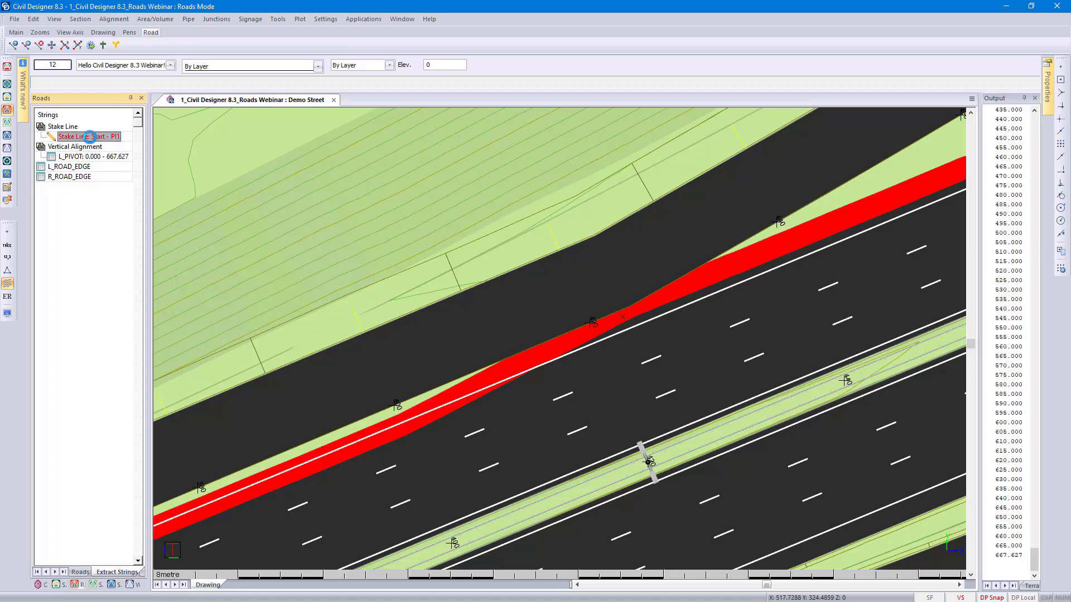
right_click(89, 136)
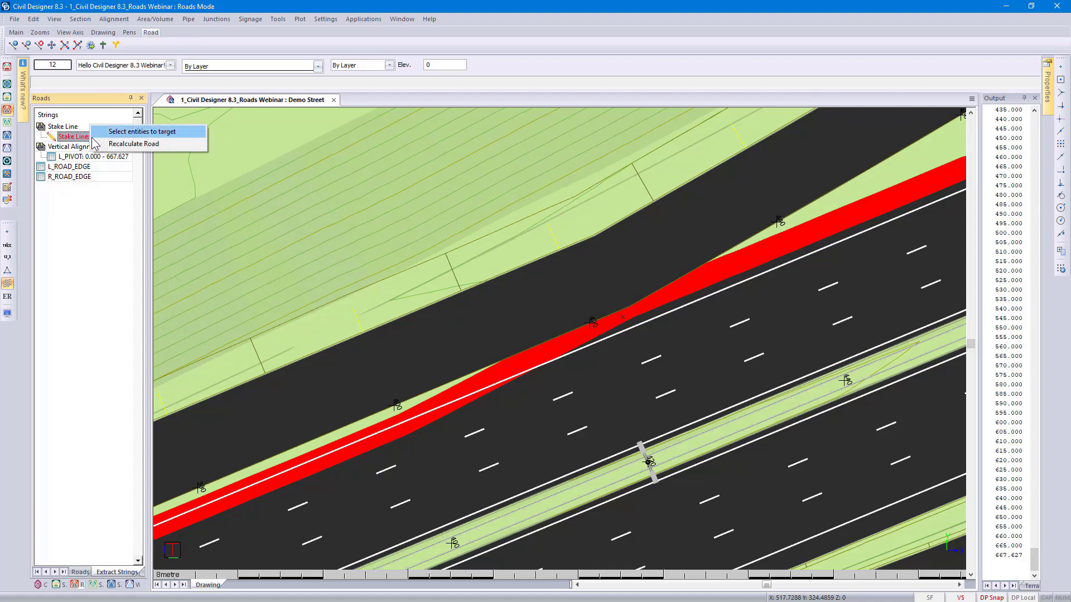
left_click(133, 144)
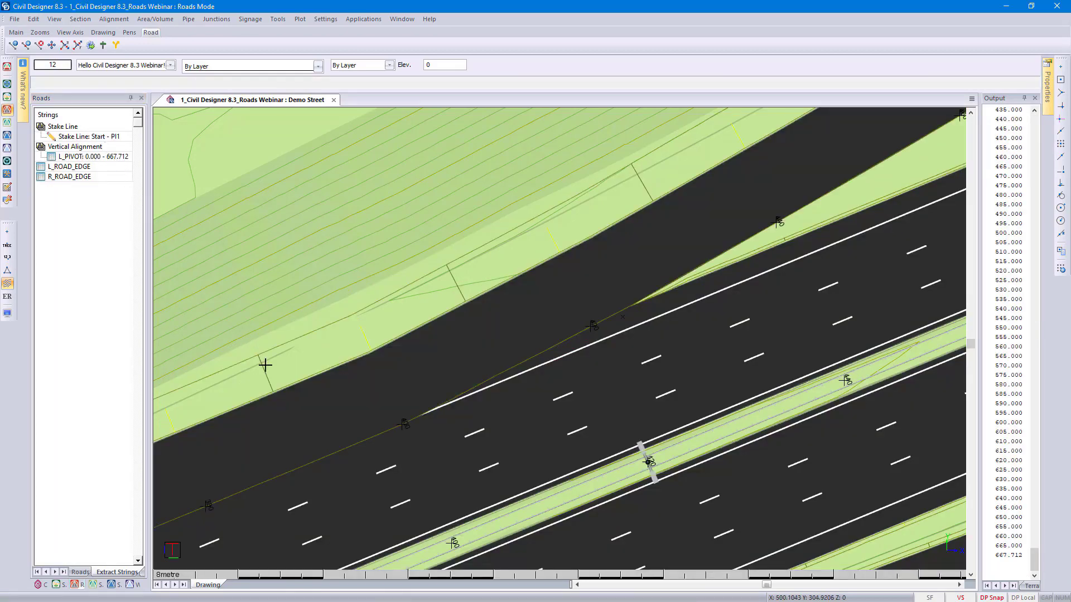
- Select Demo Street in the drawing and open its cross section at chainage 340
scroll(353, 446, "down", 3)
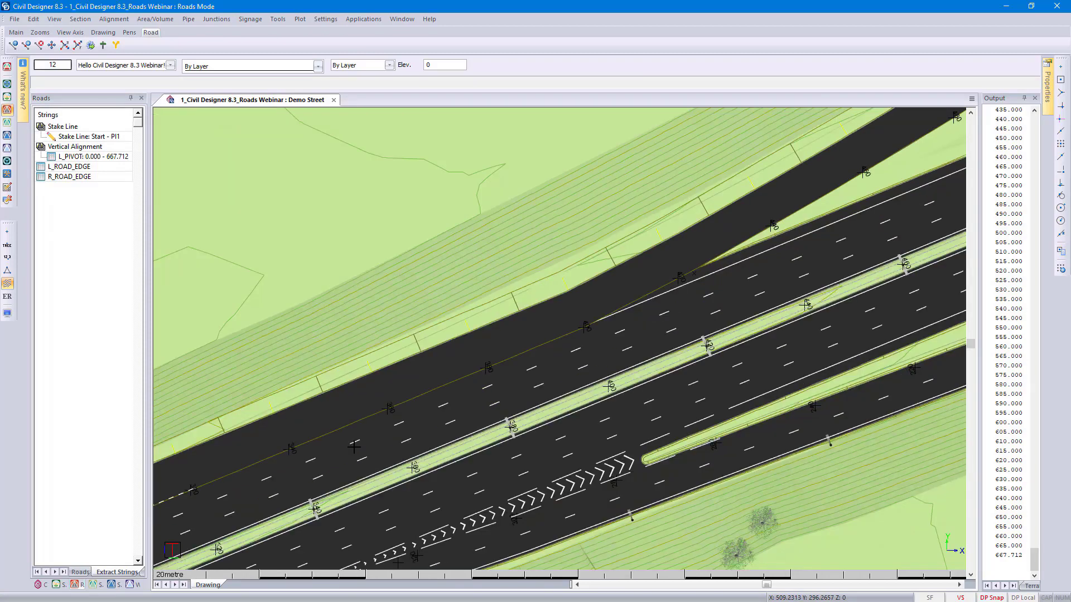
left_click(499, 335)
right_click(498, 335)
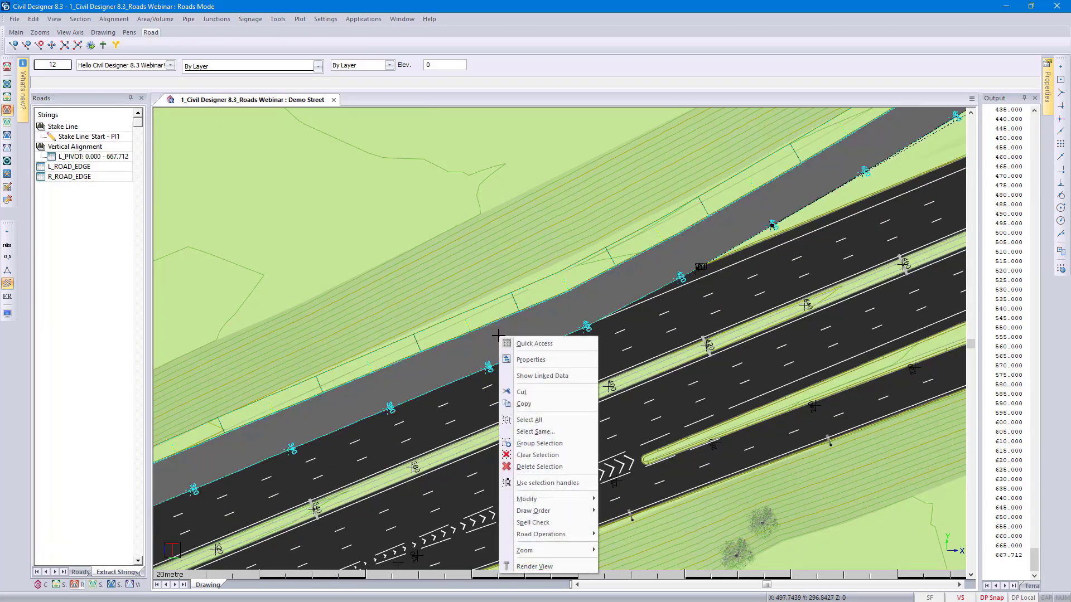
mouse_move(562, 535)
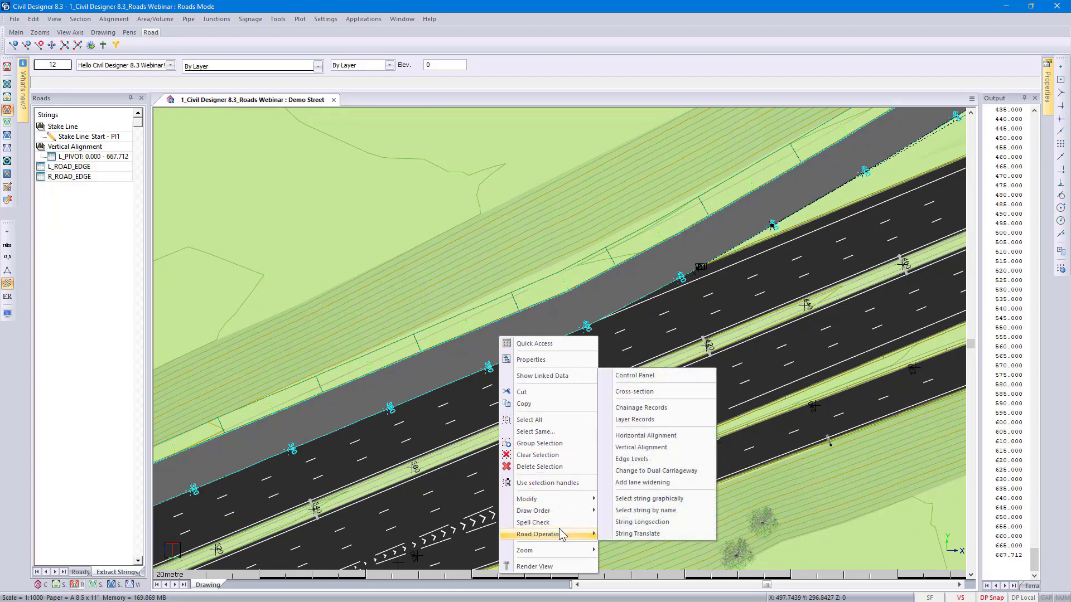
left_click(635, 395)
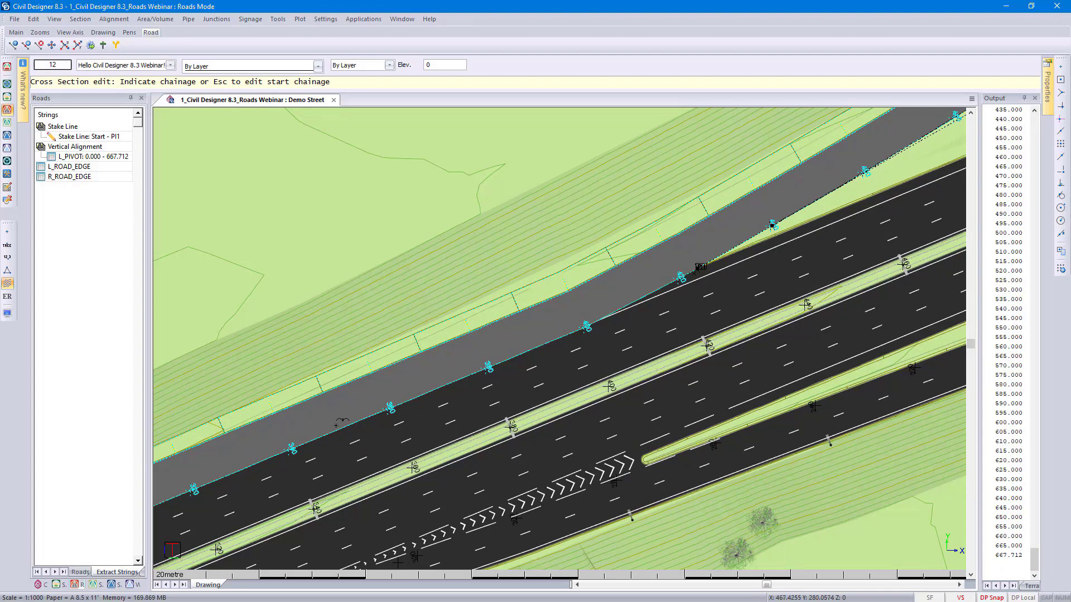
left_click(289, 436)
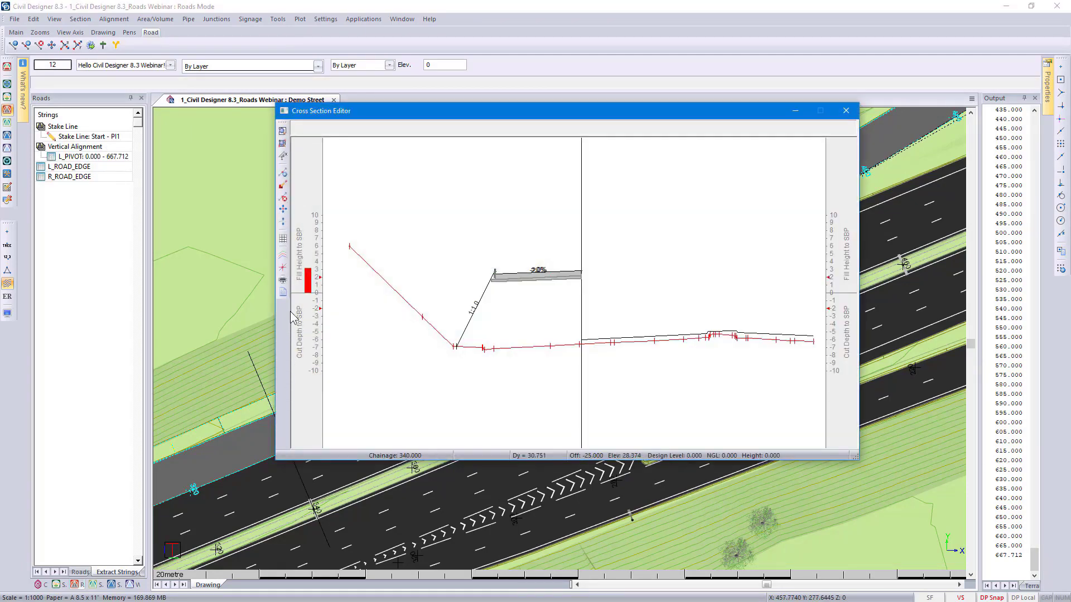
- Set the strings model pen to 14 in the cross section's line display settings
left_click(283, 256)
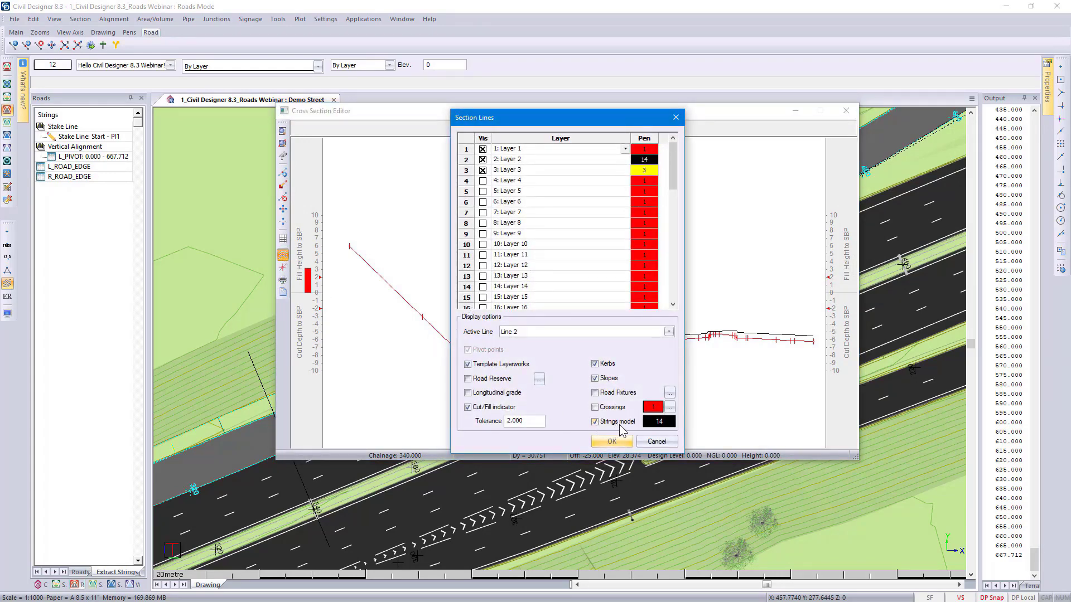
left_click(649, 423)
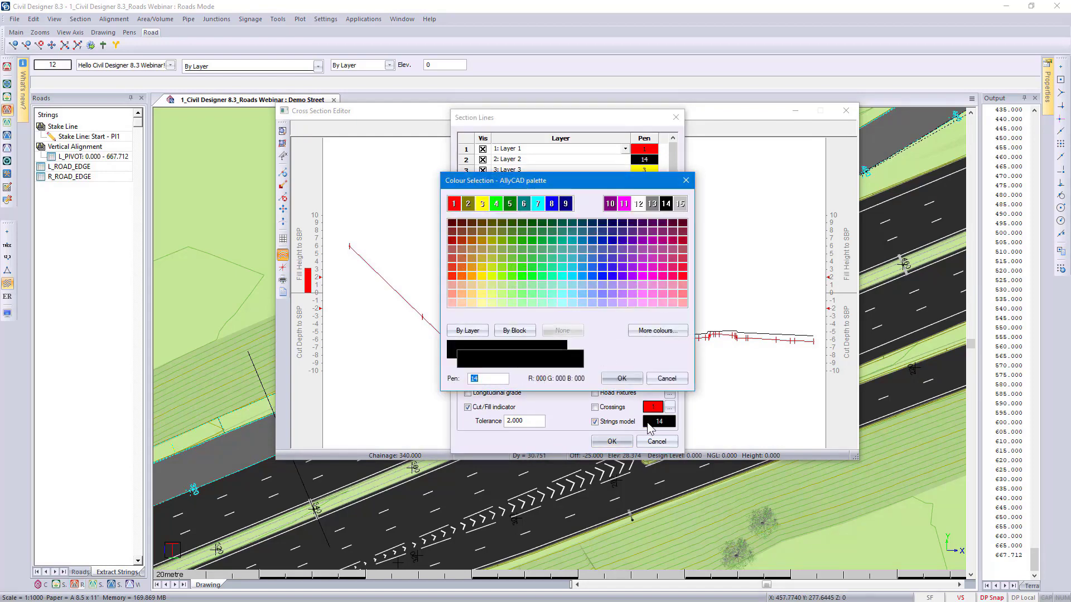
left_click(621, 378)
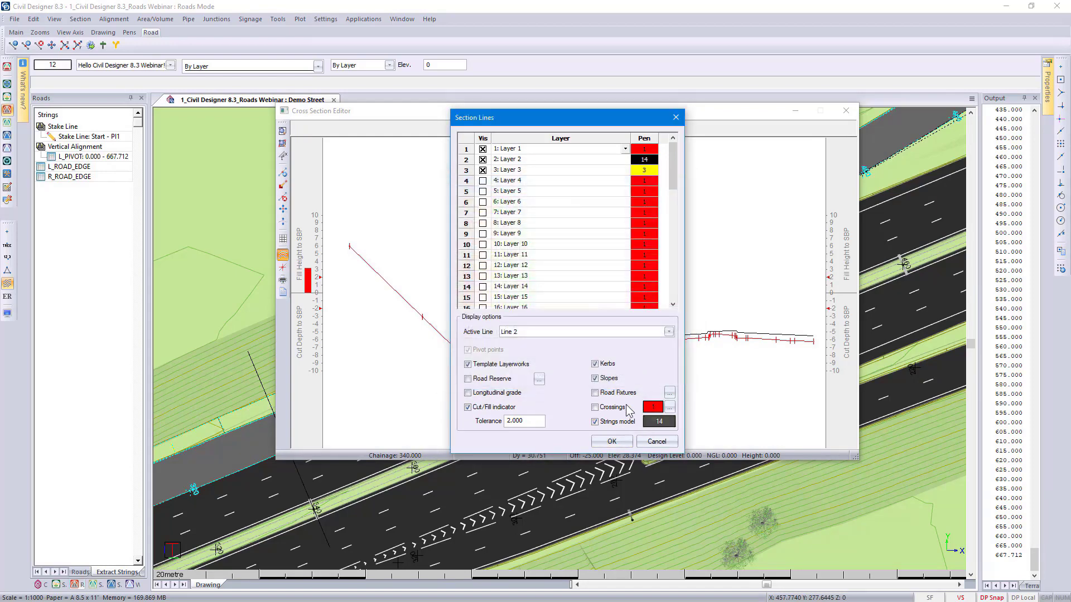
left_click(615, 442)
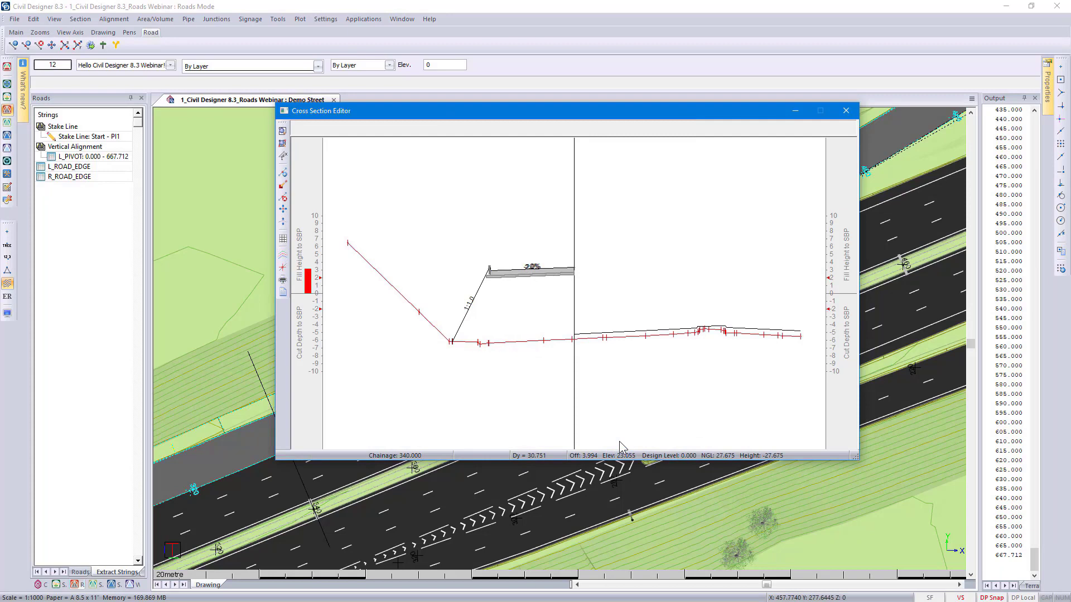
- Examine Demo Street's cross sections from chainage 340 through 375 against the plan, then close the section editor
scroll(578, 319, "up", 1)
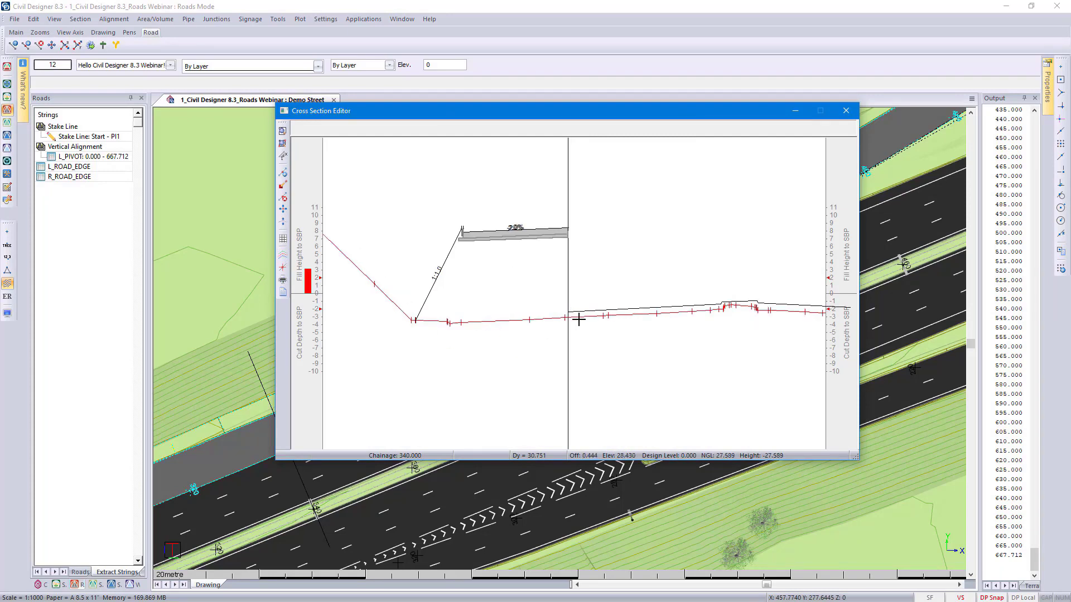
scroll(574, 285, "up", 1)
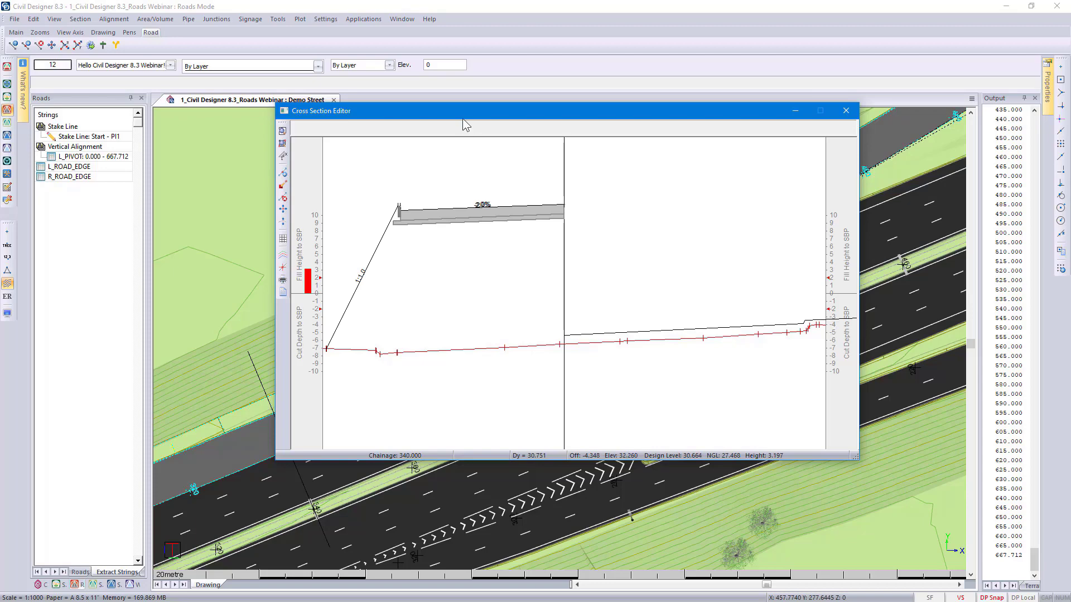
mouse_move(463, 115)
left_mouse_down()
mouse_move(546, 110)
mouse_move(763, 40)
left_mouse_up()
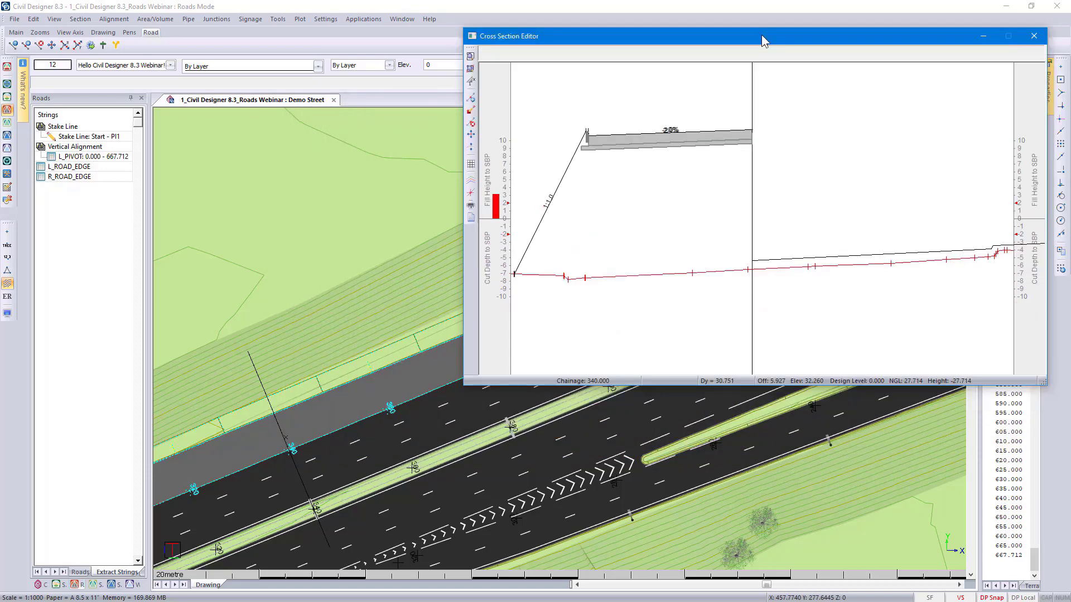
key("Page_Down")
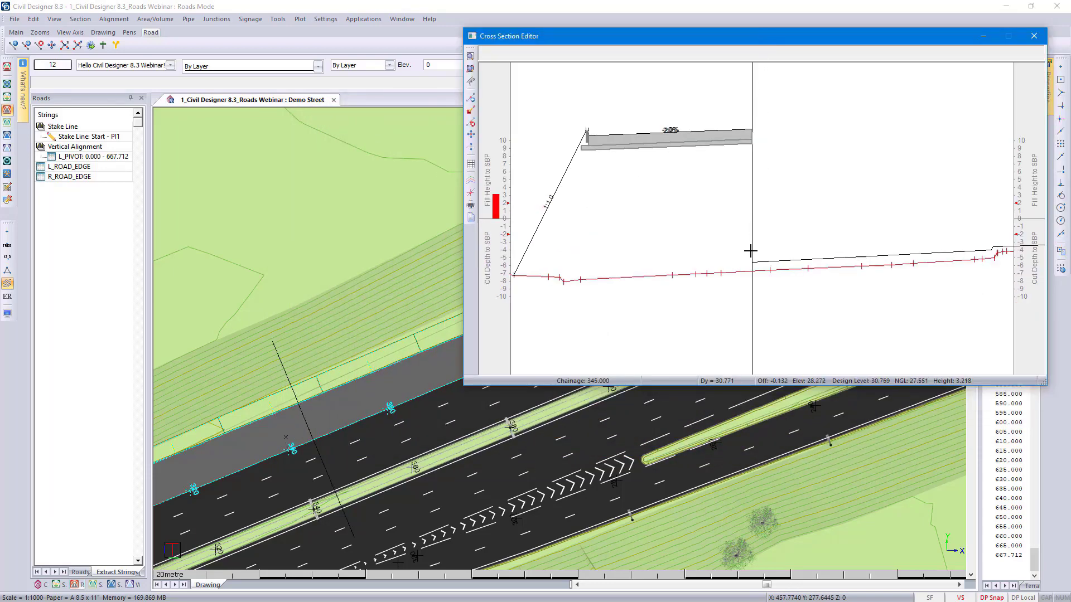
key("Page_Down")
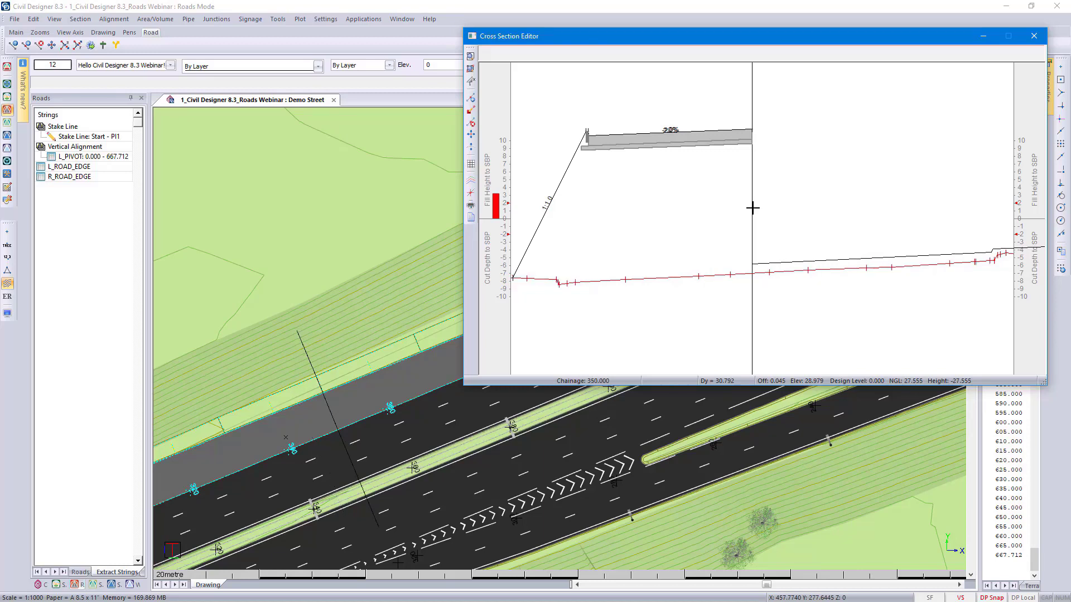
key("Page_Down")
key("Page_Down")
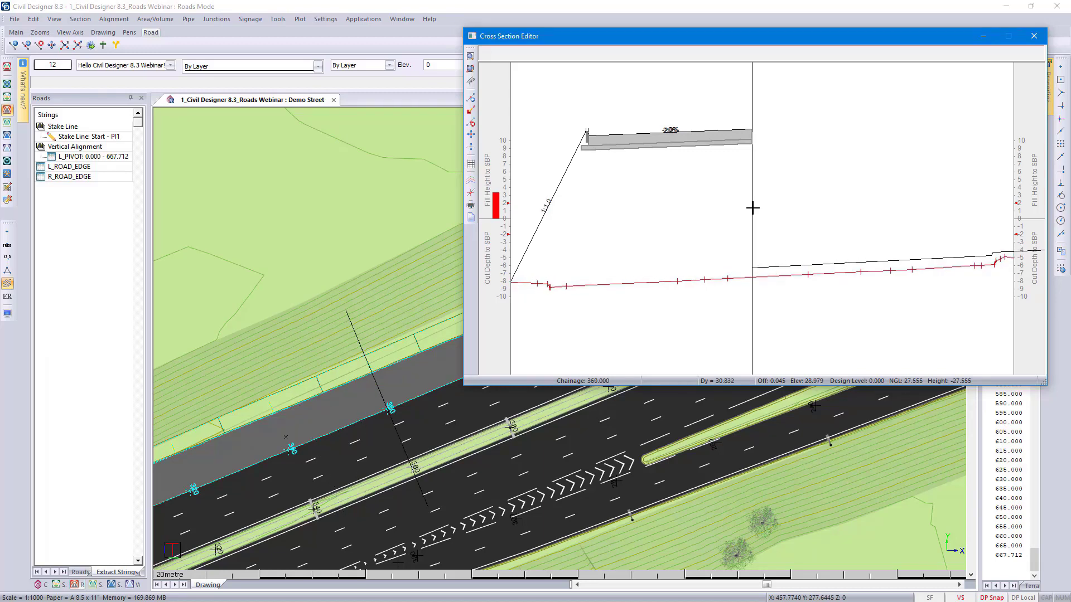
key("Page_Down")
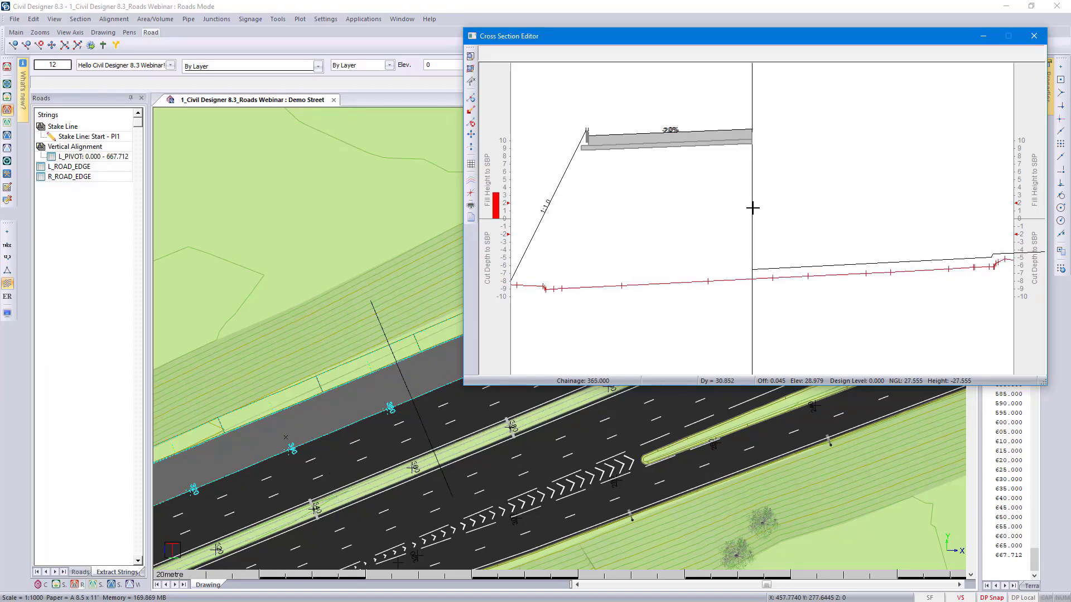
key("Page_Down")
key("Page_Down")
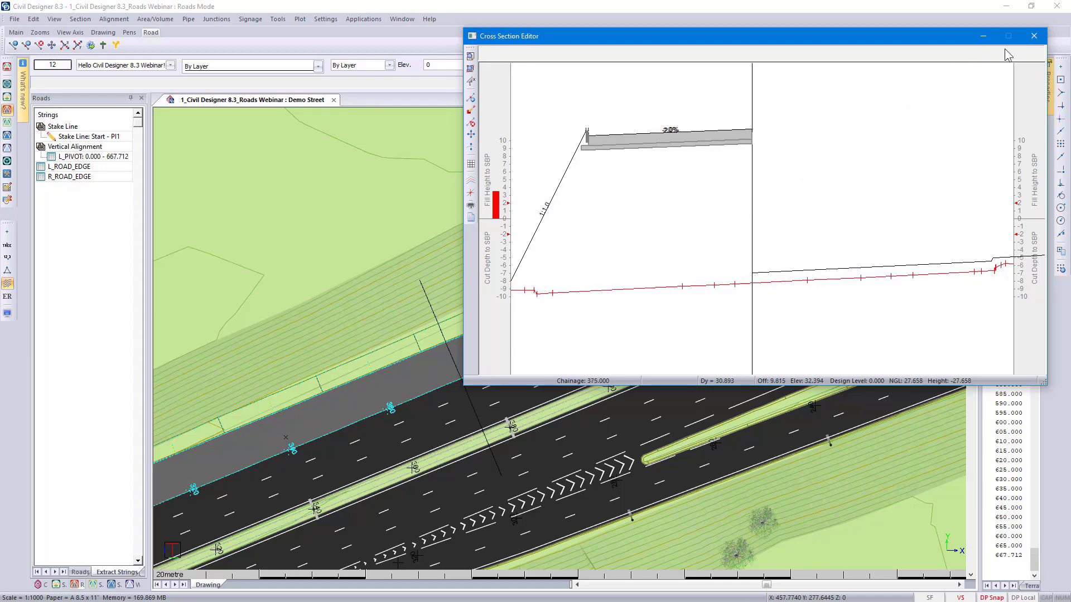
left_click(1033, 36)
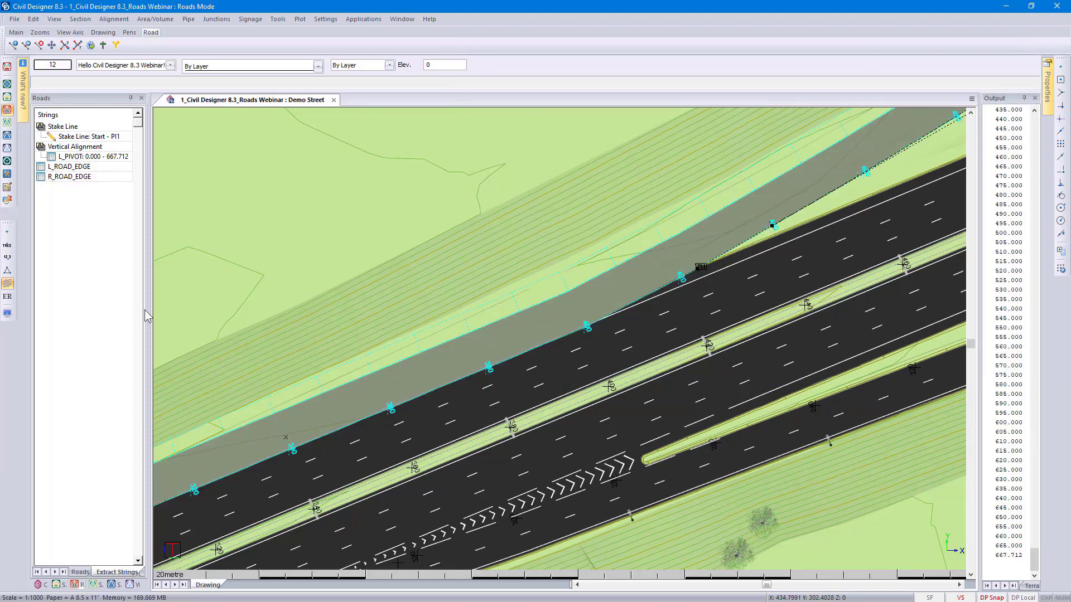
- Turn on the display of road contours at a 0.100 interval in the road strings display settings
left_click(7, 314)
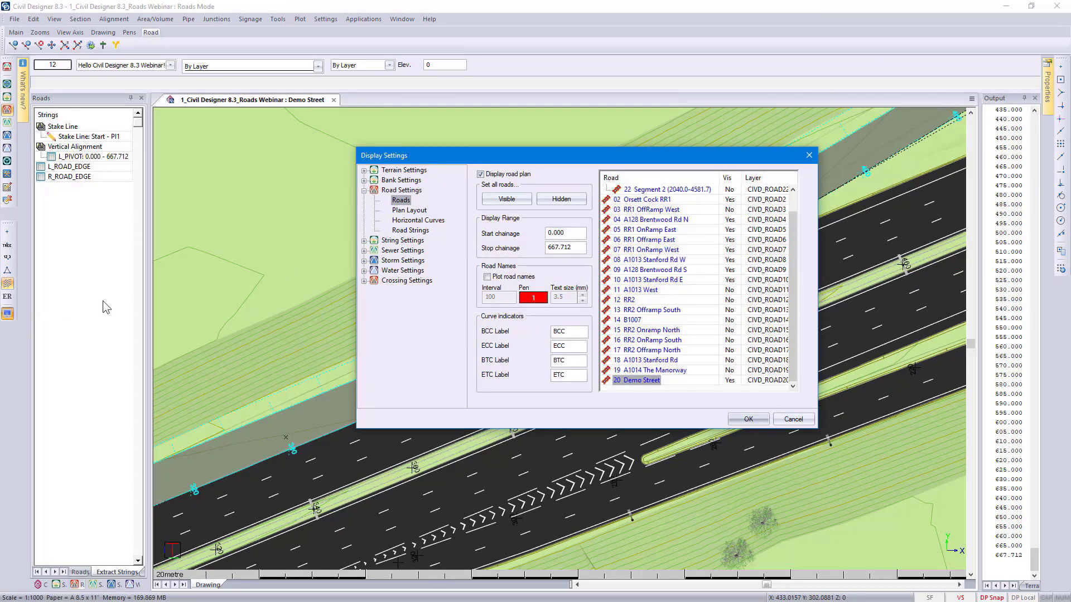
left_click(415, 231)
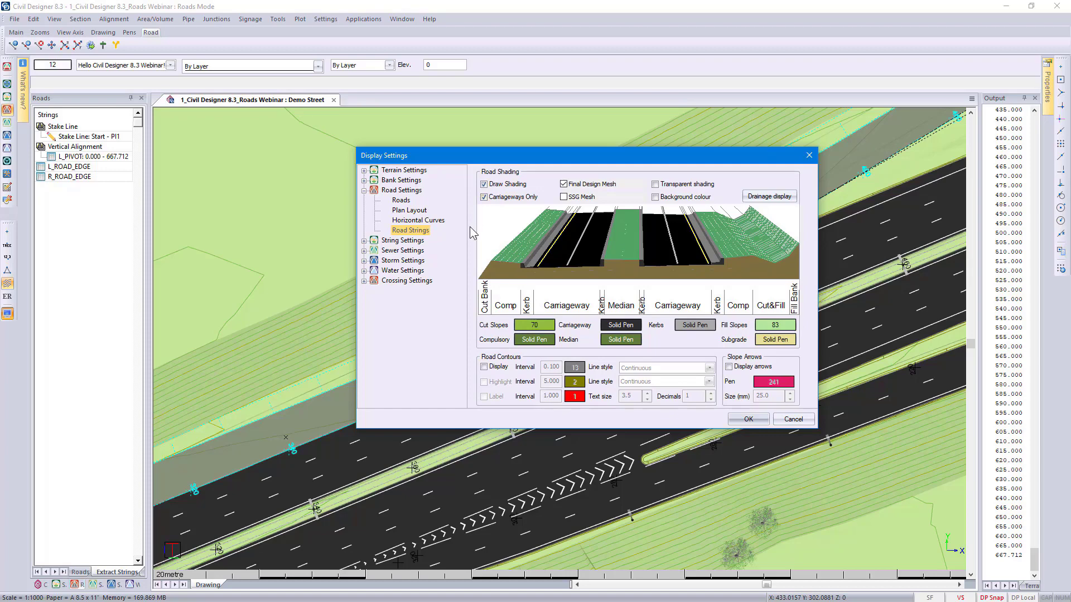
left_click(484, 368)
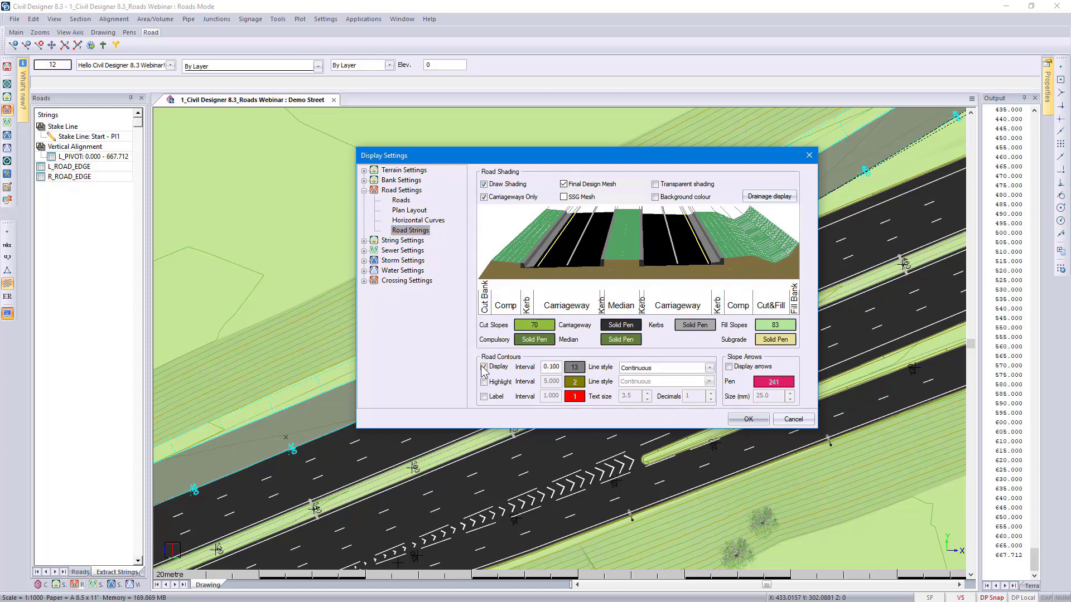
left_click(747, 424)
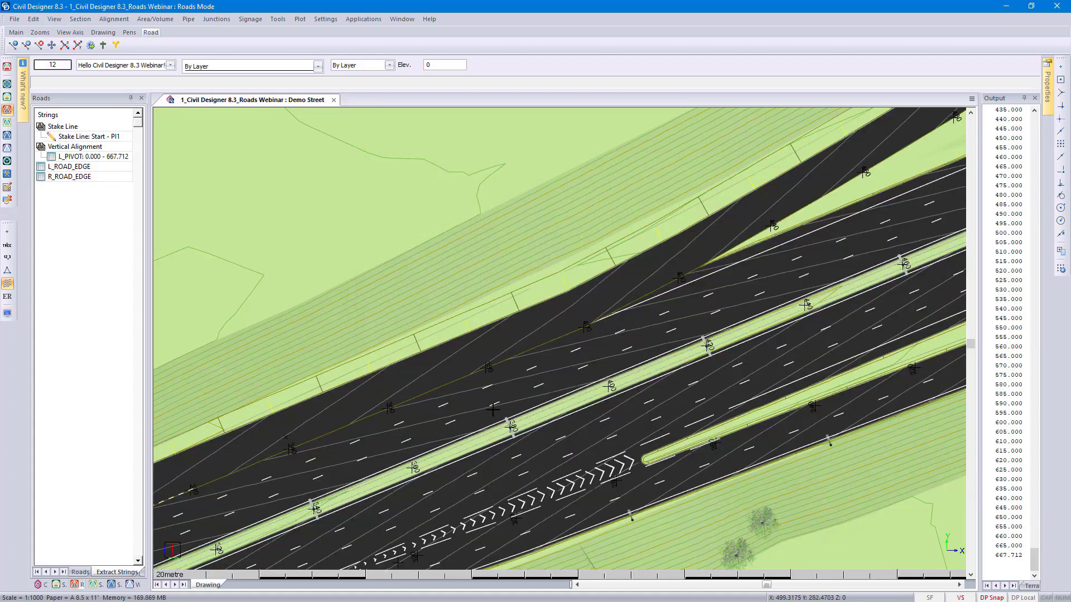
- Select Demo Street in the drawing and open its vertical alignment, placing the window so the plan is visible
scroll(443, 382, "up", 3)
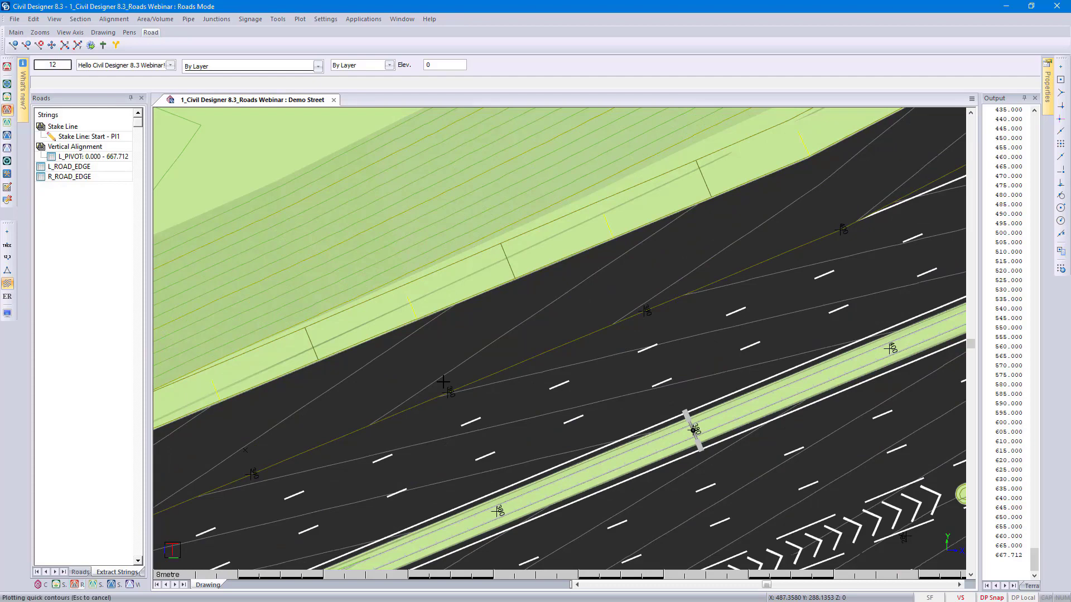
scroll(781, 269, "down", 2)
mouse_move(782, 269)
middle_mouse_down()
mouse_move(660, 246)
mouse_move(531, 248)
mouse_move(488, 238)
middle_mouse_up()
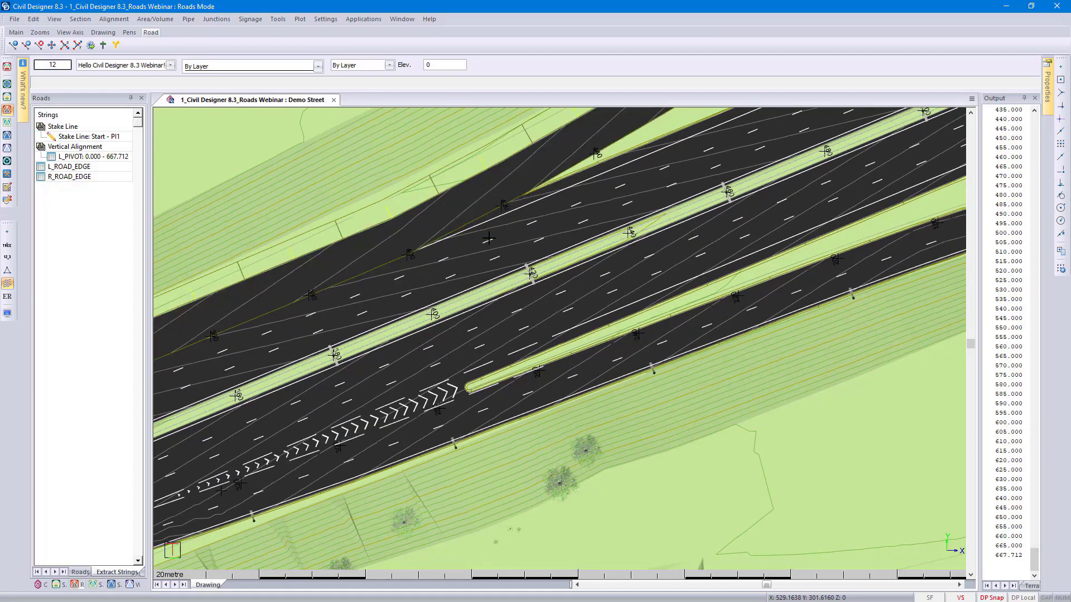
left_click(377, 240)
right_click(378, 241)
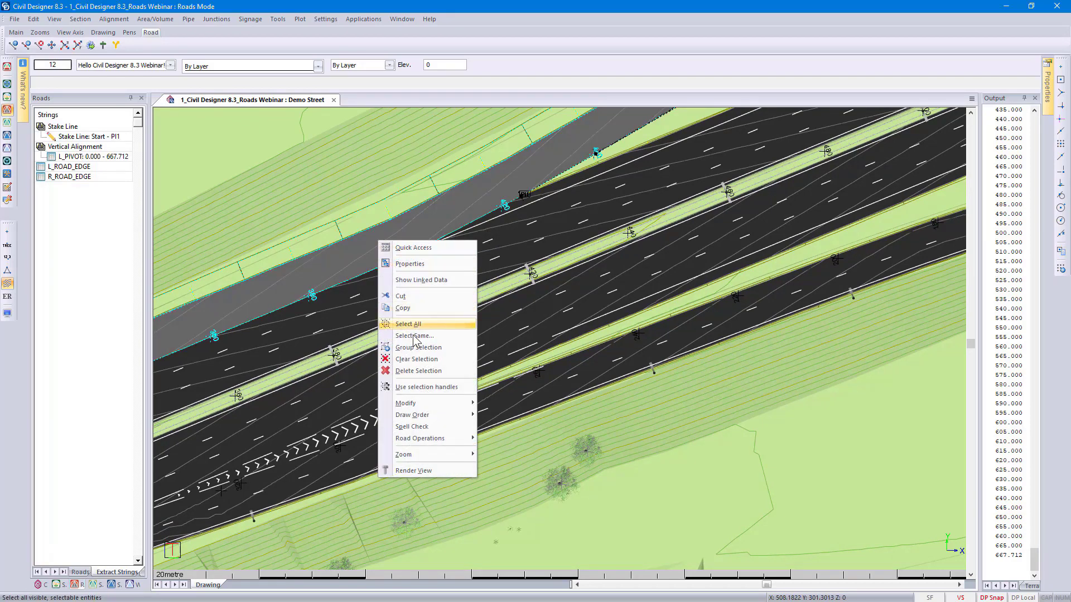
mouse_move(450, 437)
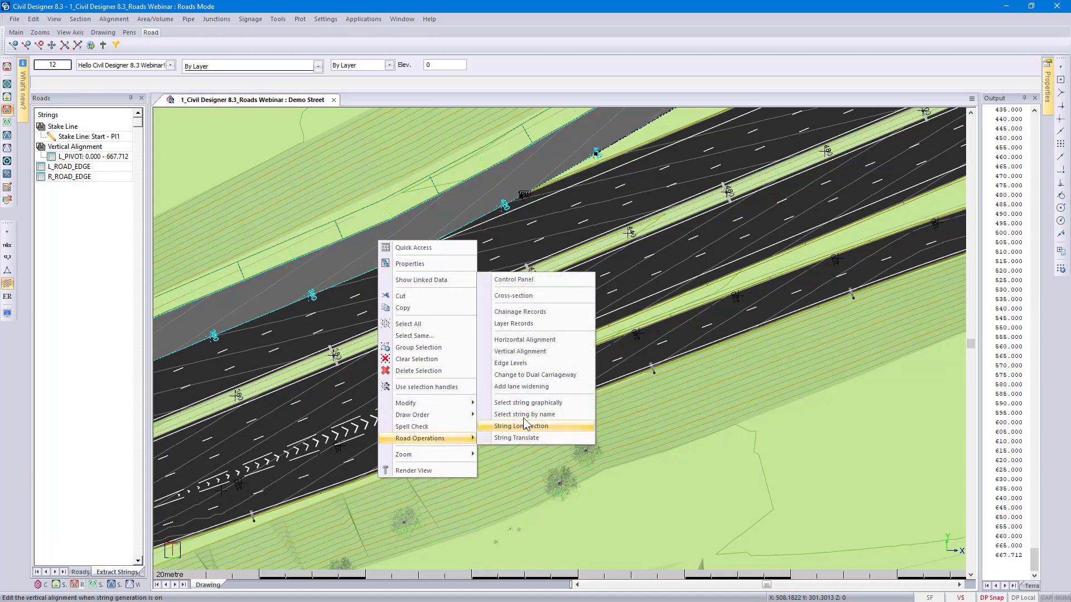
left_click(538, 352)
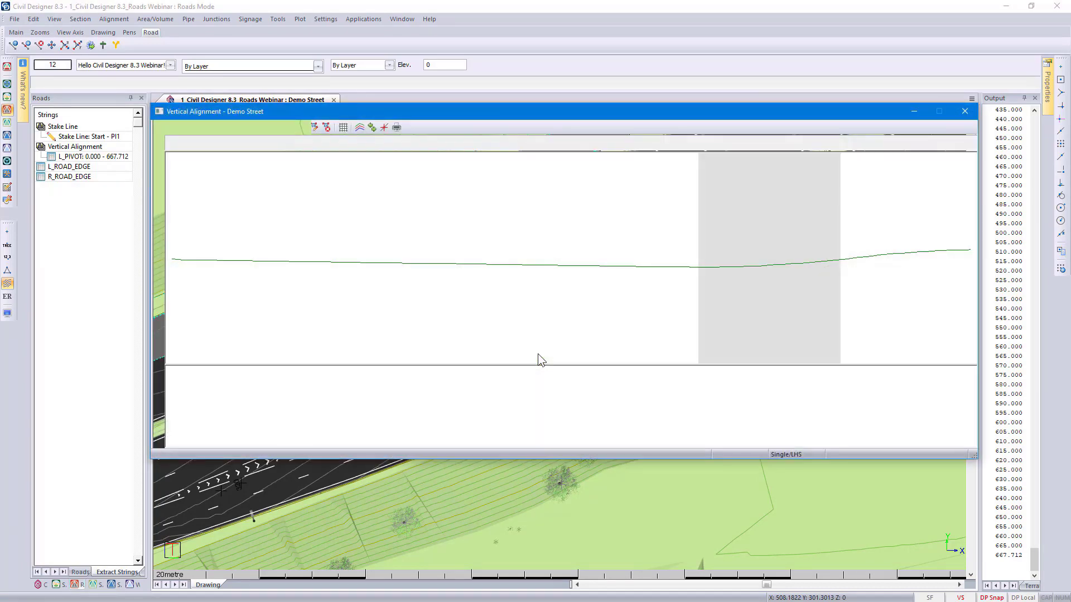
mouse_move(589, 114)
left_mouse_down()
mouse_move(552, 166)
mouse_move(560, 326)
mouse_move(584, 327)
left_mouse_up()
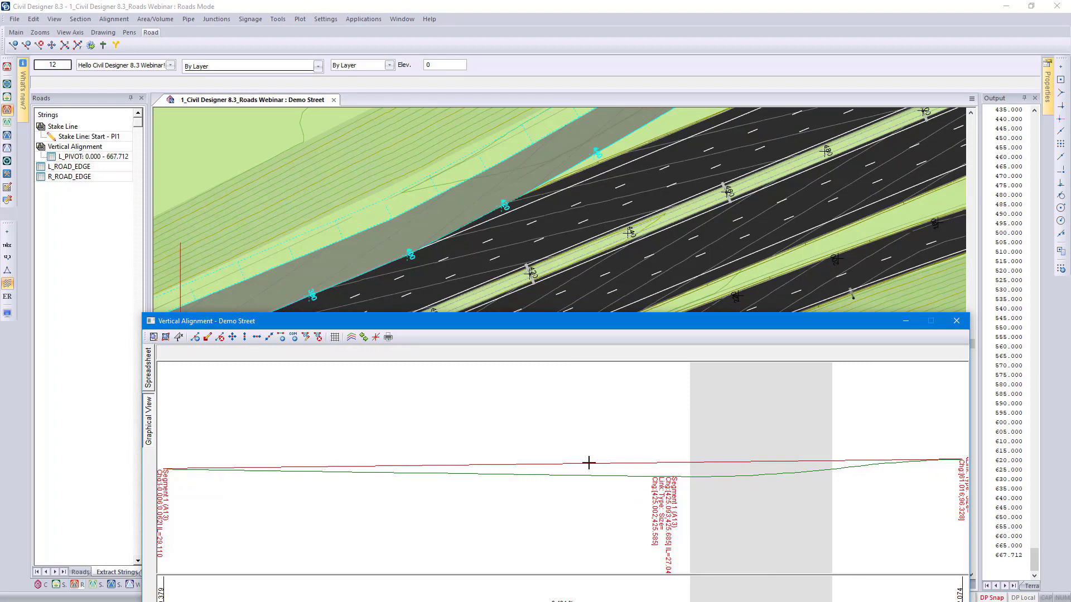
- Insert a row between the two existing vertical alignment points with chainage 430 and level 30
right_click(677, 454)
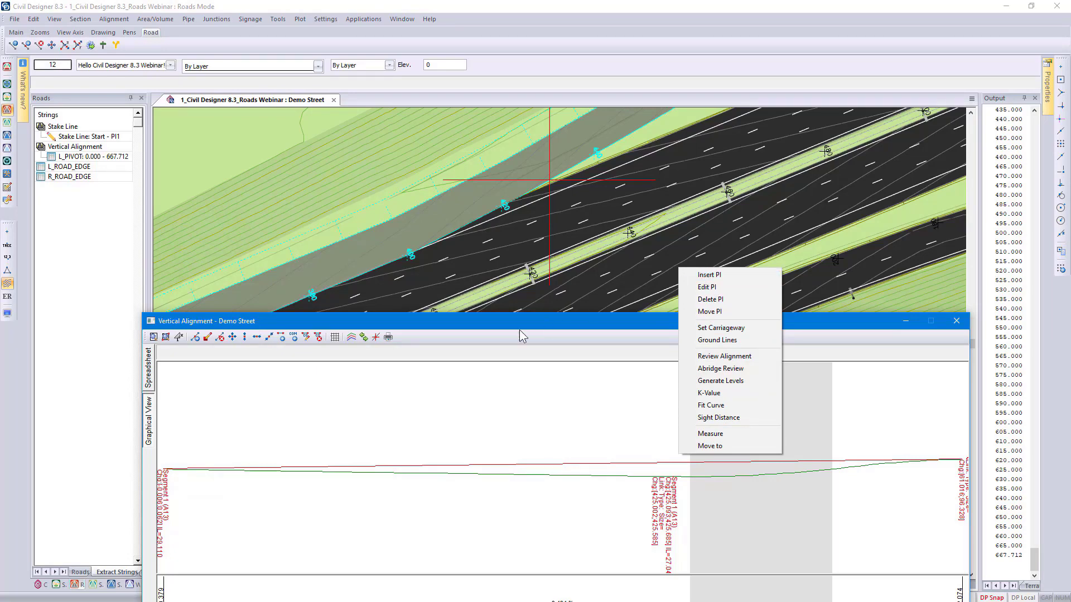
left_click(149, 371)
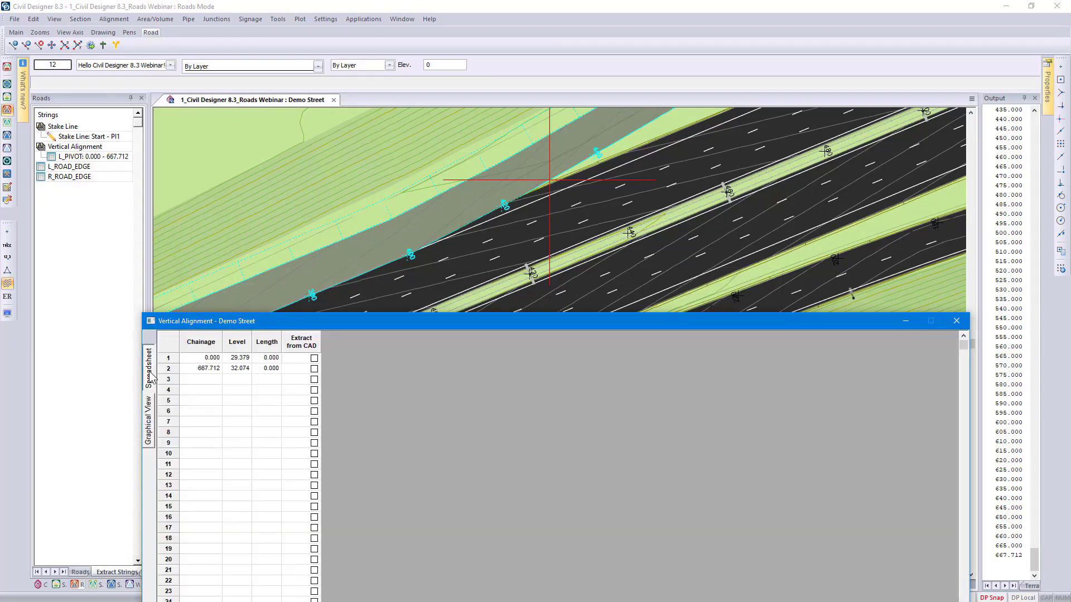
right_click(198, 371)
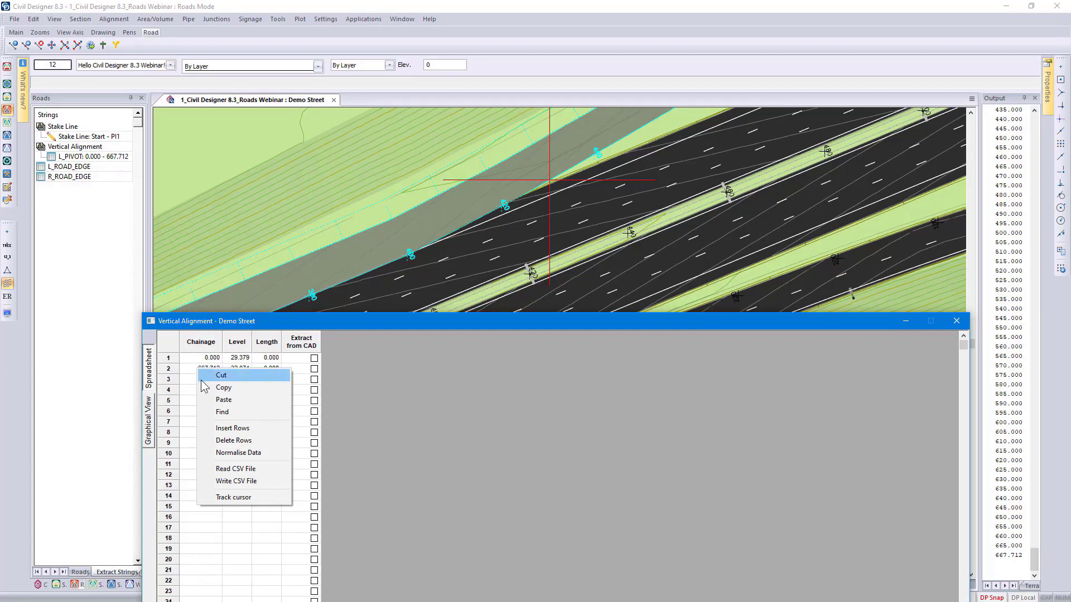
left_click(228, 429)
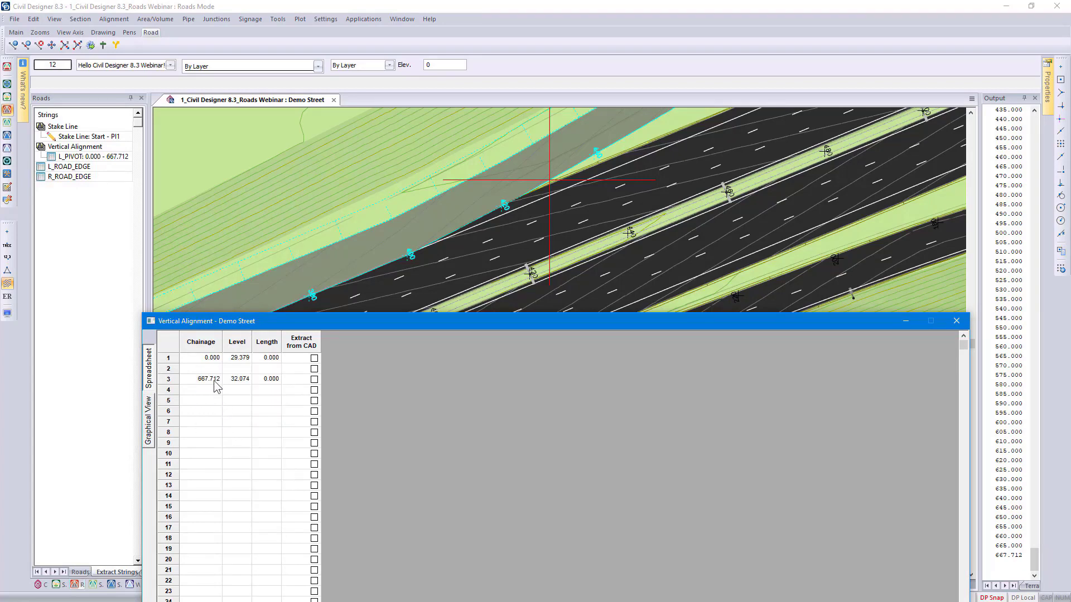
type("430")
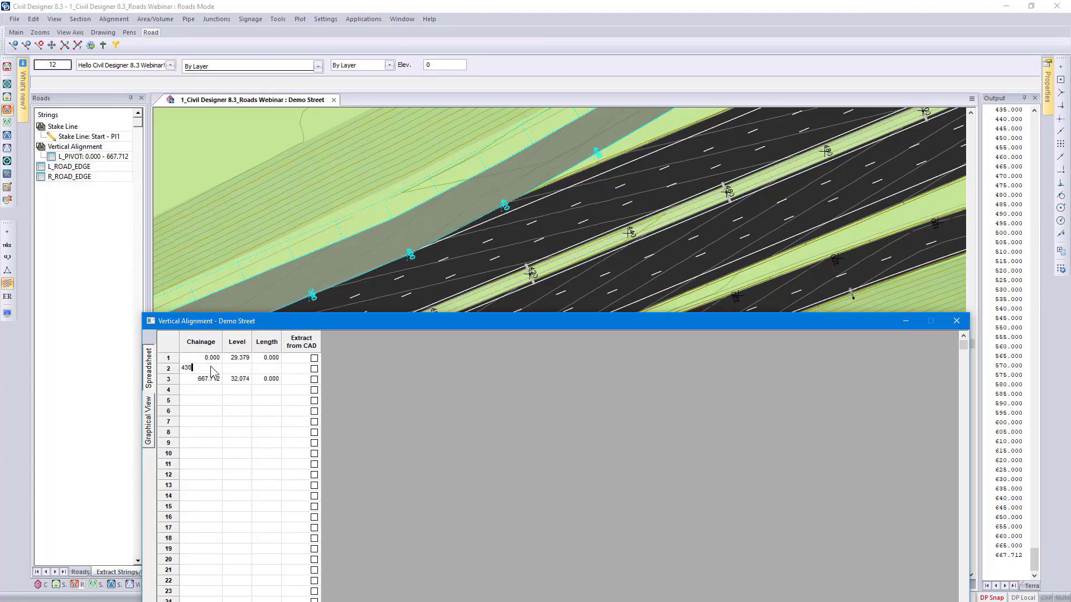
left_click(243, 372)
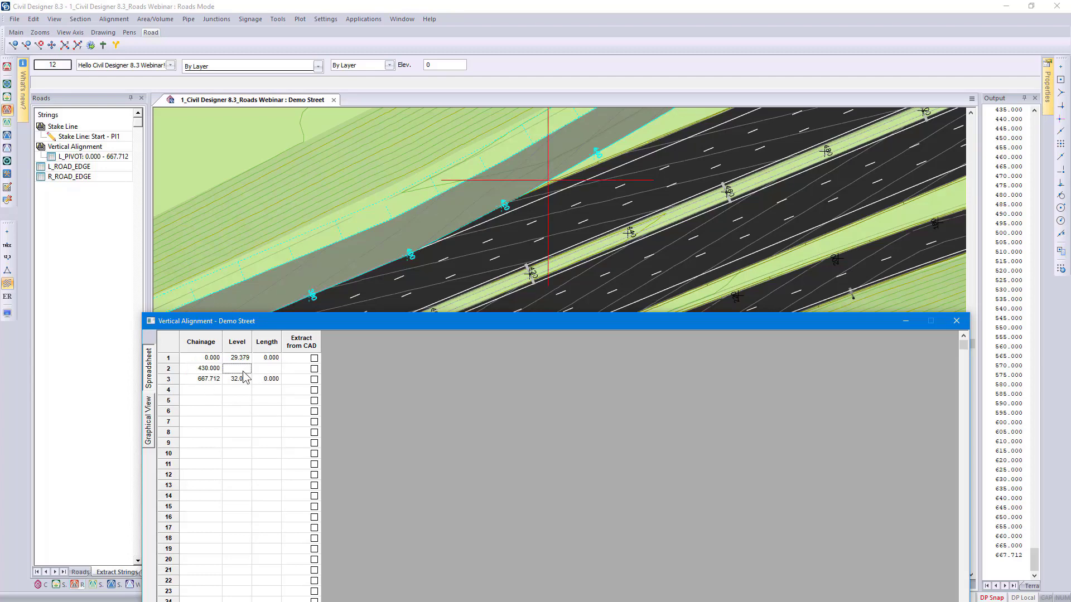
type("30")
left_click(235, 390)
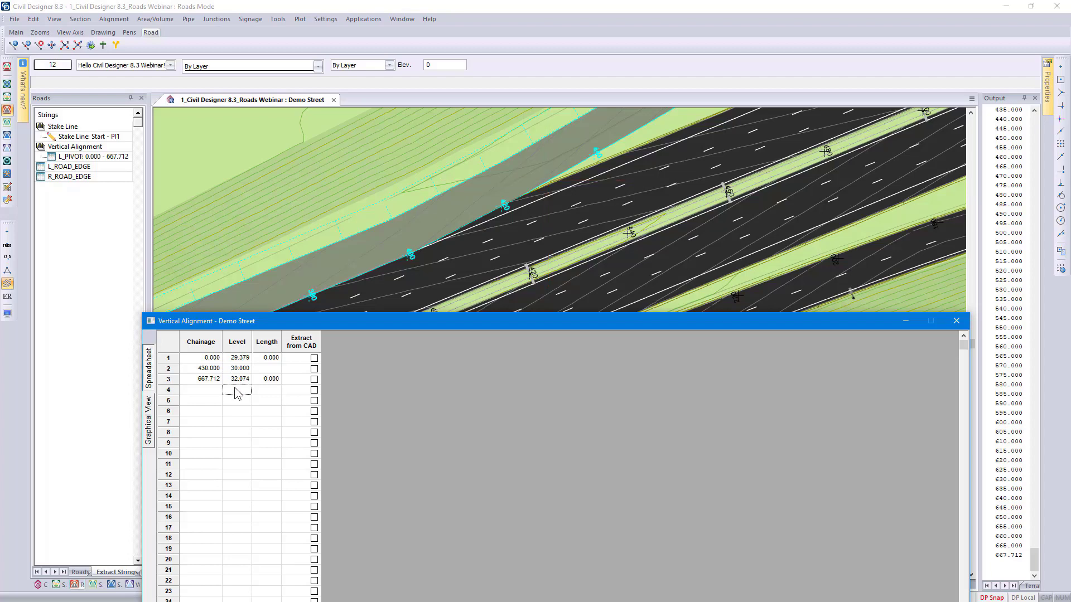
- Mark the vertical alignment row at chainage 0.000 for extraction from CAD and save the alignment
left_click_drag(221, 325, 232, 116)
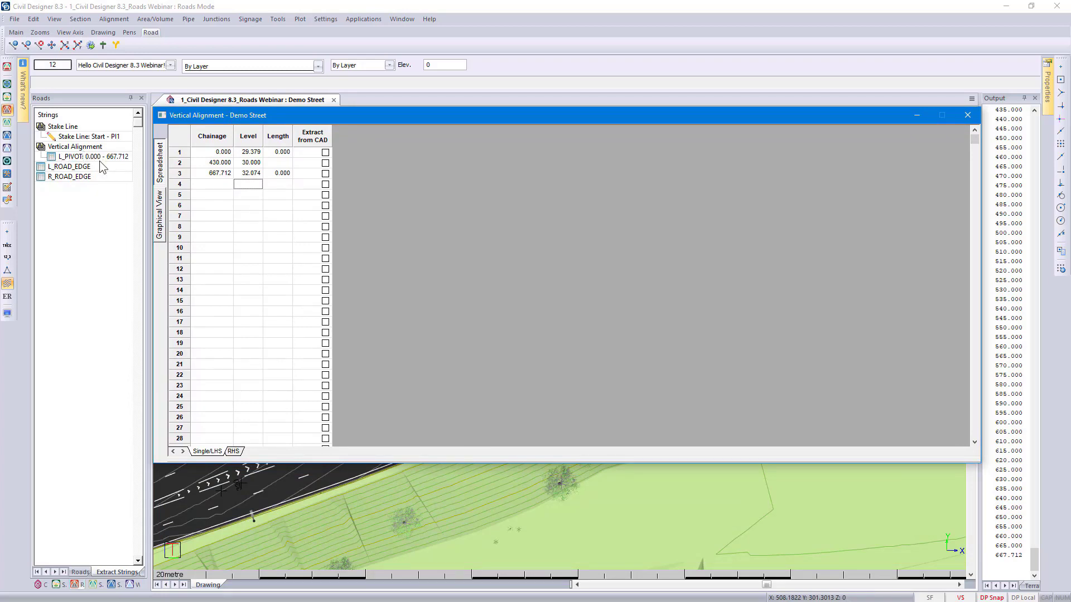
left_click(326, 152)
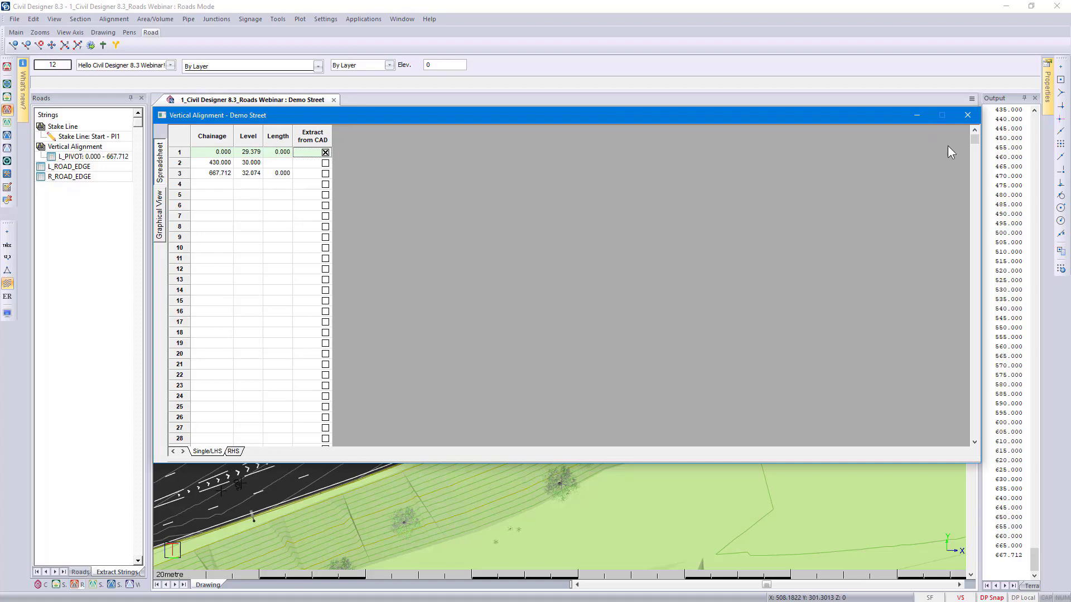
left_click(967, 116)
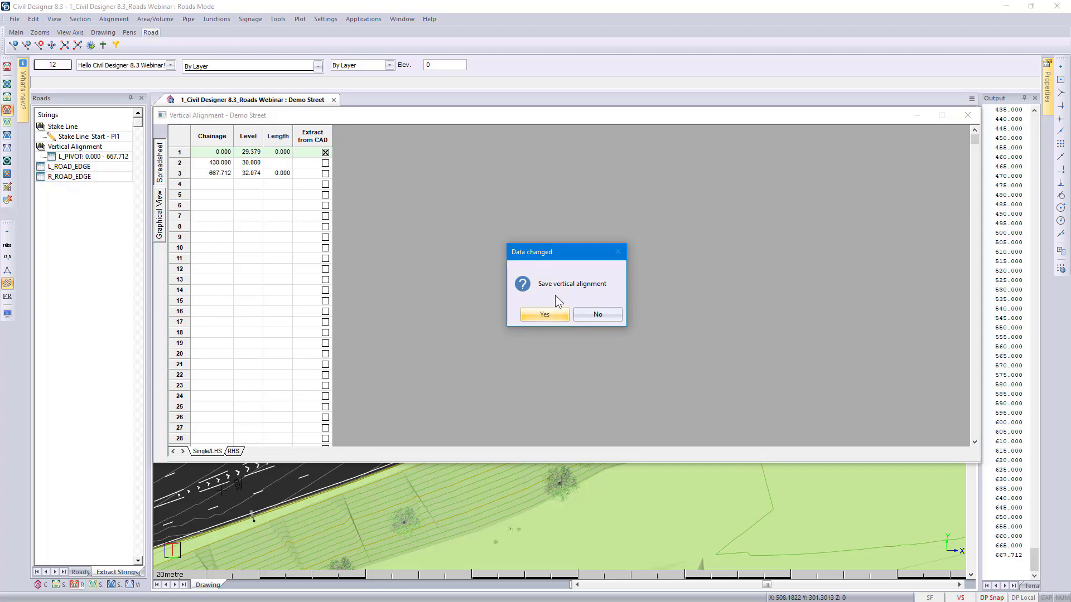
left_click(543, 314)
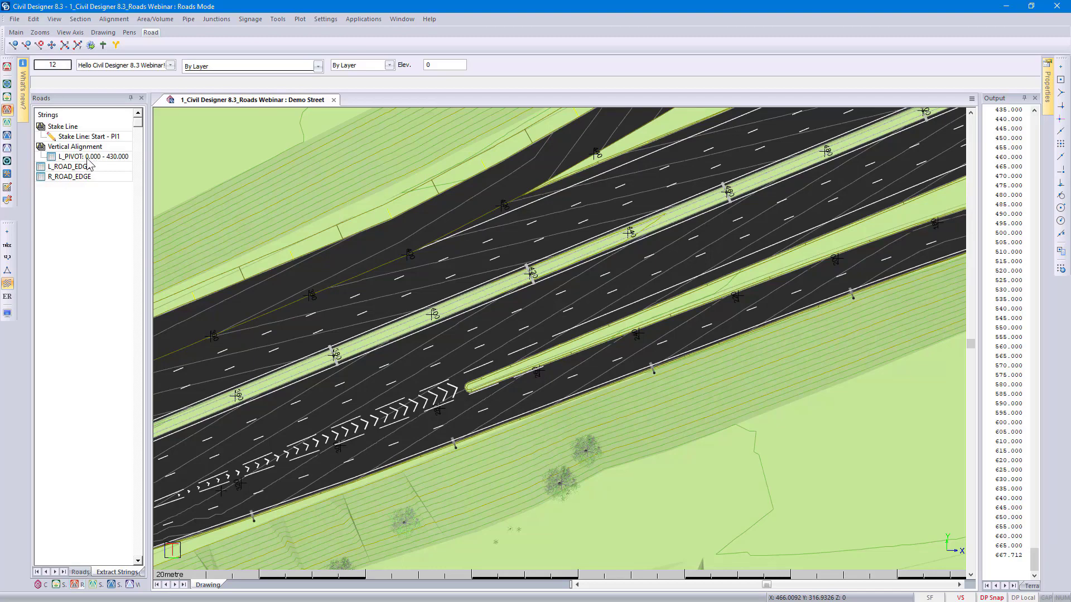
- Configure the L_PIVOT height extraction of the vertical alignment to target road strings only and take heights from entities
double_click(53, 157)
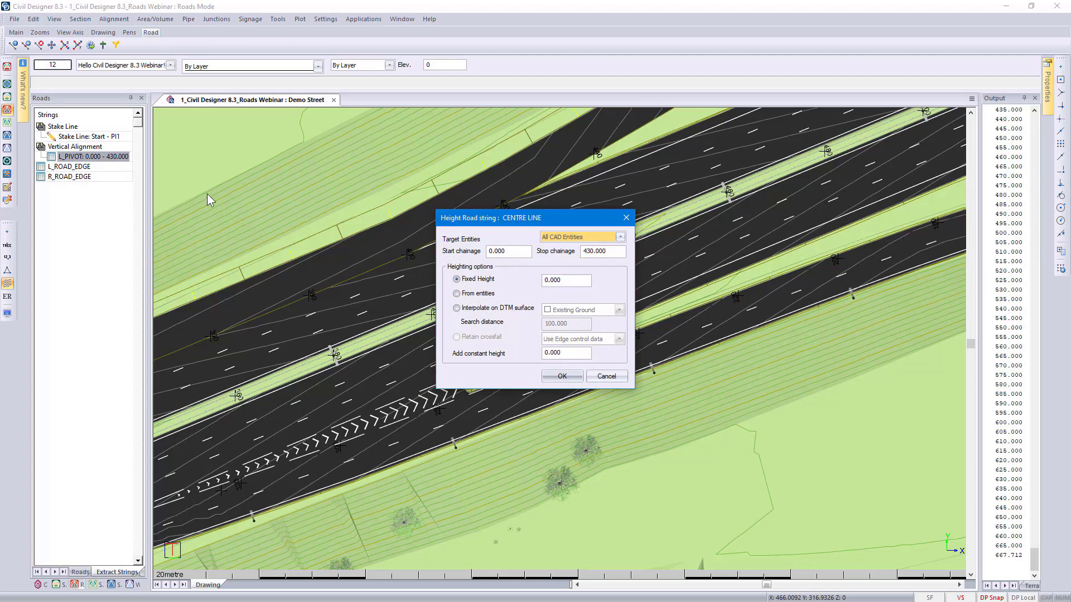
left_click(559, 239)
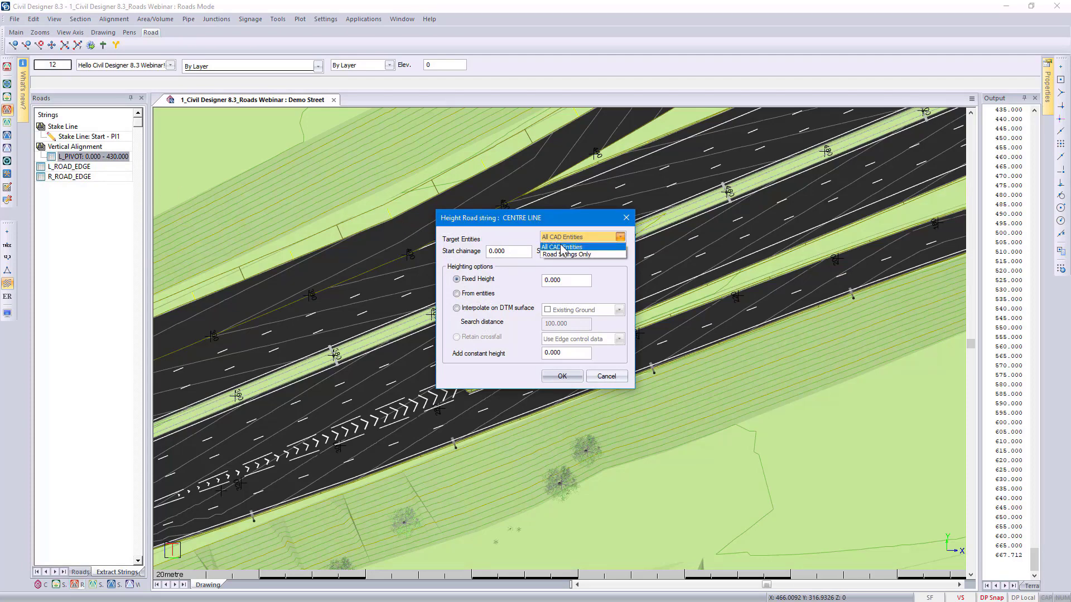
left_click(569, 253)
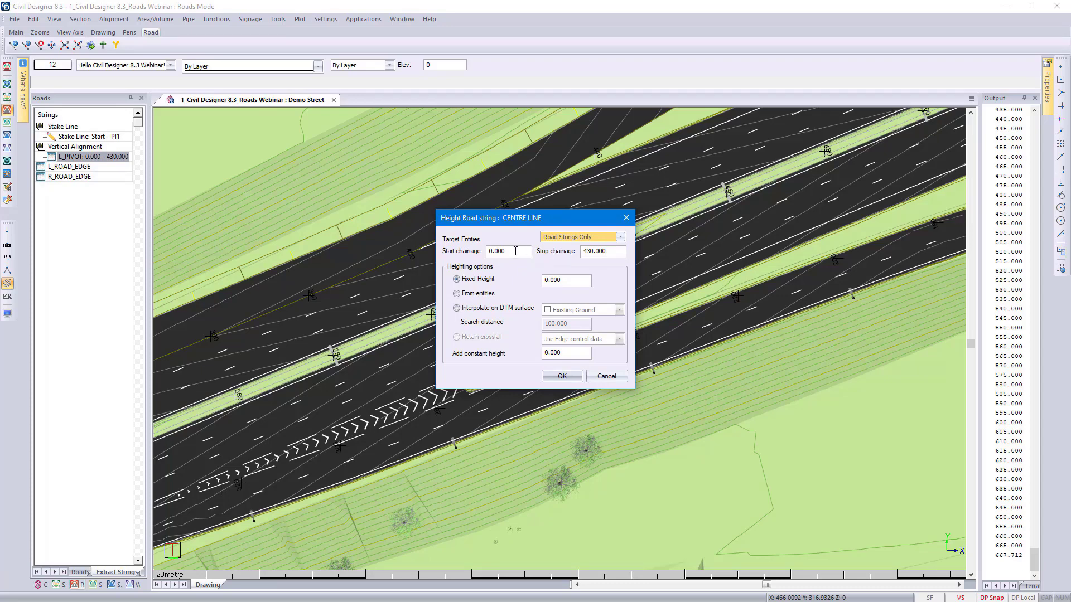
left_click(469, 293)
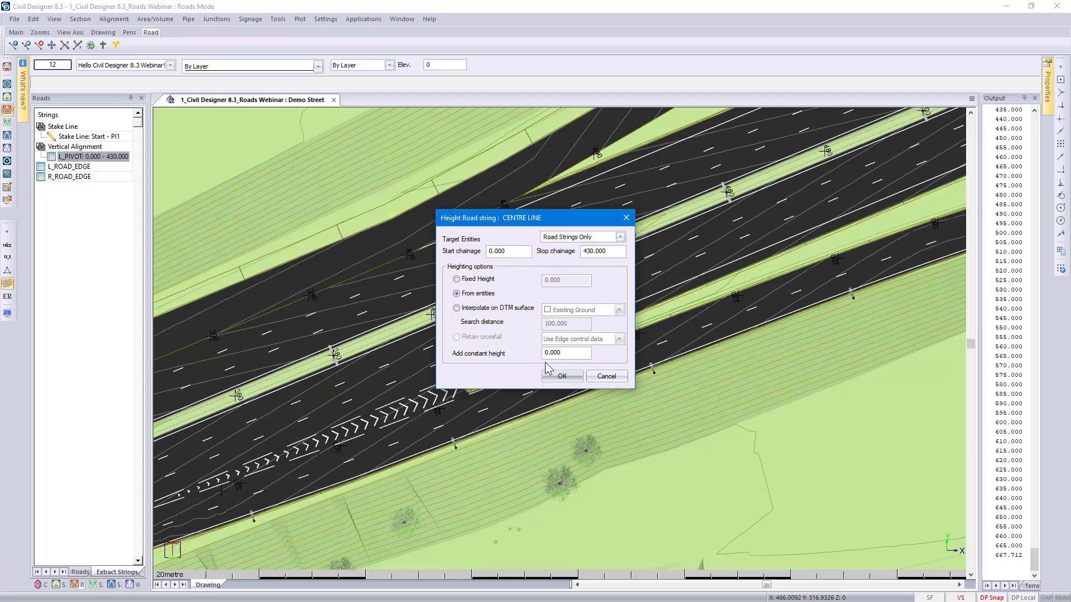
left_click(554, 378)
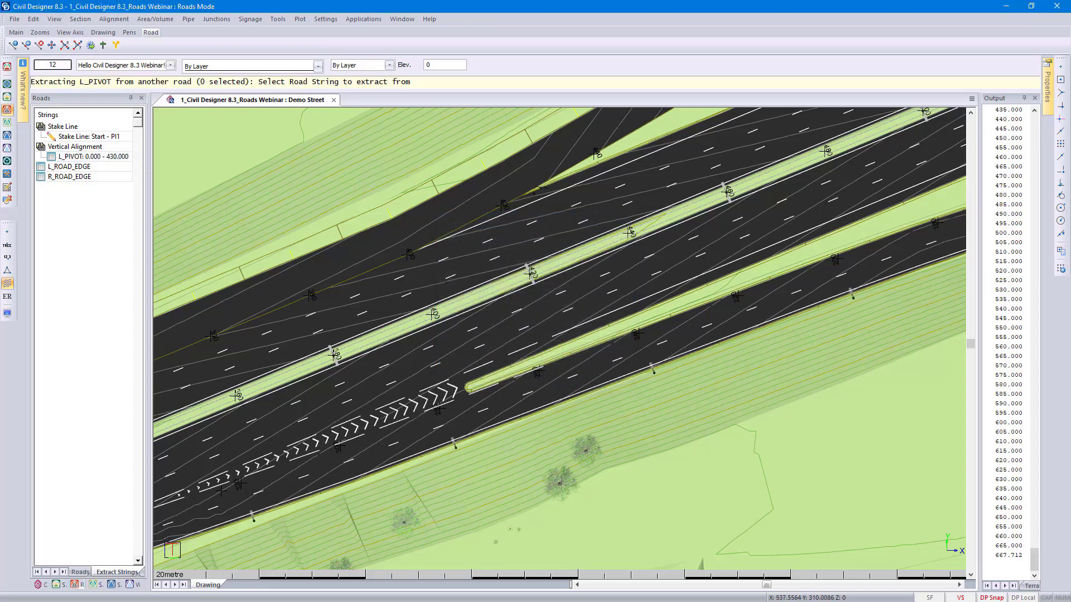
- Pick the L_ROAD_EDGE string of A13 Segment 1 near the on-ramp nose as the source for L_PIVOT and finish the selection
scroll(537, 190, "up", 2)
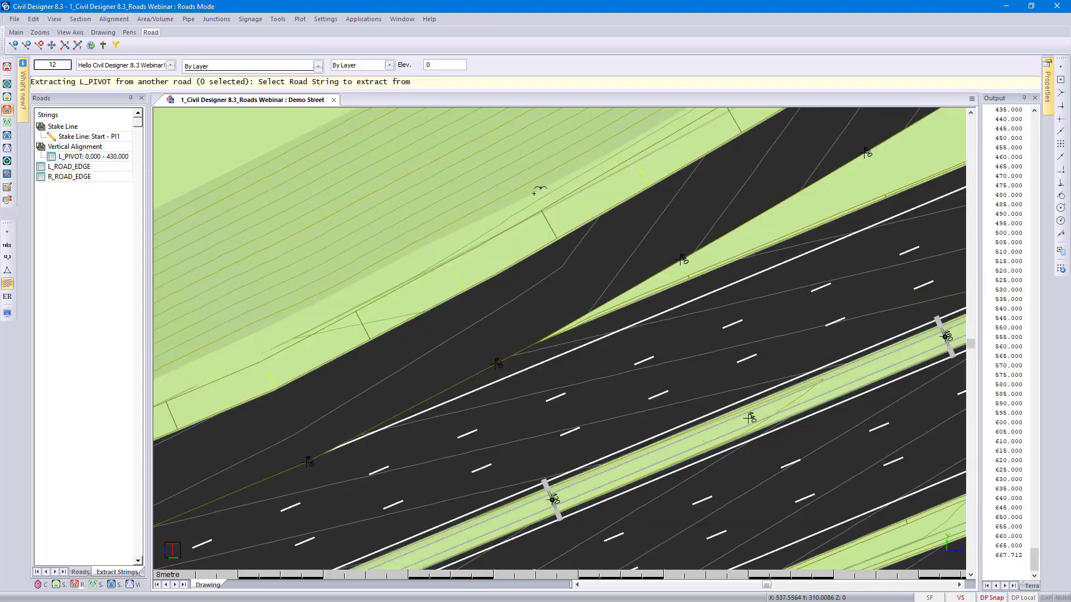
left_click(585, 325)
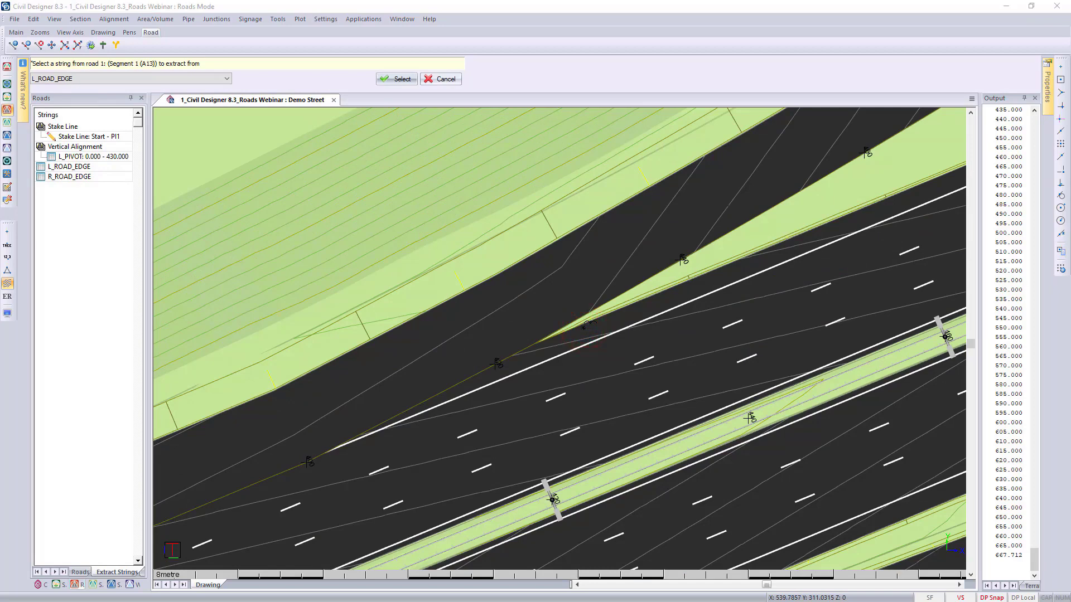
left_click(227, 79)
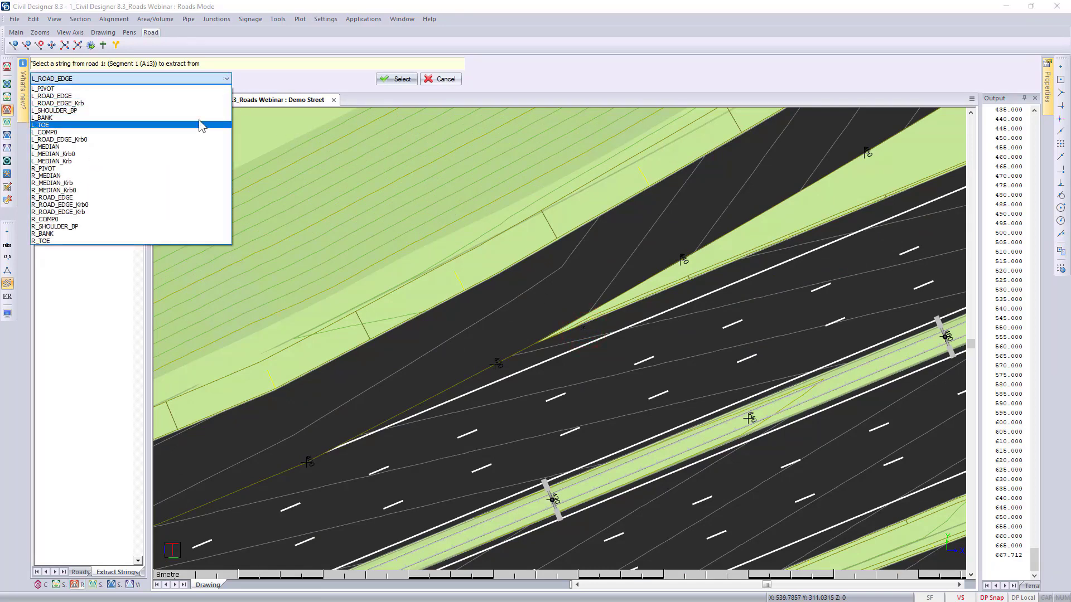
left_click(194, 96)
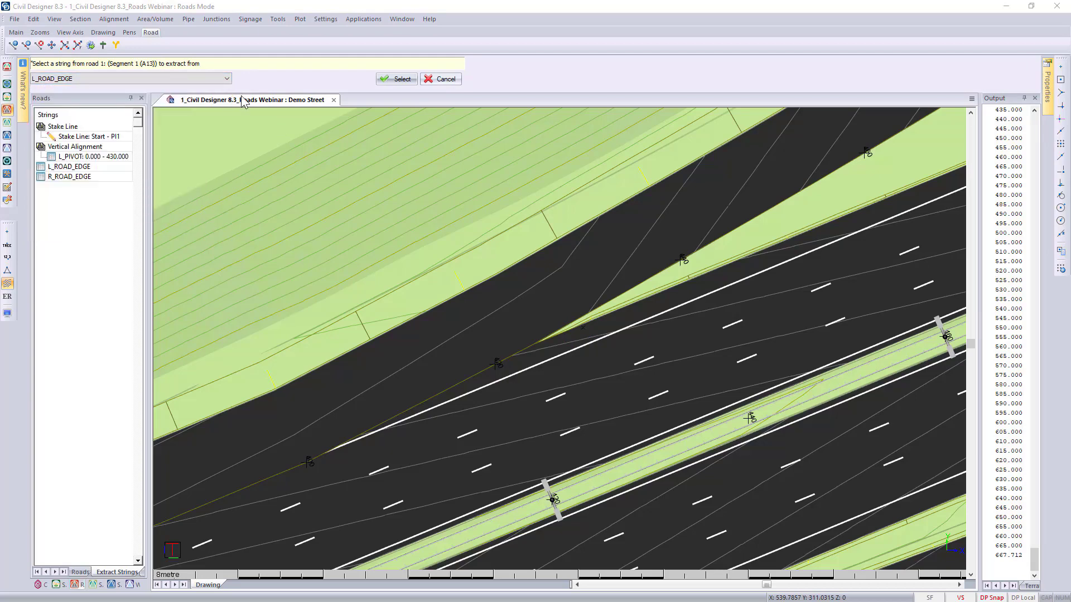
left_click(399, 78)
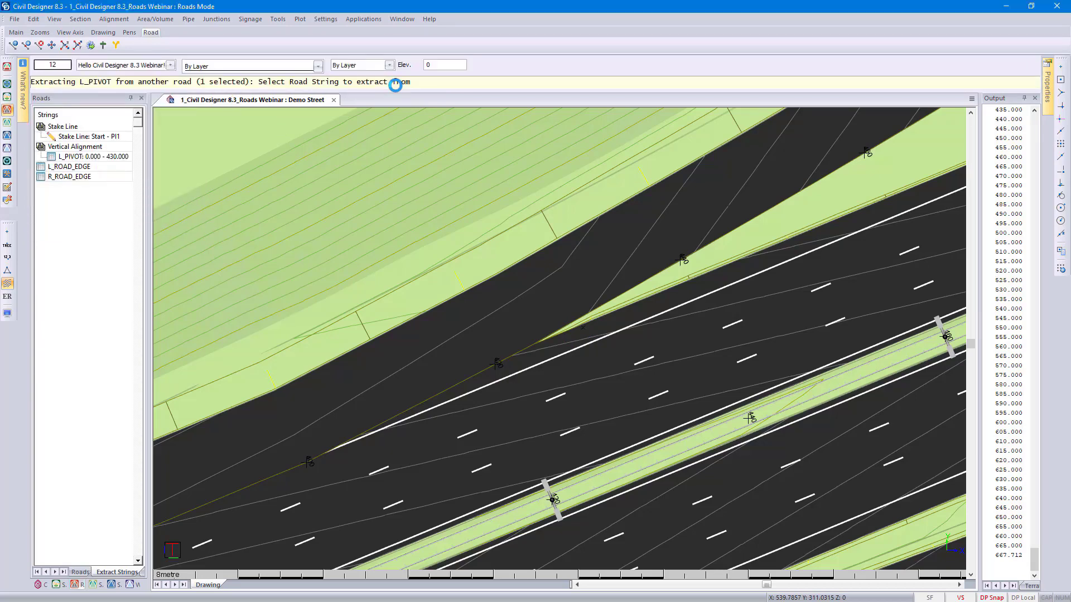
right_click(387, 138)
left_click(399, 147)
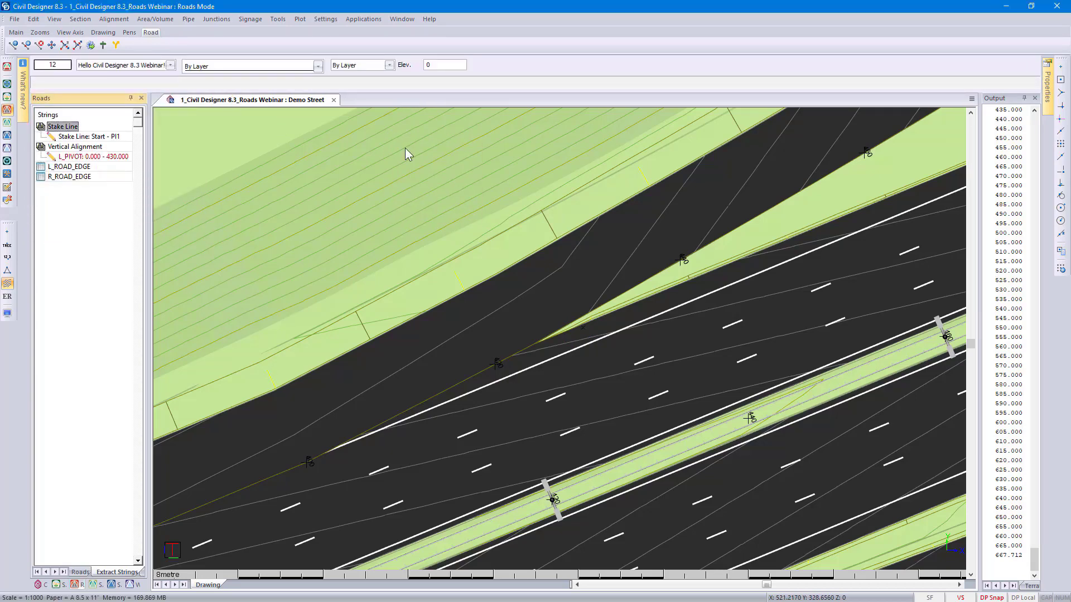
- Recalculate the road from the L_PIVOT extraction range
left_click(112, 157)
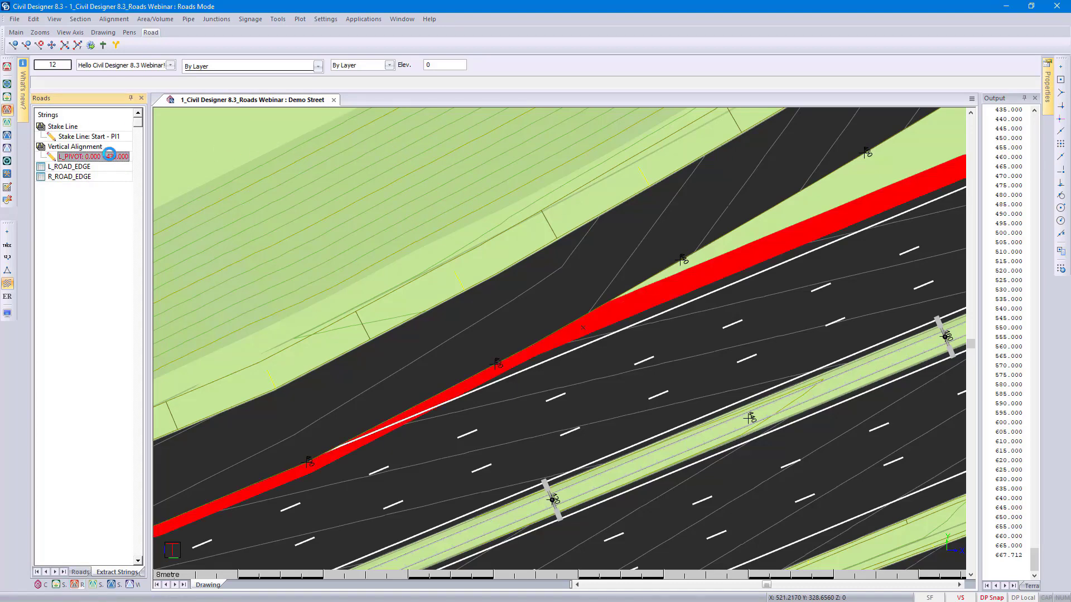
right_click(112, 157)
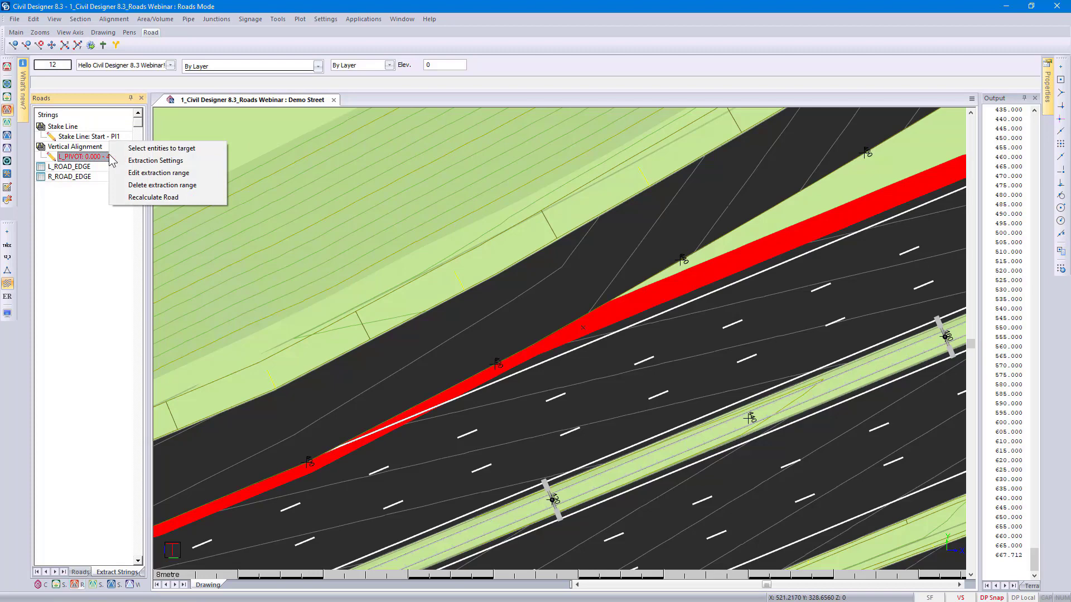
left_click(137, 197)
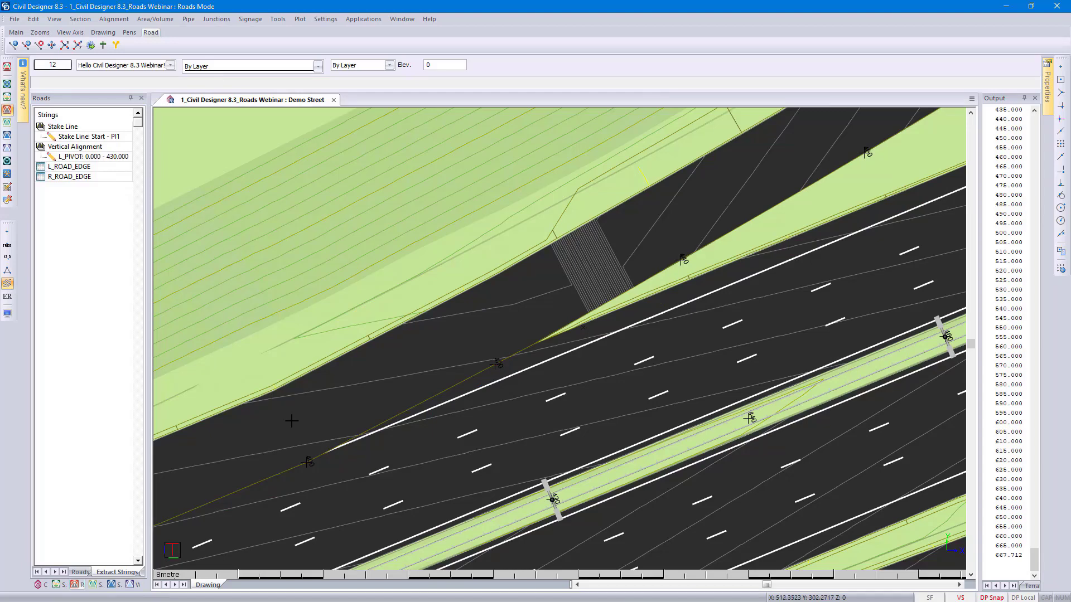
- Select Demo Street in the drawing and open its vertical alignment in the graphical view
mouse_move(292, 422)
middle_mouse_down()
mouse_move(593, 301)
mouse_move(604, 282)
middle_mouse_up()
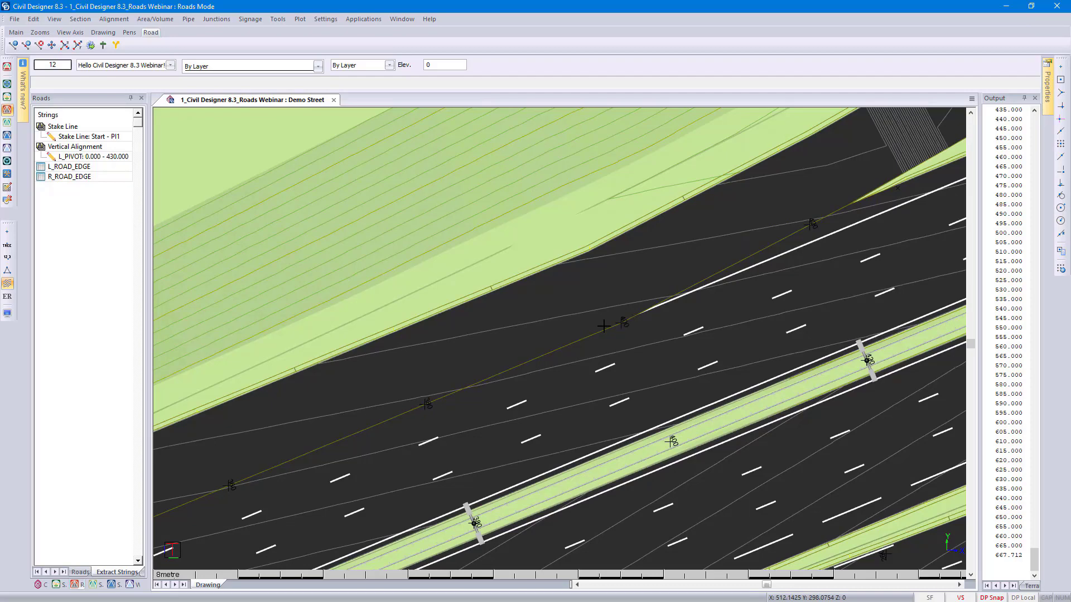
scroll(604, 326, "up", 2)
middle_click_drag(561, 334, 820, 199)
scroll(819, 200, "down", 2)
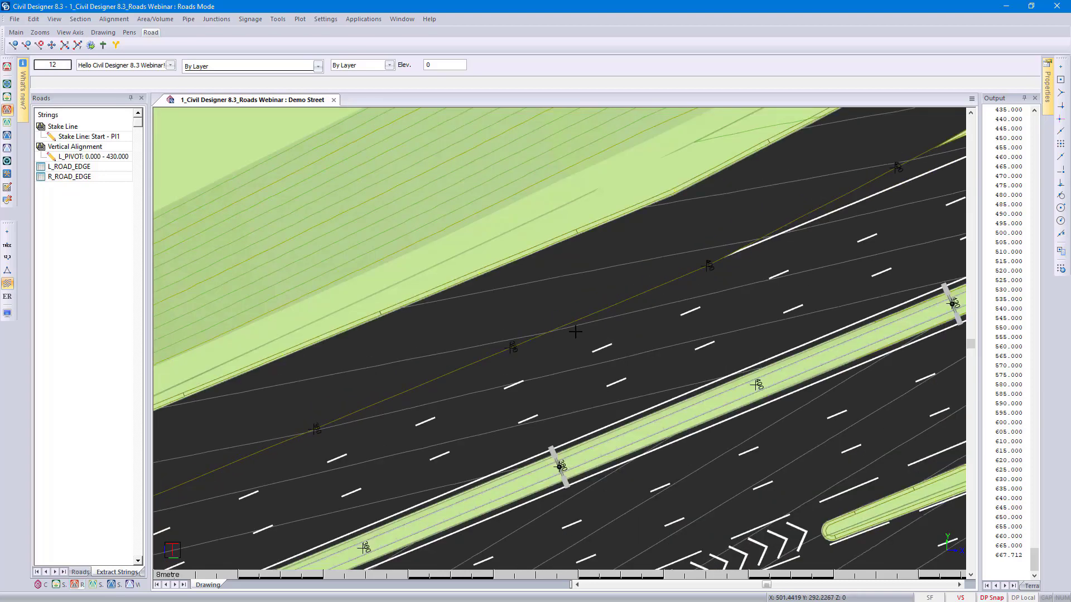
left_click(478, 313)
right_click(479, 314)
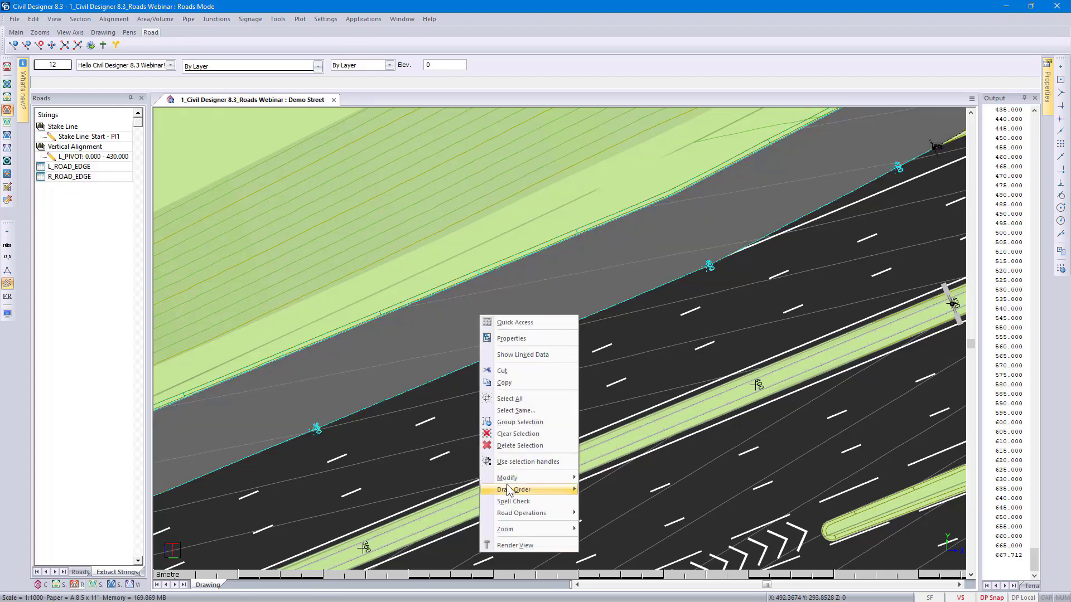
mouse_move(558, 514)
left_click(626, 426)
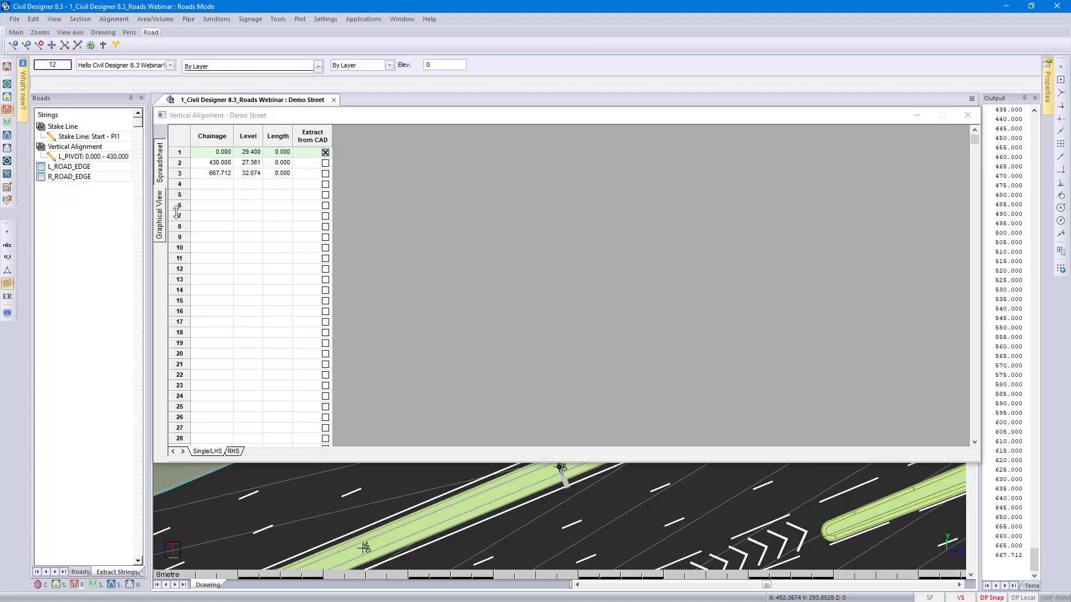
left_click(160, 225)
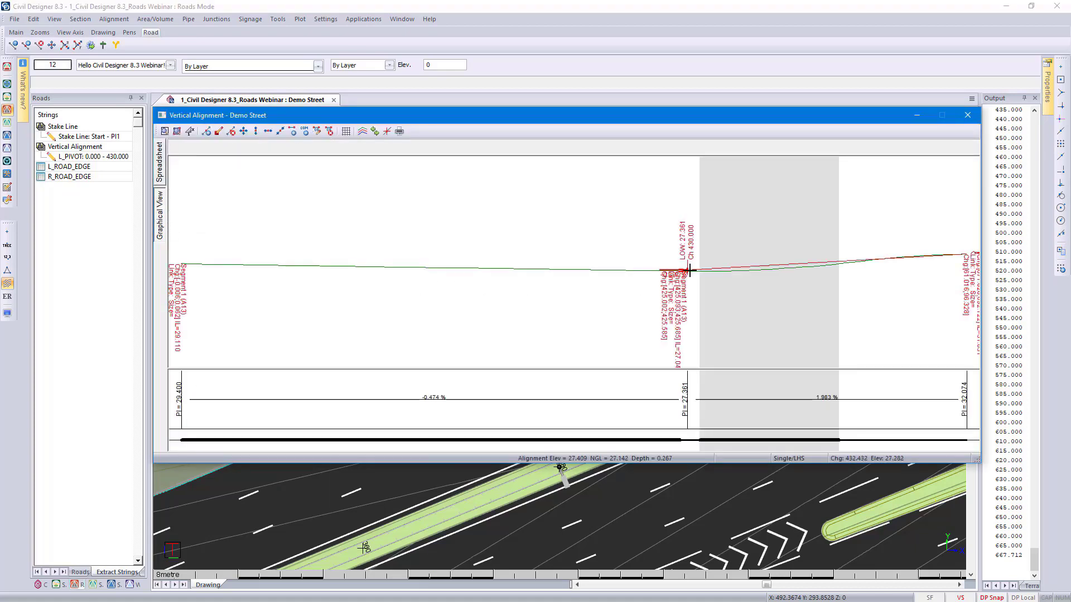
- Edit the VPI at chainage 430, setting its elevation to 27.221 and its curve length to 70
scroll(689, 270, "up", 2)
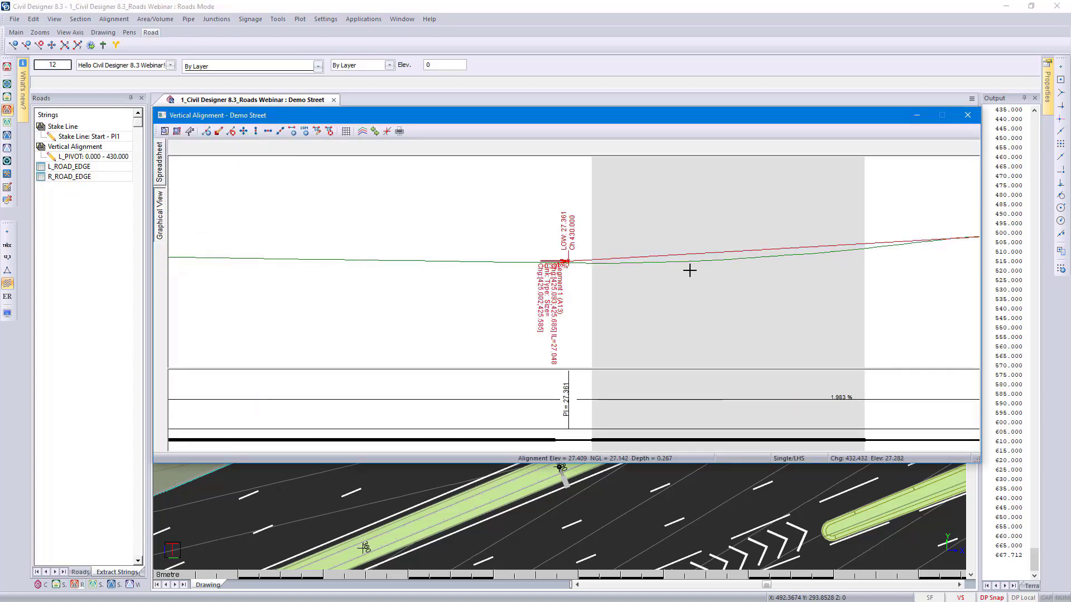
scroll(572, 261, "up", 2)
scroll(572, 261, "up", 4)
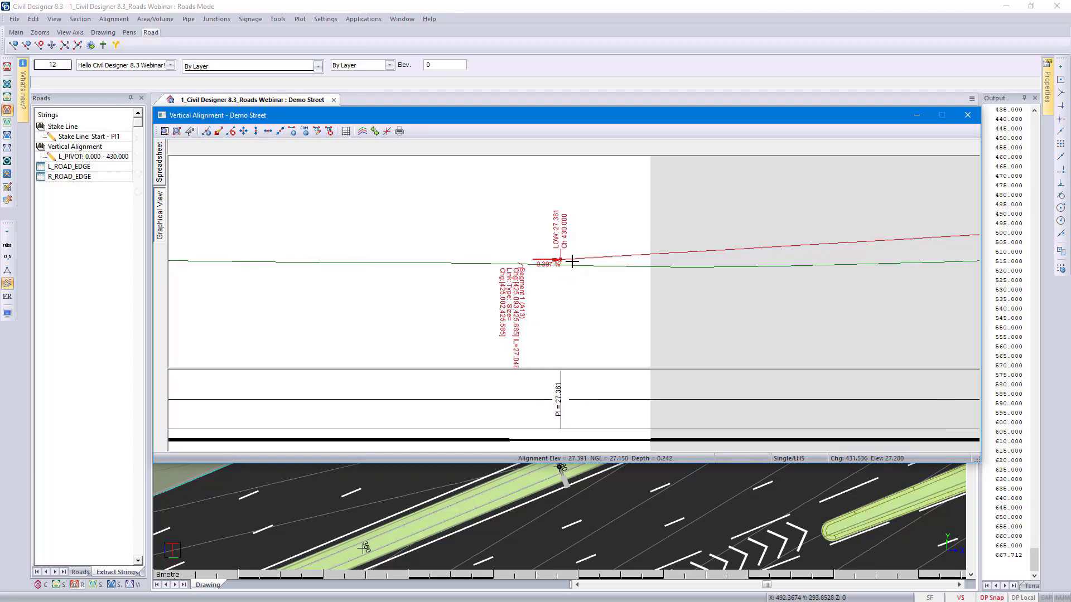
right_click(572, 261)
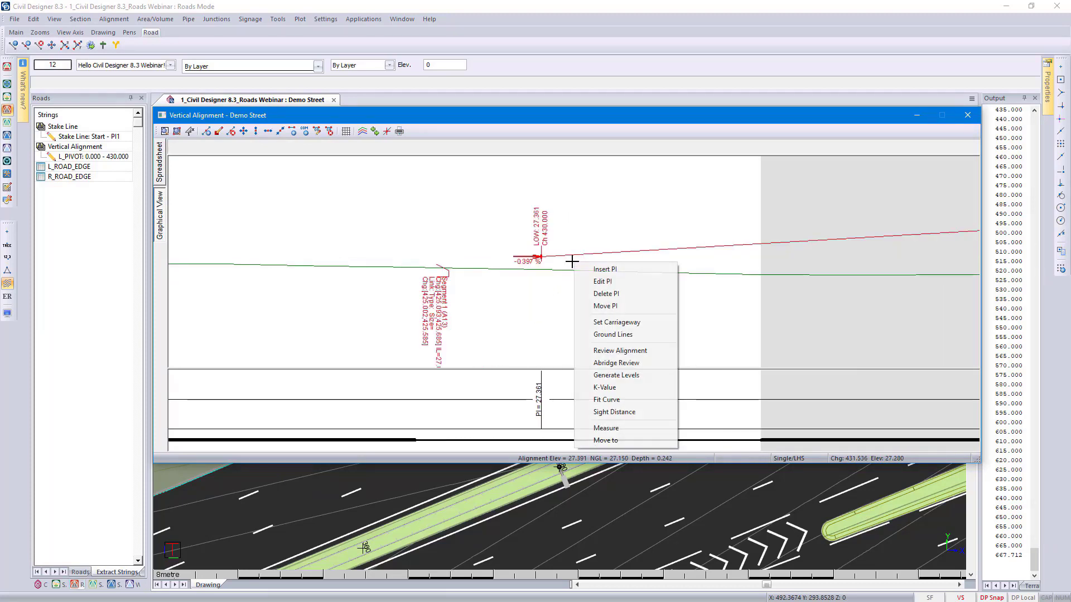
left_click(602, 281)
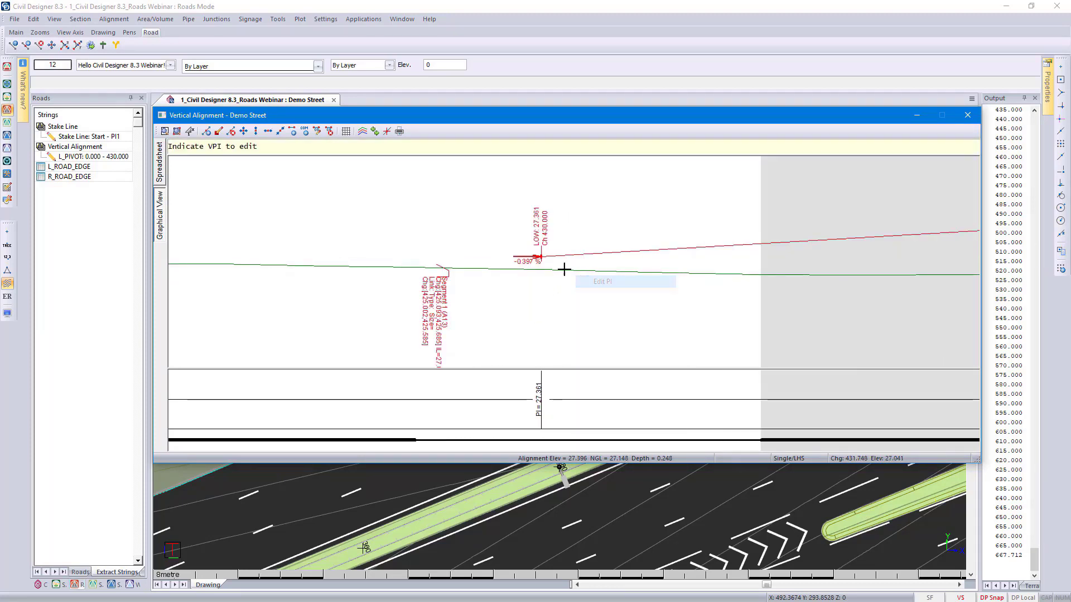
left_click(540, 256)
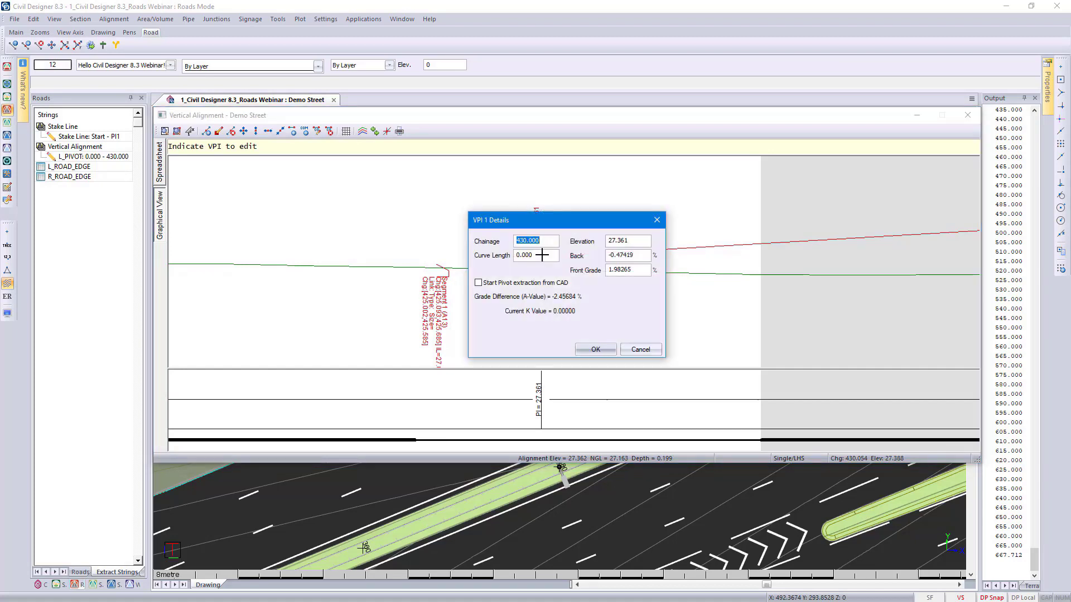
double_click(632, 240)
type("27.")
double_click(538, 257)
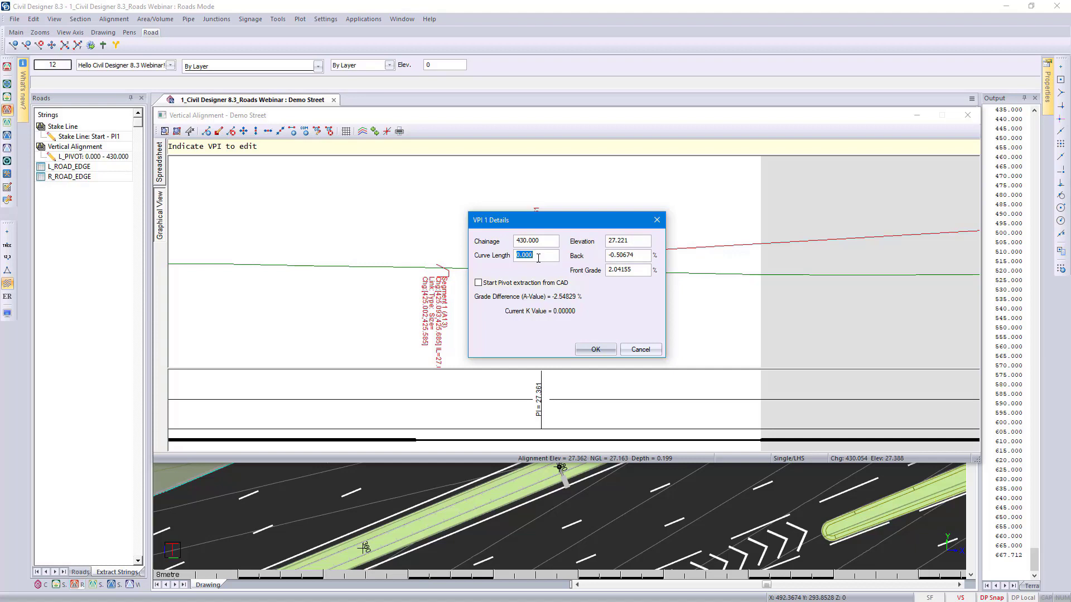
type("70")
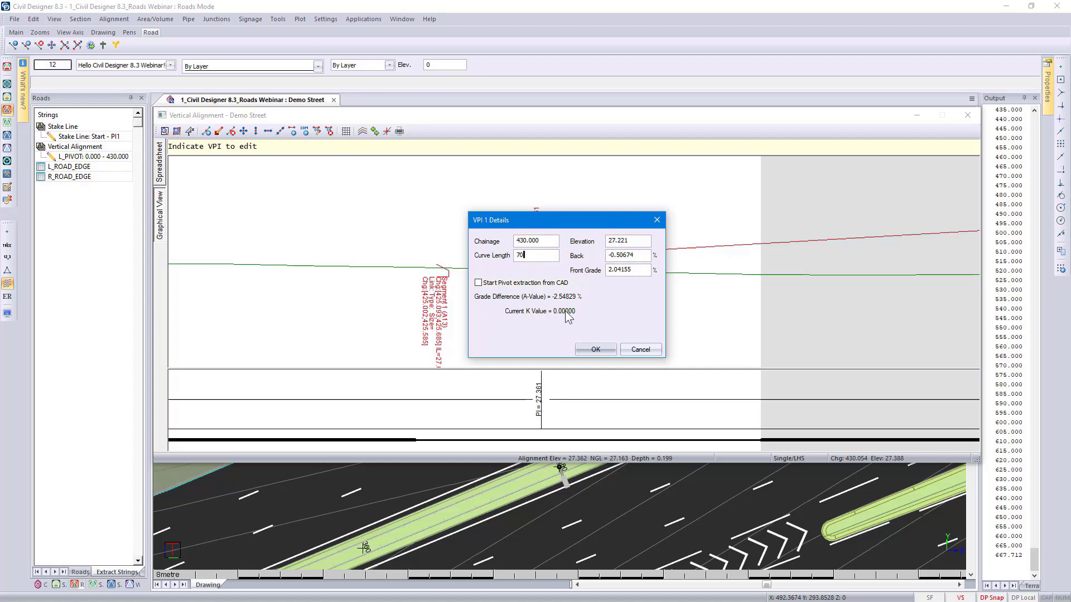
left_click(588, 347)
- Insert a new VPI at chainage 510 with elevation 27.10 and curve length 80
scroll(595, 251, "down", 4)
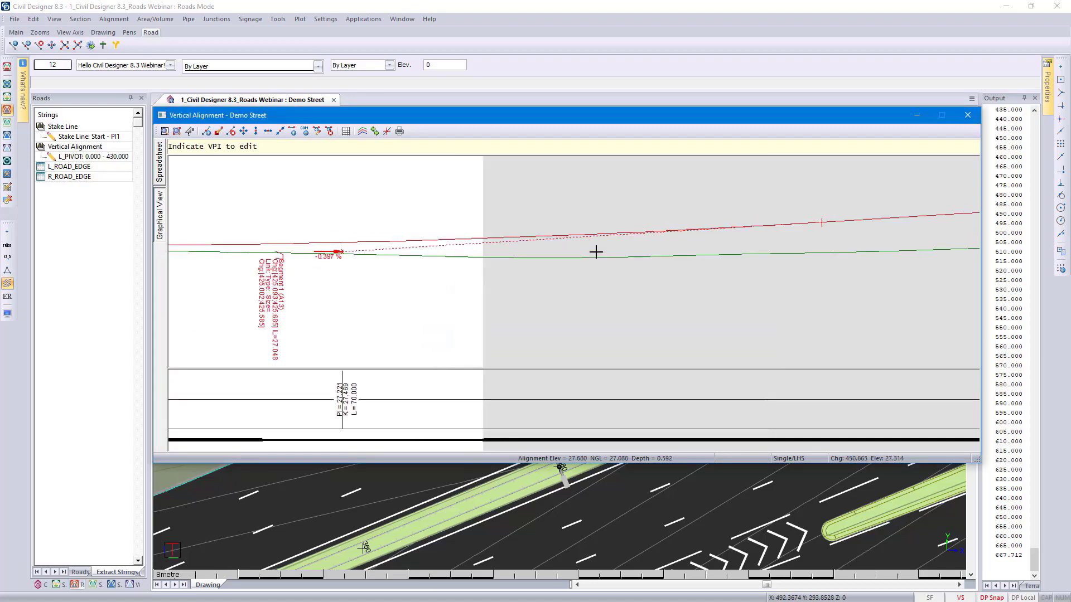
scroll(686, 258, "down", 2)
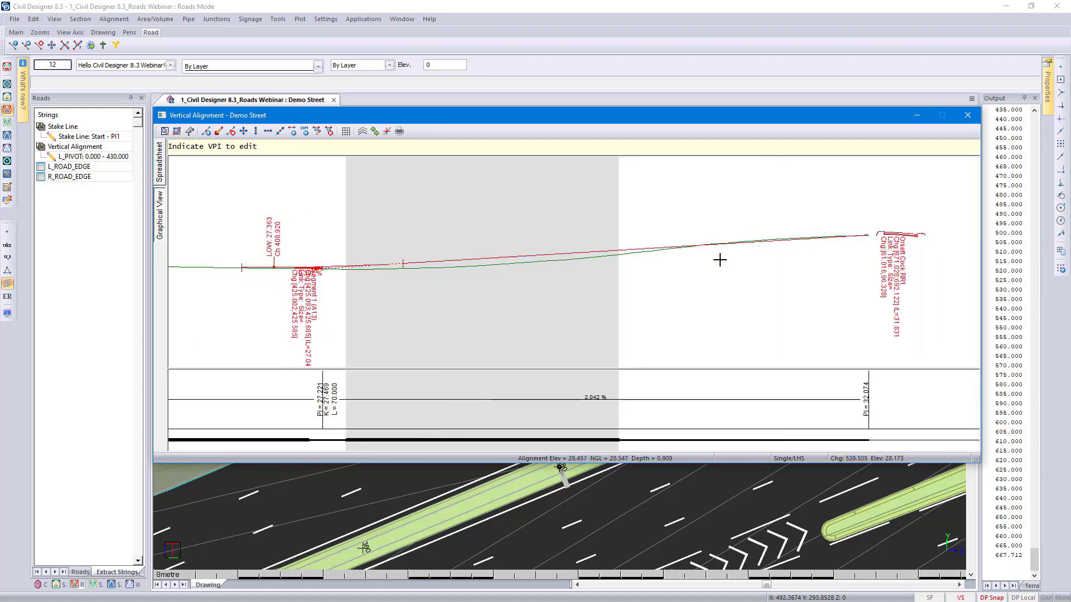
right_click(529, 246)
left_click(555, 249)
left_click(537, 258)
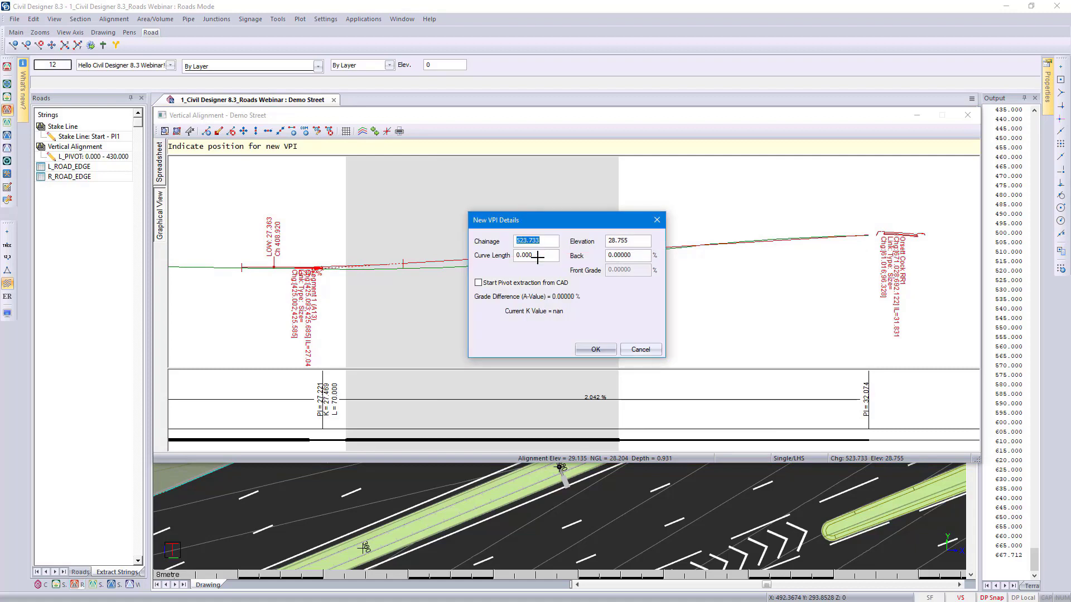
type("510")
key("Tab")
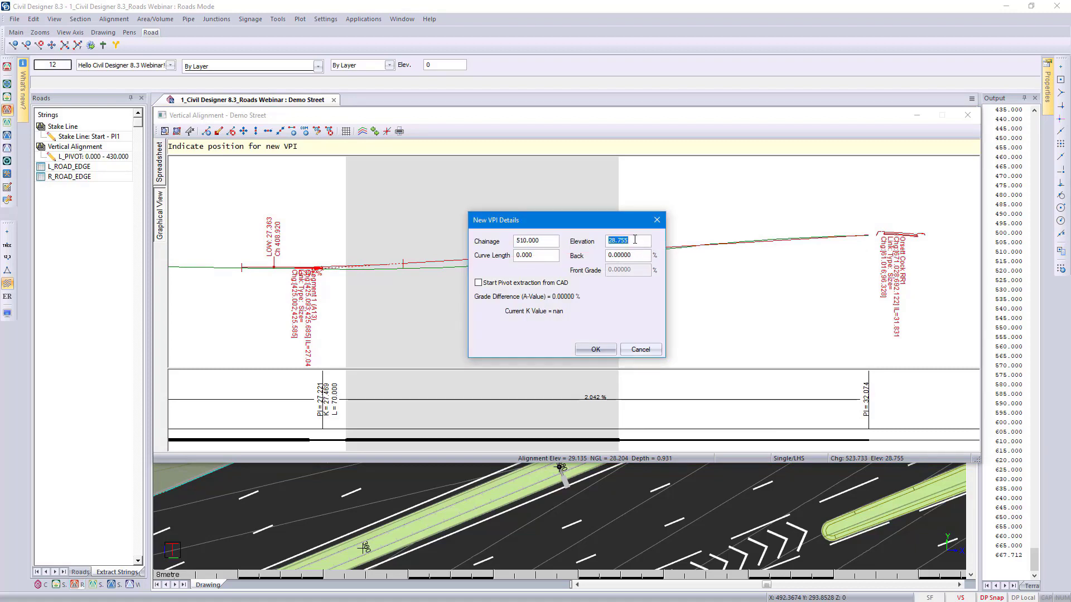
type("27.10")
key("Tab")
type("80")
key("Tab")
left_click(595, 349)
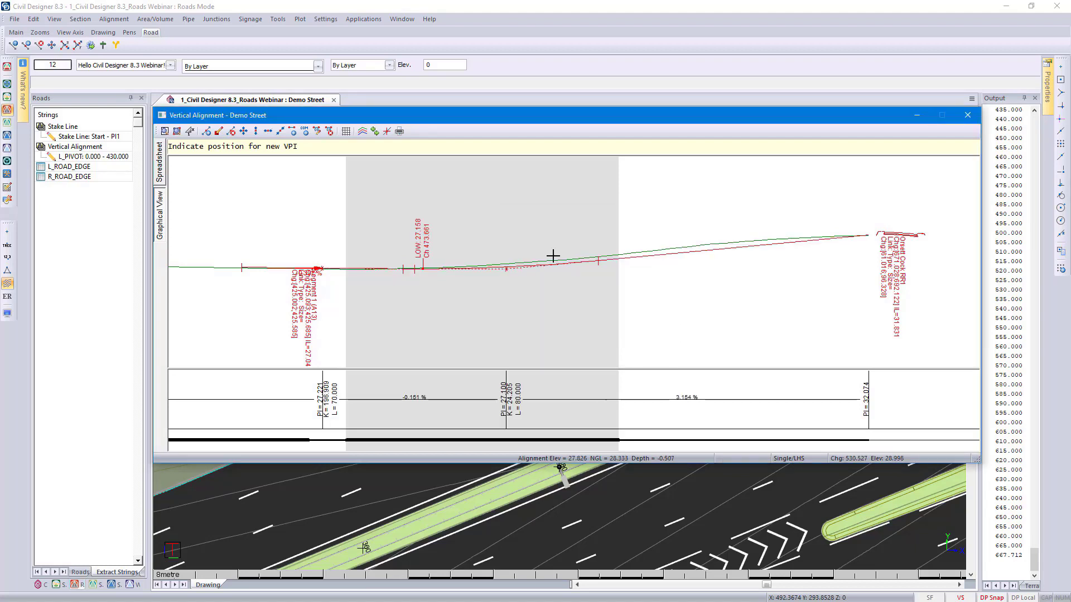
- Insert another VPI at chainage 615 with elevation 31.1 and curve length 100, then close and save the vertical alignment
left_click(713, 239)
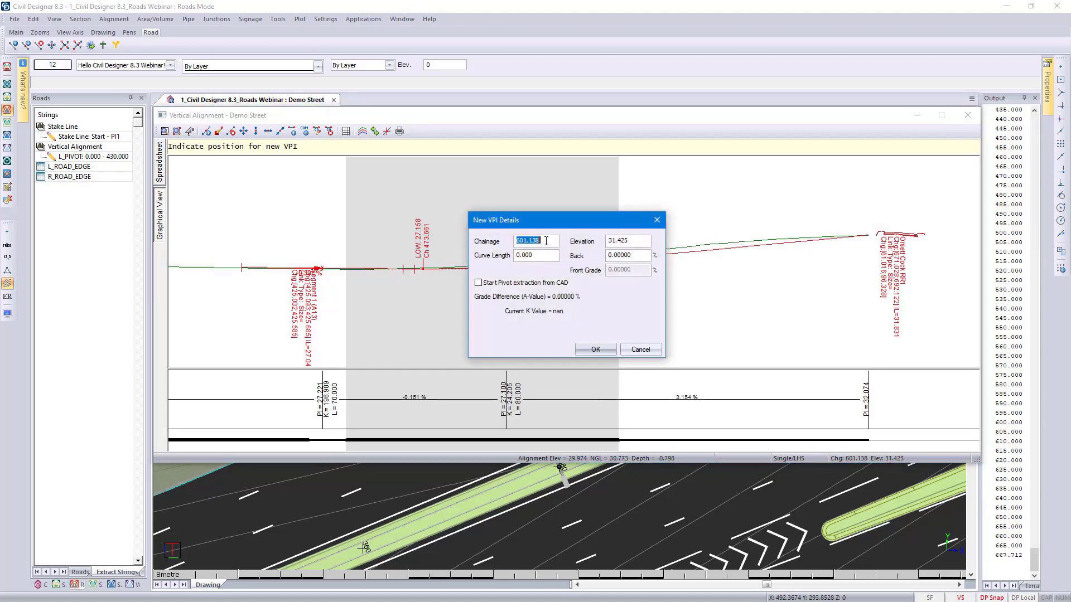
type("615")
left_click_drag(628, 240, 618, 242)
type("1")
left_click(543, 255)
type("100")
key("Tab")
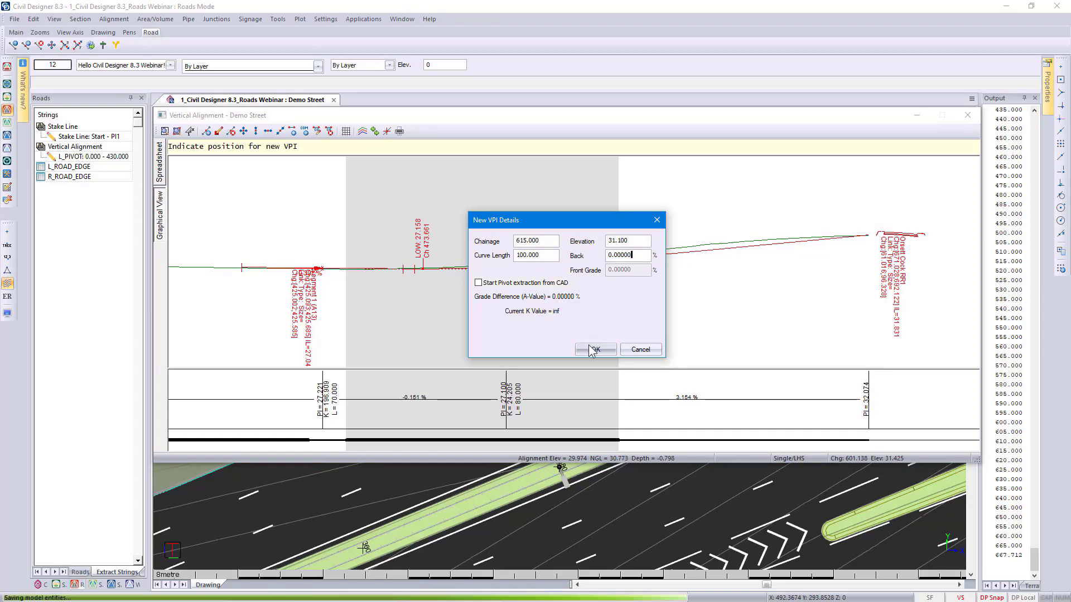
left_click(594, 350)
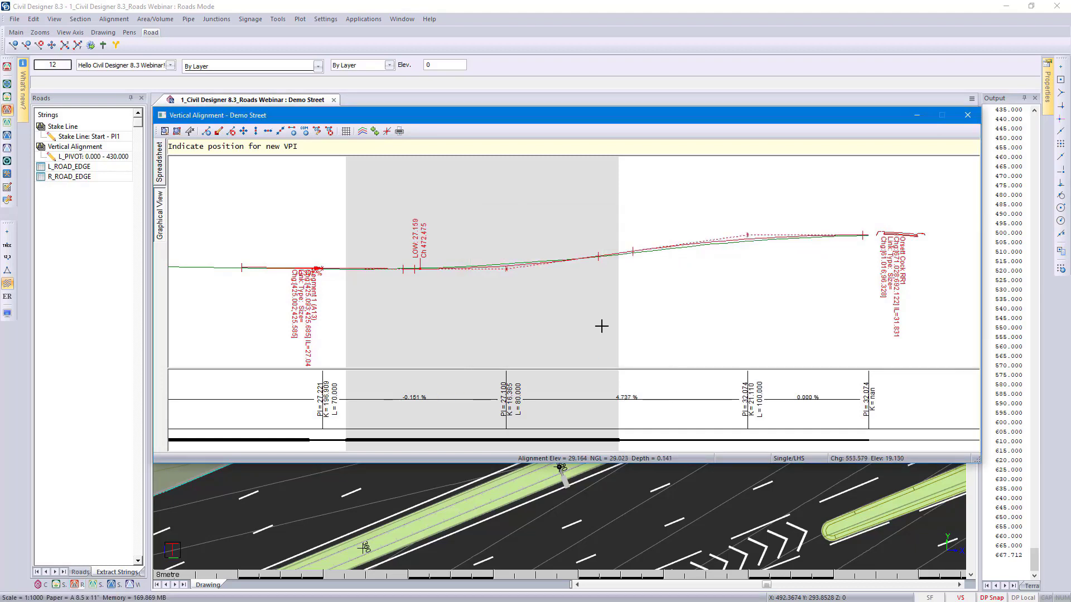
left_click(967, 115)
left_click(555, 316)
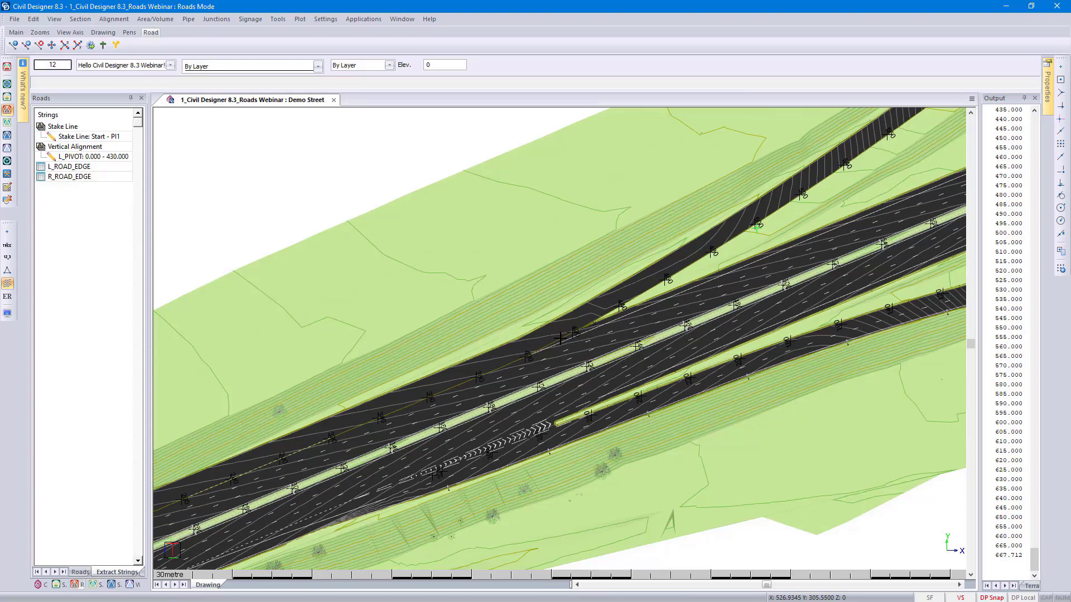
- Examine Demo Street's cross sections from chainage 395 to 450 where the ramp meets the A13 edge, then close the section editor
left_click(74, 20)
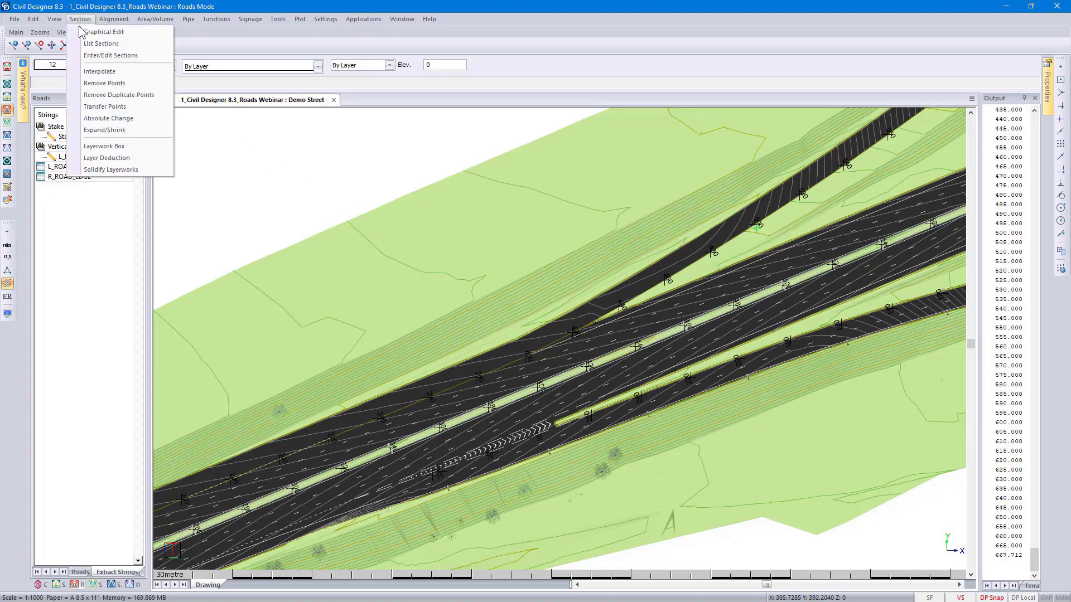
left_click(83, 33)
left_click(757, 227)
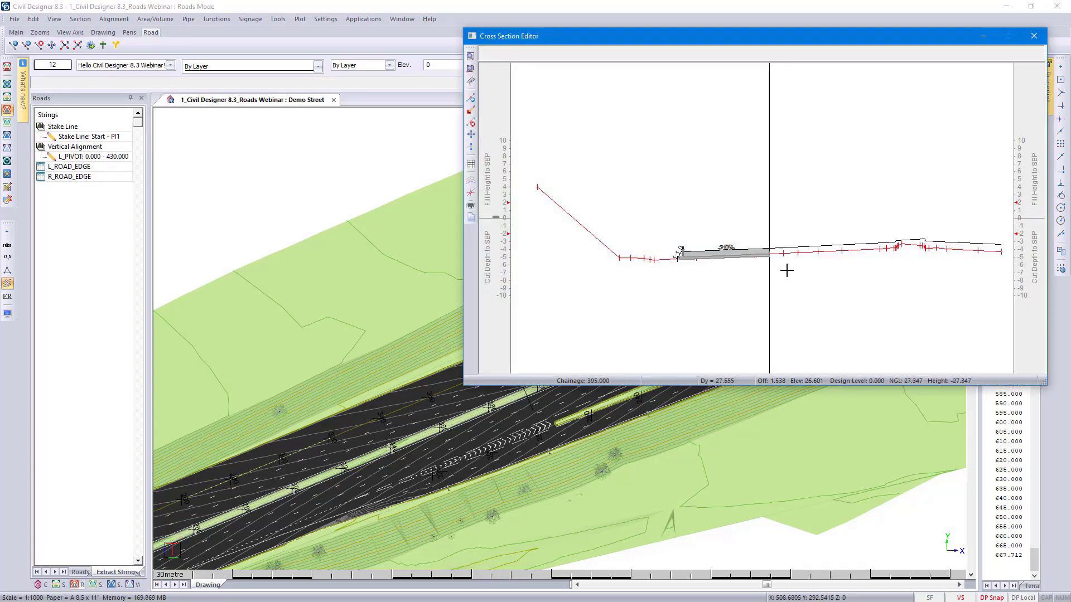
key("Page_Down")
key("Page_Down")
key("Page_Down")
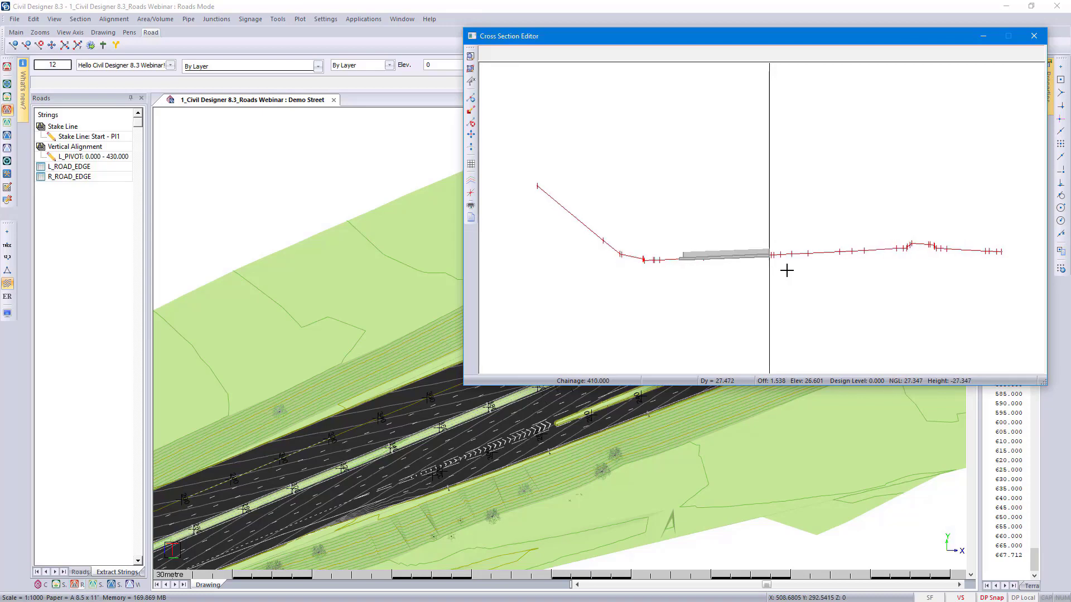
key("Page_Down")
key("Page_Down")
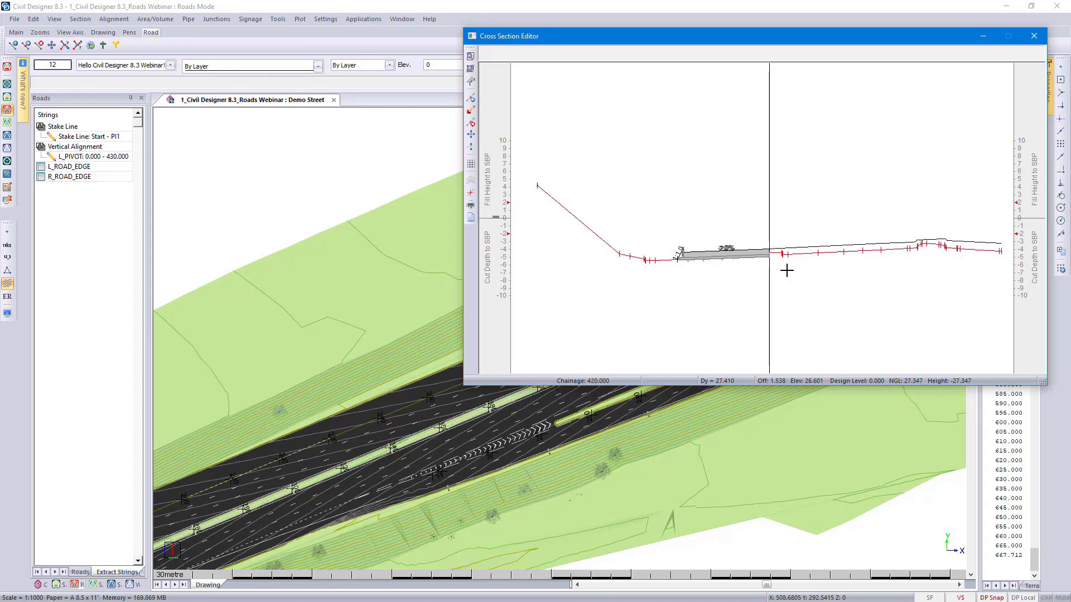
key("Page_Down")
key("Page_Down")
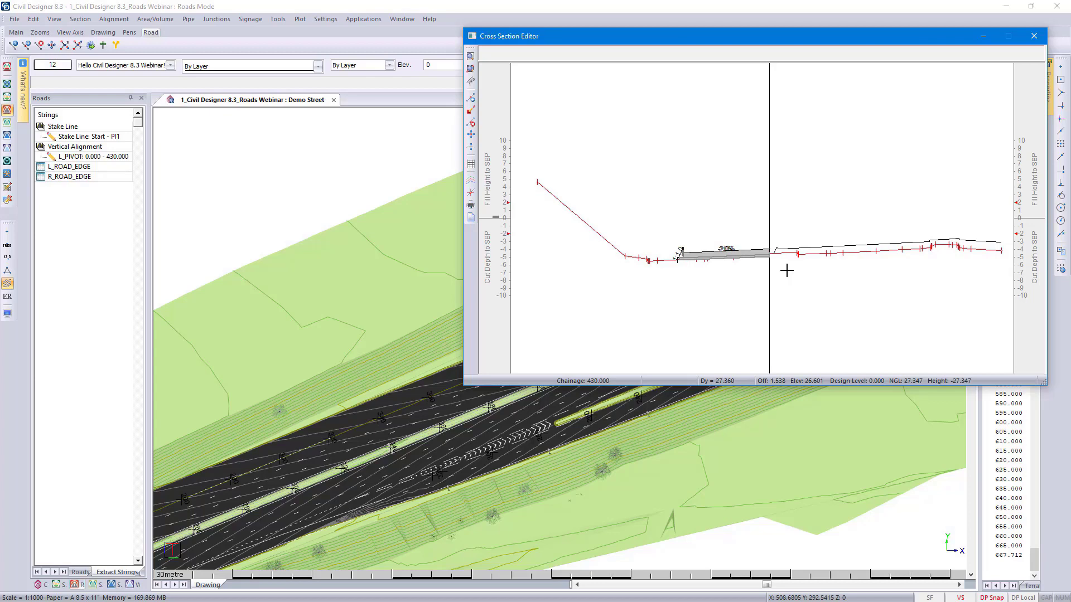
key("Page_Down")
key("Page_Down")
key("Page_Down")
key("Page_Down")
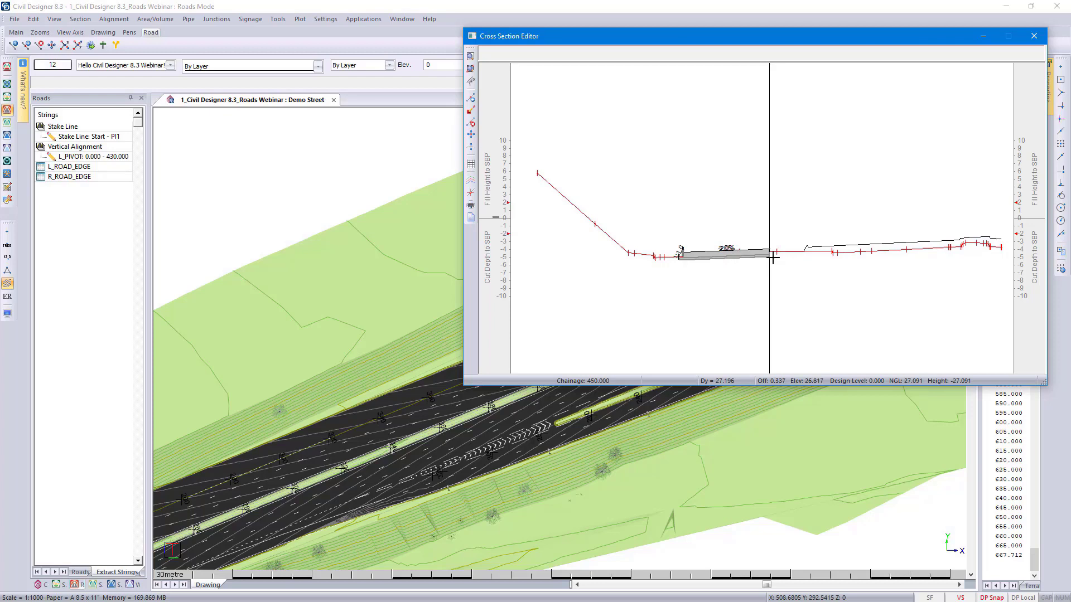
scroll(762, 217, "up", 1)
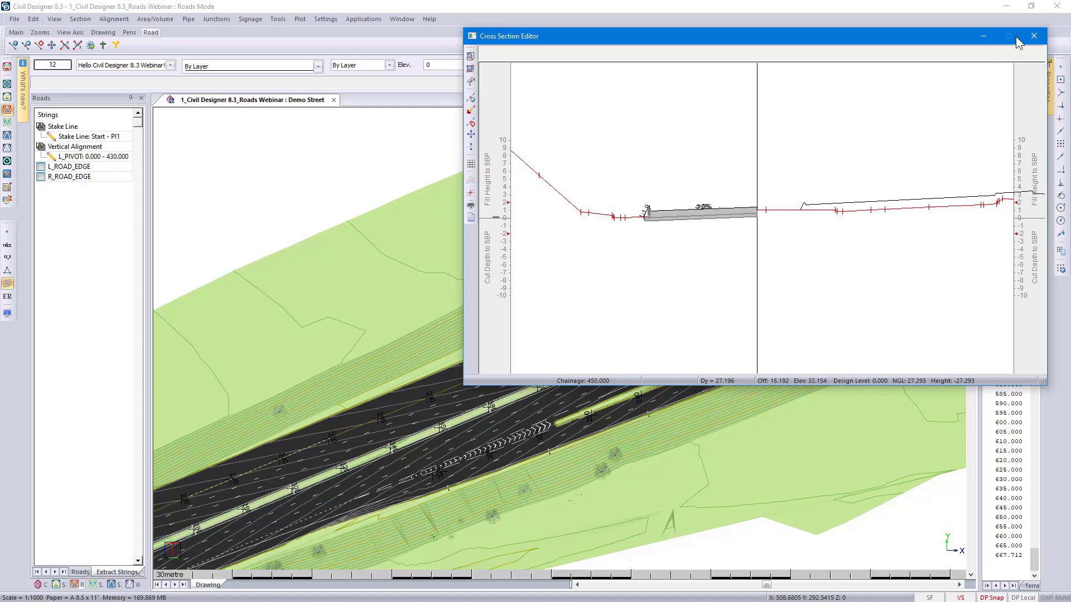
left_click(1043, 37)
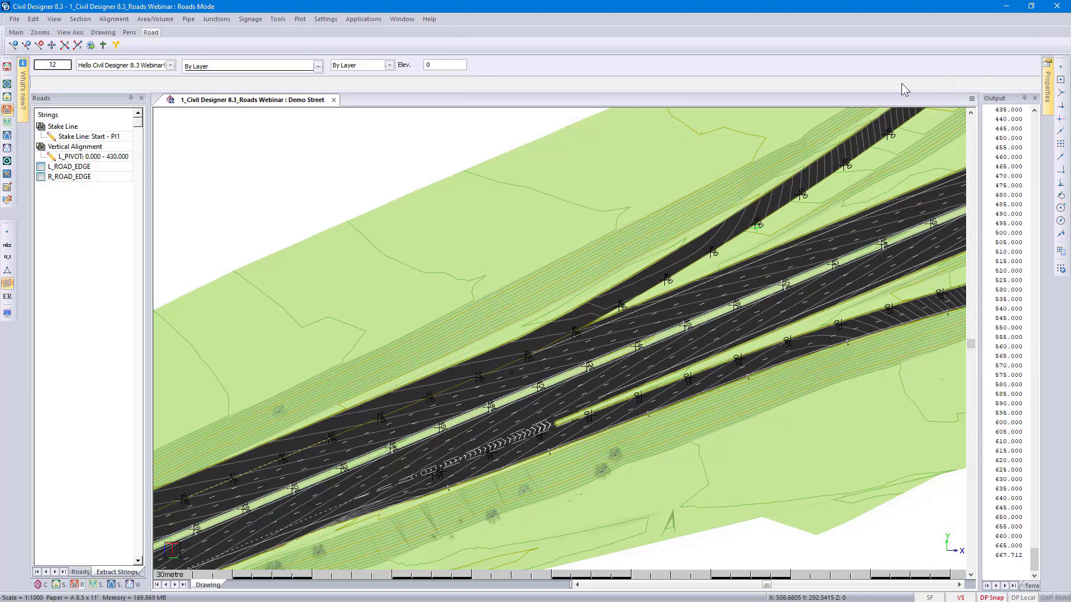
- Turn off Carriageways Only shading and the road contours in the road strings display settings
left_click(8, 314)
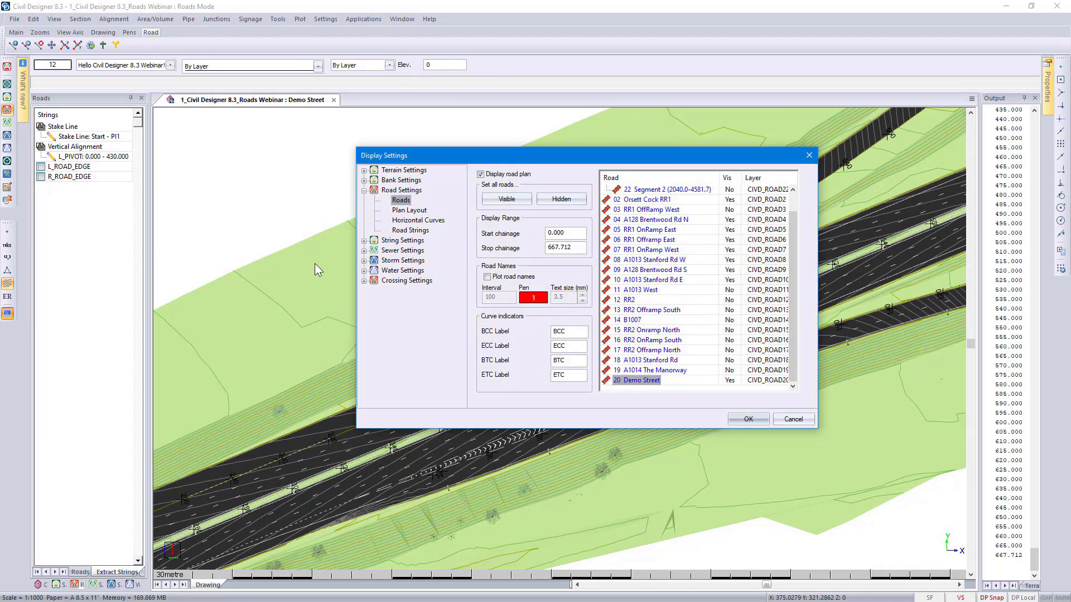
left_click(412, 230)
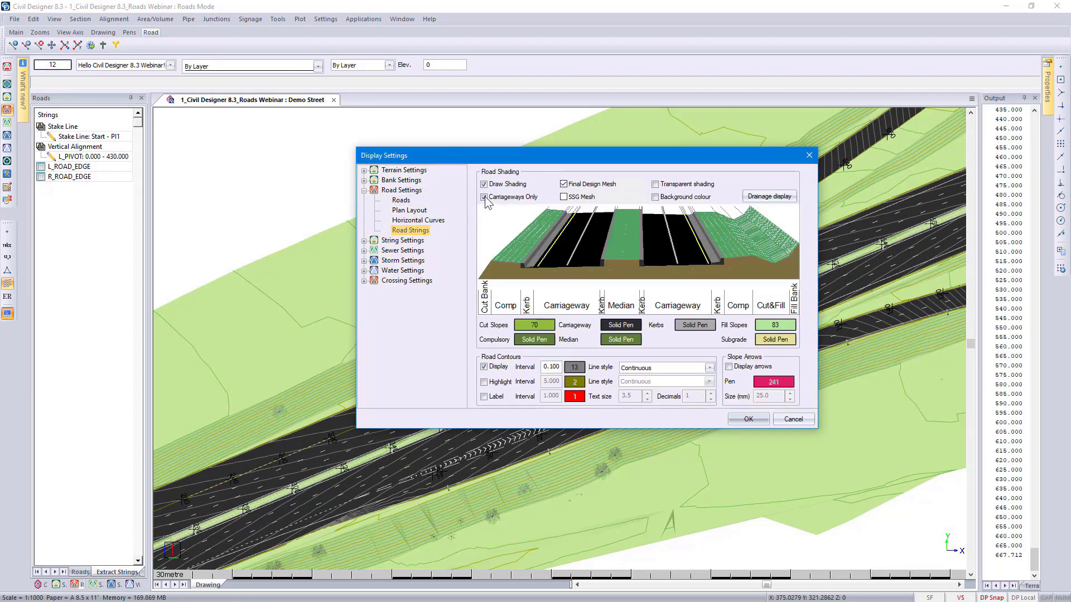
left_click(483, 366)
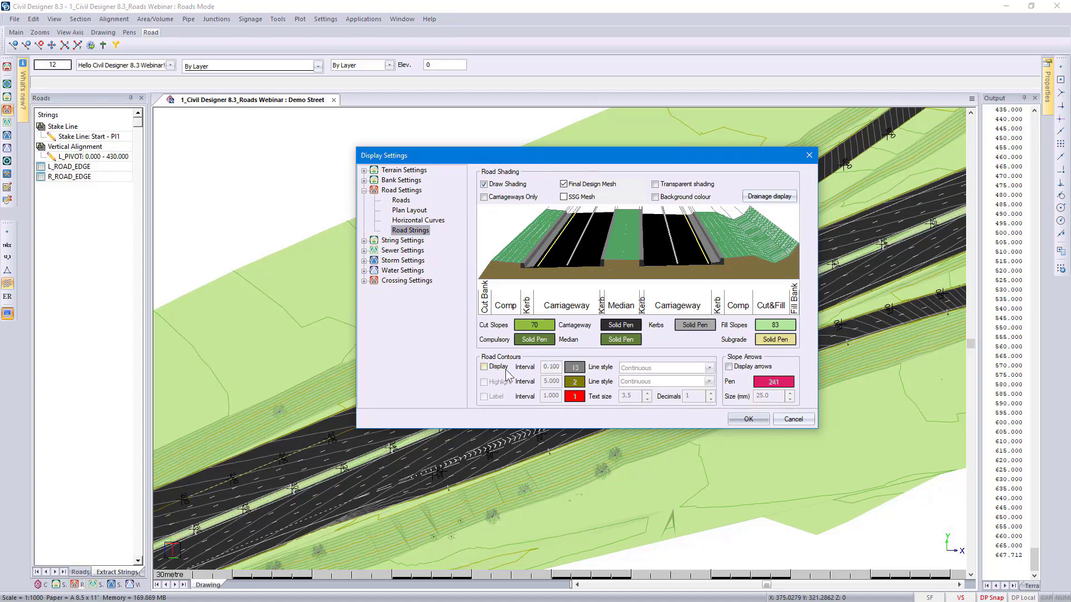
left_click(758, 422)
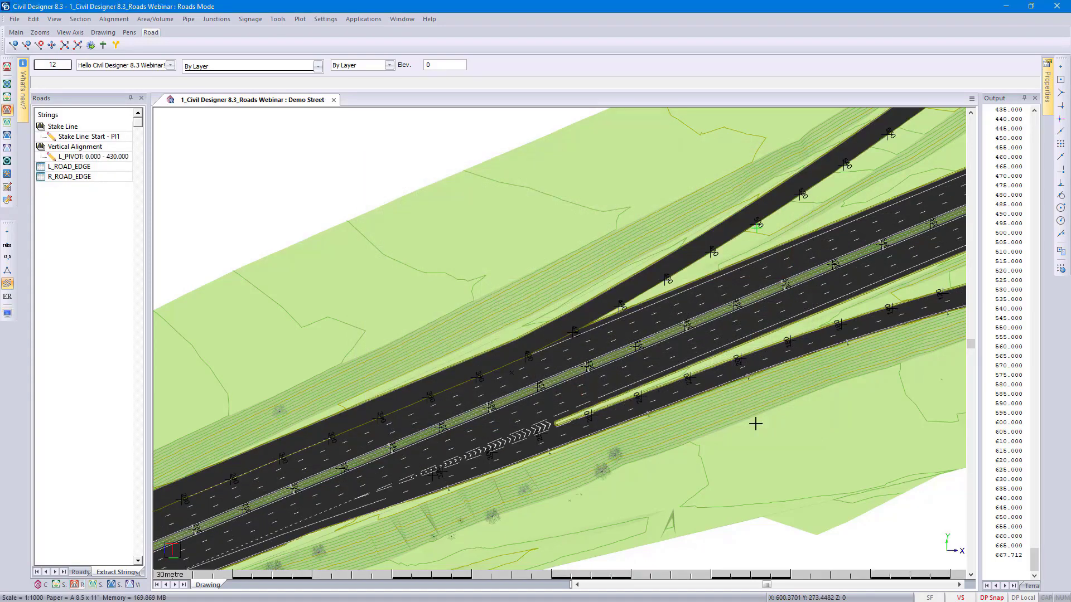
- Start a junction design with Demo Street as the intersecting road and Orsett Cock RR1 as the main road
scroll(591, 307, "up", 3)
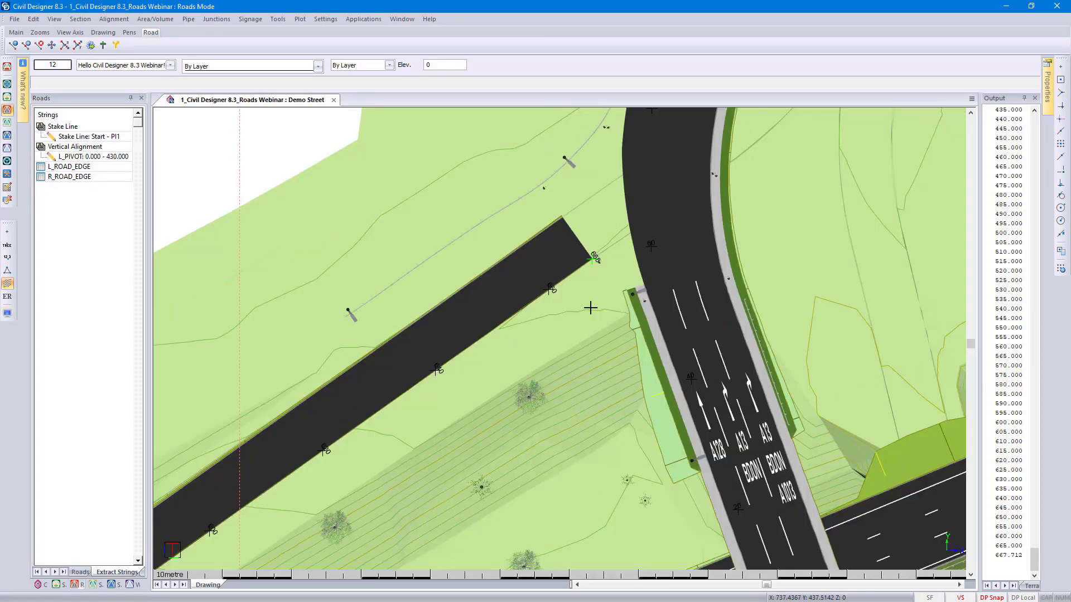
left_click(215, 20)
left_click(226, 31)
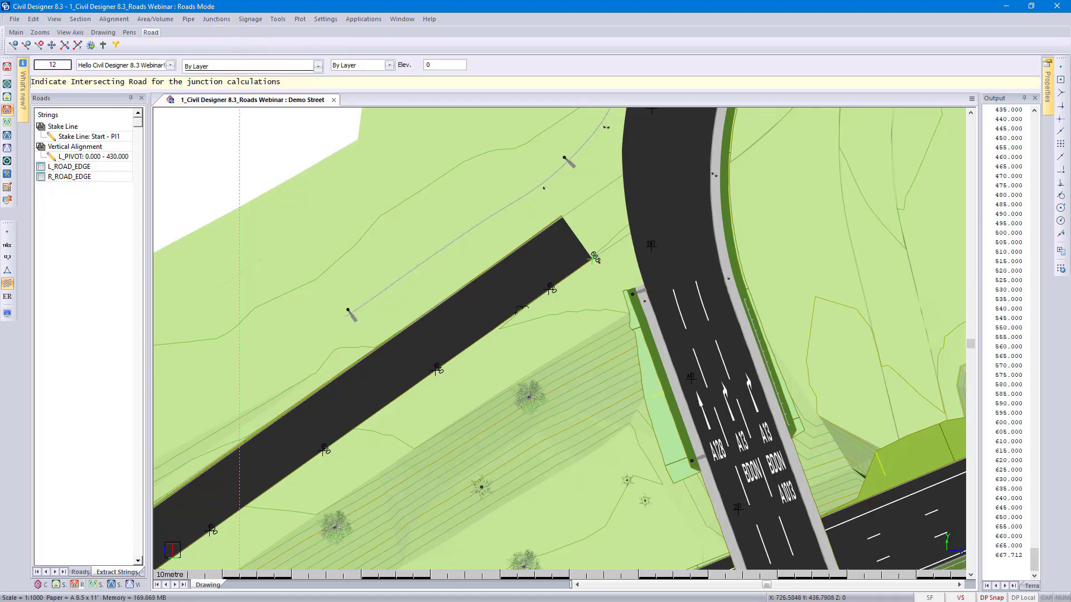
left_click(592, 259)
left_click(695, 339)
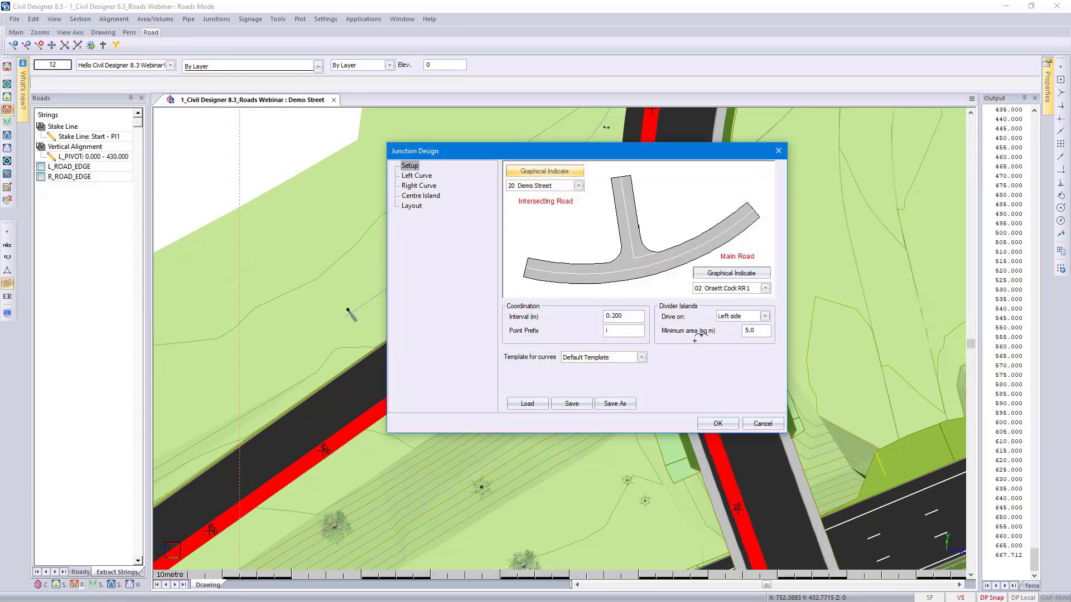
- Set the junction's left curve centre radius to 5 and right curve centre radius to 20, and generate the junction with screen output
left_click(427, 176)
double_click(637, 253)
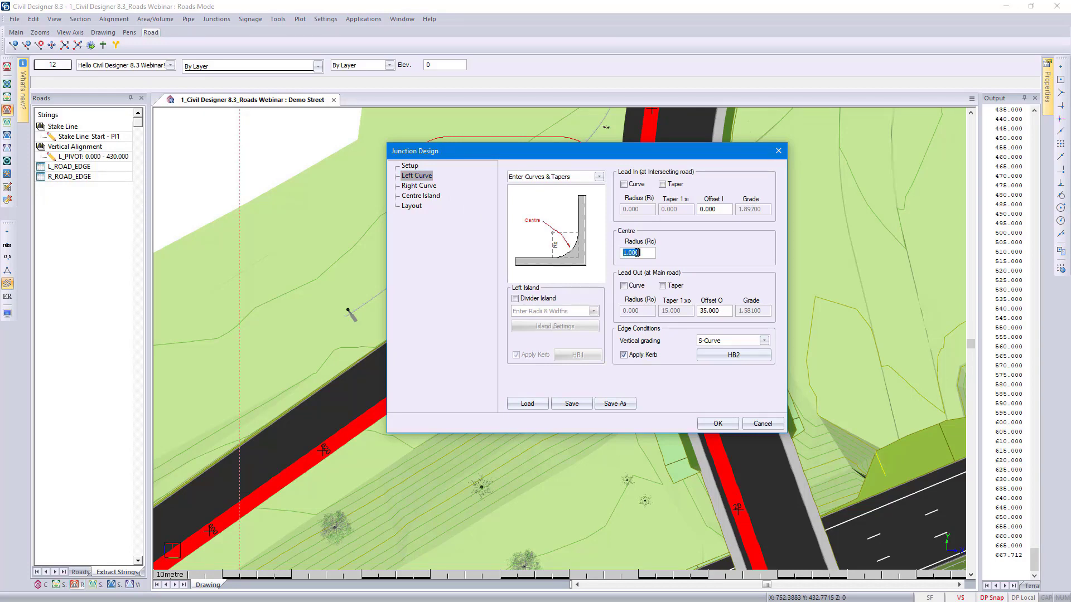
type("5")
left_click(419, 185)
double_click(636, 252)
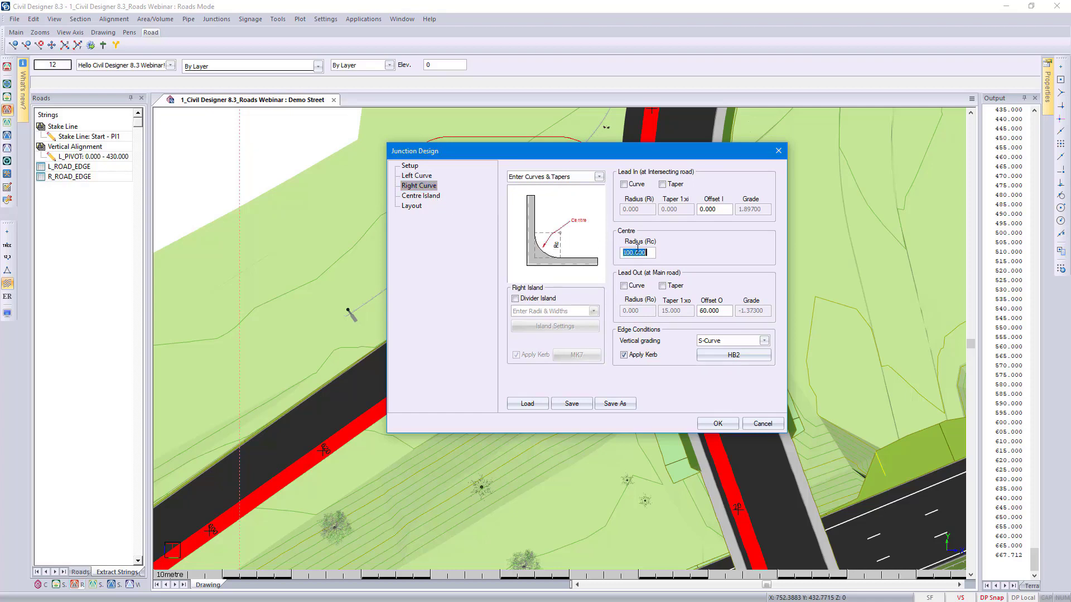
type("20")
left_click(721, 427)
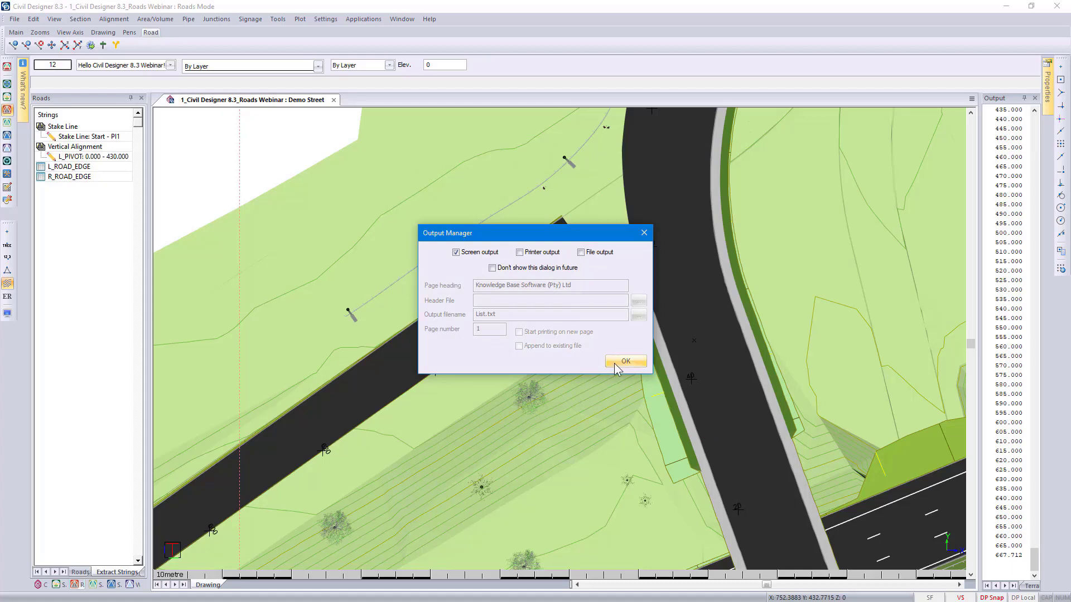
left_click(614, 363)
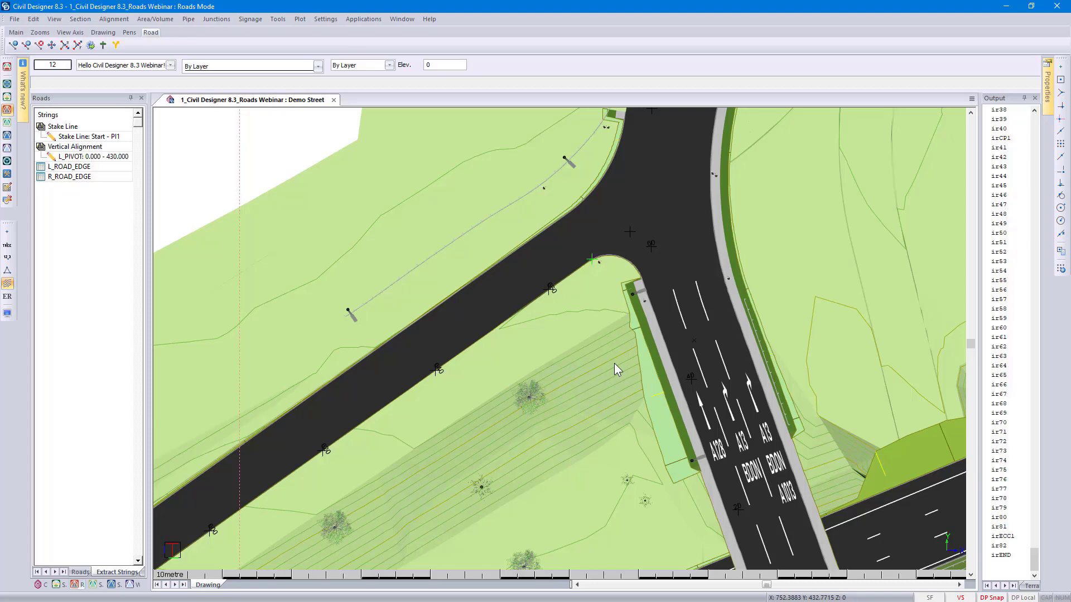
- Insert two edge width points on Demo Street's left side, about 9.3 m wide at chainage 554 and 12.9 m at 569
key("Left")
key("Down")
middle_click_drag(487, 389, 428, 330)
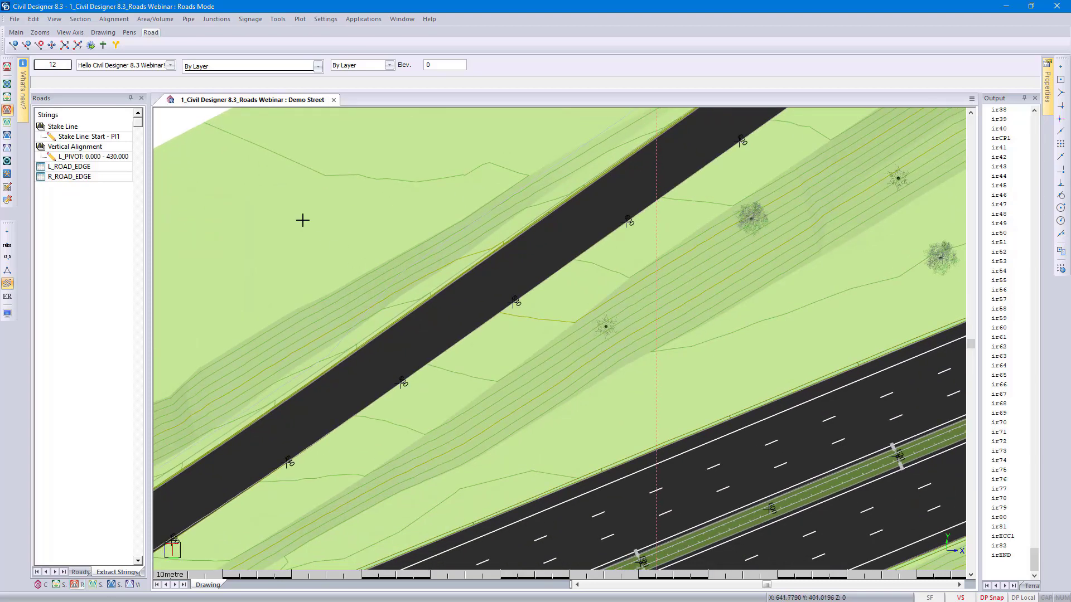
left_click(118, 20)
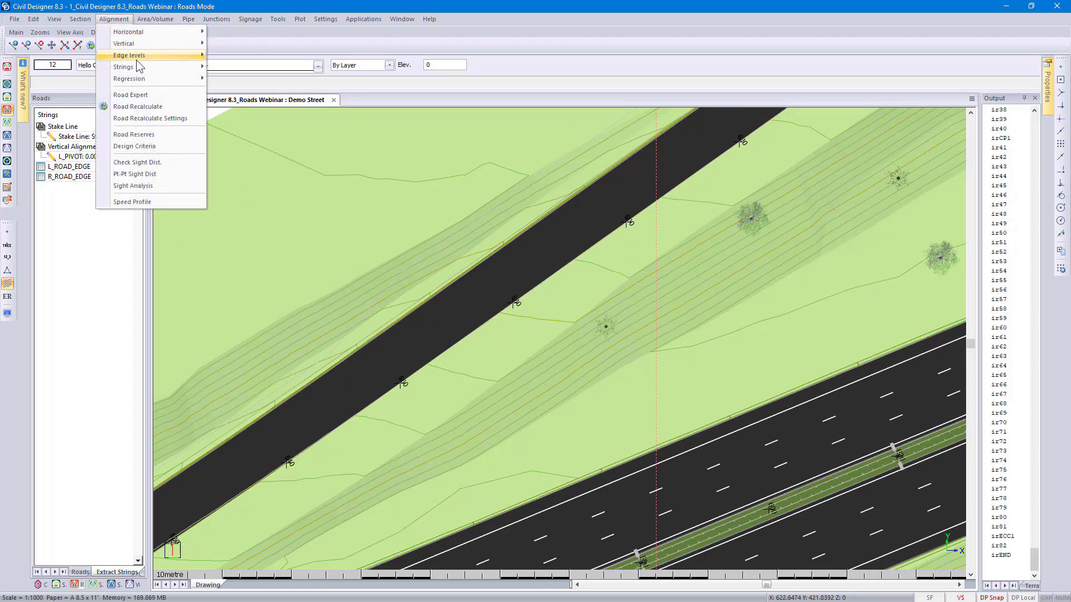
mouse_move(139, 56)
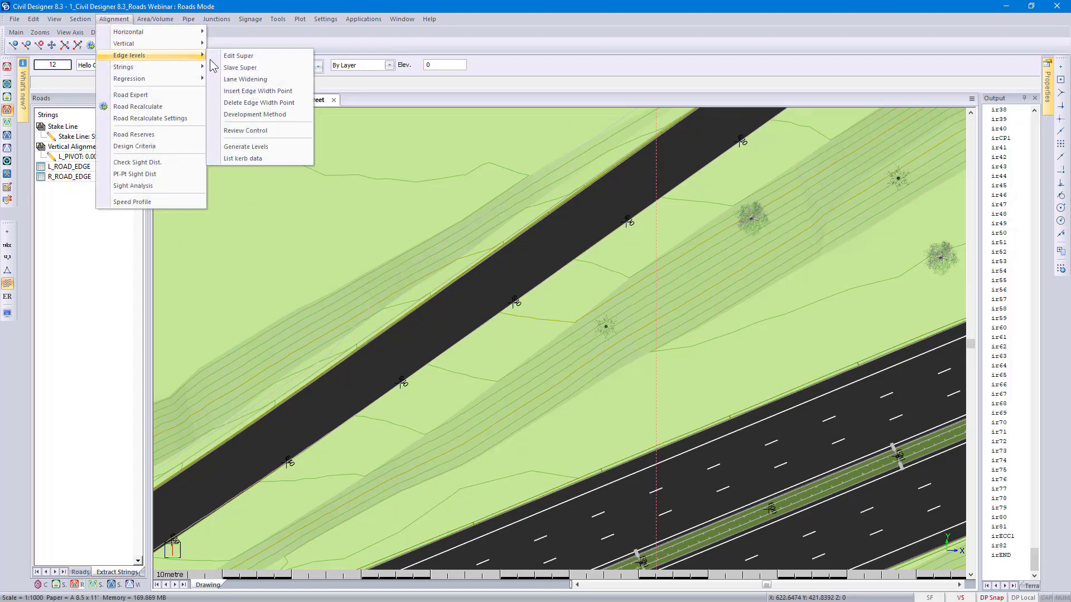
left_click(251, 93)
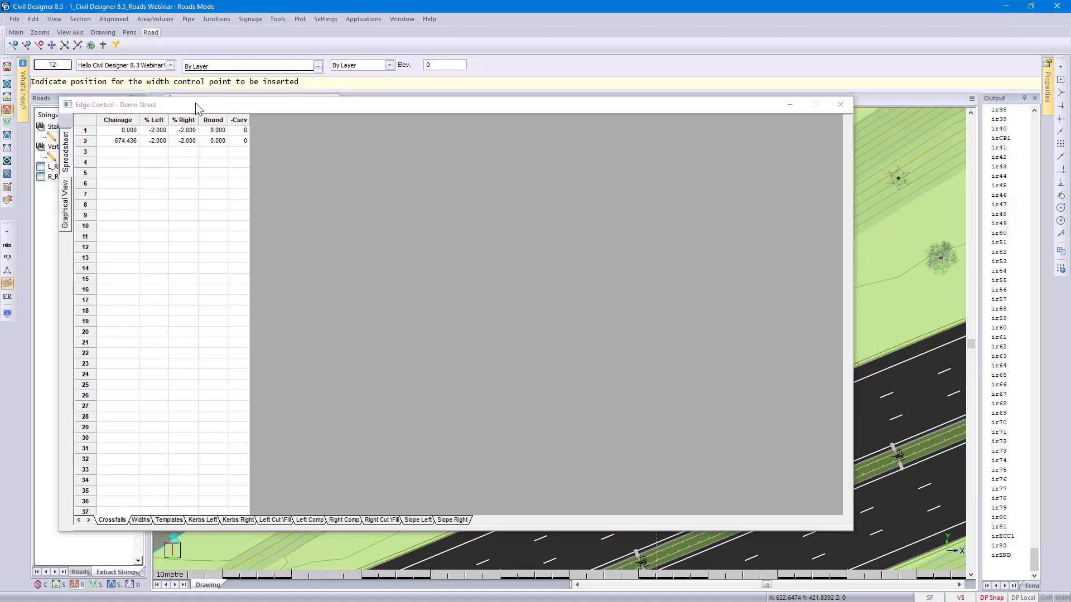
mouse_move(95, 110)
left_mouse_down()
mouse_move(381, 110)
mouse_move(656, 65)
left_mouse_up()
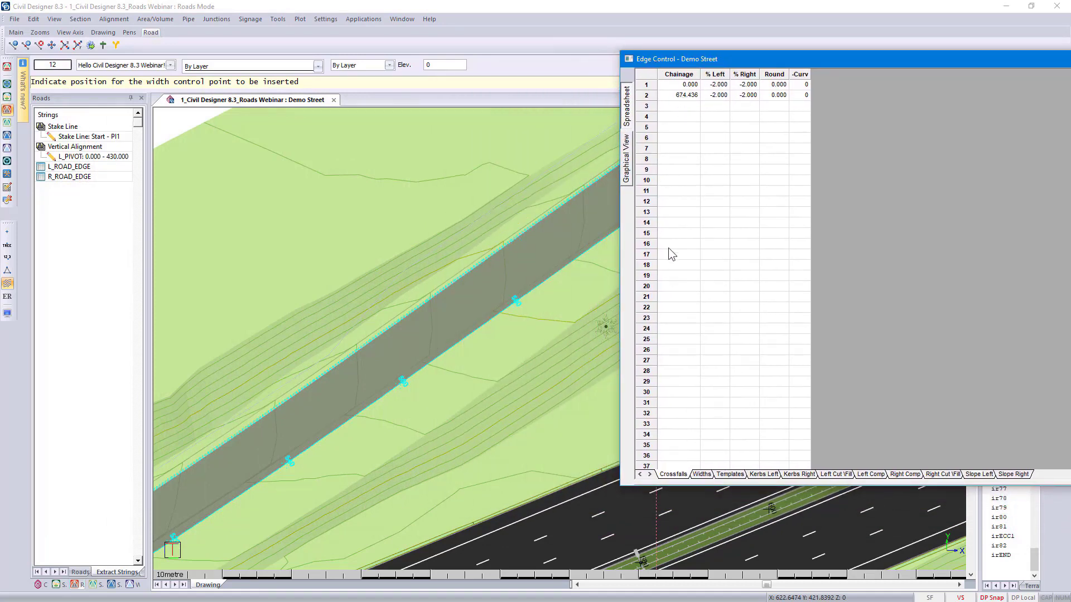
left_click(704, 474)
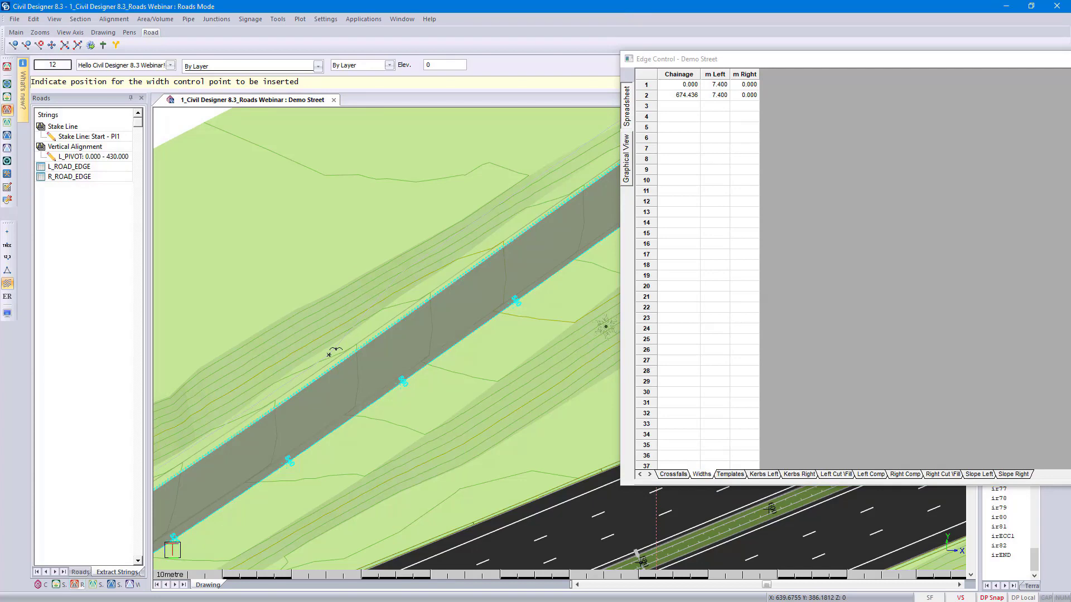
left_click(329, 355)
left_click(399, 274)
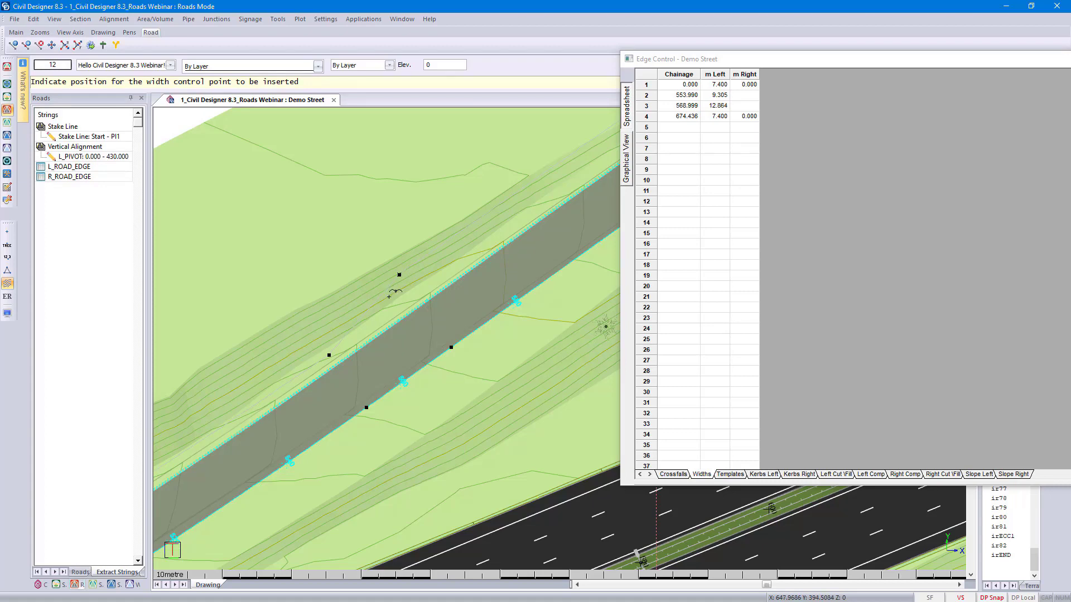
- Set Demo Street's left width at the end chainage to 12.864, save the edge control data and generate edge levels using all edge control options
double_click(716, 116)
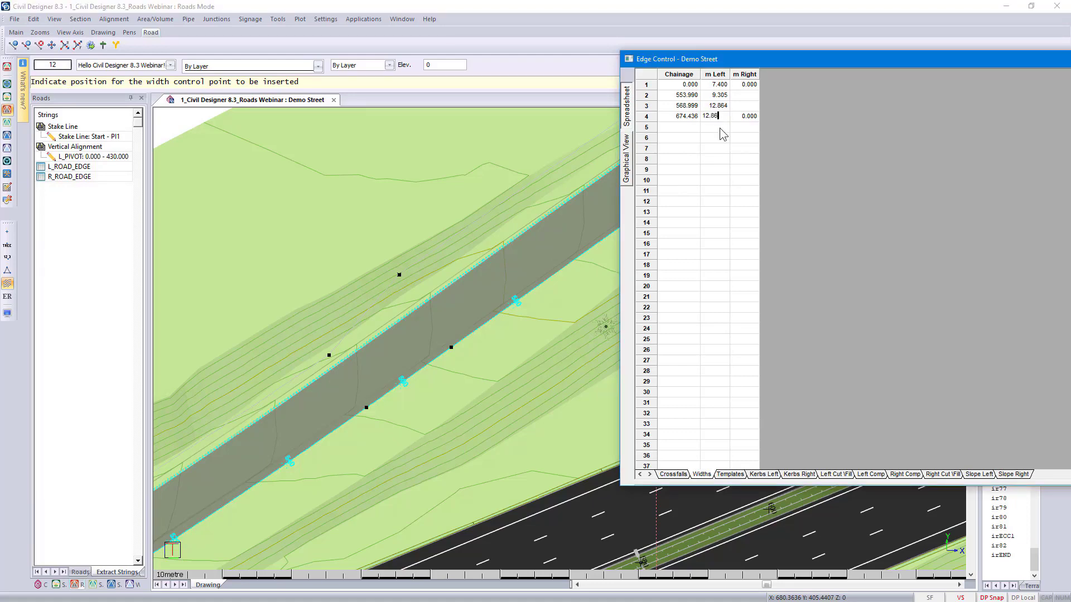
left_click(685, 143)
left_click_drag(892, 63, 431, 56)
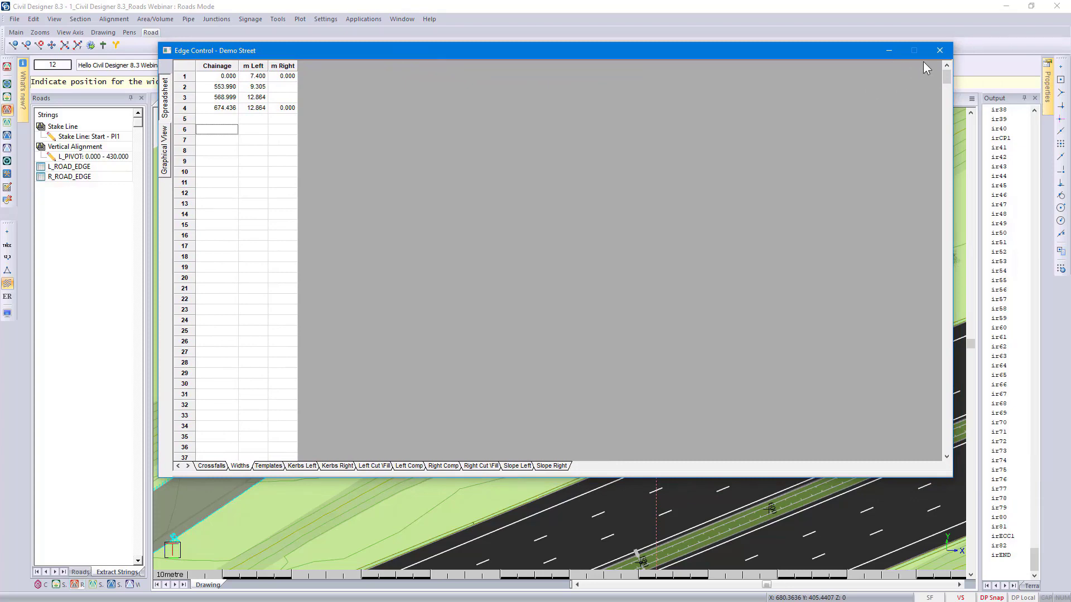
left_click(939, 52)
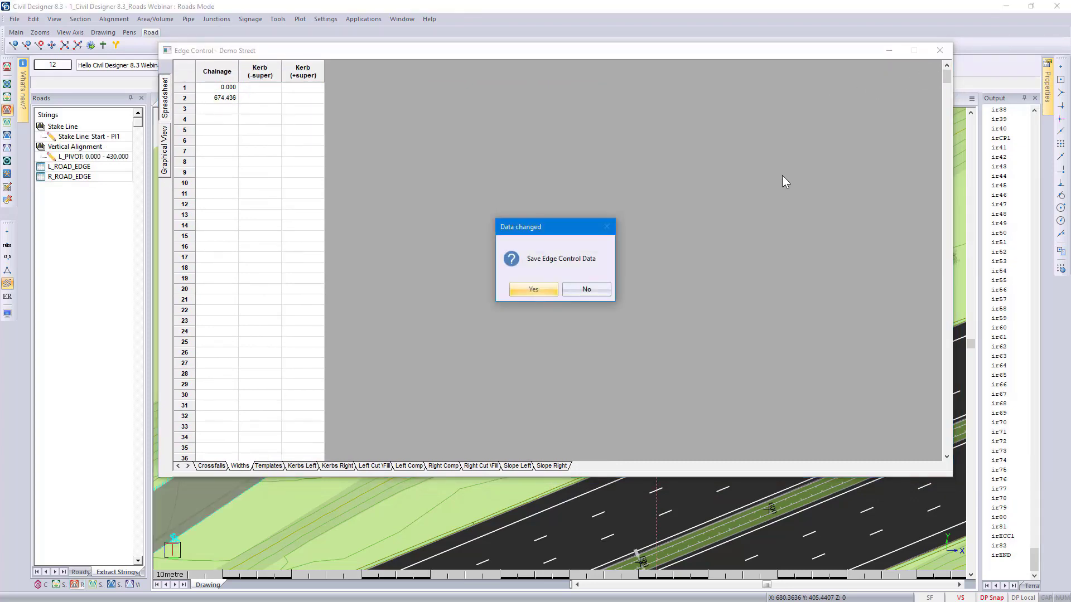
left_click(527, 291)
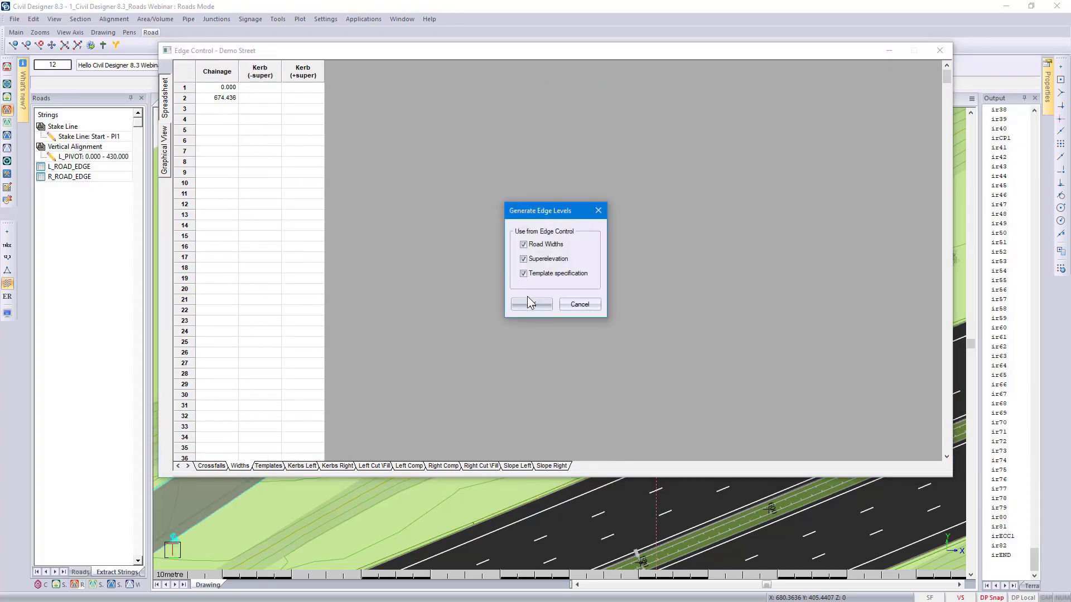
left_click(532, 302)
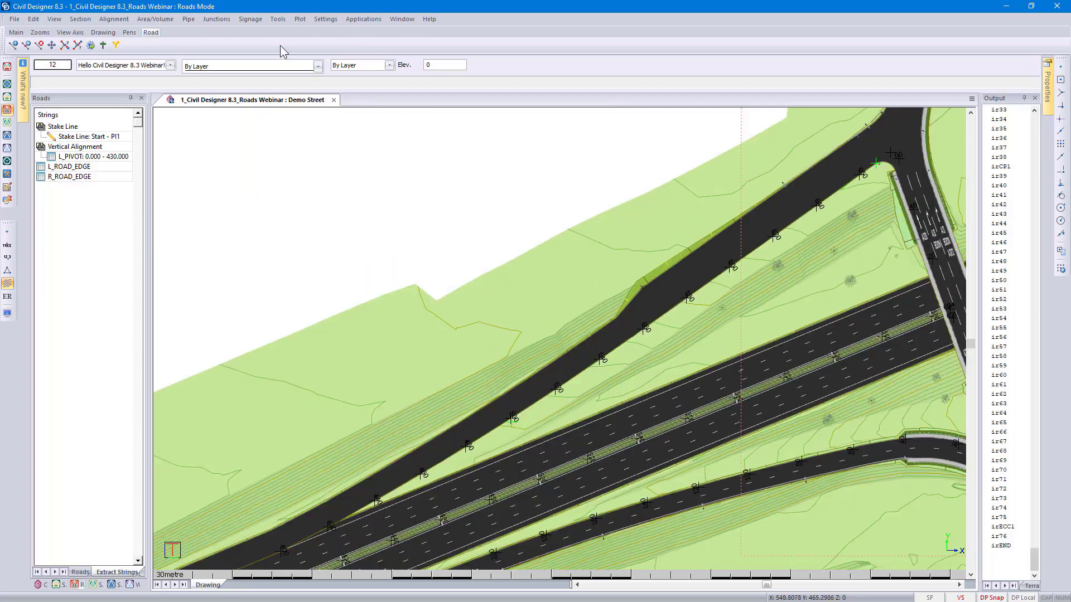
- Start adding road markings
left_click(252, 20)
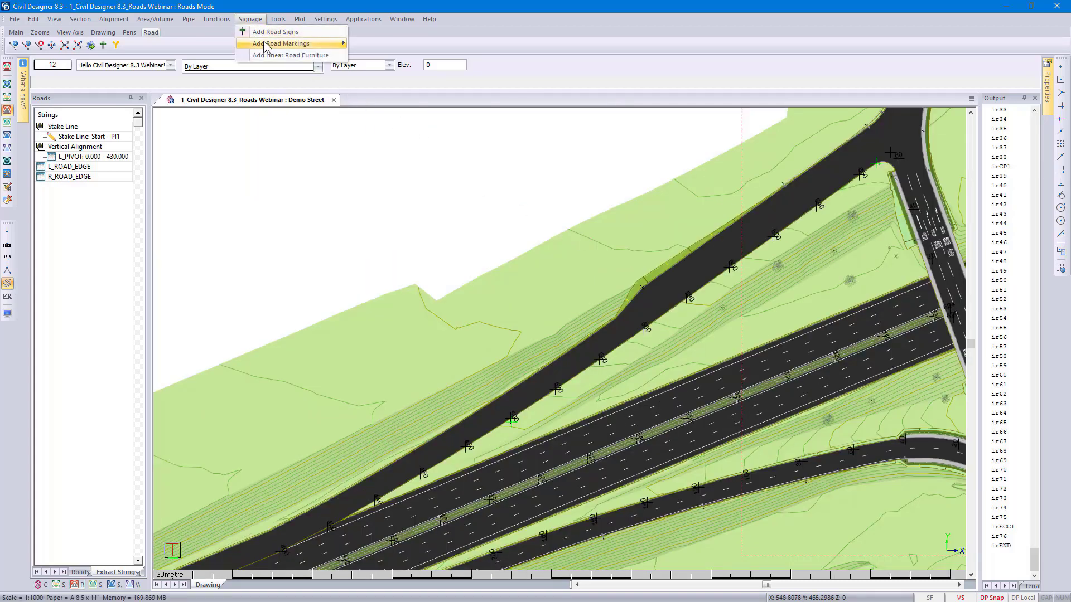
mouse_move(268, 47)
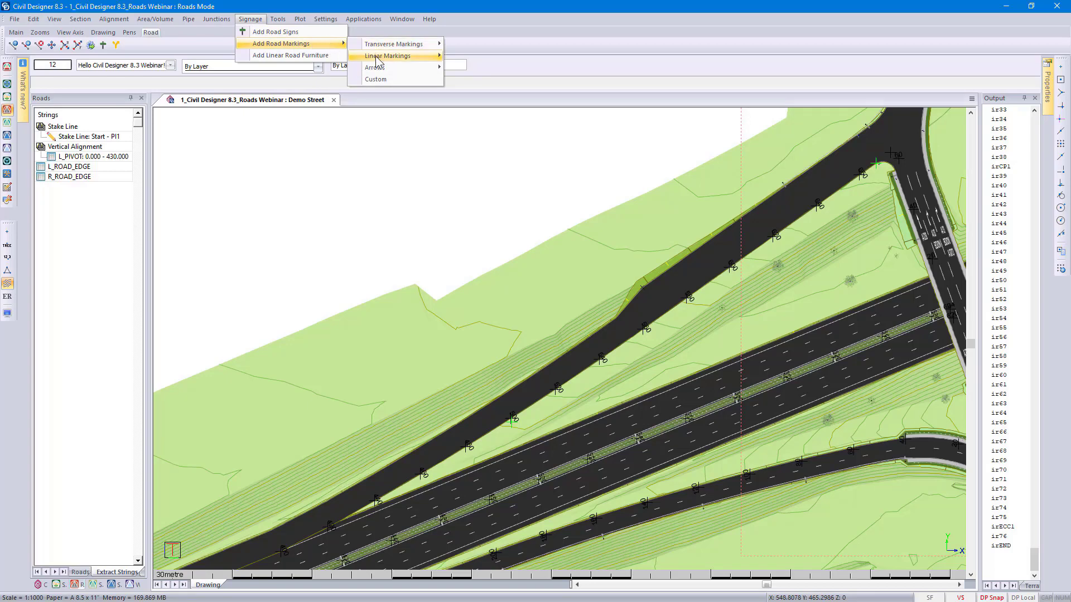
mouse_move(377, 60)
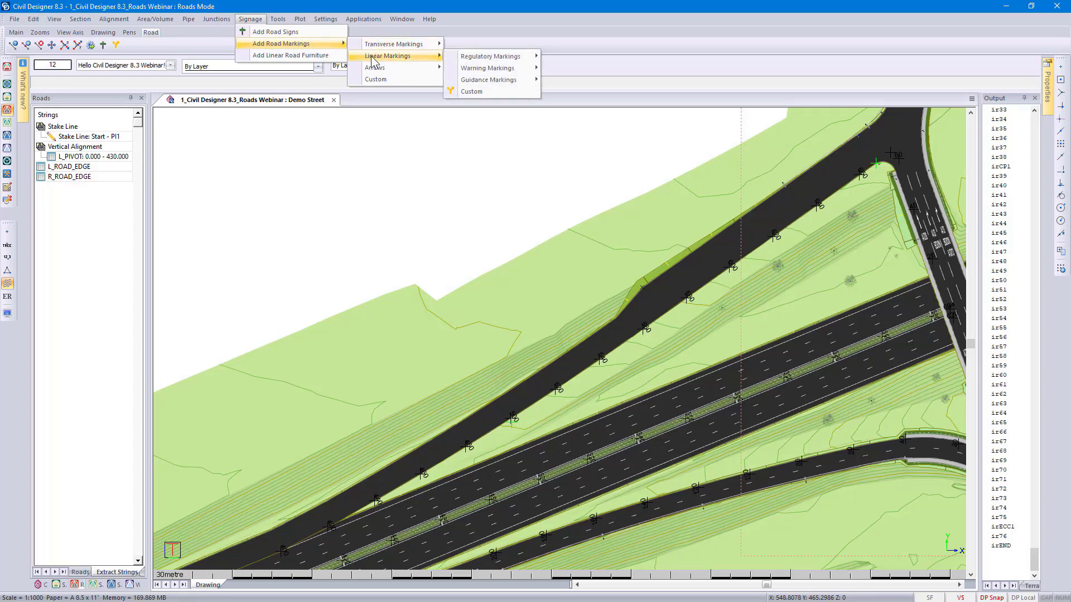
- Turn on the visibility of the Demo Road Markings and Demo Road Edge Extract 1 layers
left_click(151, 66)
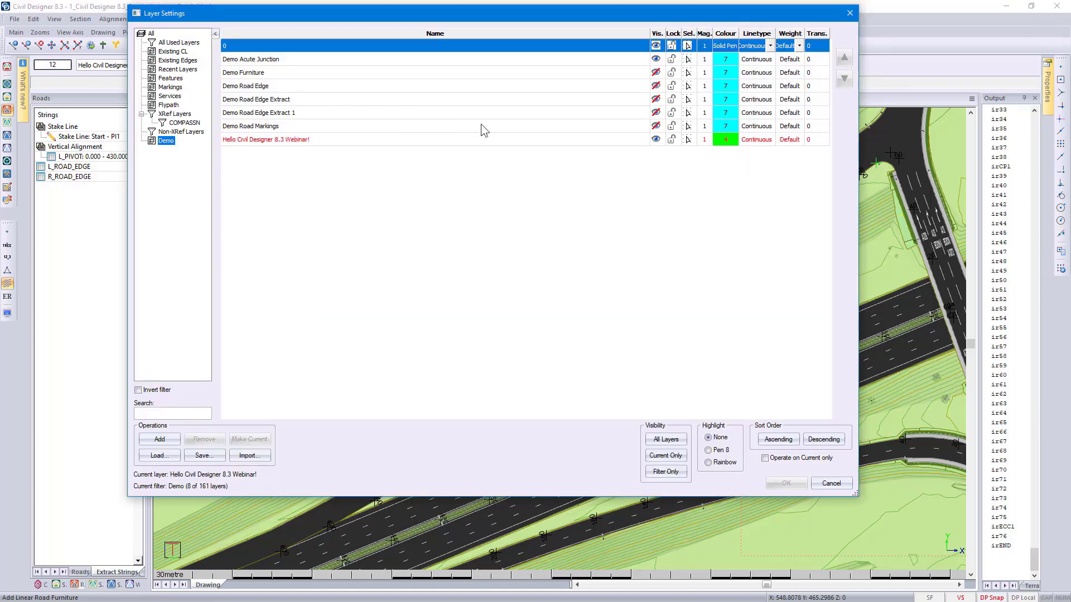
left_click(657, 127)
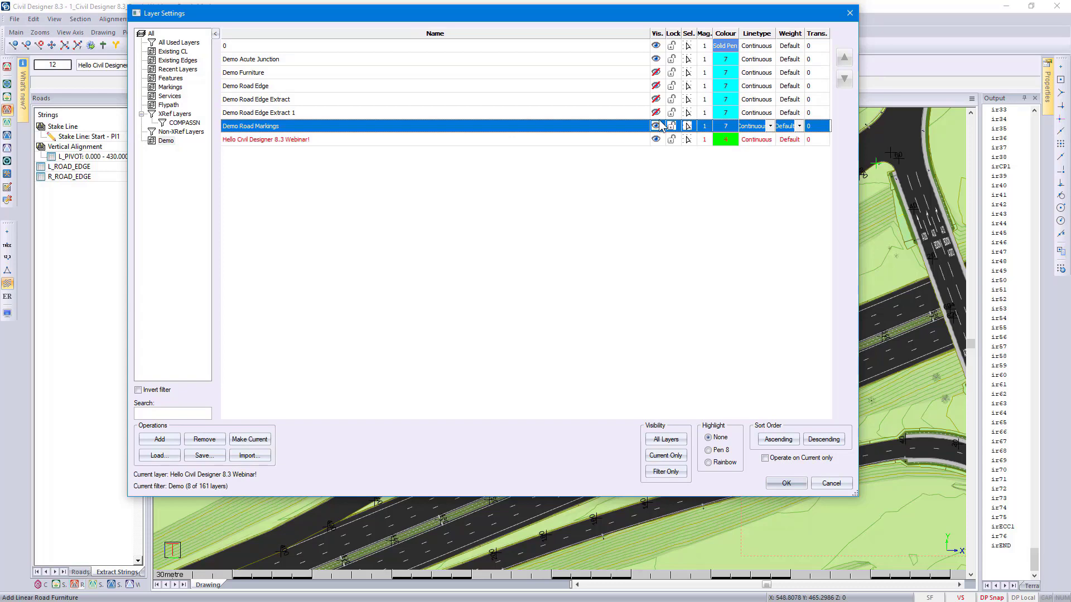
left_click(656, 113)
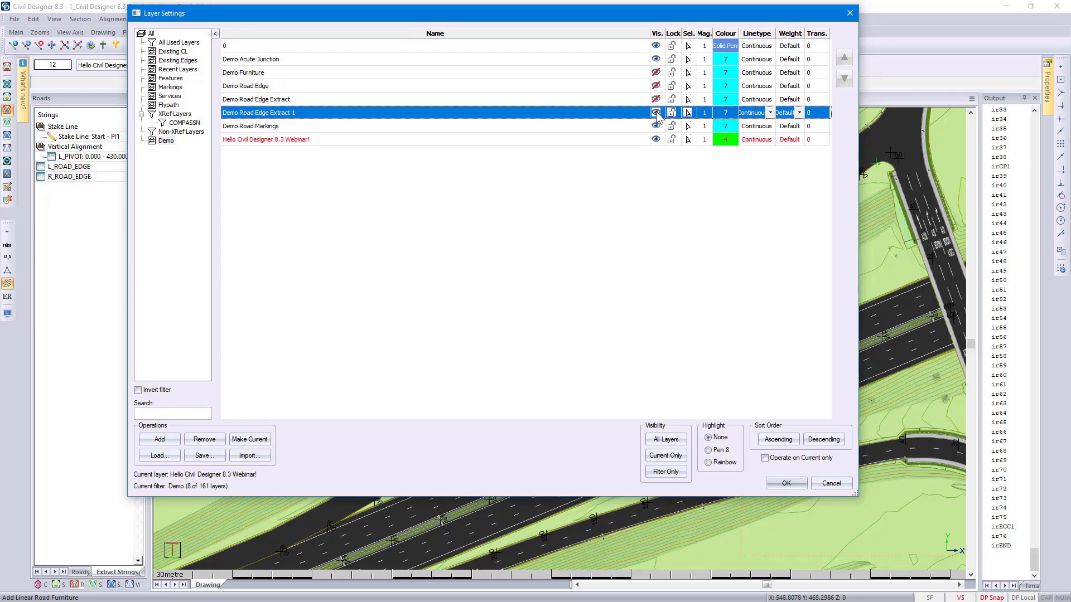
left_click(786, 484)
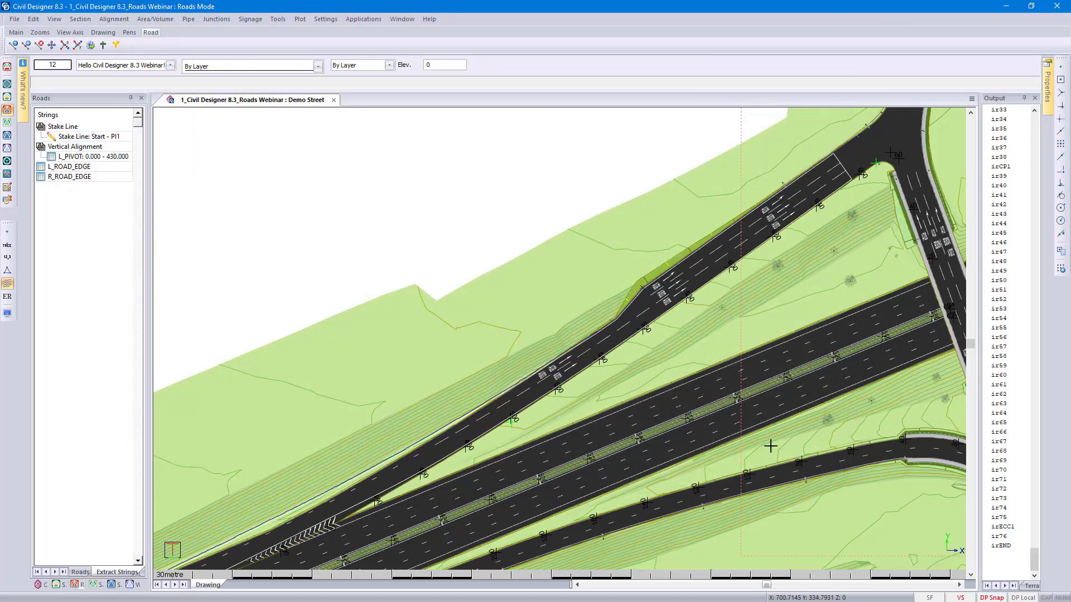
- Set up a string extraction for a single carriageway, targeting all CAD entities and only the left edge string
scroll(656, 288, "up", 2)
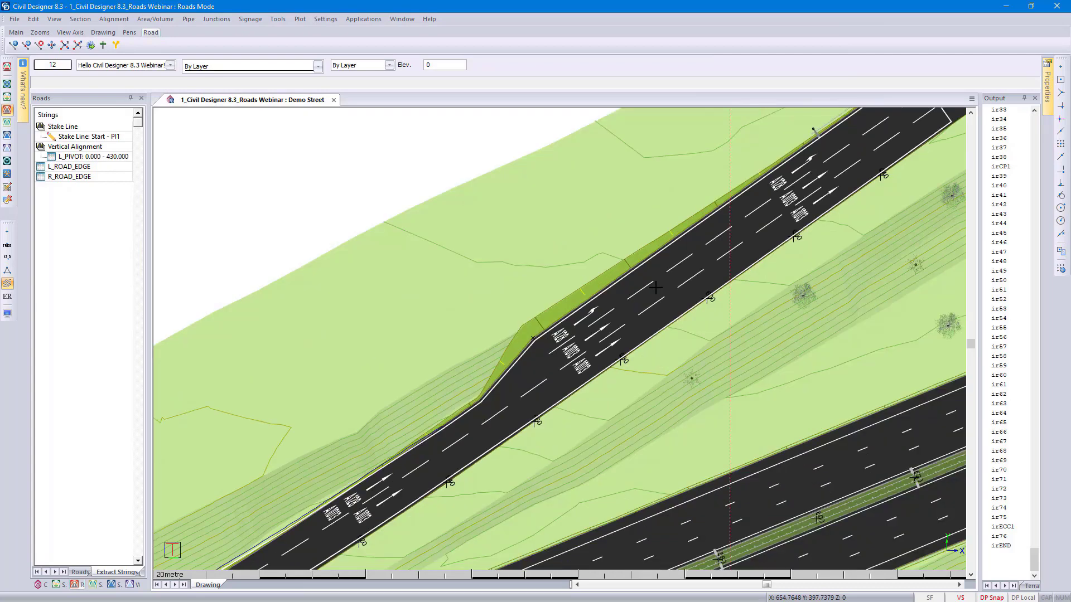
middle_click_drag(357, 530, 400, 499)
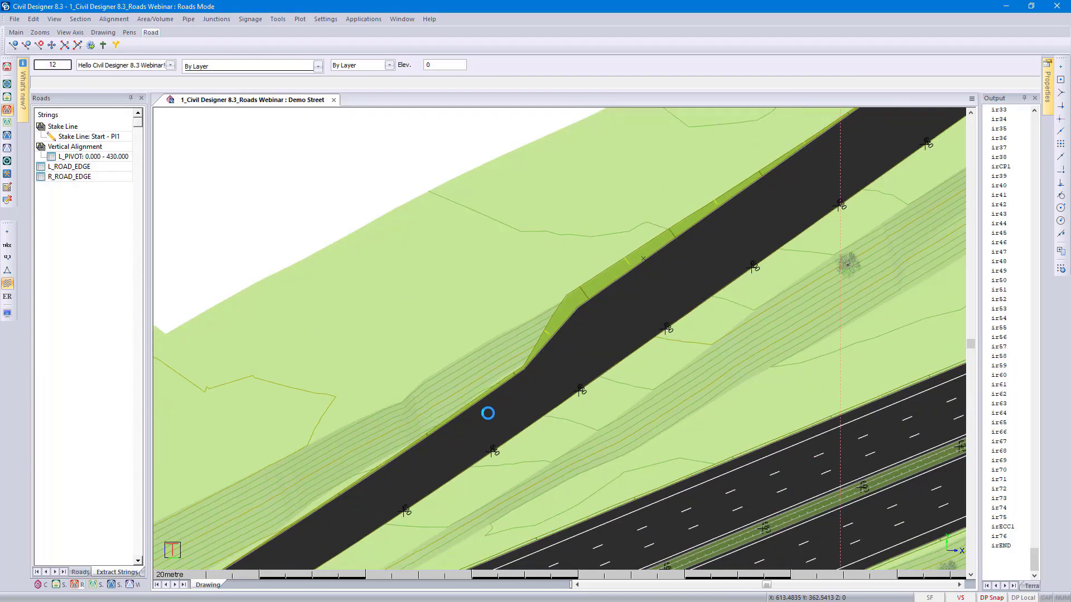
middle_click_drag(488, 413, 890, 183)
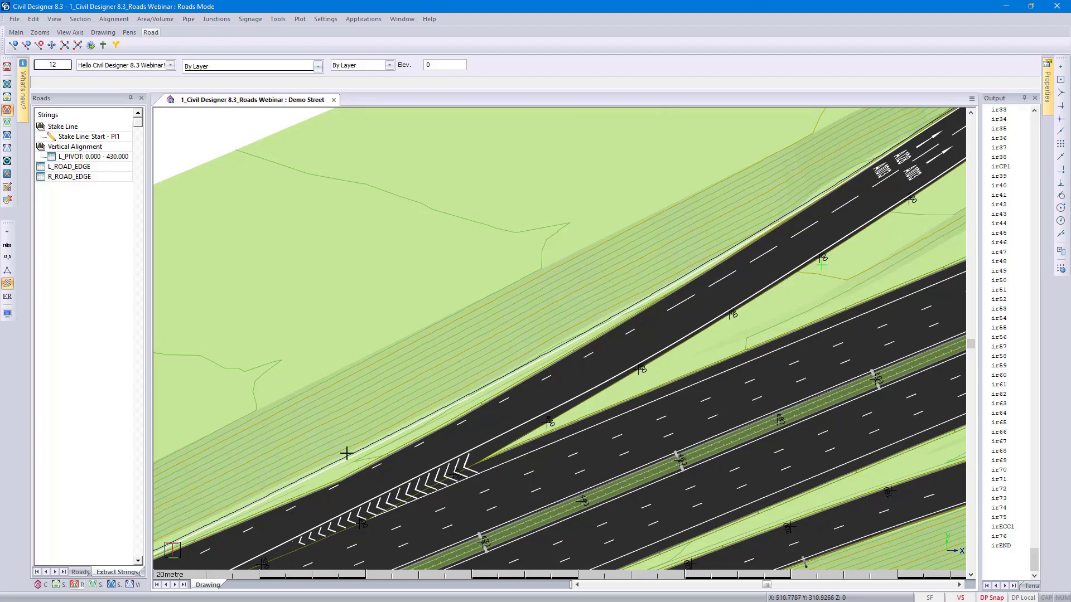
scroll(363, 449, "up", 3)
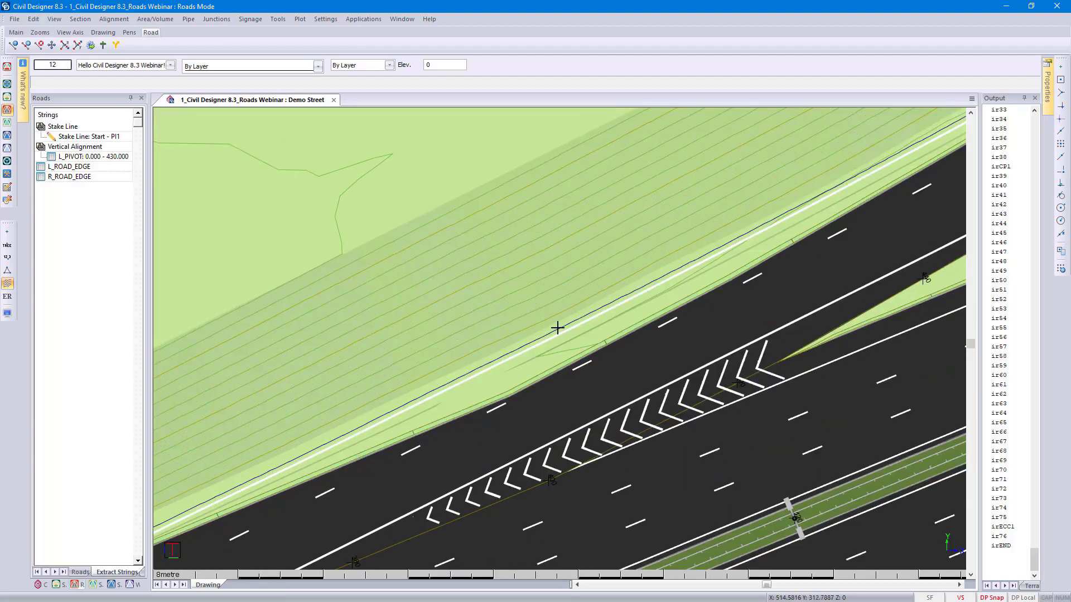
left_click(114, 19)
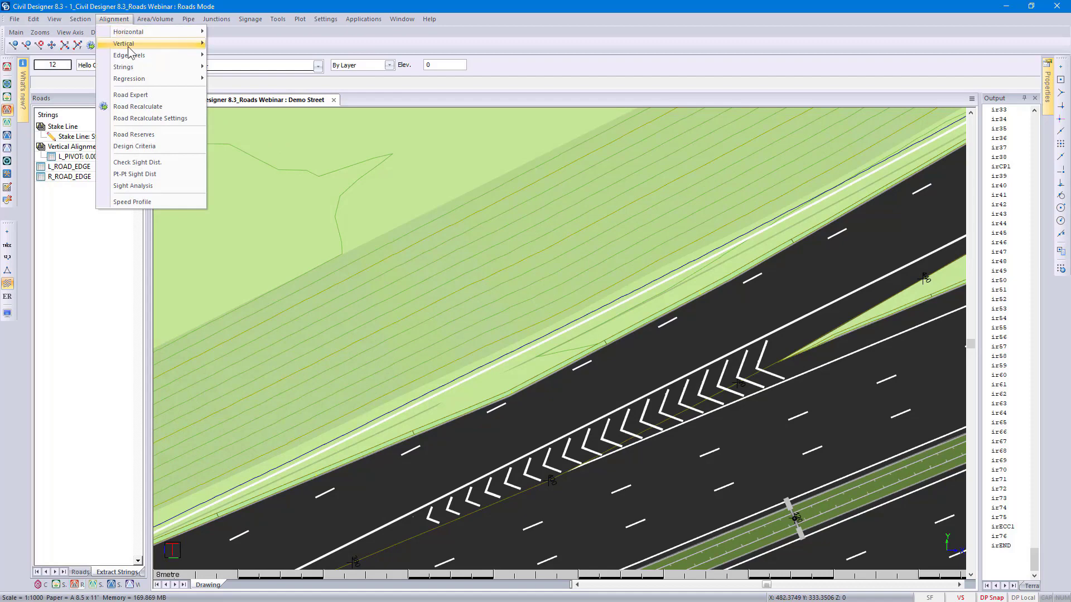
mouse_move(146, 82)
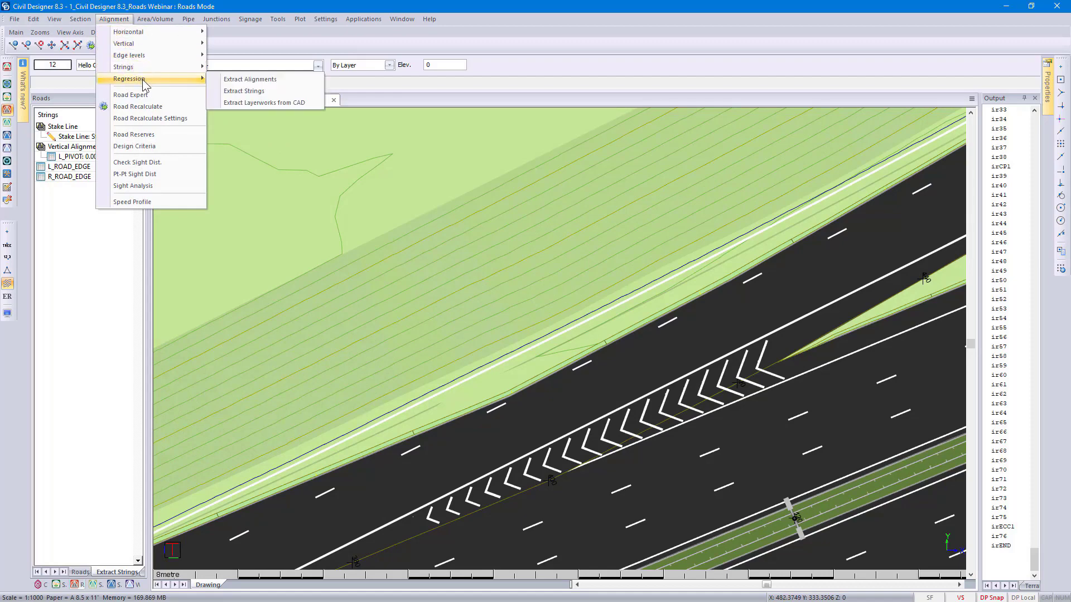
left_click(262, 91)
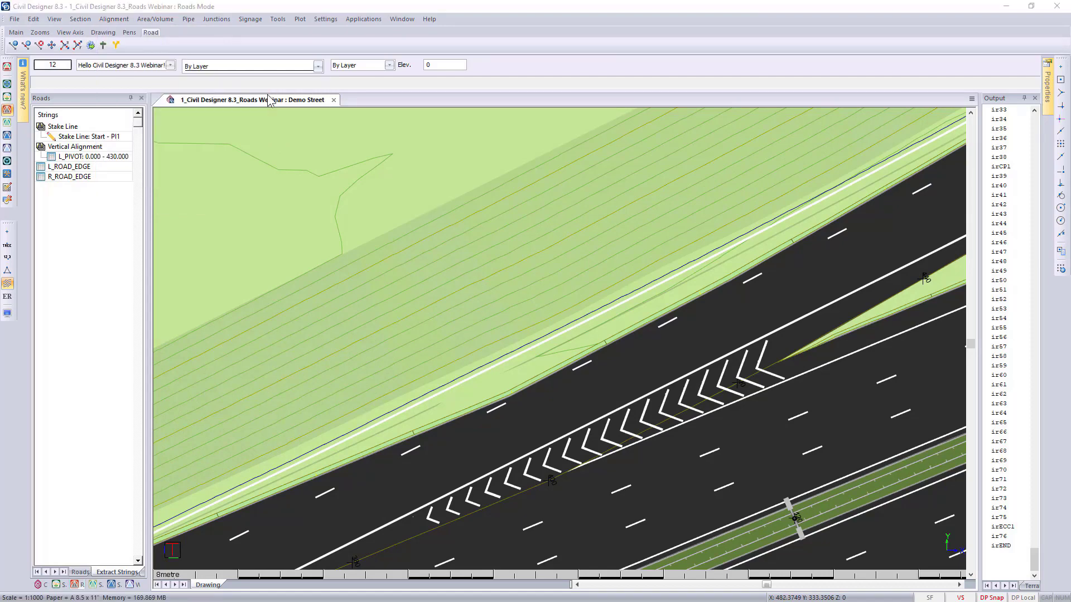
left_click(480, 331)
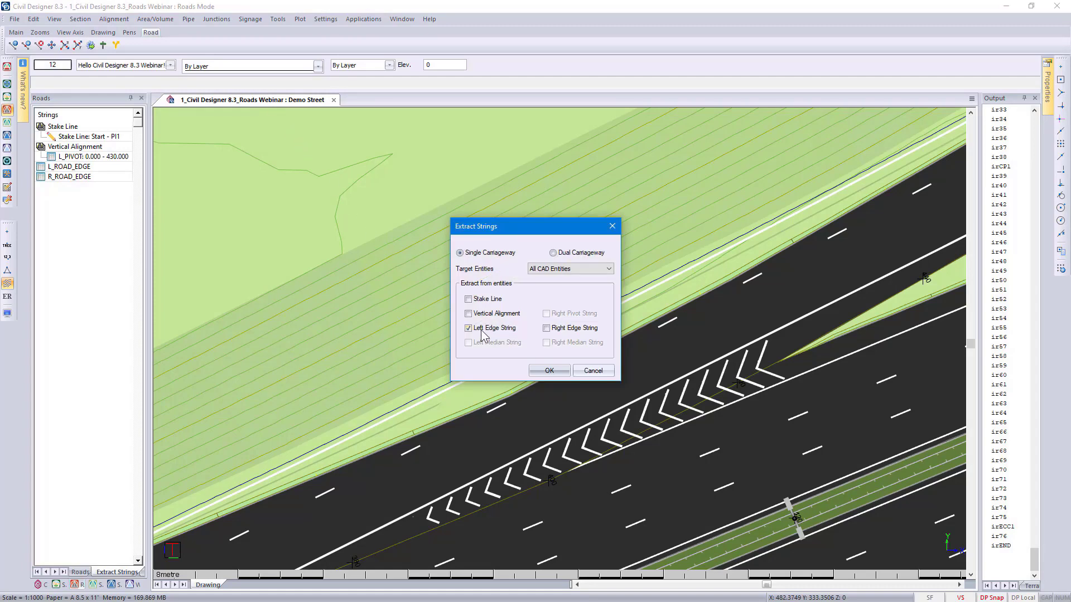
left_click(540, 371)
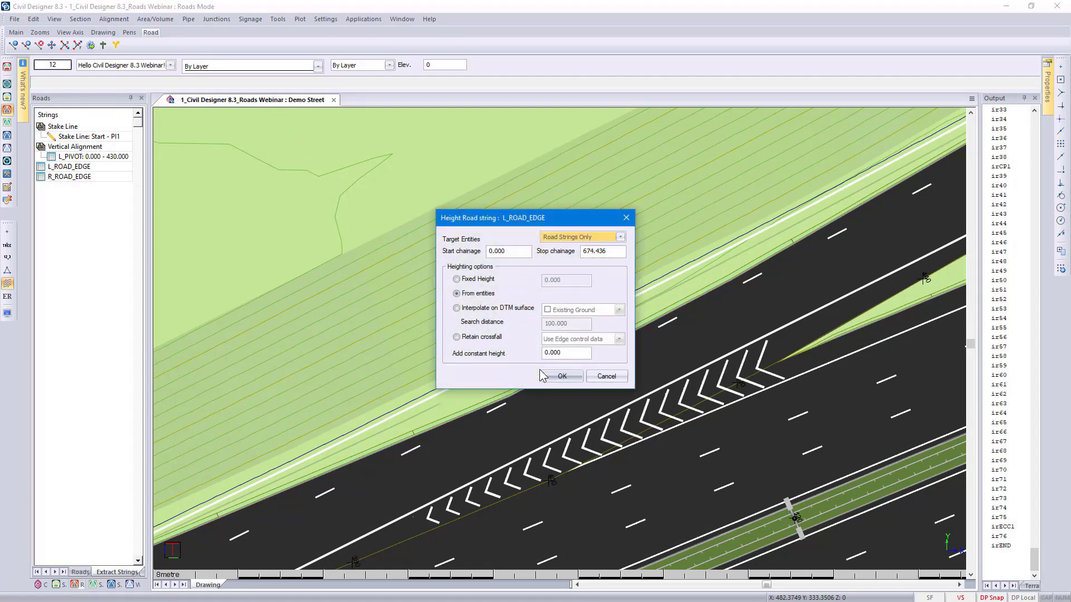
- Set the L_ROAD_EDGE heighting to target all CAD entities and retain the crossfall using edge control data
left_click(560, 237)
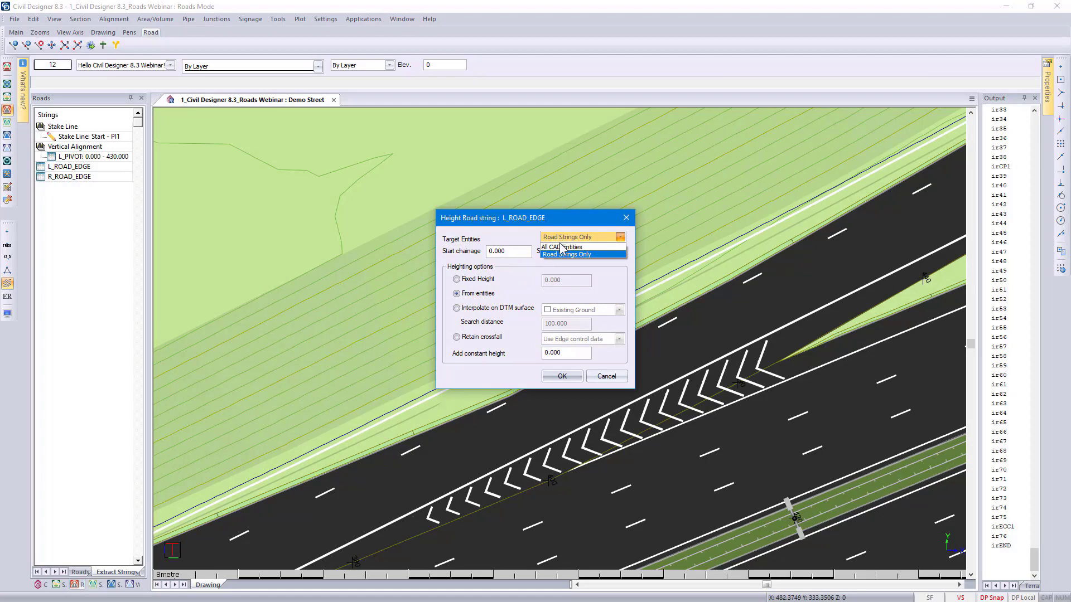
left_click(562, 247)
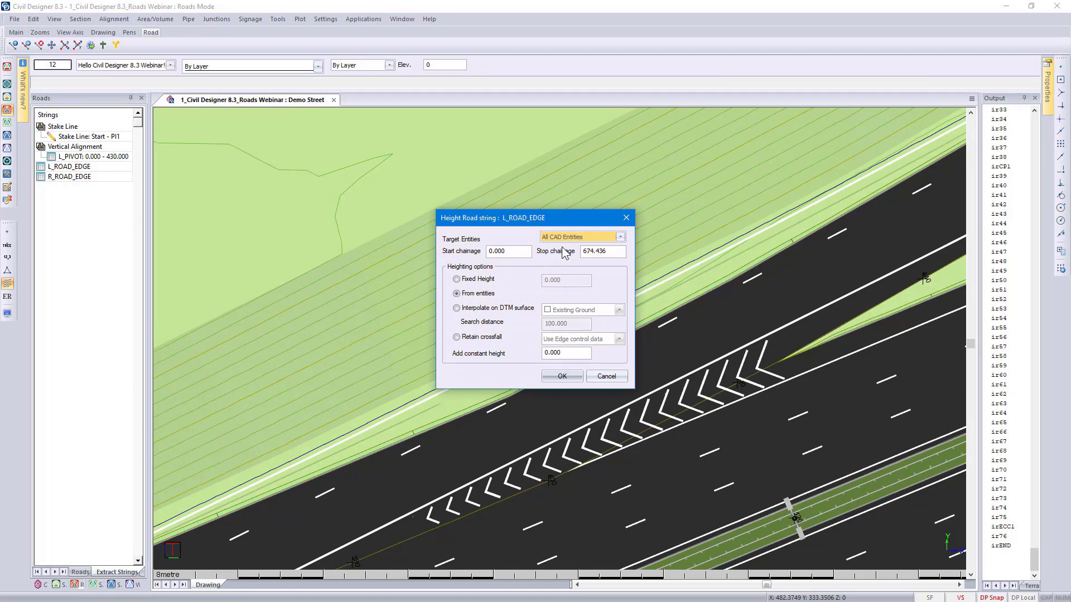
left_click(484, 338)
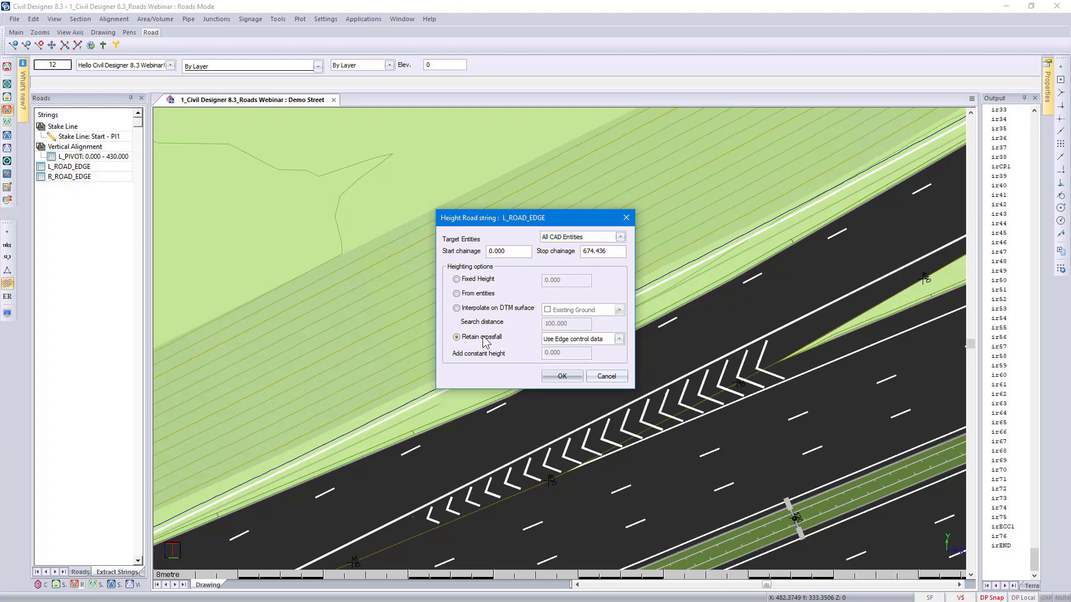
left_click(559, 376)
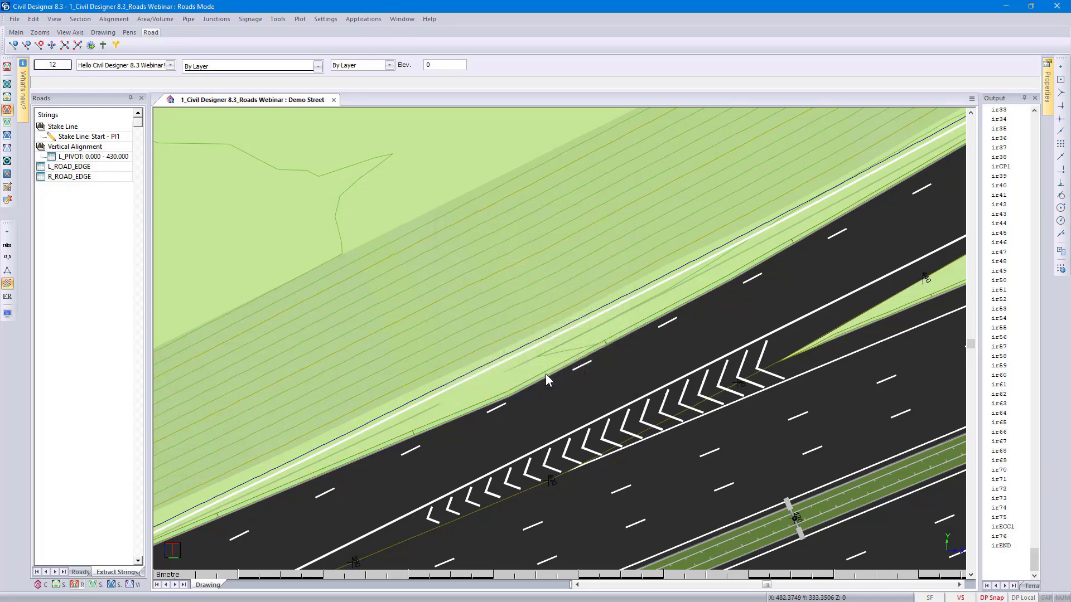
- Extract the left road edge string from the CAD line running along the outer edge marking beside the chevrons
left_click(524, 344)
right_click(524, 344)
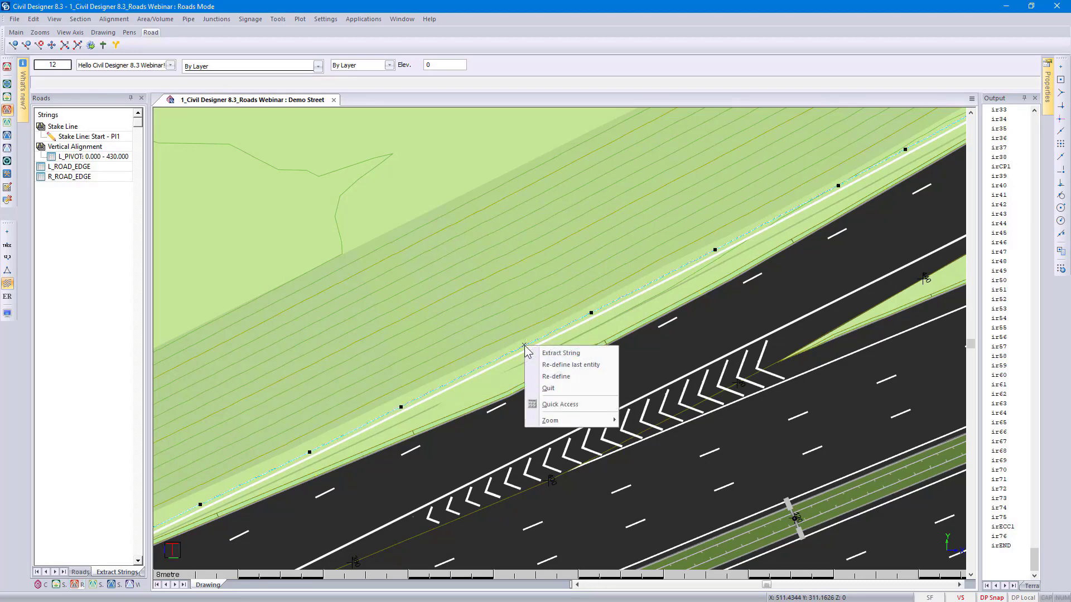
left_click(538, 353)
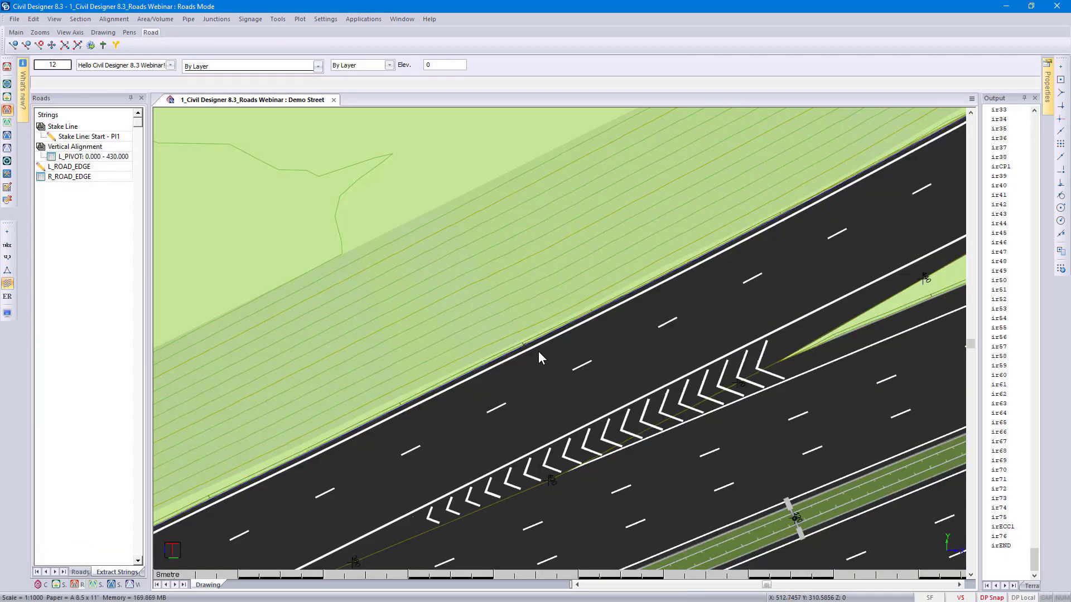
scroll(539, 357, "down", 3)
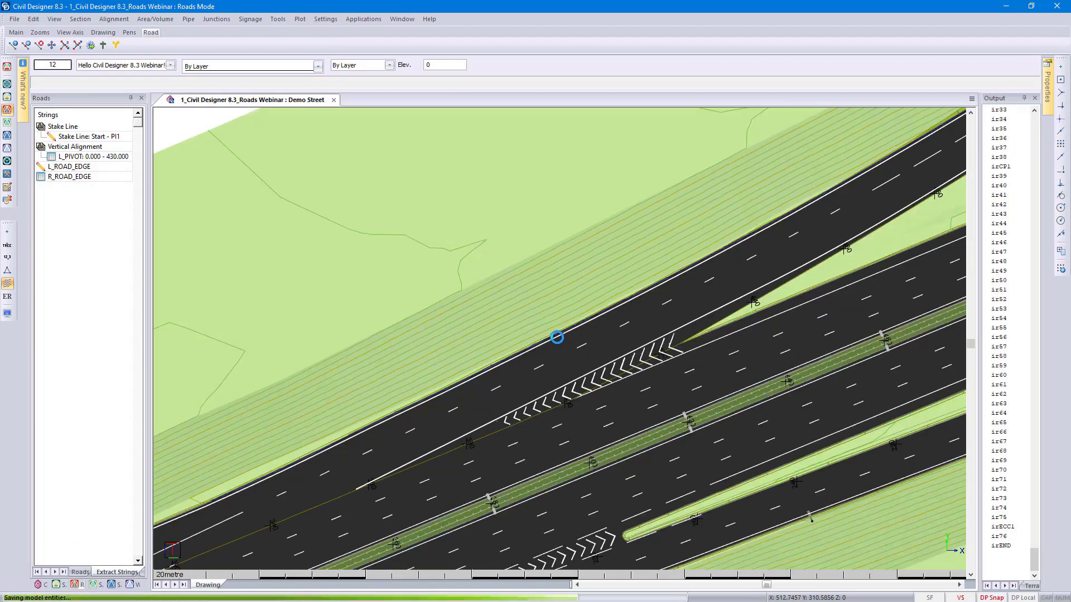
scroll(559, 339, "down", 2)
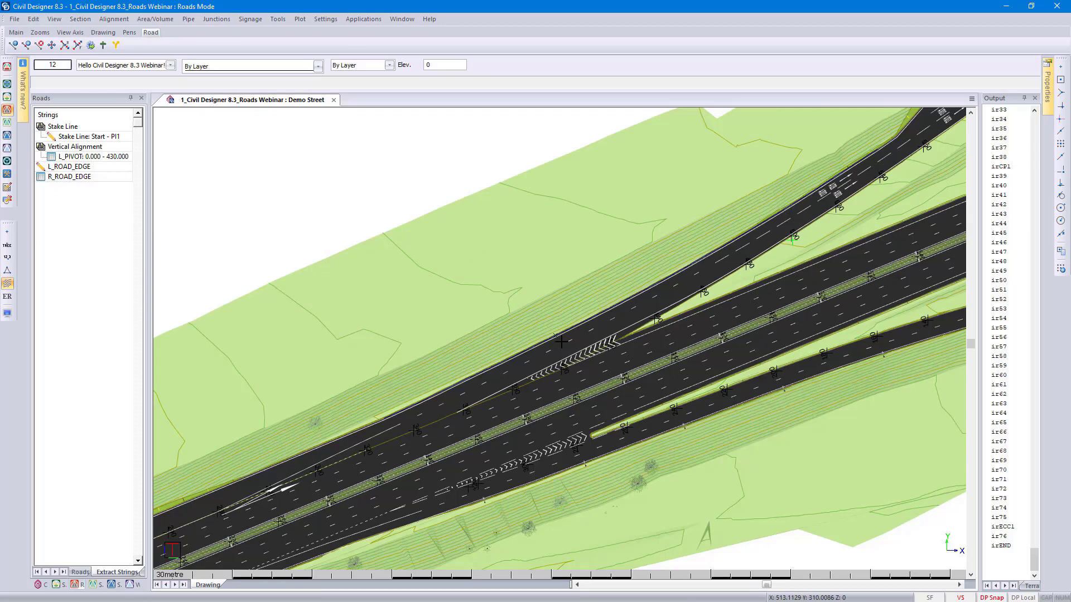
- Create a new linear road furniture item named Demo Rail in the Linear Road Furniture Editor
scroll(561, 341, "up", 4)
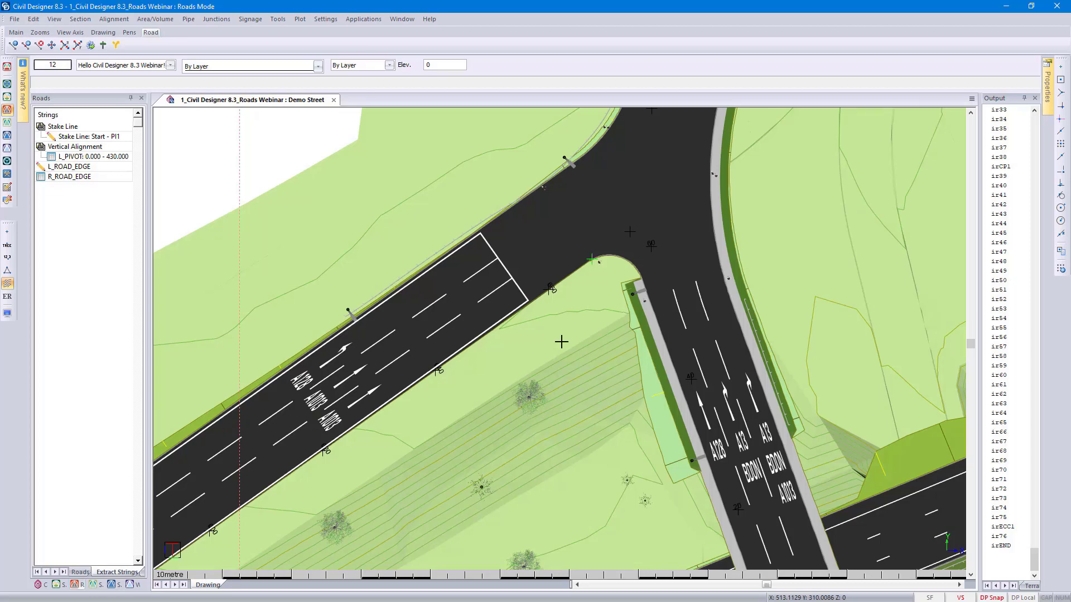
left_click(252, 19)
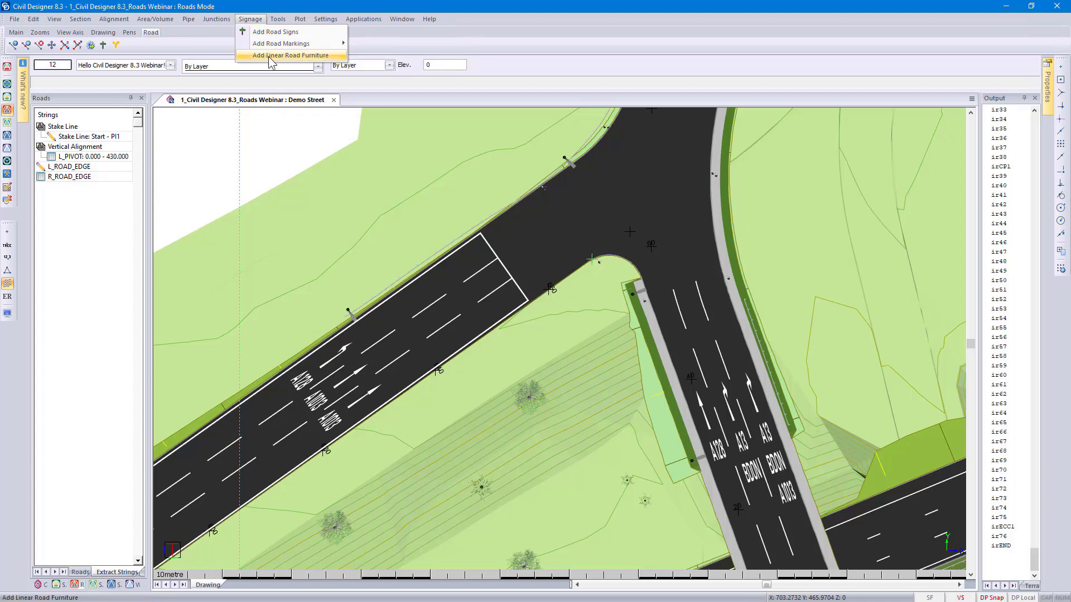
mouse_move(279, 20)
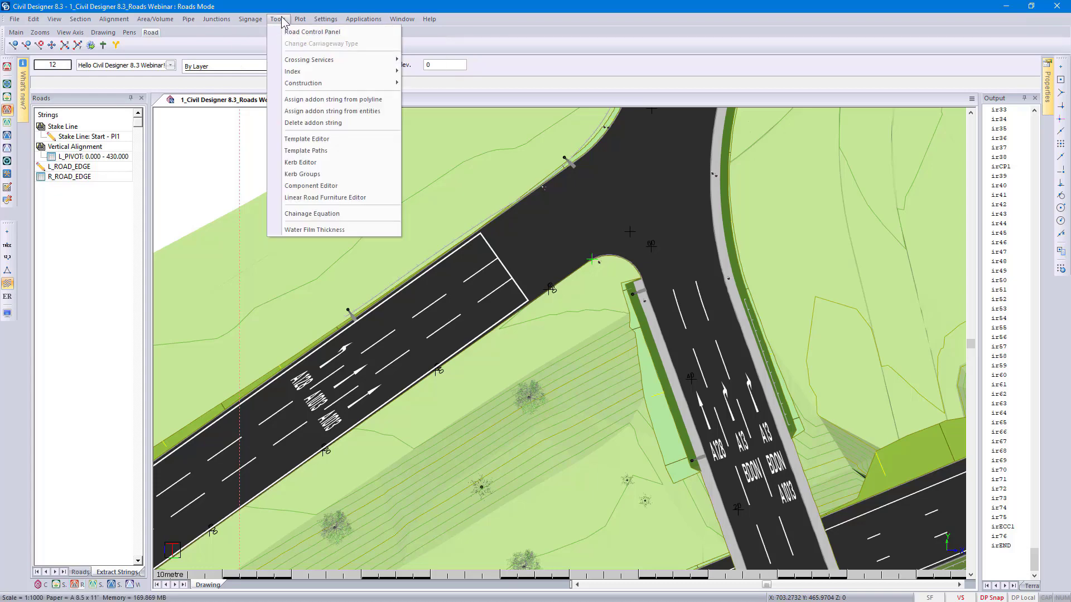
left_click(329, 198)
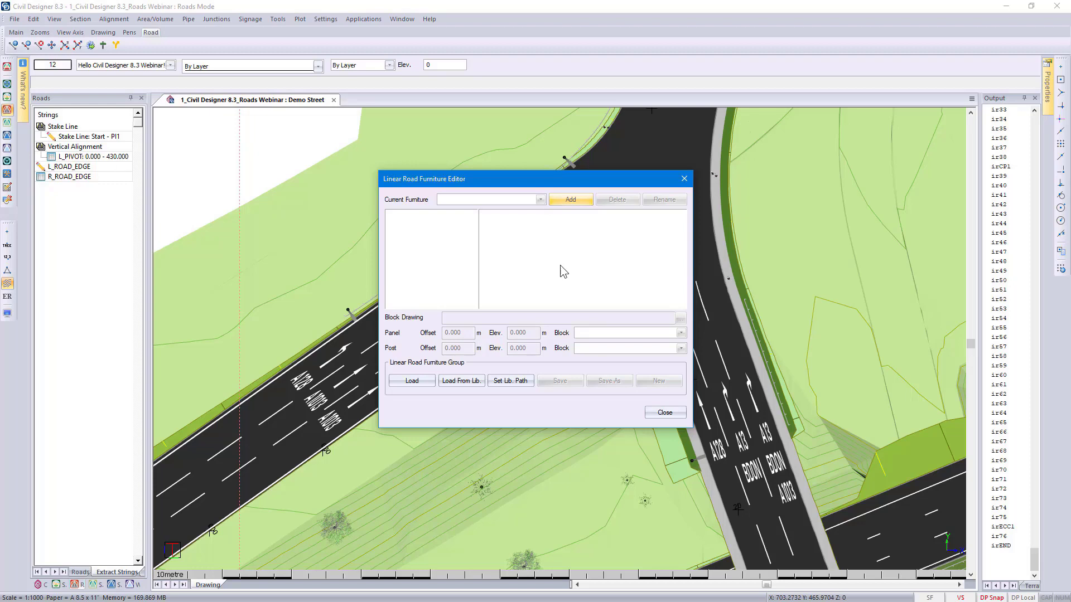
left_click(576, 199)
type("Demo Rail")
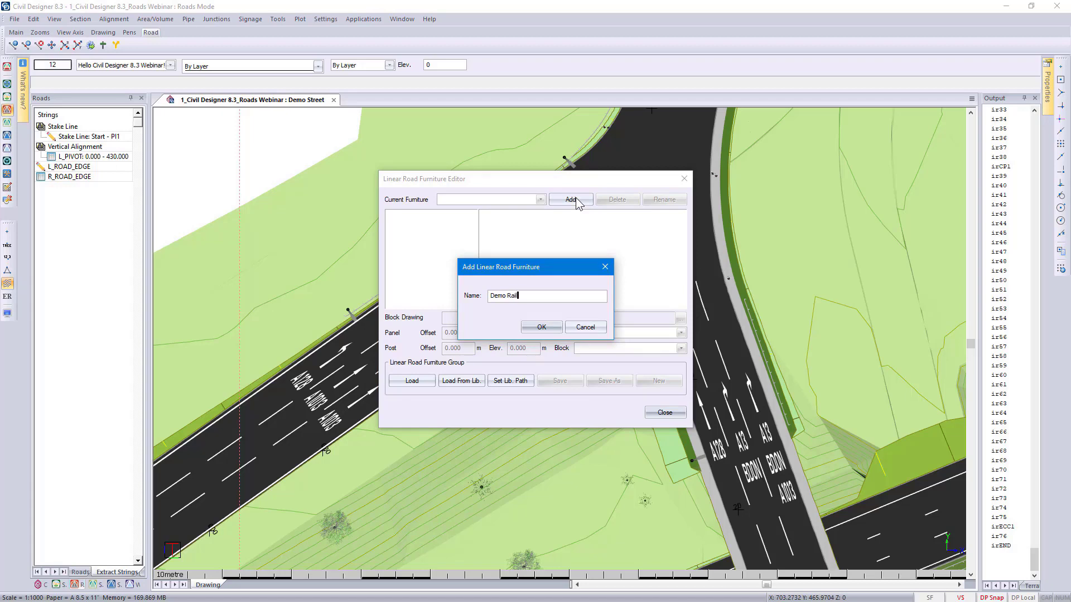
left_click(542, 327)
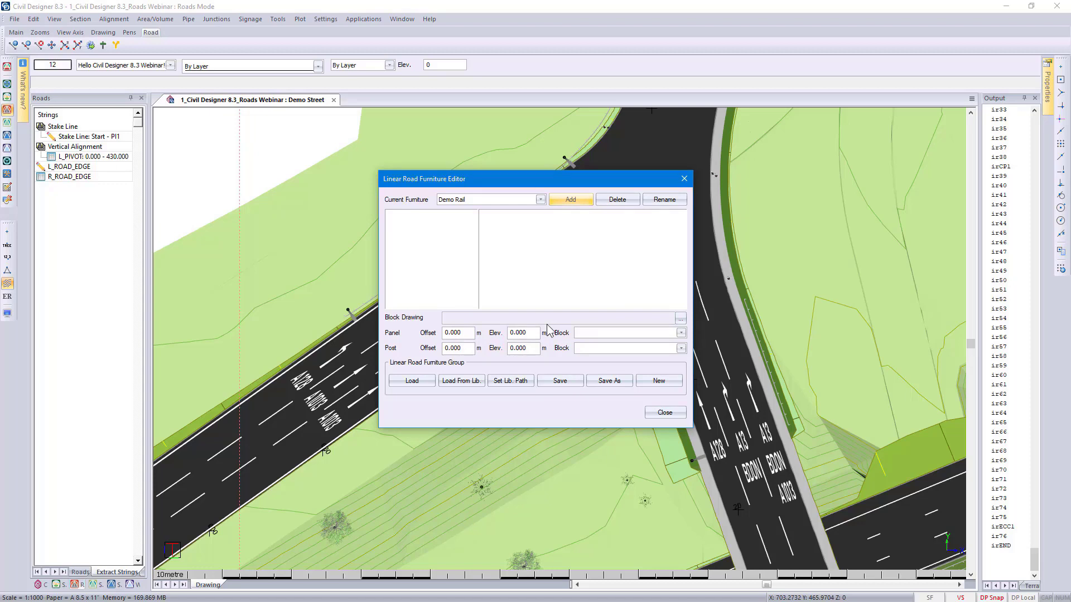
- Assign the Sample Blocks drawing to Demo Rail and set its panel block to Box Beam Rail
left_click(677, 321)
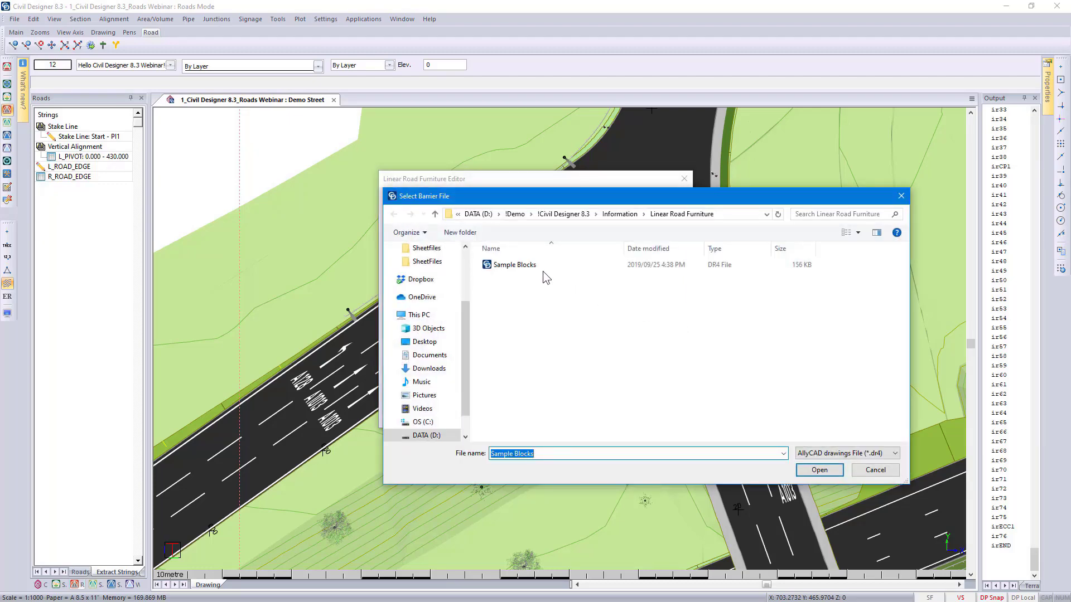
left_click(537, 266)
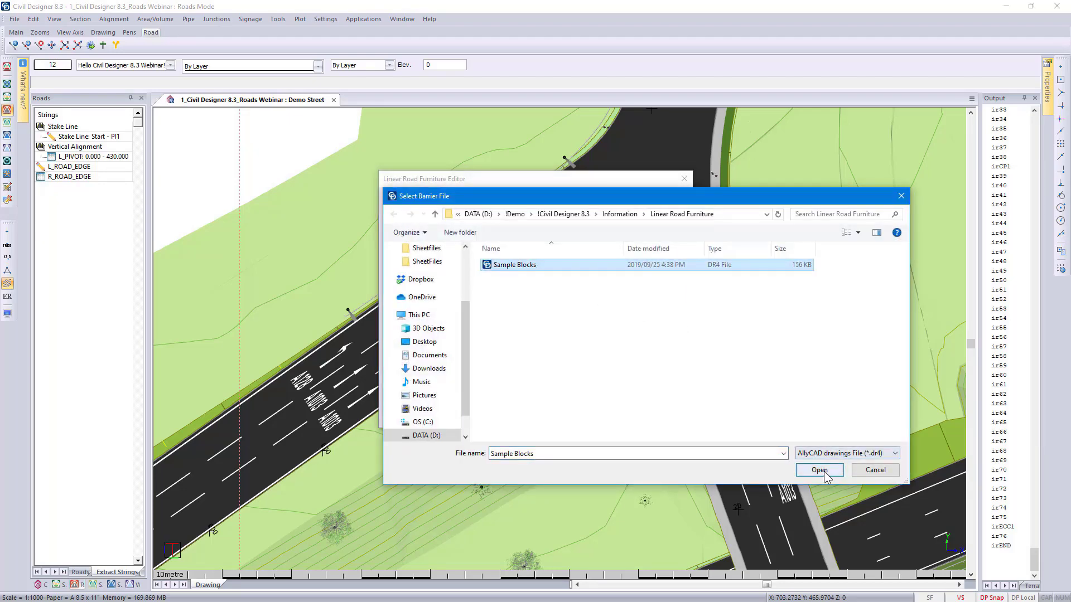
left_click(819, 470)
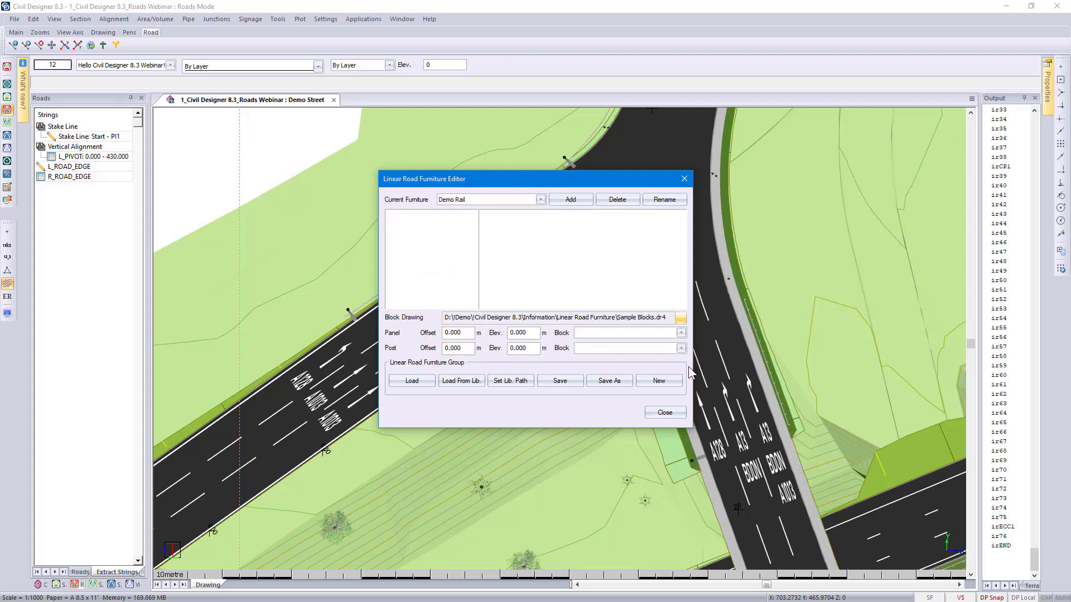
left_click(681, 334)
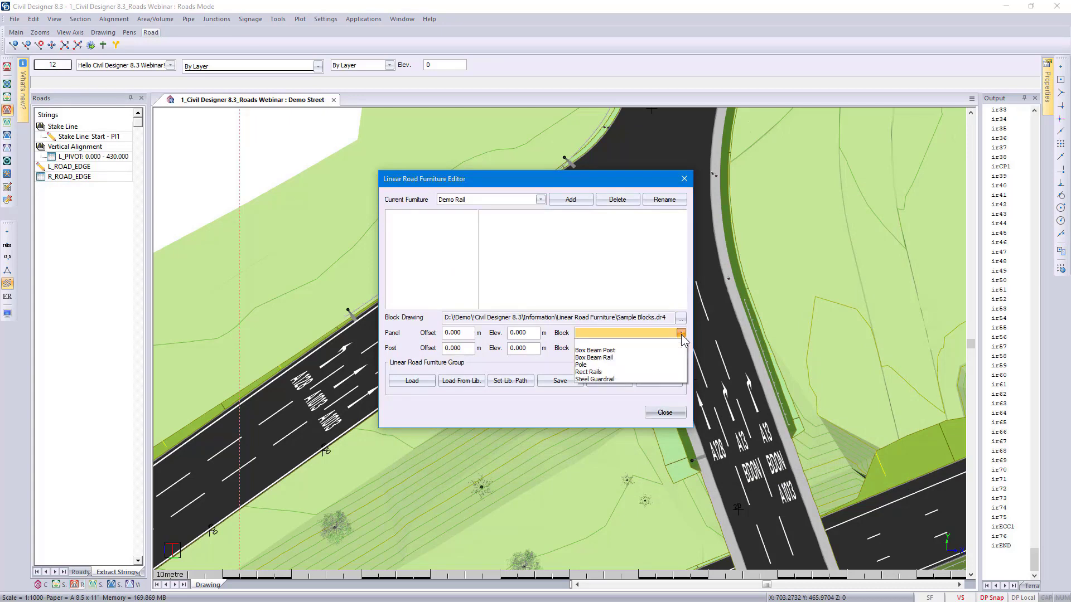
left_click(661, 350)
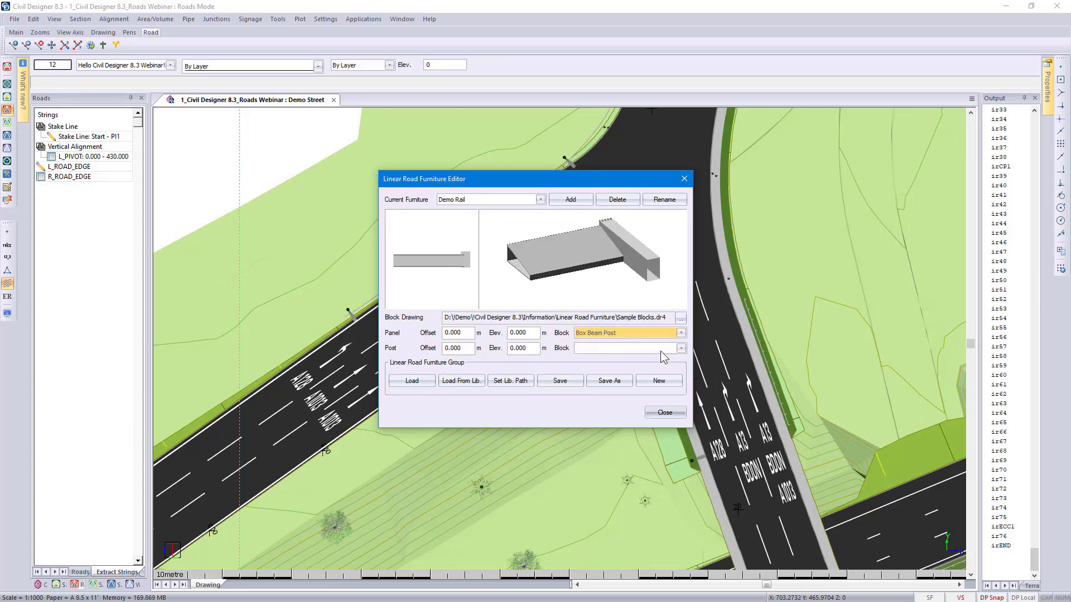
scroll(643, 334, "down", 1)
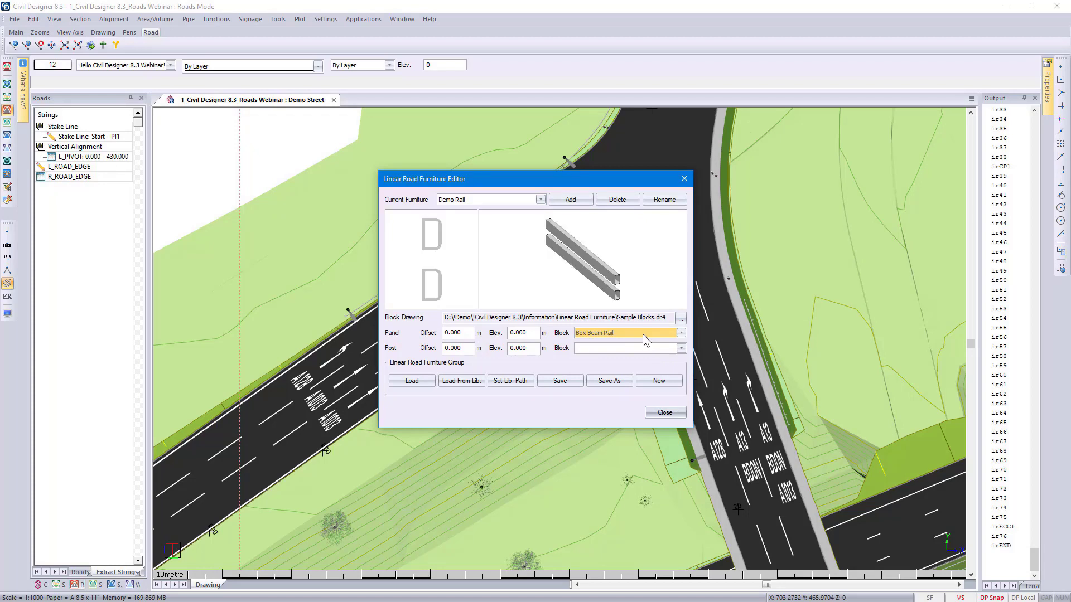
- Preview the Pole, Rect Rails and Steel Guardrail panel blocks for Demo Rail, and return to Box Beam Rail
scroll(642, 334, "down", 1)
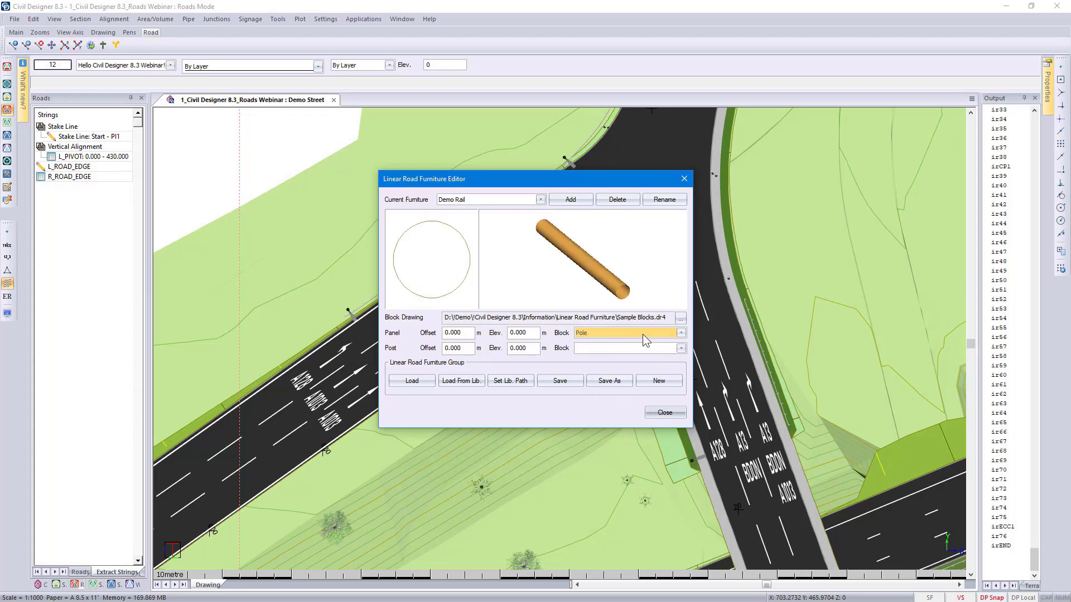
scroll(642, 333, "down", 1)
scroll(643, 334, "down", 1)
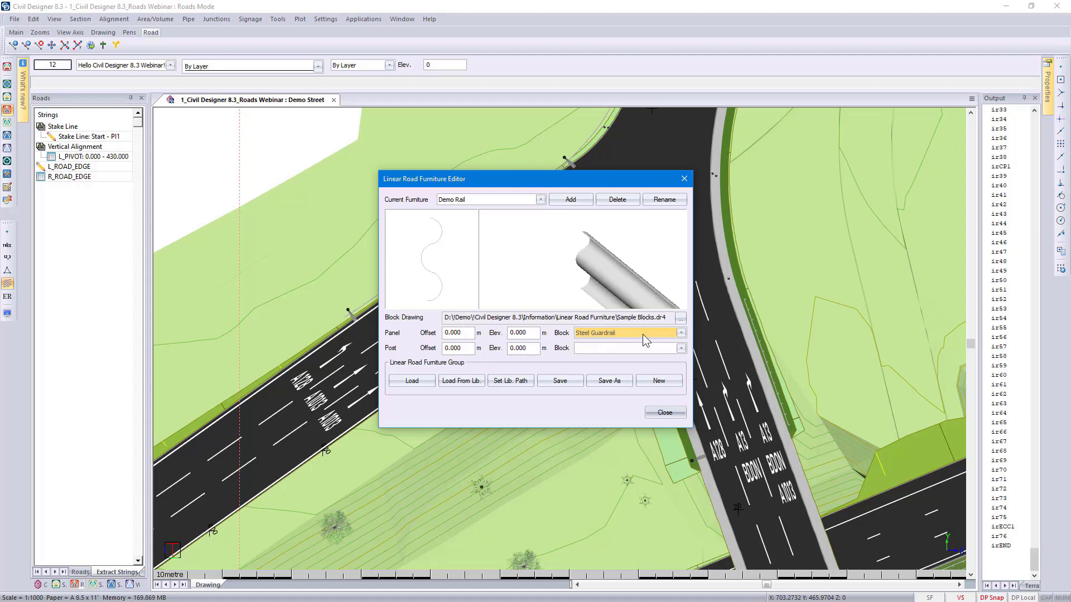
scroll(642, 334, "up", 1)
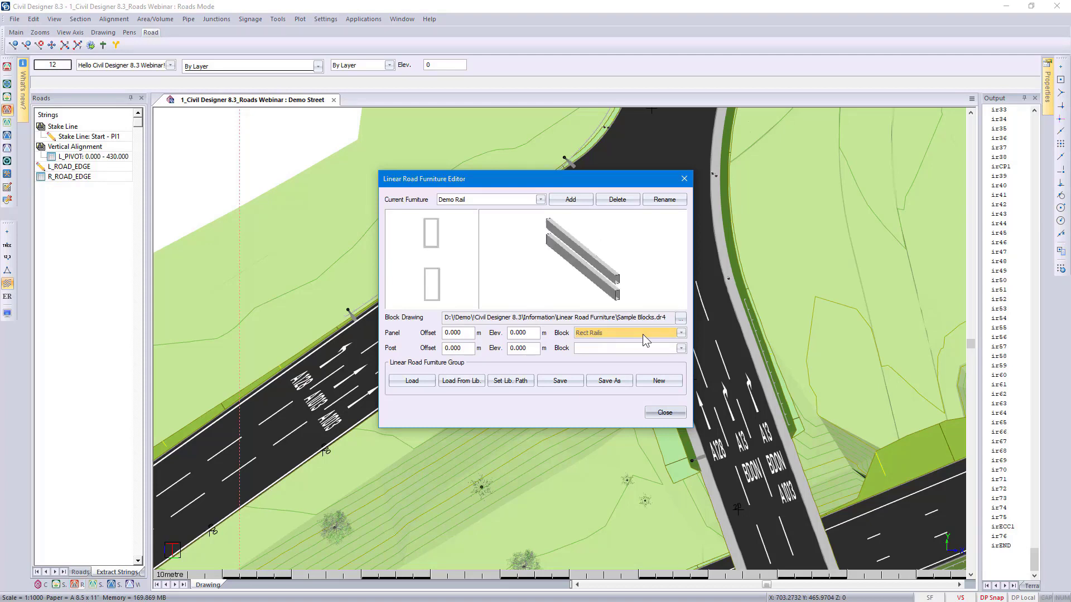
scroll(643, 333, "up", 1)
scroll(643, 333, "up", 1)
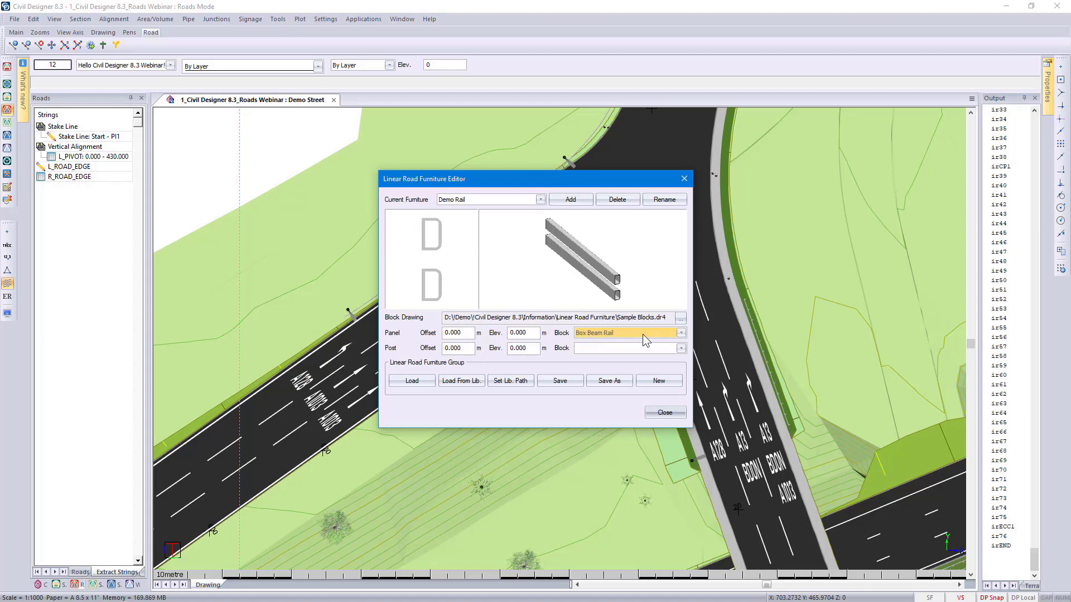
- Set the post block of Demo Rail to Box Beam Post
left_click(681, 348)
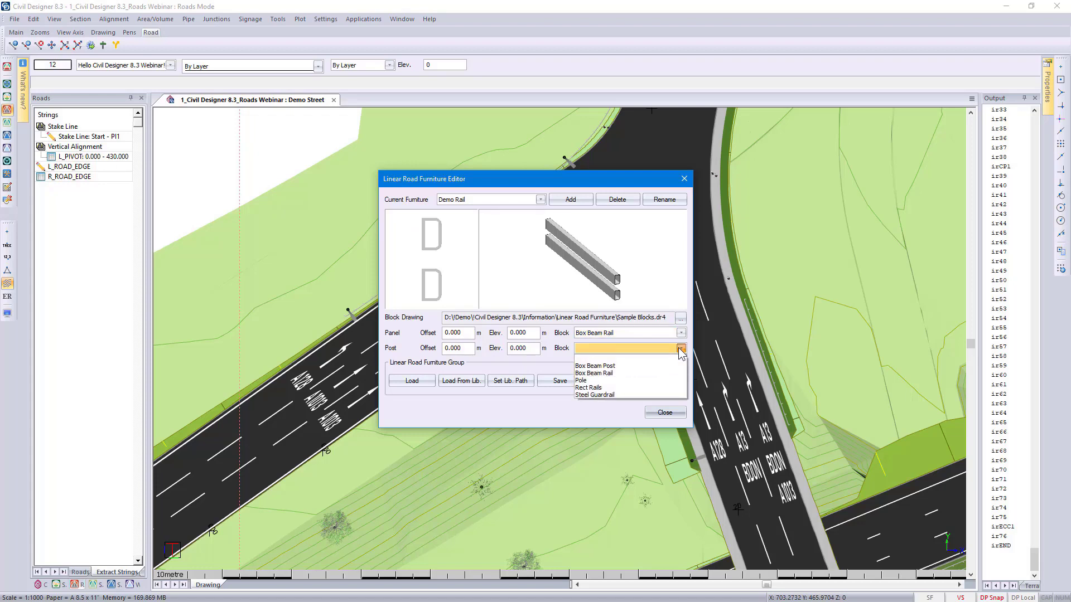
left_click(660, 381)
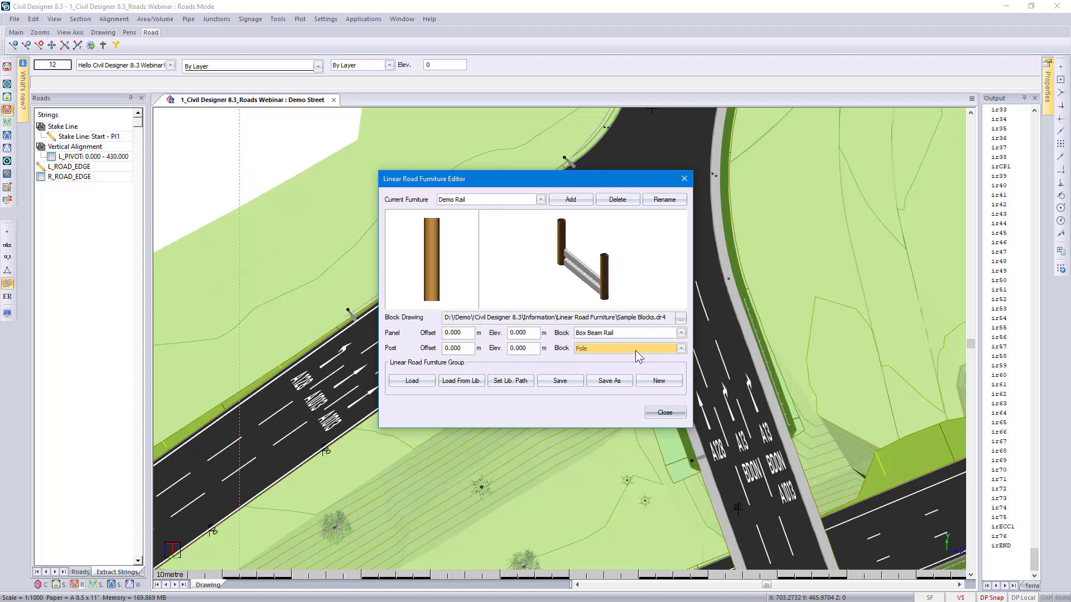
scroll(636, 352, "up", 1)
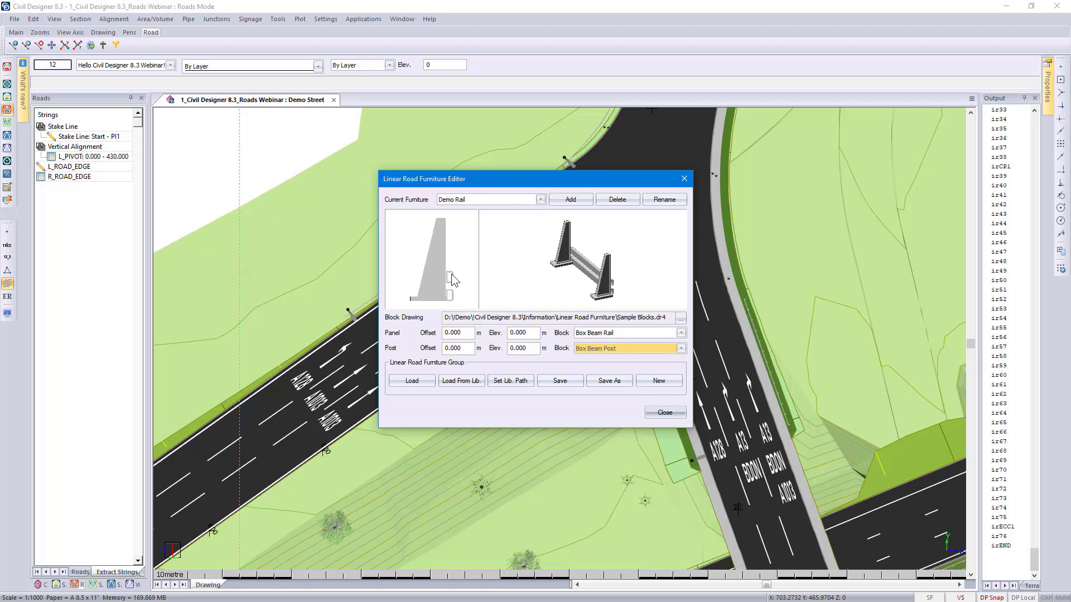
- Set the Demo Rail panel's elevation to 0.3 m and its offset to 0.001 m
left_click(529, 332)
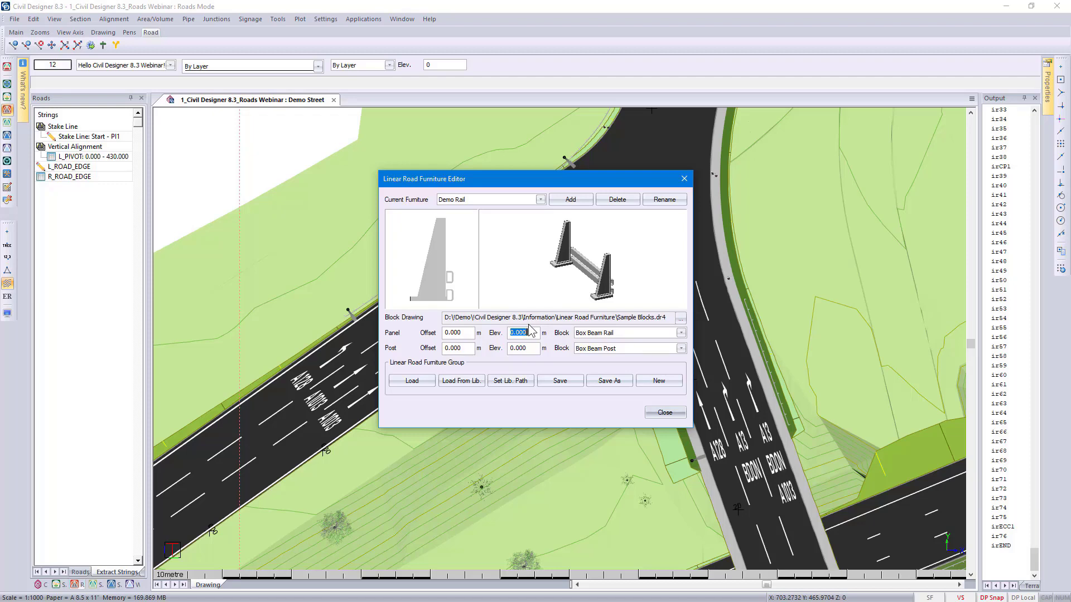
type("0.3")
left_click(469, 333)
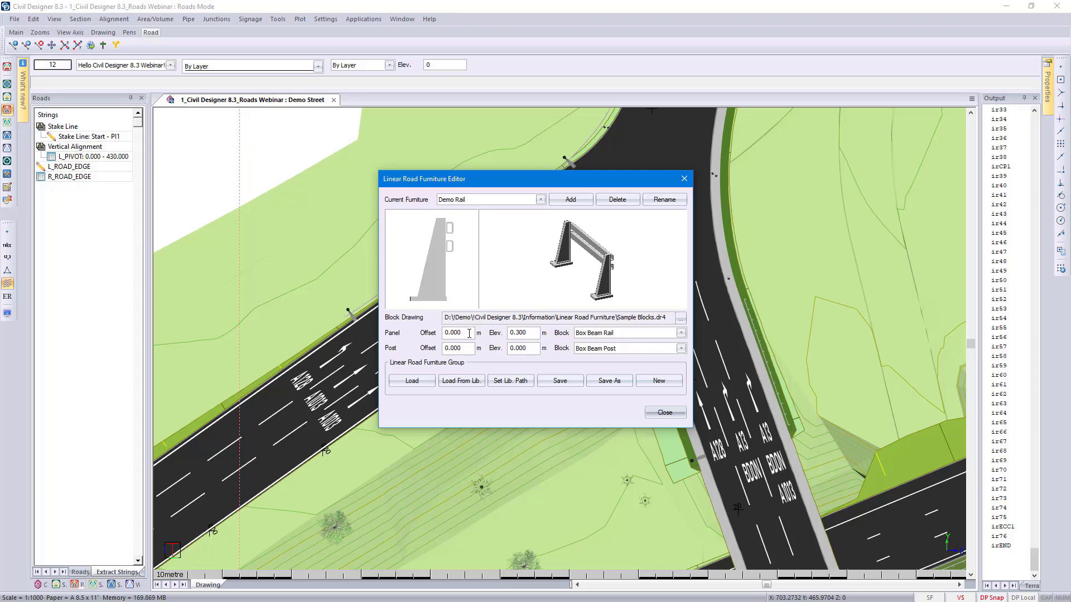
key("BackSpace")
type("1")
- Save the linear road furniture group over the Demo Rail.lrf file and close the furniture editor
left_click(611, 383)
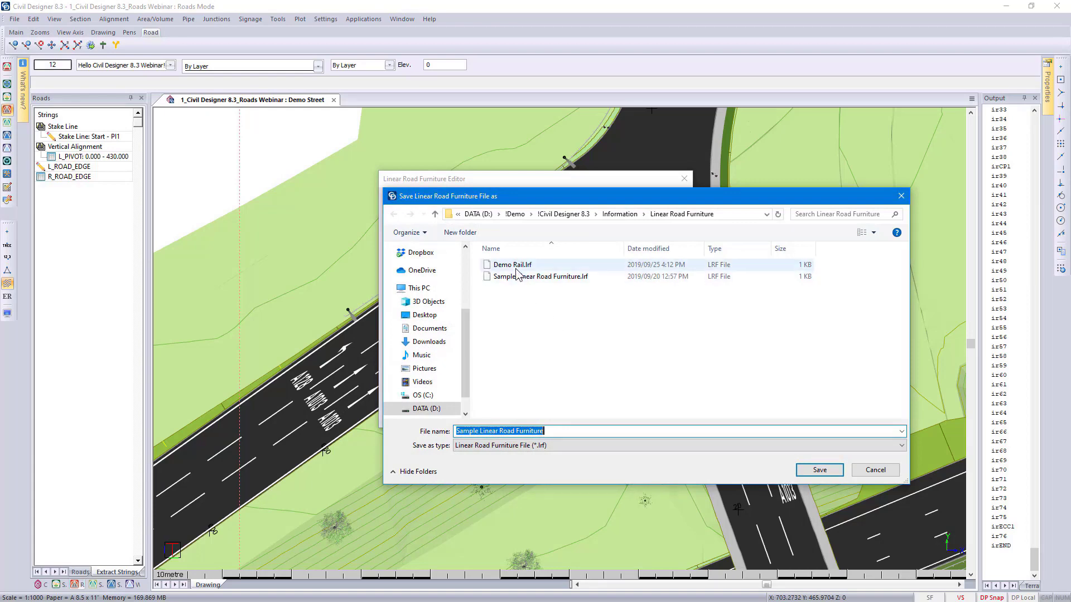
left_click(512, 265)
left_click(819, 470)
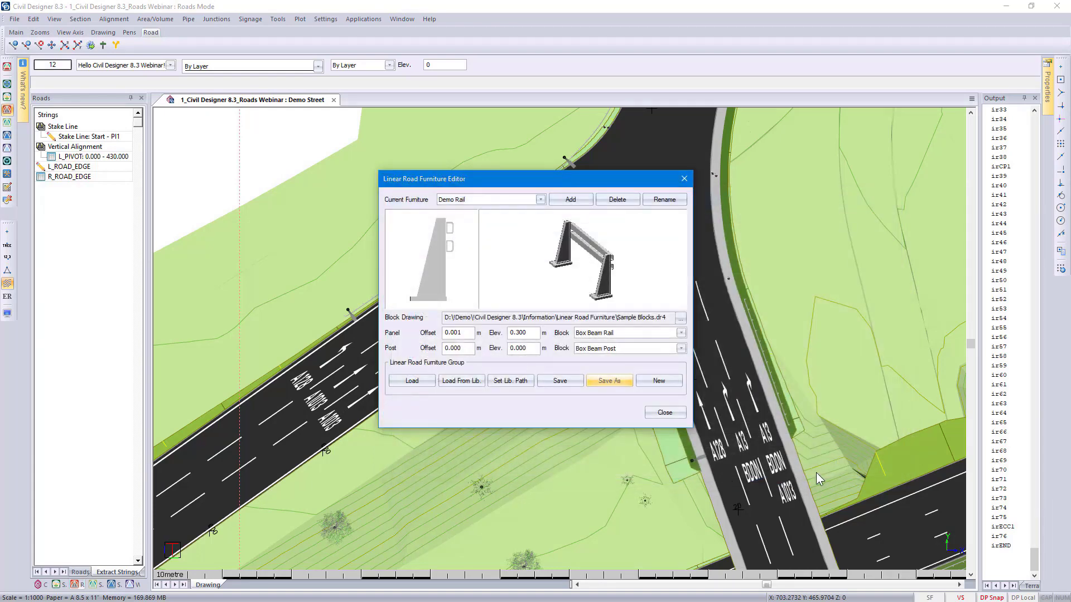
left_click(675, 414)
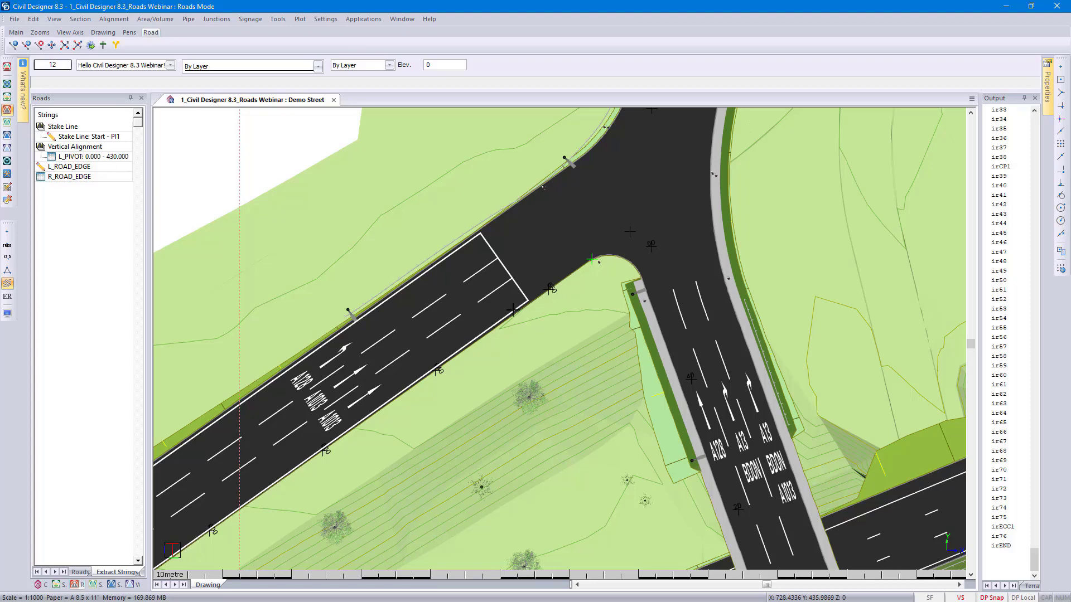
- Turn on plotting of line 1 in Demo Street's plan layout display settings and assign it to the R_ROAD_EDGE string
left_click(8, 313)
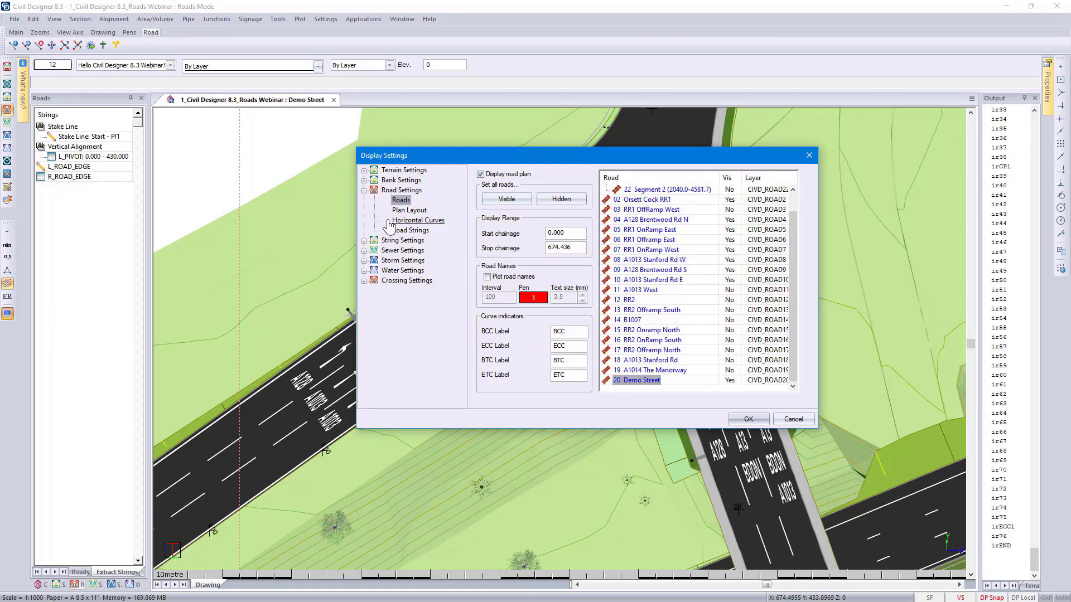
left_click(408, 212)
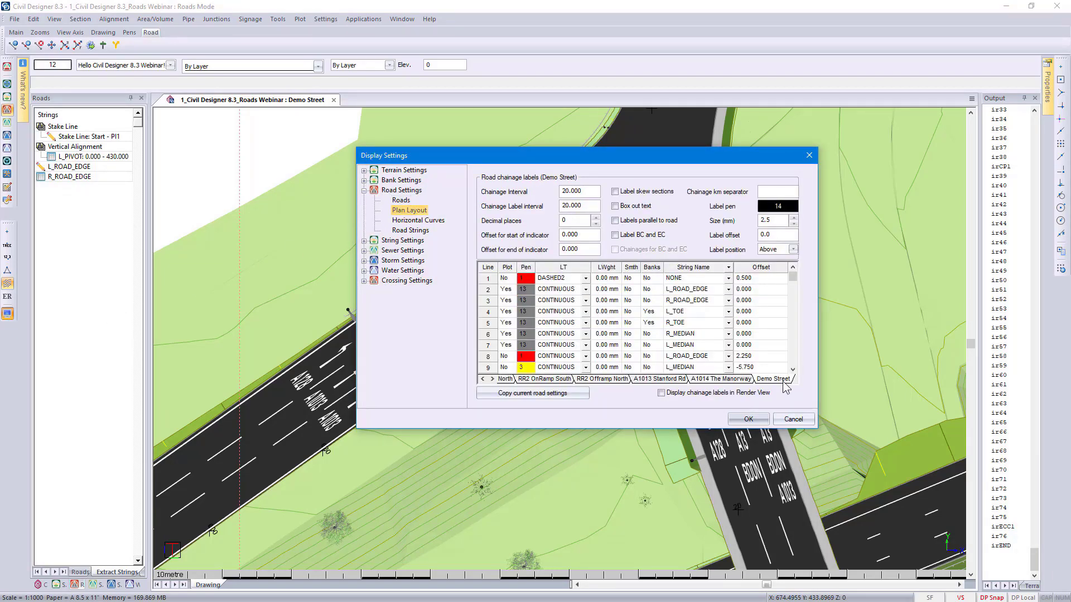
left_click(505, 279)
left_click(727, 279)
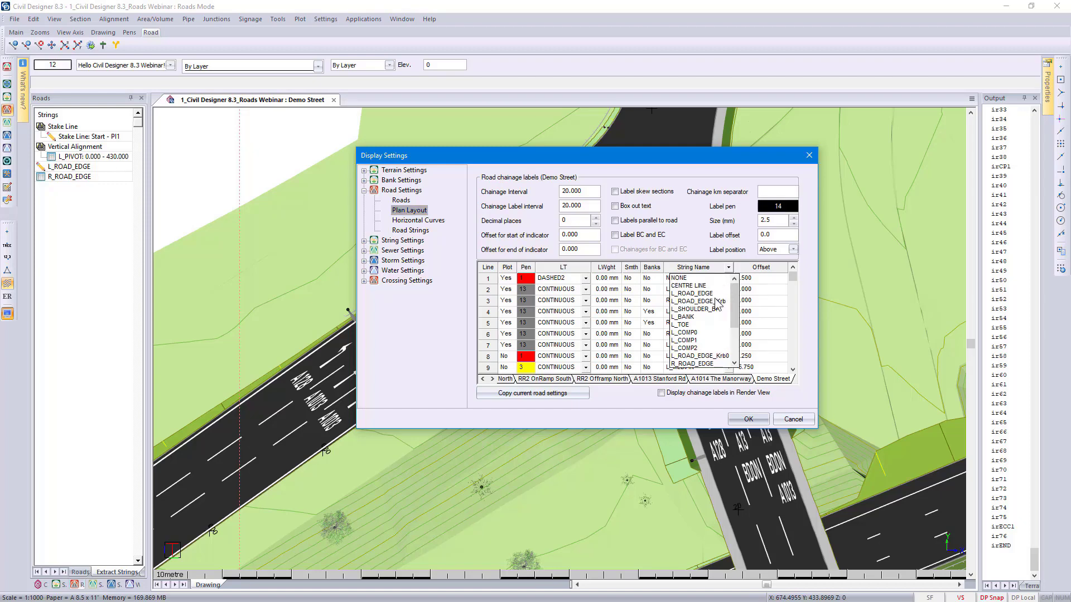
scroll(717, 301, "down", 3)
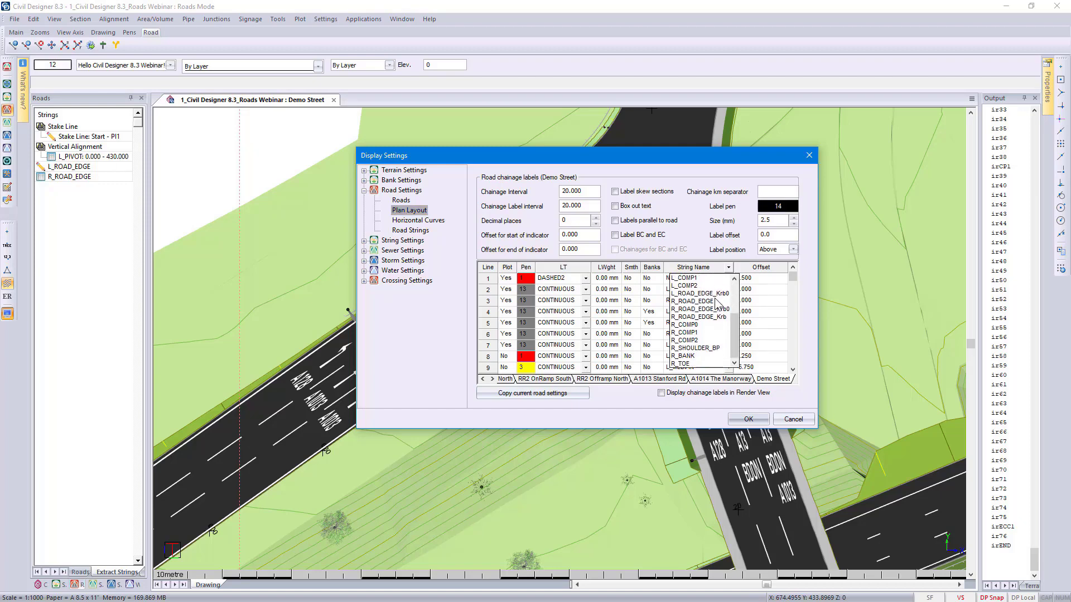
left_click(716, 301)
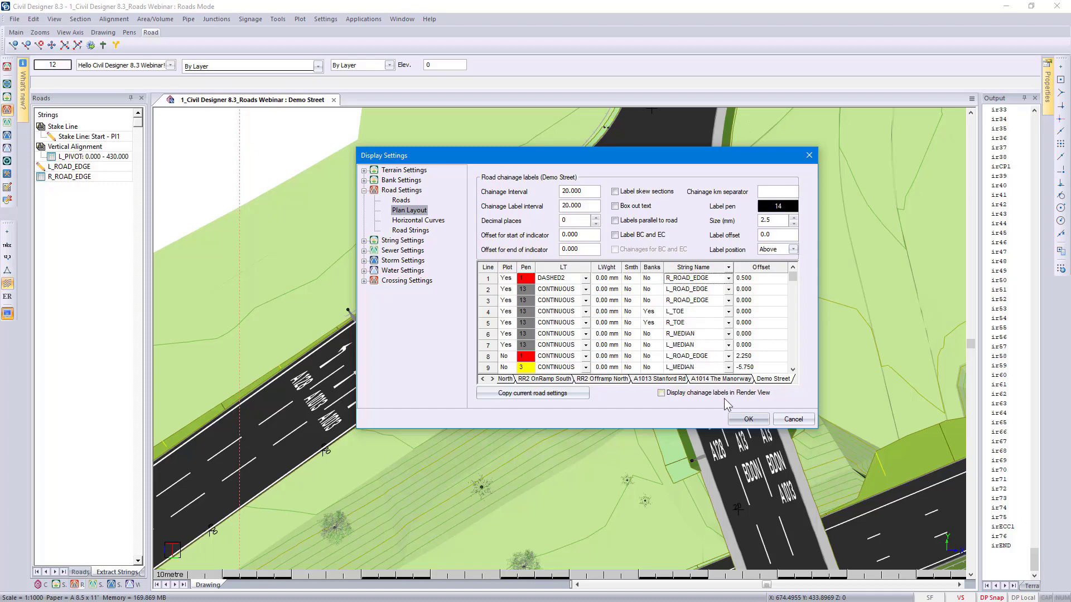
left_click(747, 419)
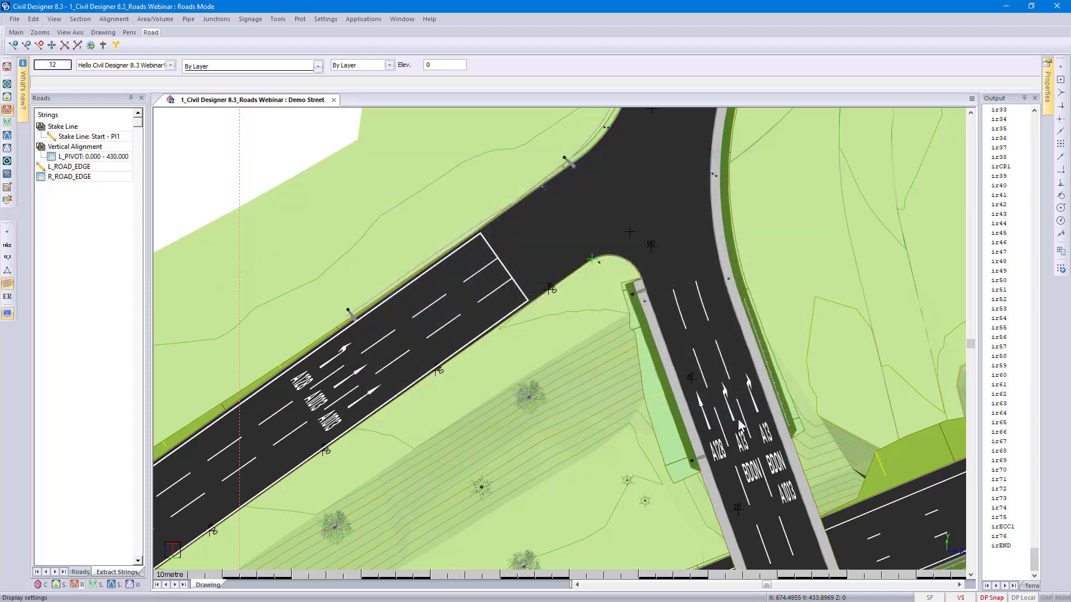
- Examine the red dashed display line along the road's right edge and switch the drawing to an isometric view
scroll(737, 420, "up", 3)
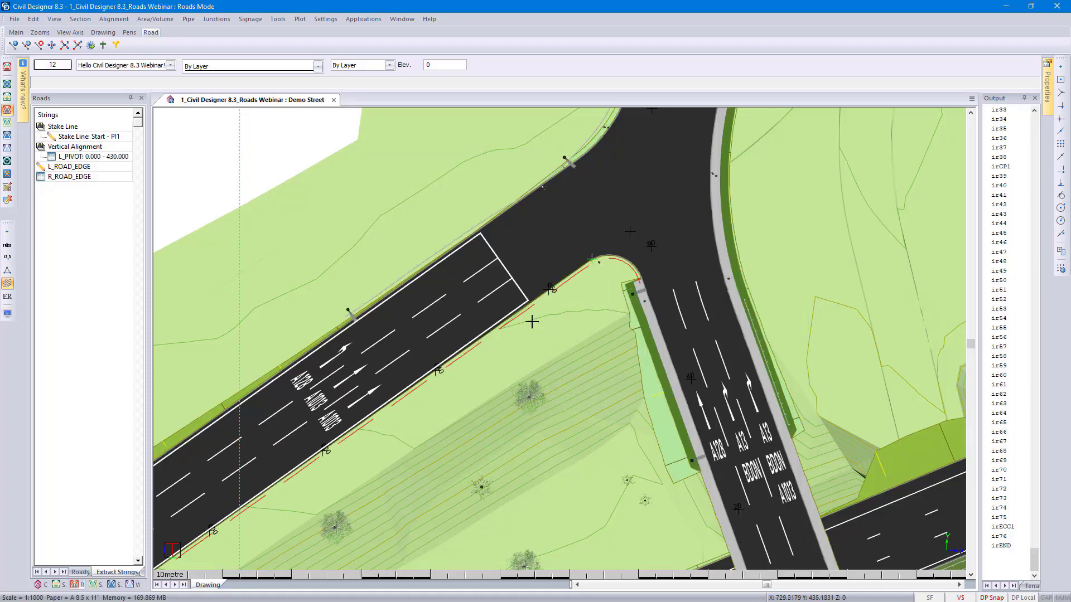
scroll(529, 322, "up", 2)
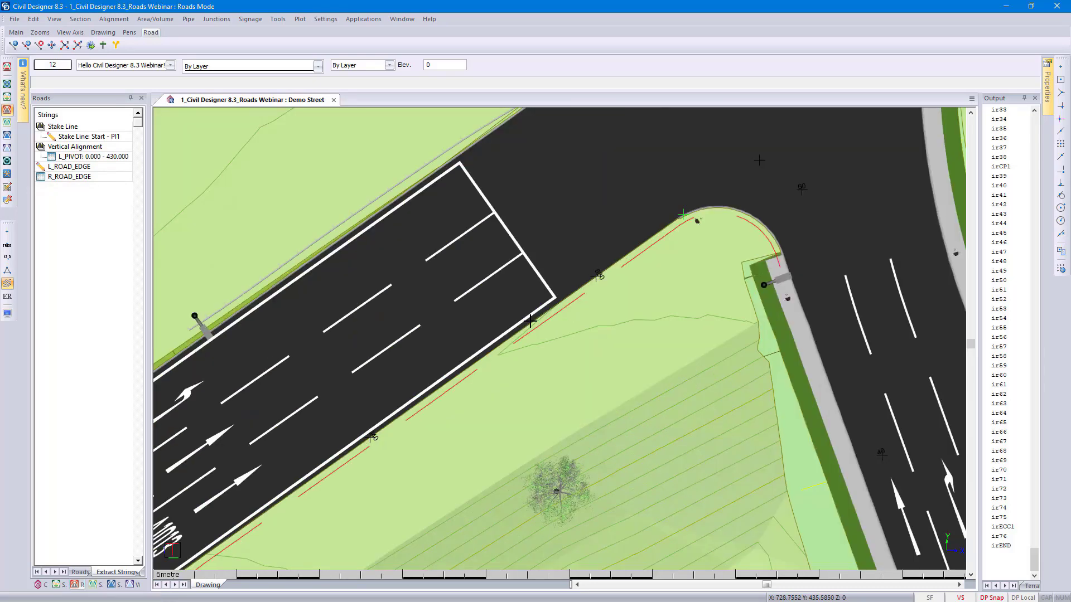
scroll(530, 321, "down", 2)
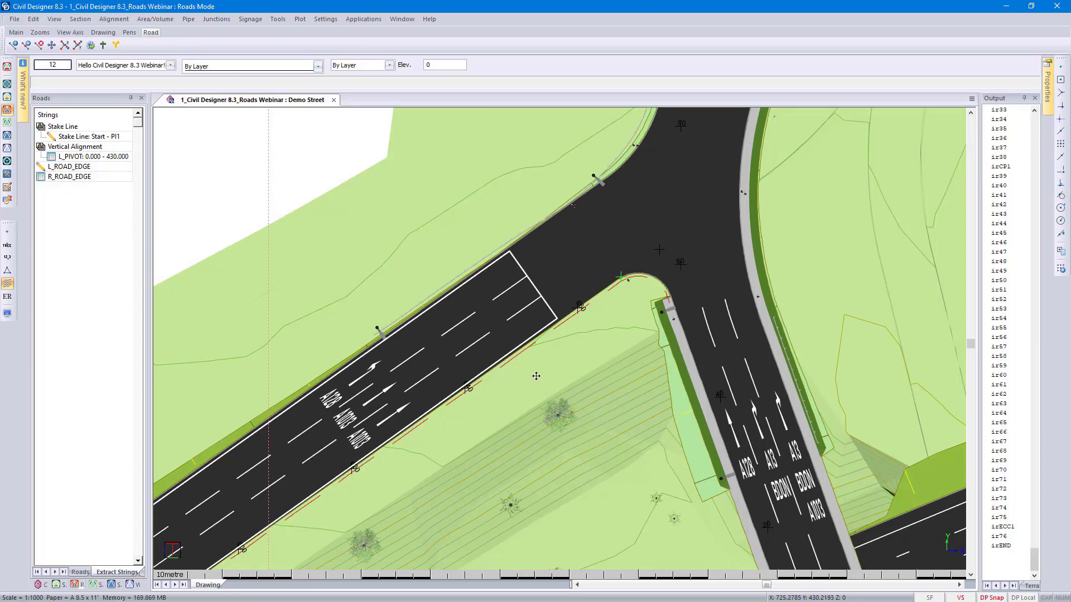
middle_click_drag(536, 377, 628, 315)
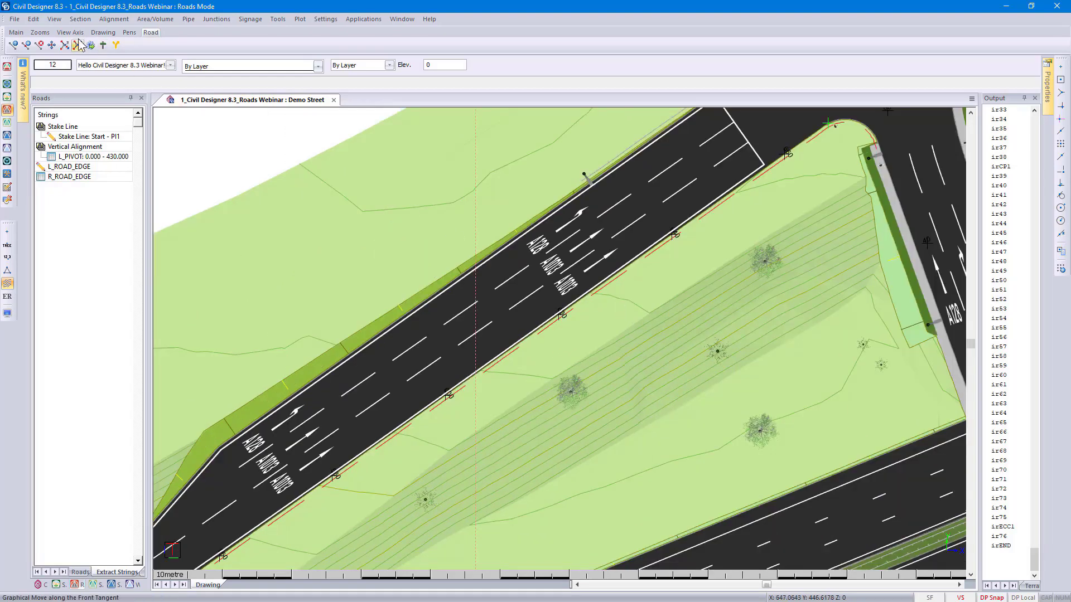
left_click(70, 33)
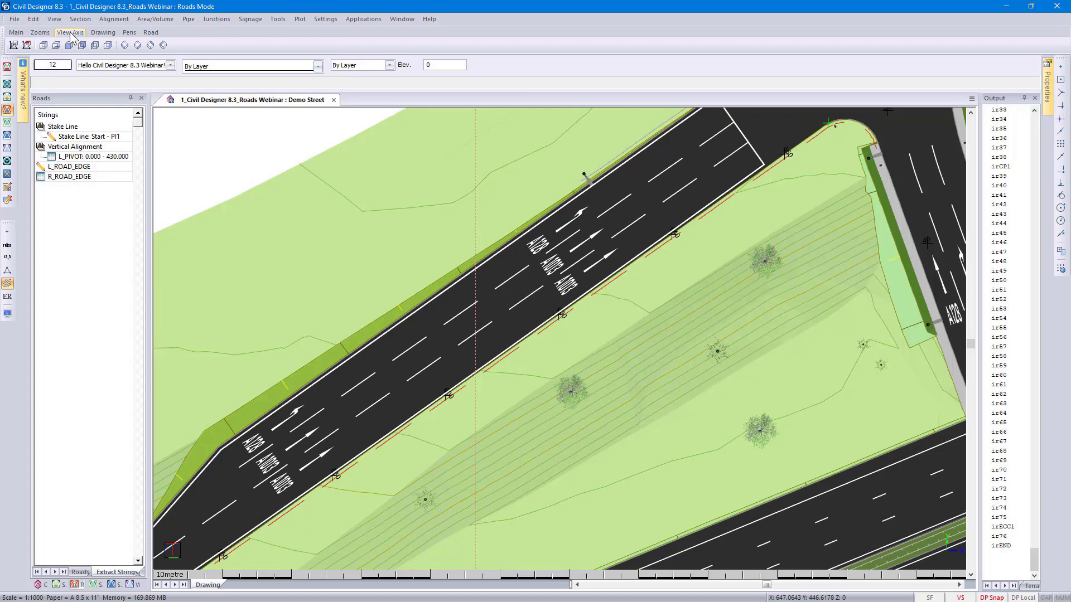
left_click(124, 46)
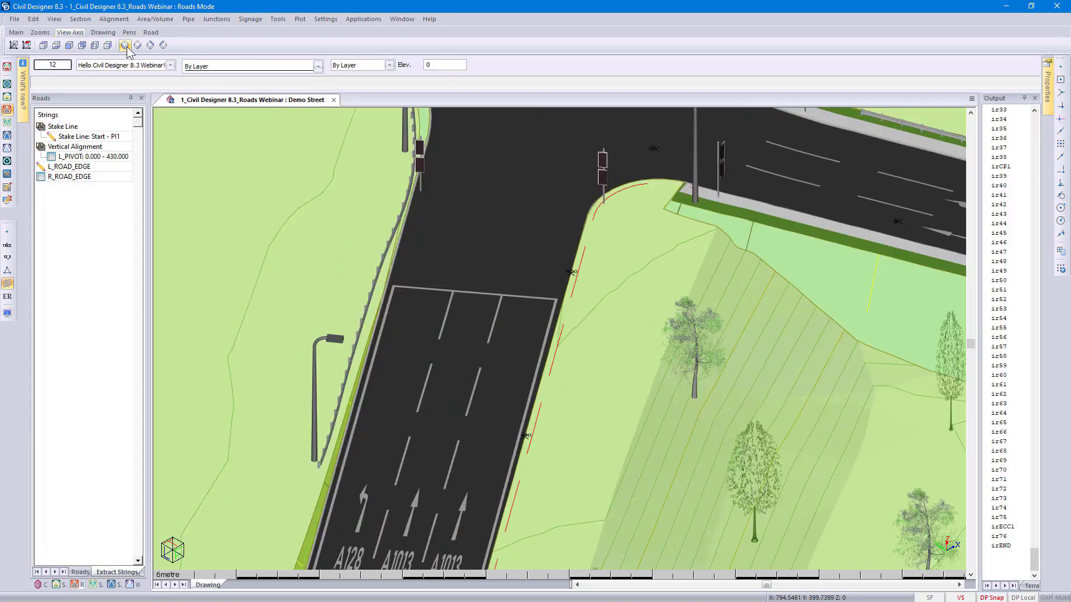
- Add Demo Rail linear furniture in Start + End Pt mode along the red display line, from the junction curve past the A1013 lane markings
left_click(249, 20)
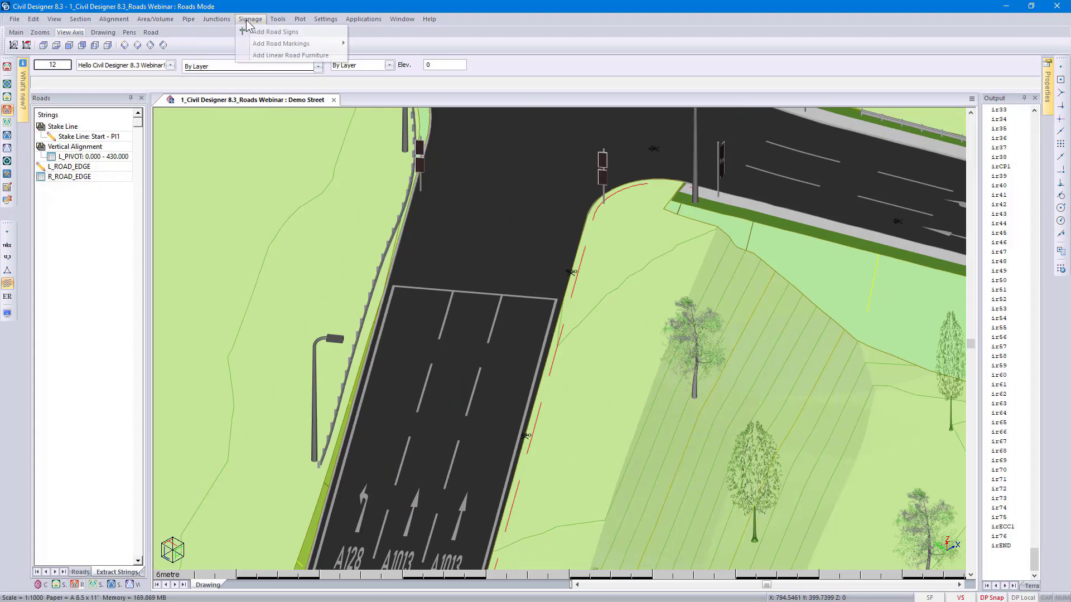
left_click(283, 55)
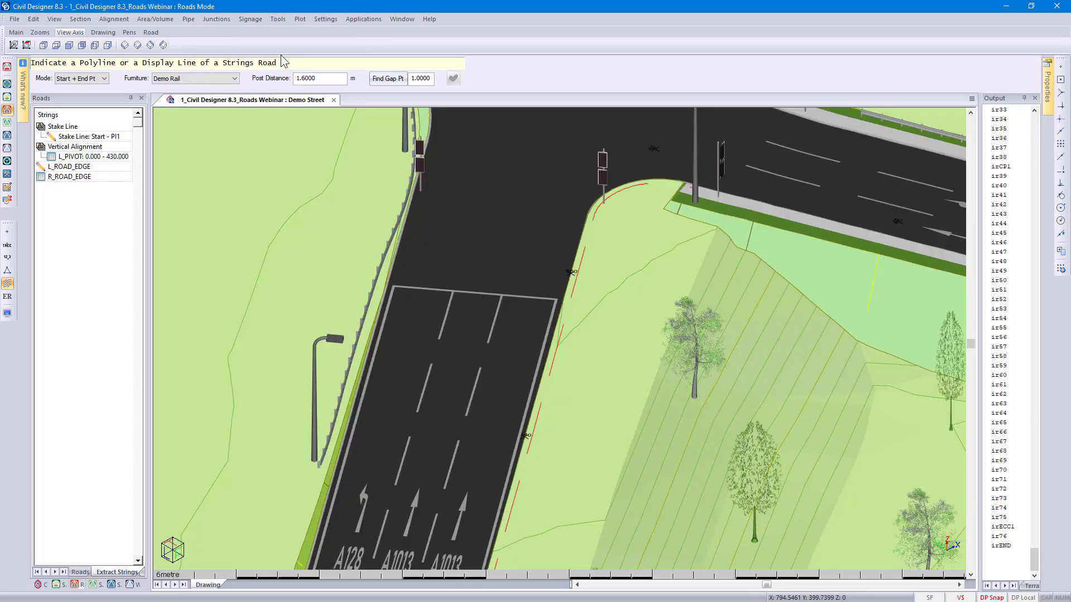
left_click(106, 79)
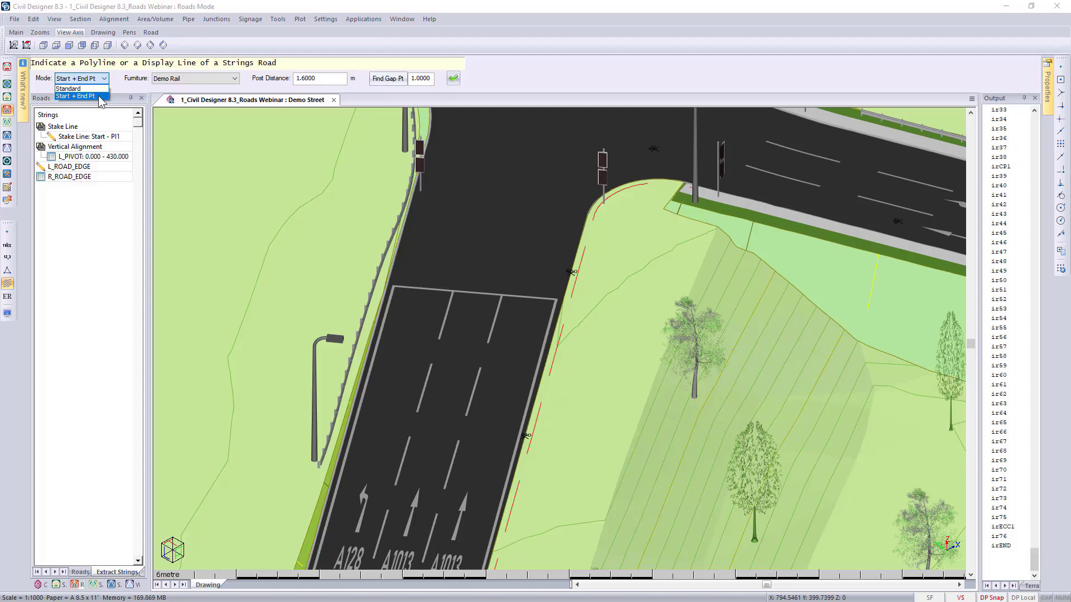
left_click(101, 96)
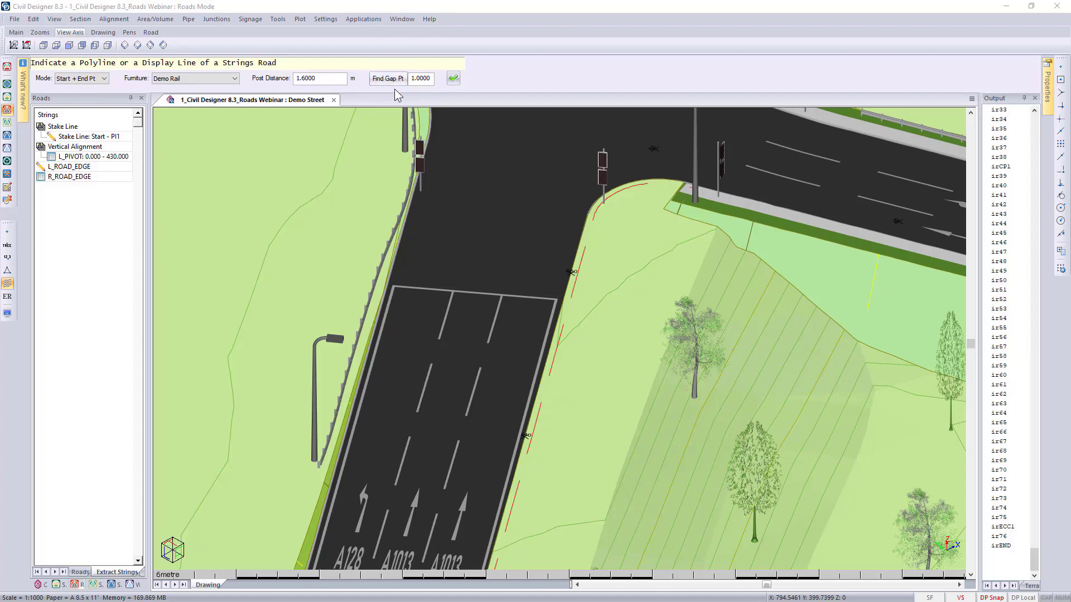
double_click(428, 78)
left_click(453, 78)
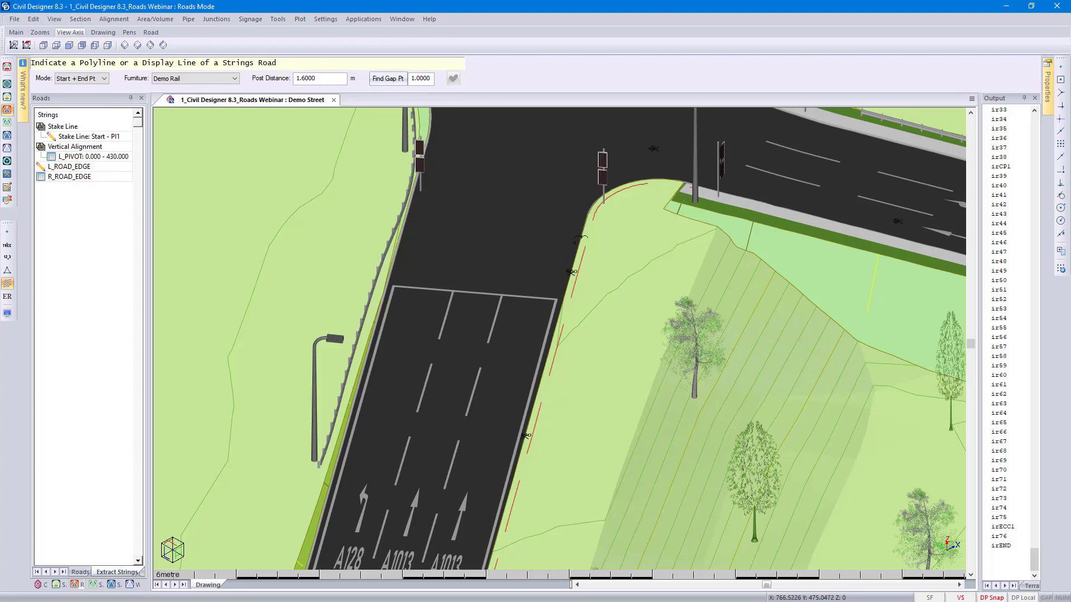
left_click(584, 258)
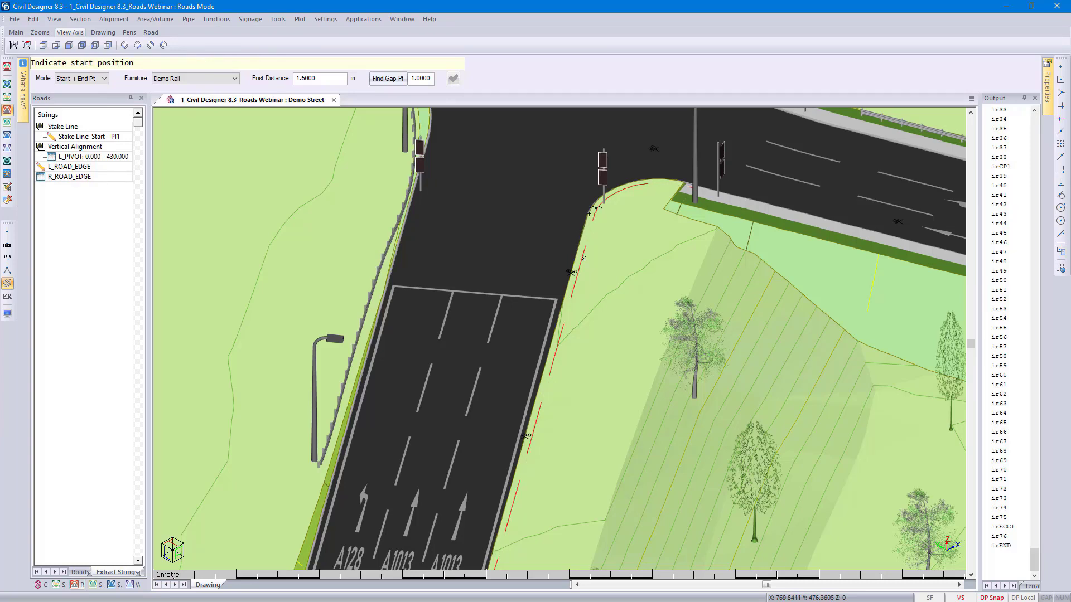
left_click(595, 209)
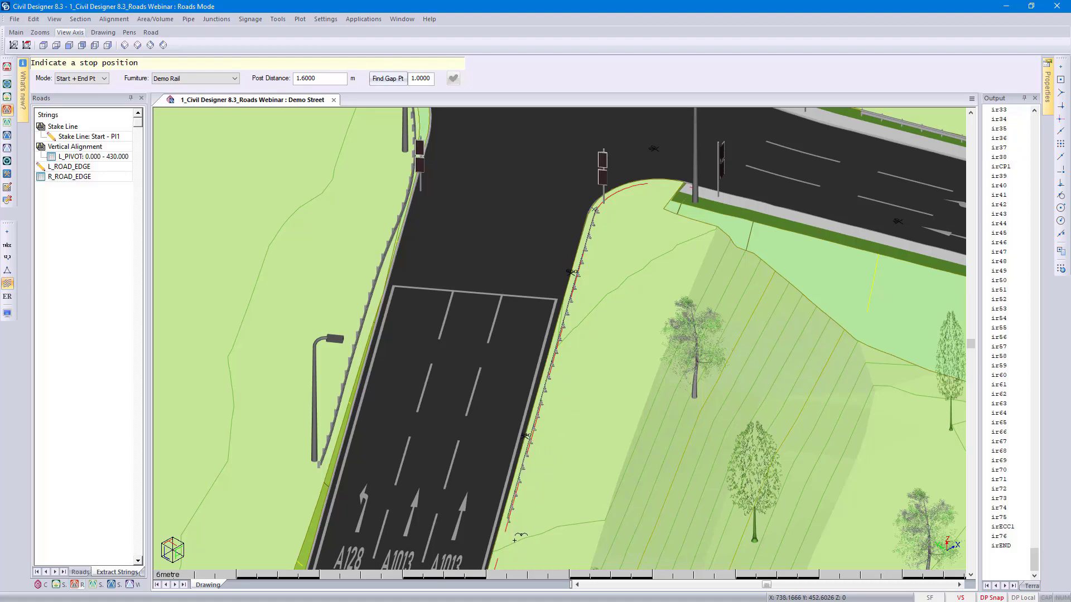
left_click(494, 563)
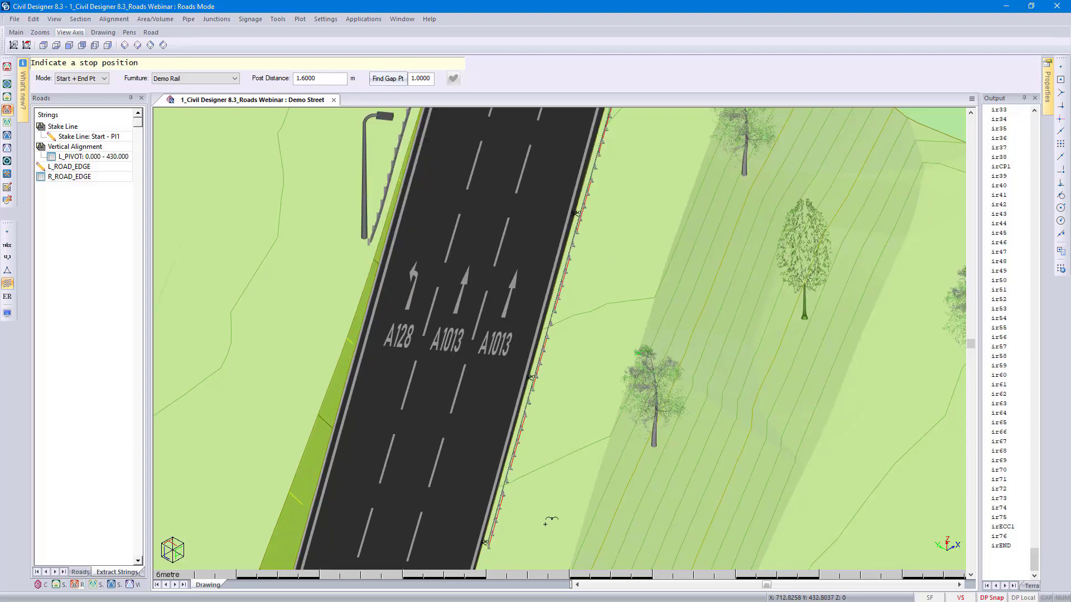
right_click(549, 478)
left_click(569, 484)
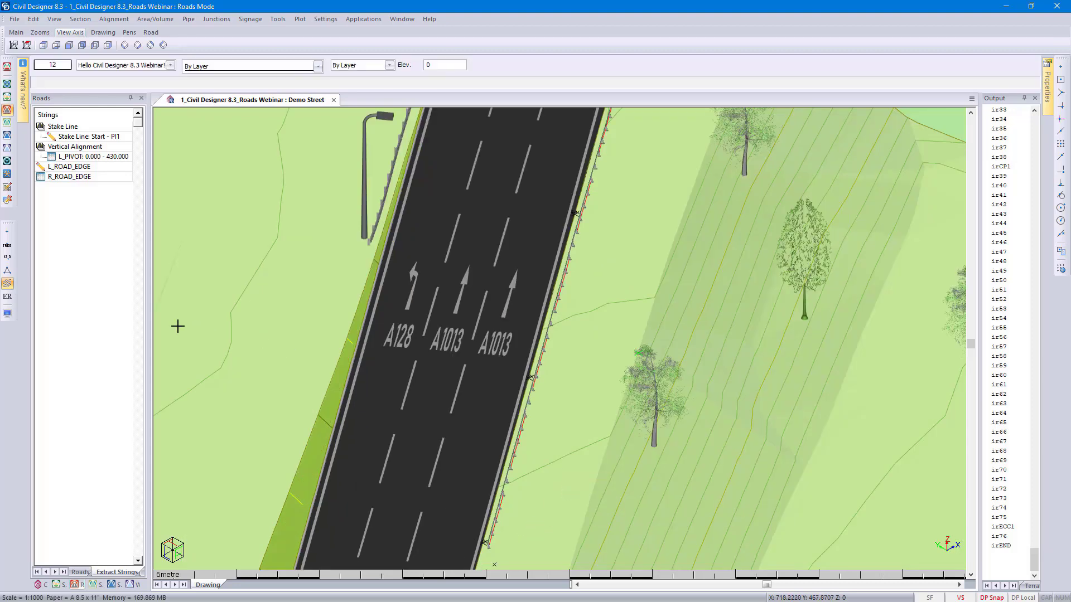
- Turn off plotting of line 1, the dashed red R_ROAD_EDGE line, in Demo Street's plan layout display settings
left_click(7, 315)
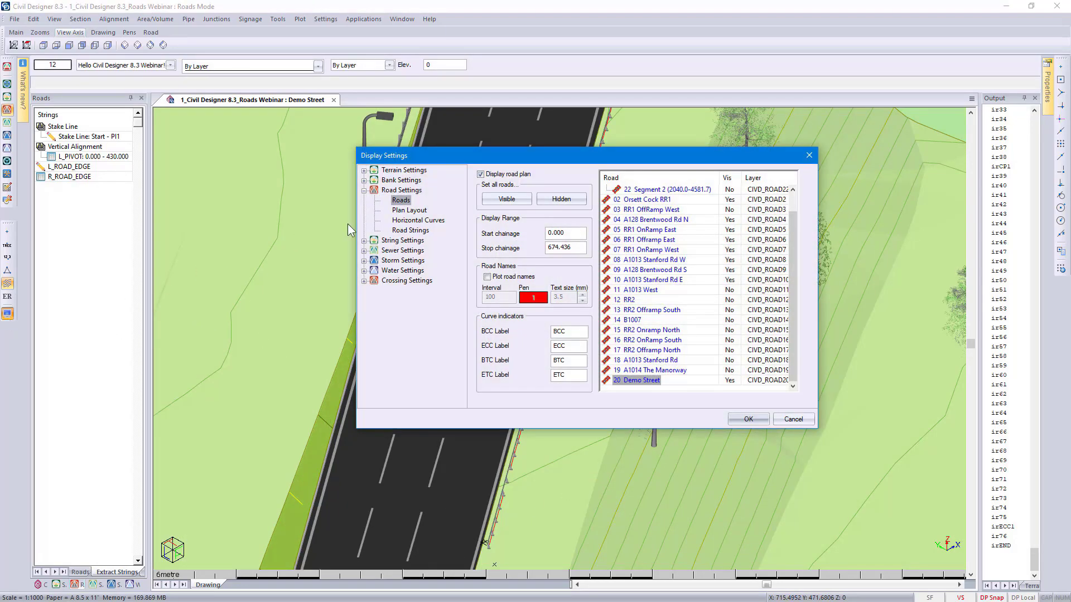
left_click(429, 215)
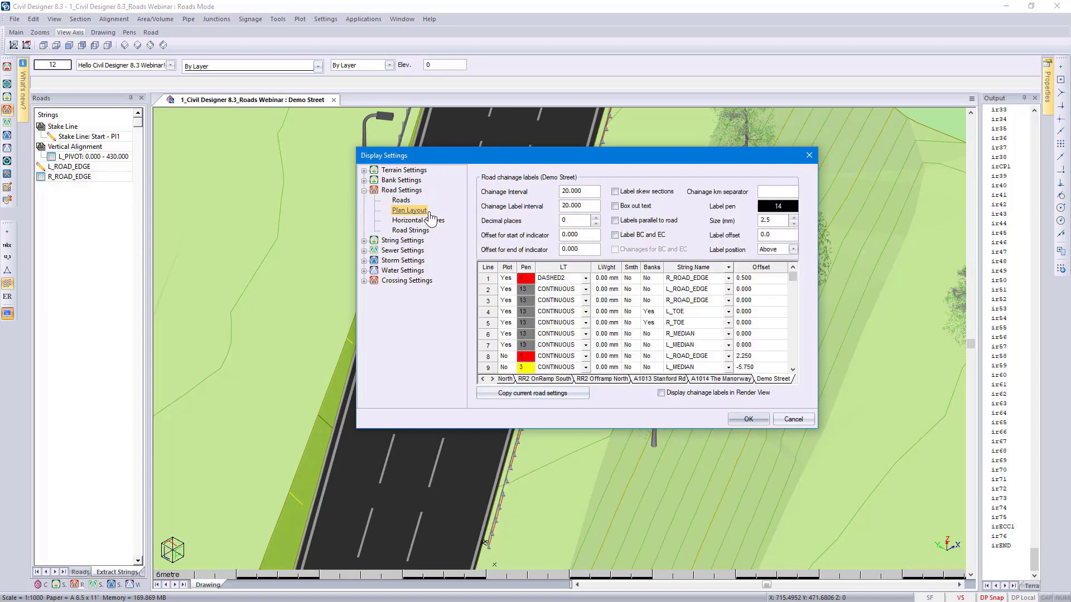
left_click(506, 278)
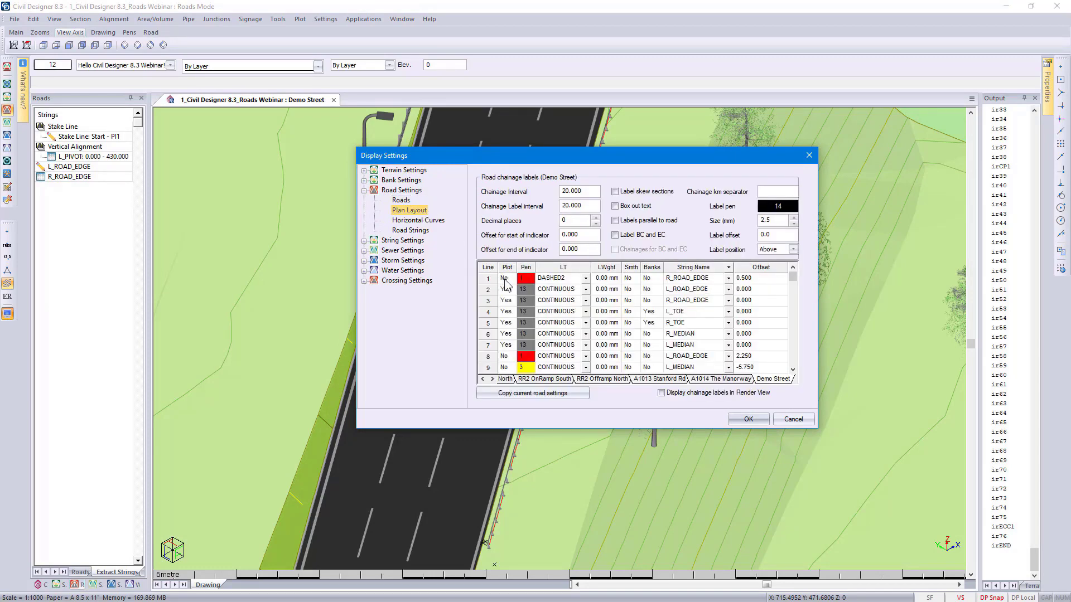
left_click(747, 419)
- Open the road model in Render View and examine the median guardrails along the dual carriageway
scroll(742, 422, "up", 3)
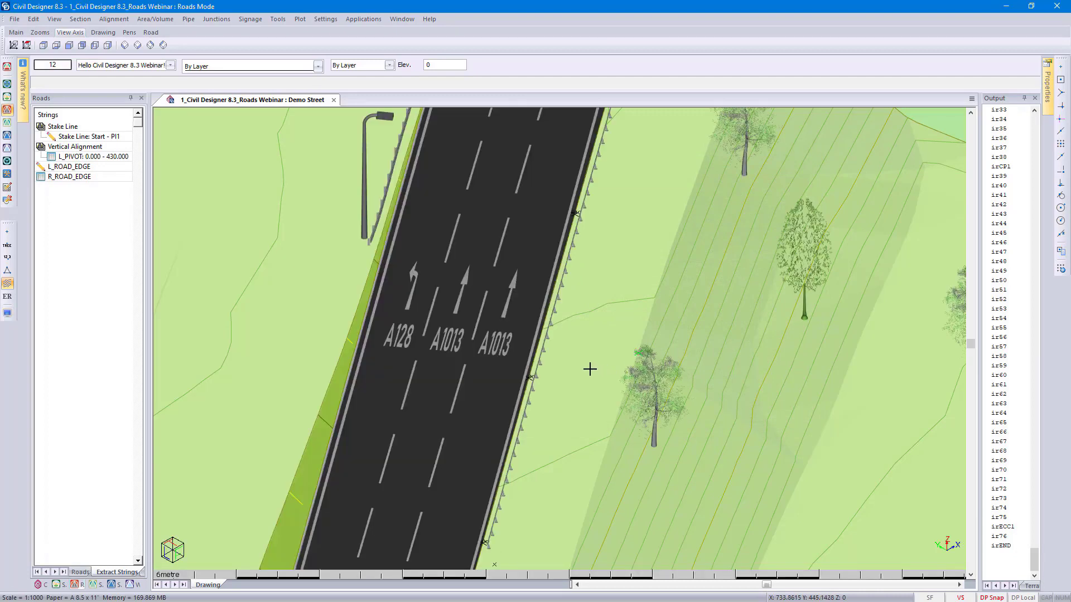
right_click(571, 360)
left_click(610, 415)
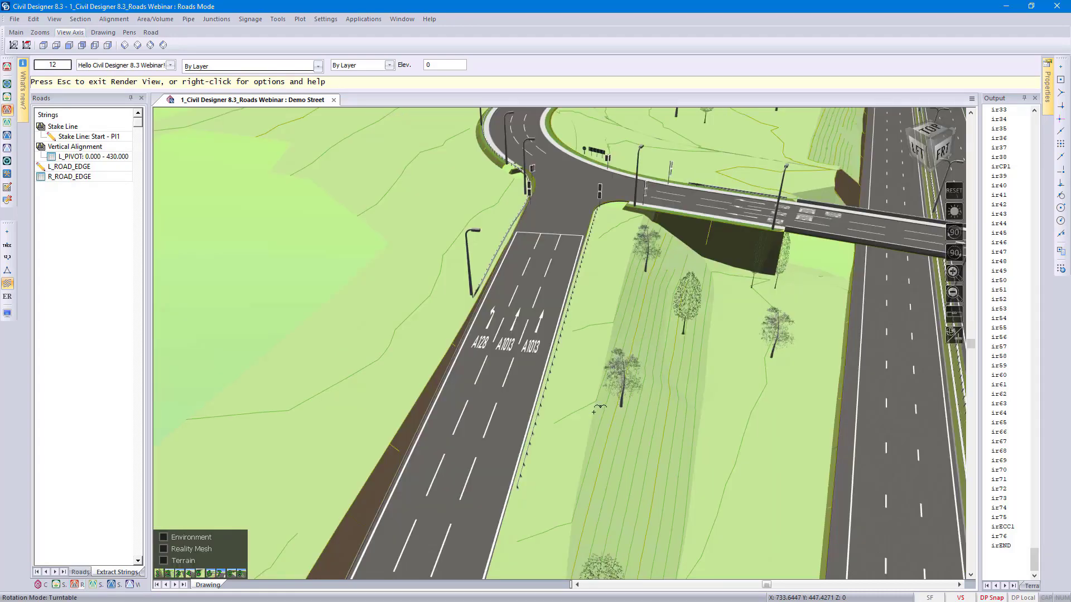
key("1")
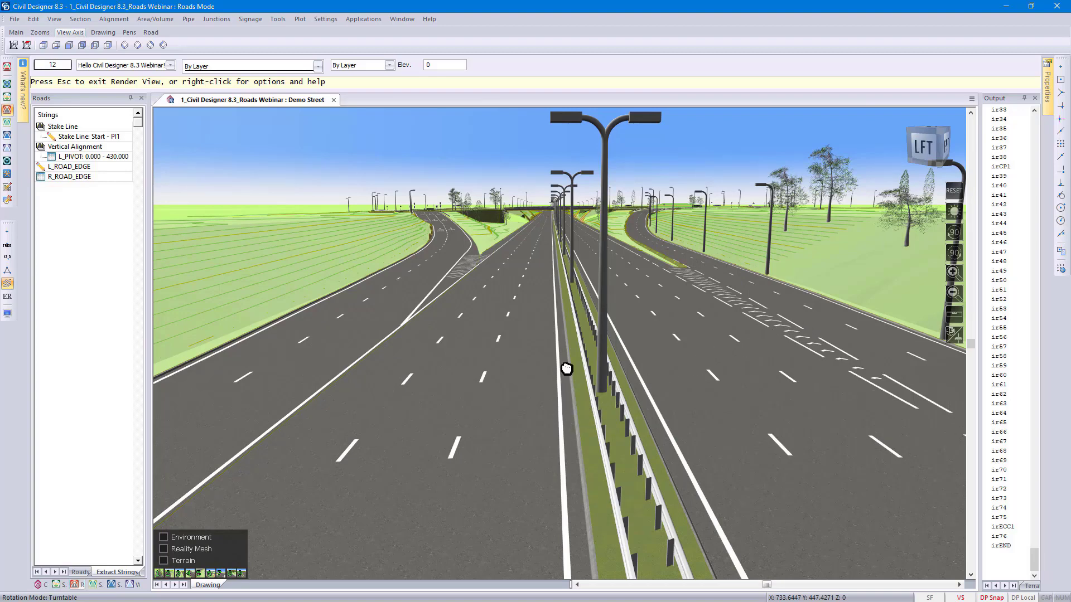
left_click_drag(567, 368, 590, 267)
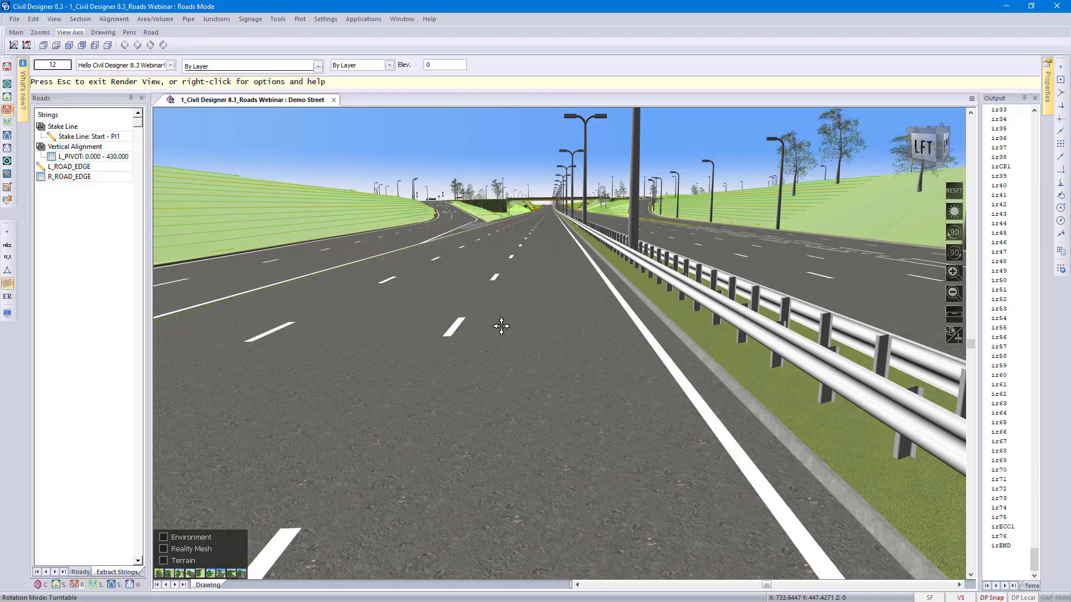
- Review the Render View settings for shading, lighting, textures and background, and accept them as they are
right_click(501, 326)
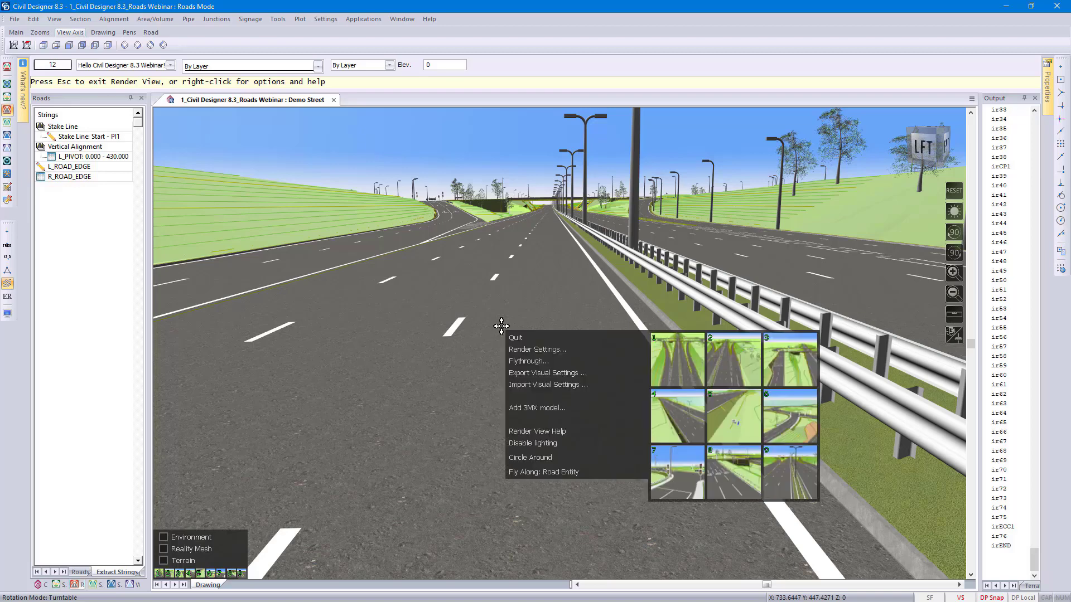
left_click(528, 349)
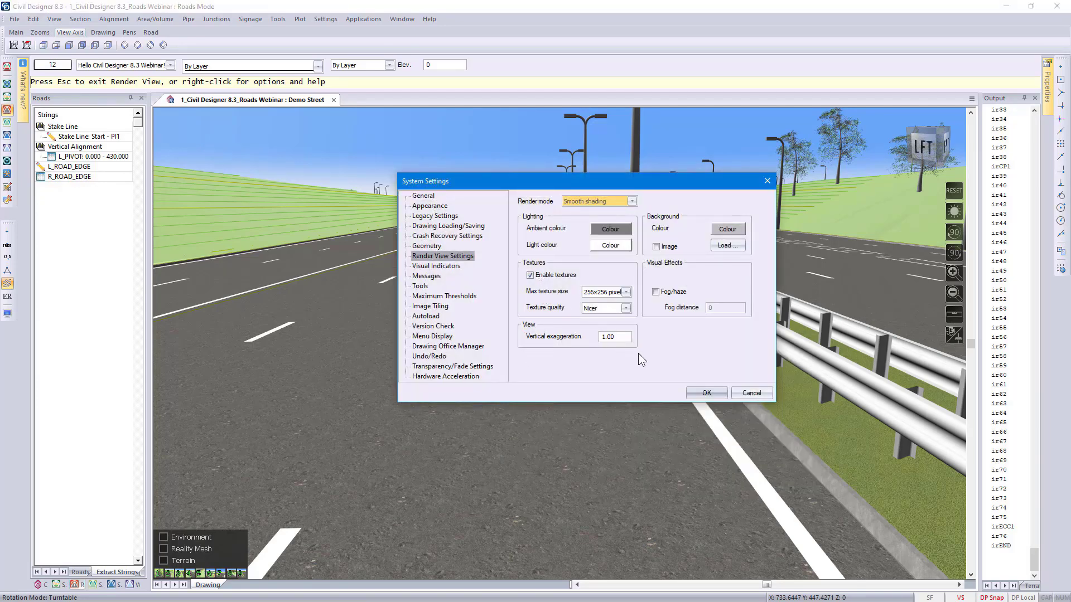
left_click(715, 389)
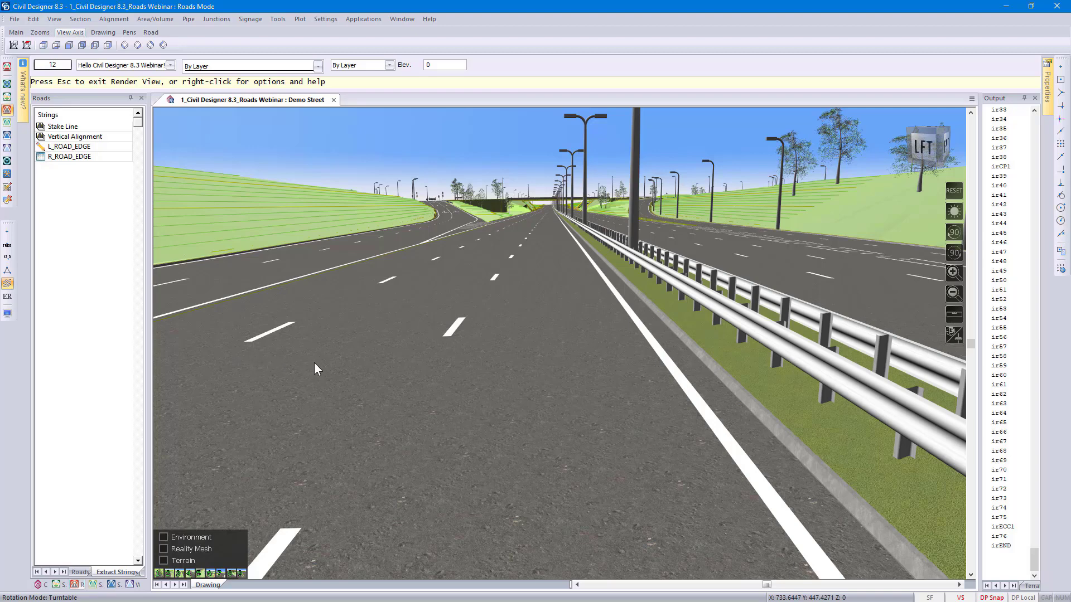
- Examine the rail placed beside the A1013 lanes of Demo Street in 3D and quit Render View
left_click_drag(354, 376, 811, 440)
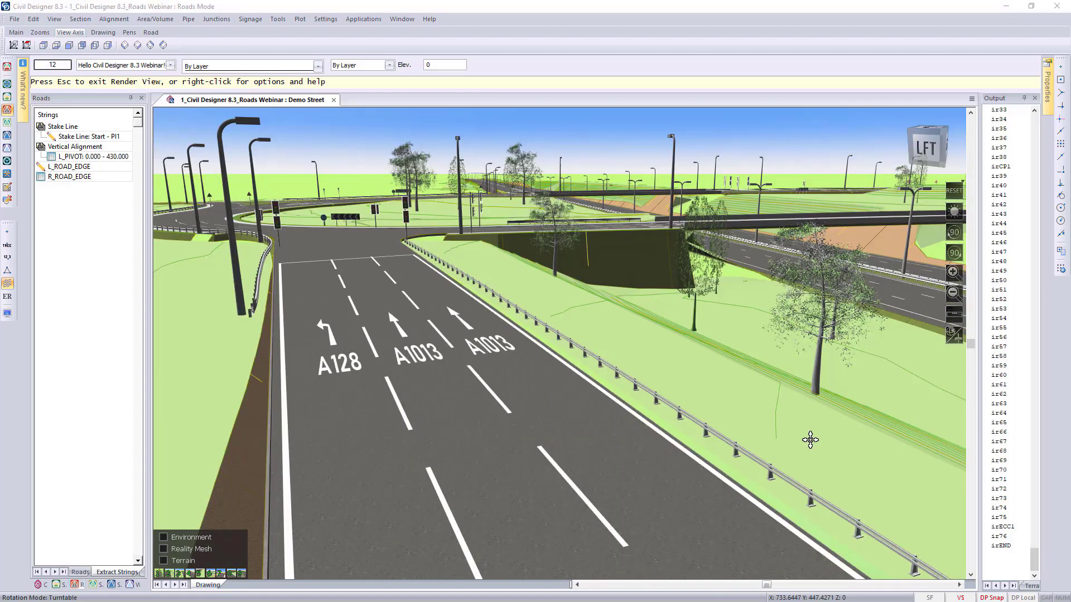
key("Escape")
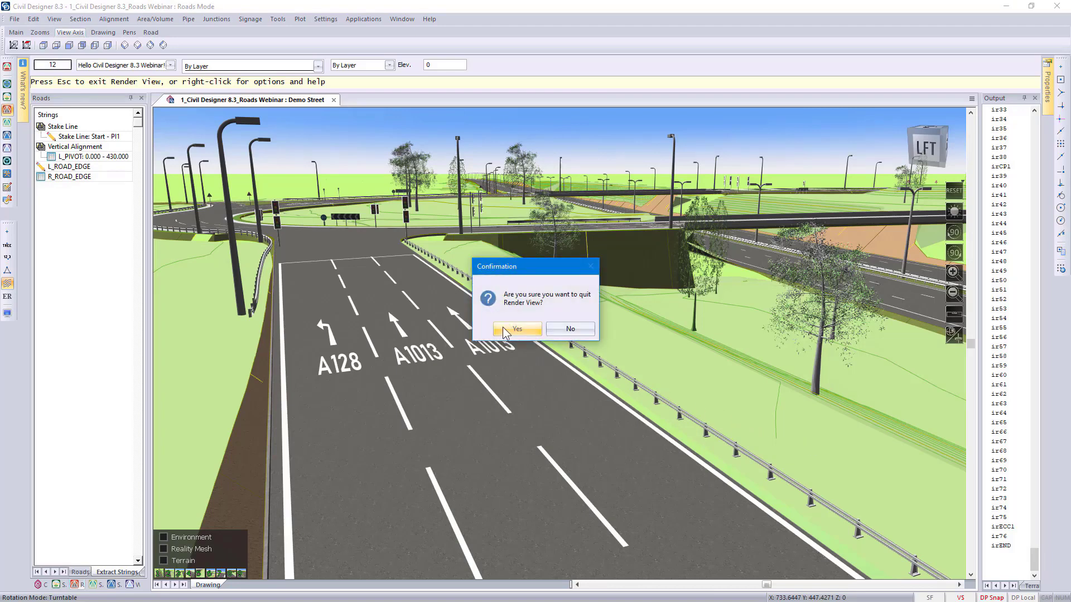
left_click(503, 328)
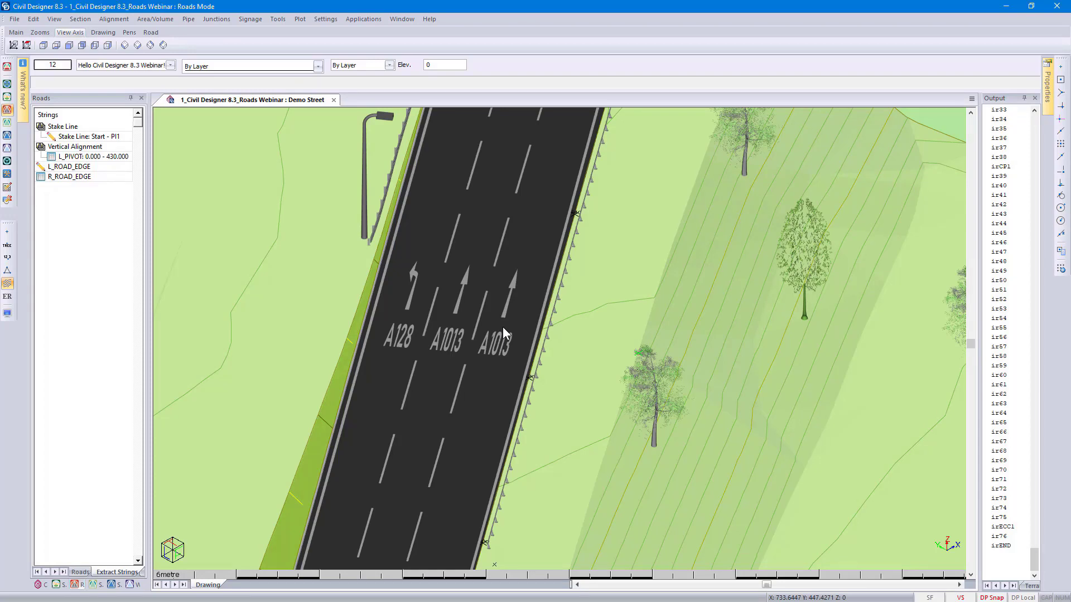
- Calculate Demo Street's masshaul volumes from the Layer 2 cross sections against Layer 1 ground and send the results to screen output
left_click(156, 20)
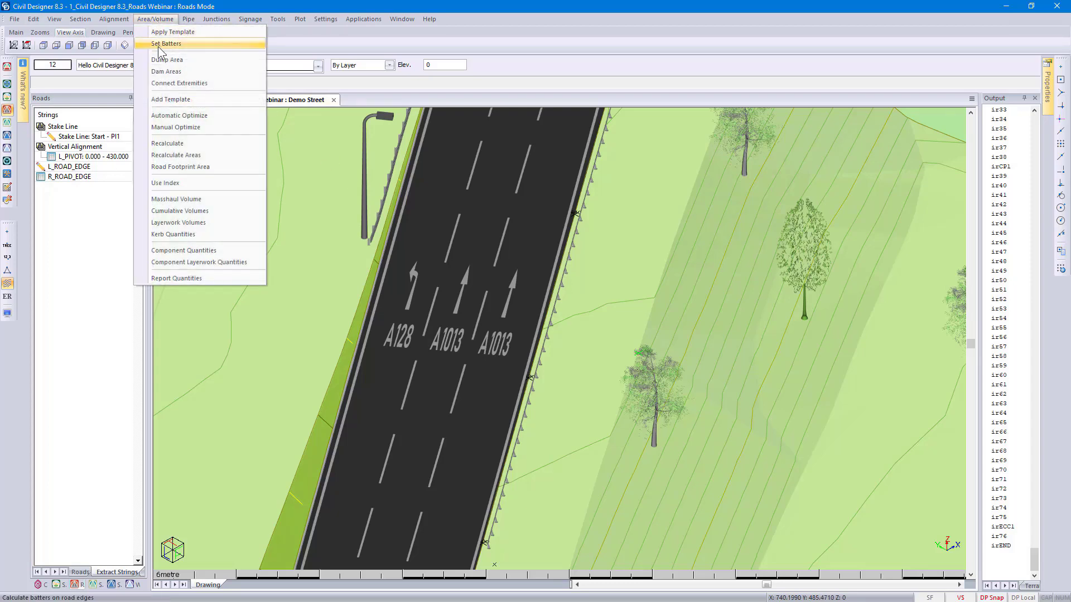
left_click(218, 199)
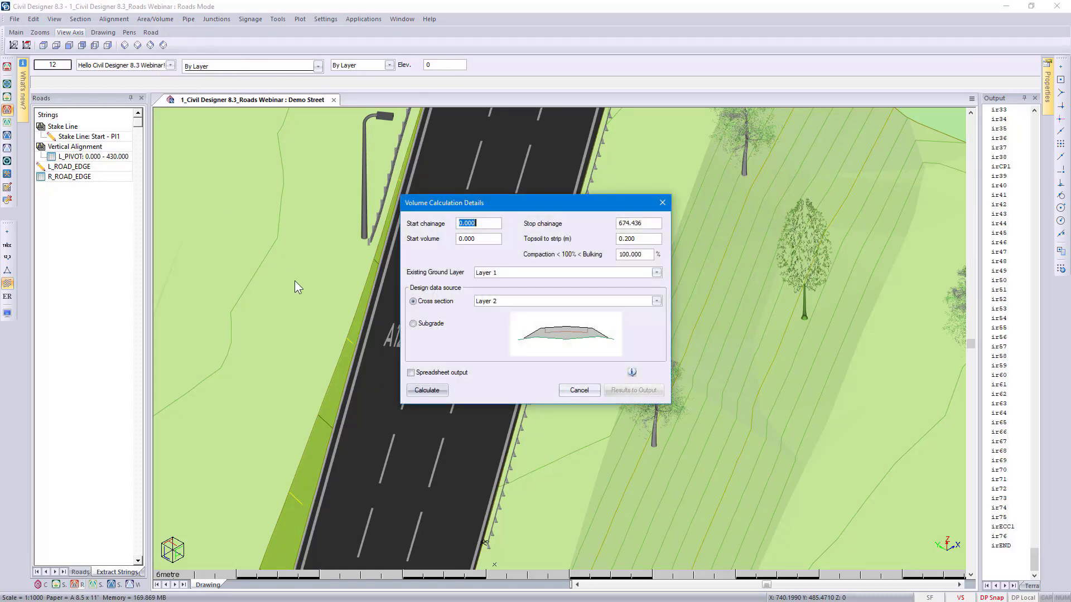
left_click(427, 391)
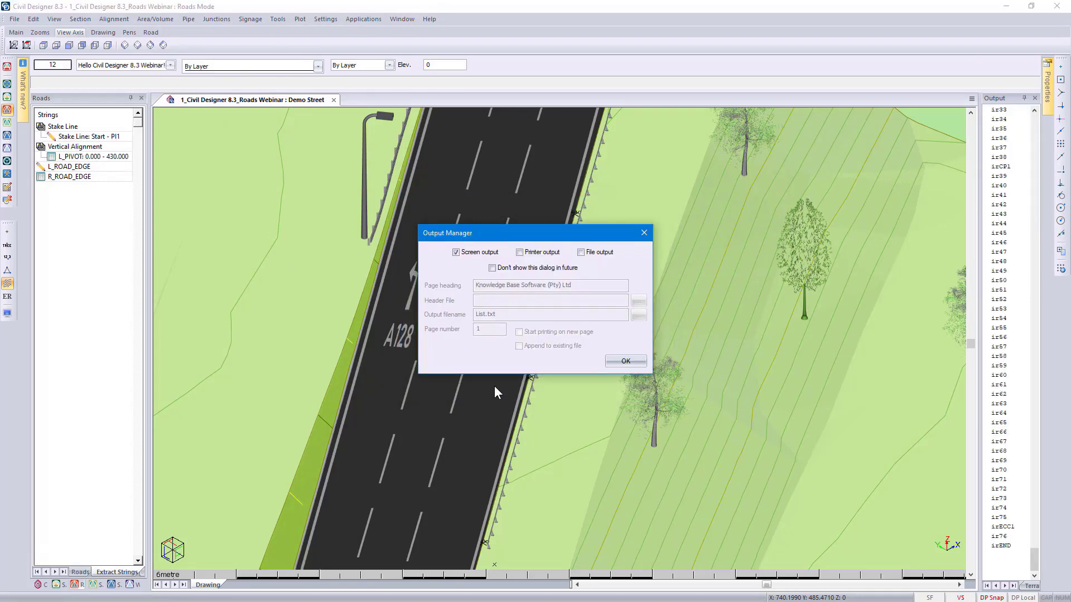
left_click(625, 361)
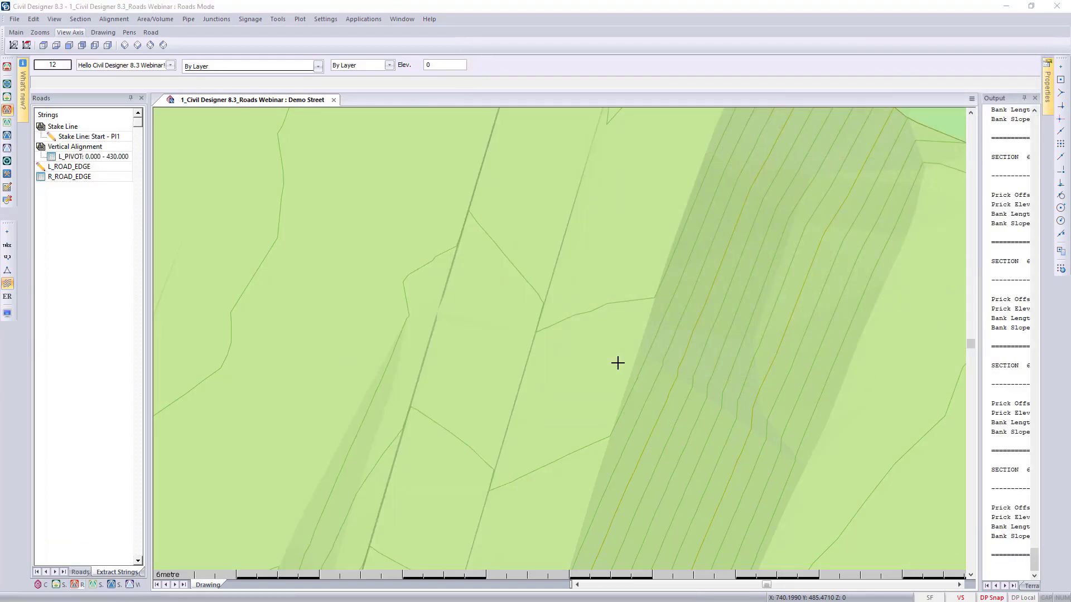
left_click(618, 363)
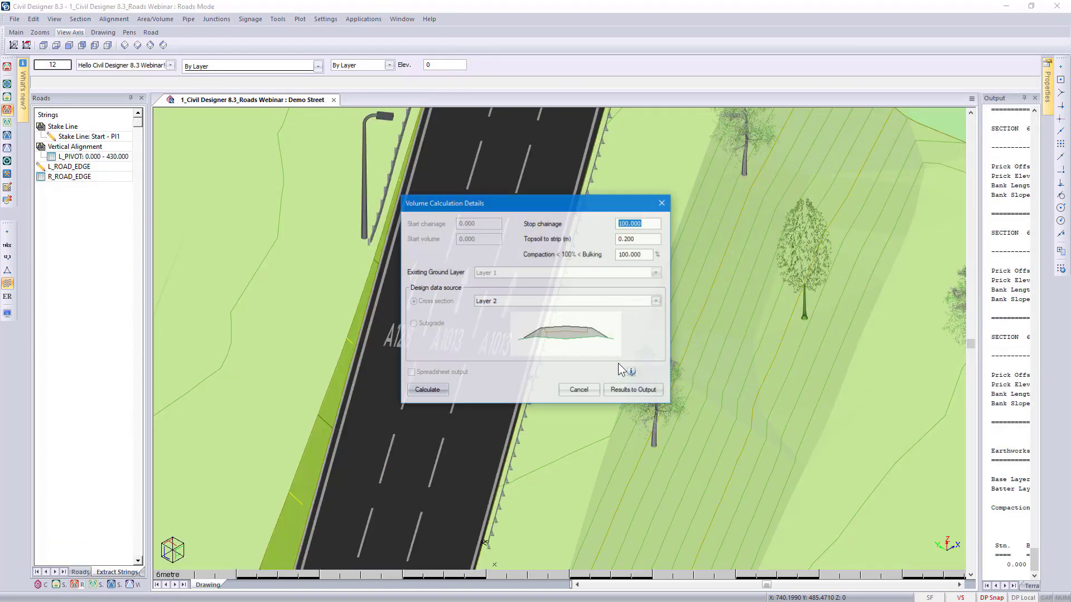
left_click(624, 390)
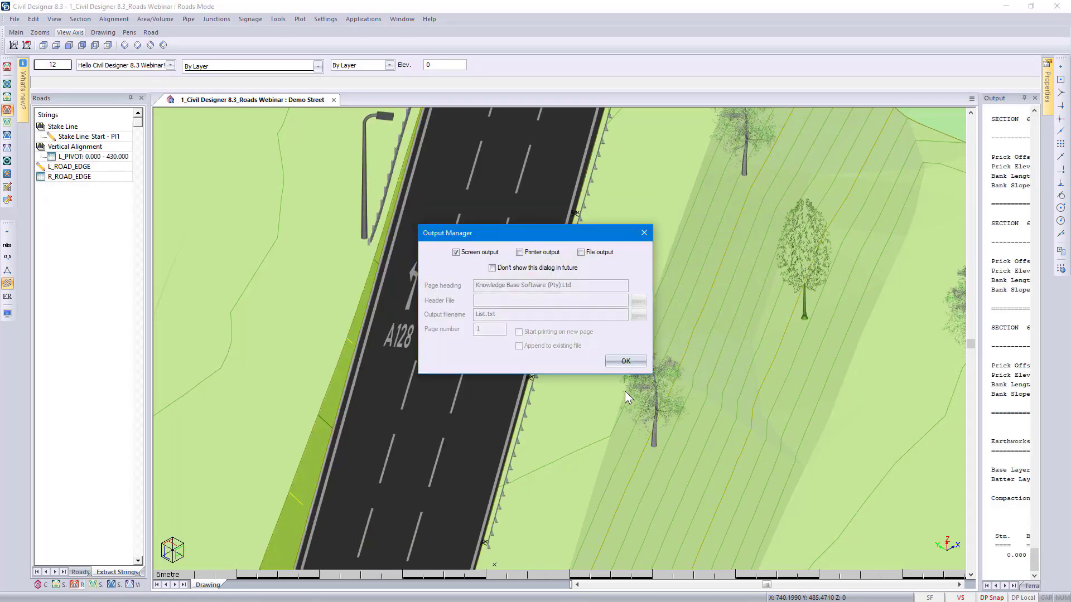
left_click(616, 365)
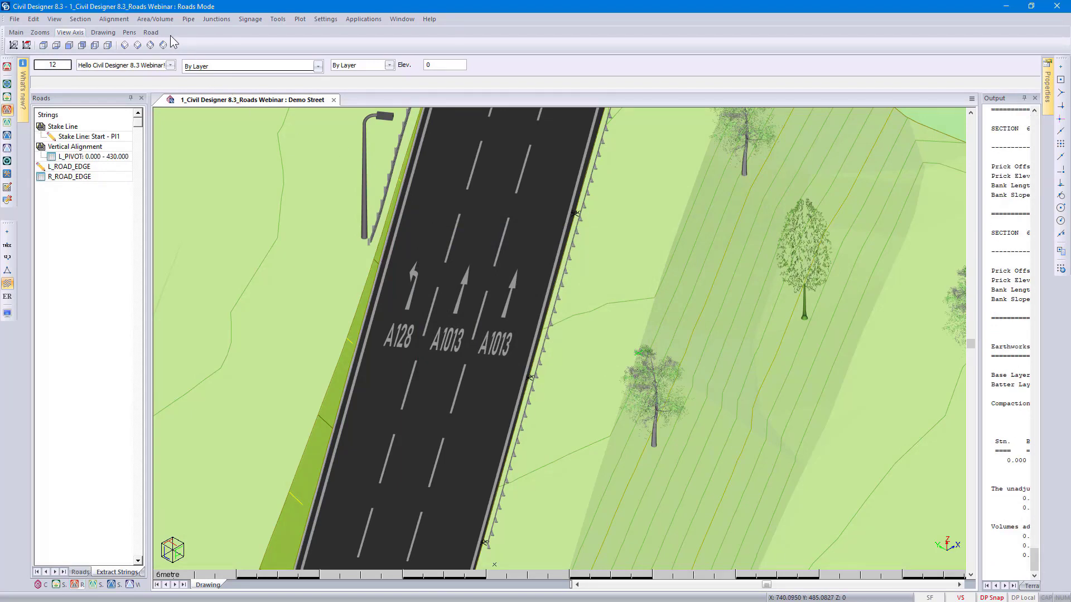
- Open the report quantities for all roads and recalculate the Areas of Segment 1 (A13)
left_click(160, 21)
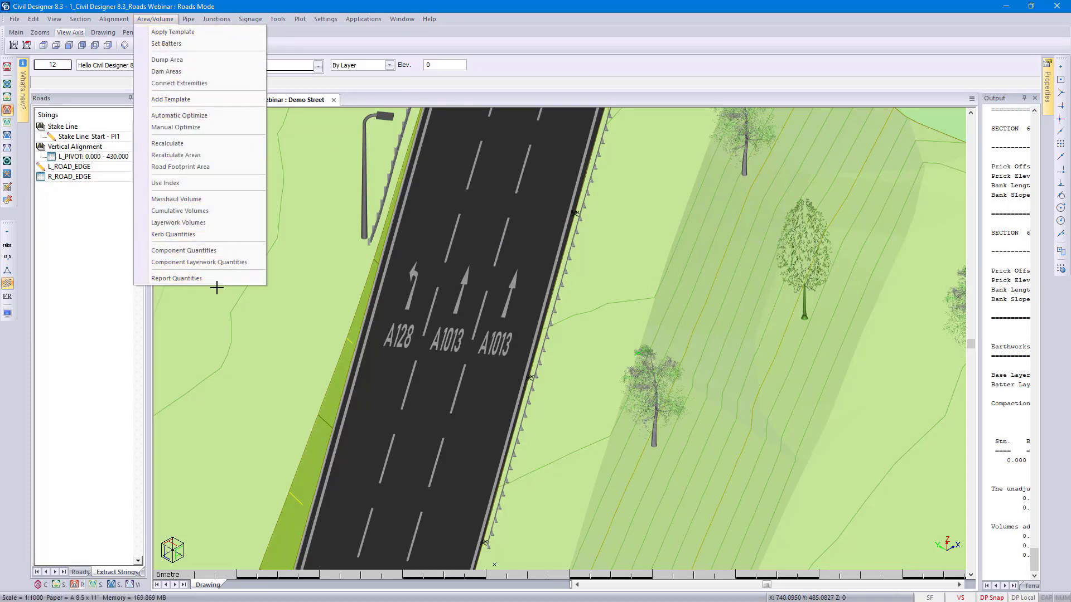
left_click(212, 279)
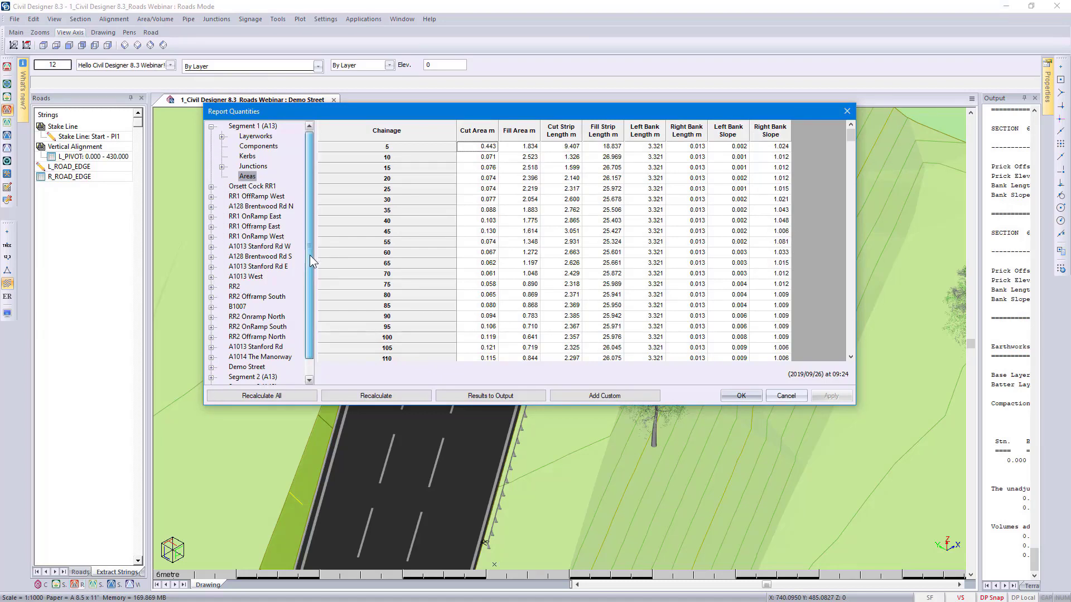
left_click_drag(309, 256, 312, 282)
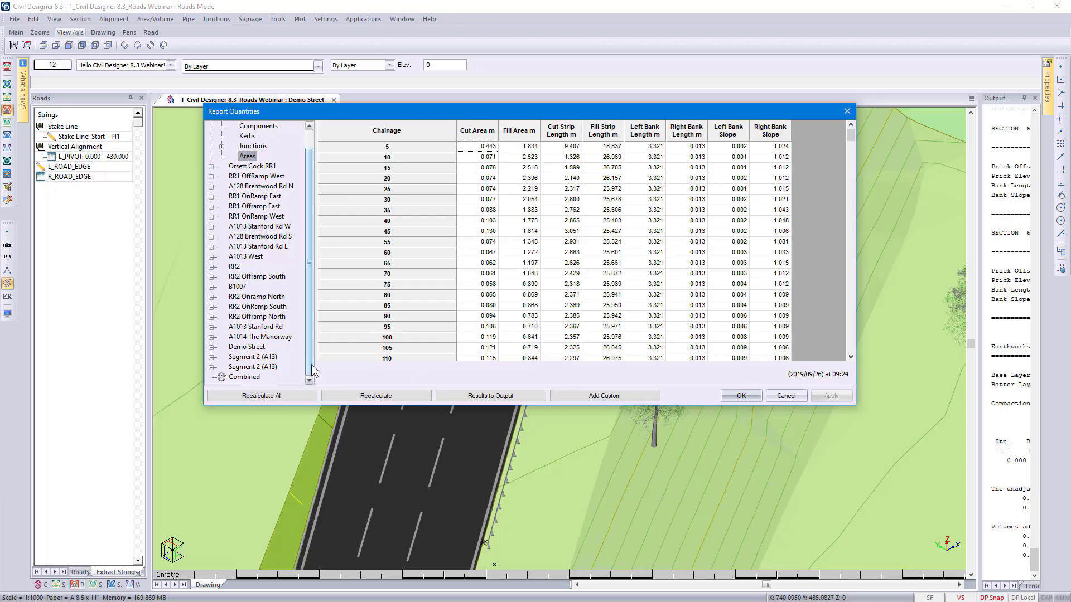
left_click_drag(311, 357, 314, 334)
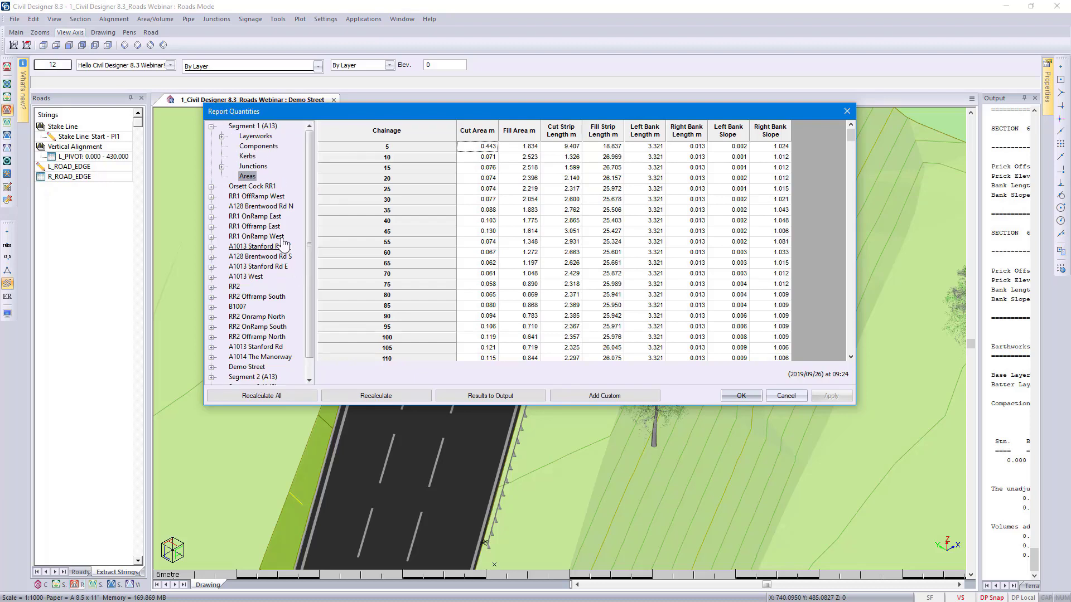
left_click(222, 136)
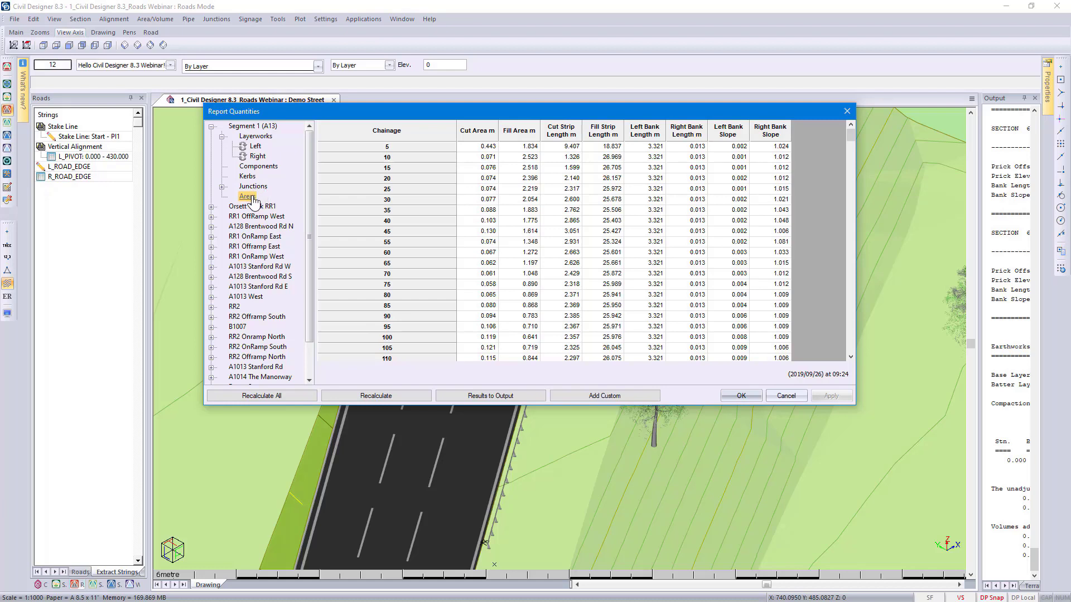
right_click(252, 200)
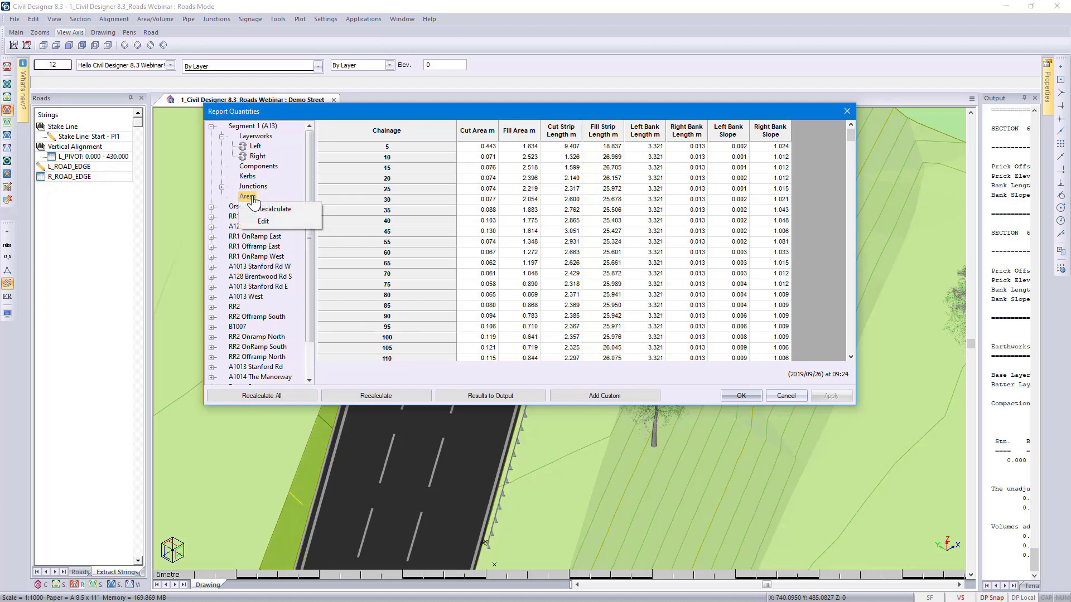
left_click(272, 209)
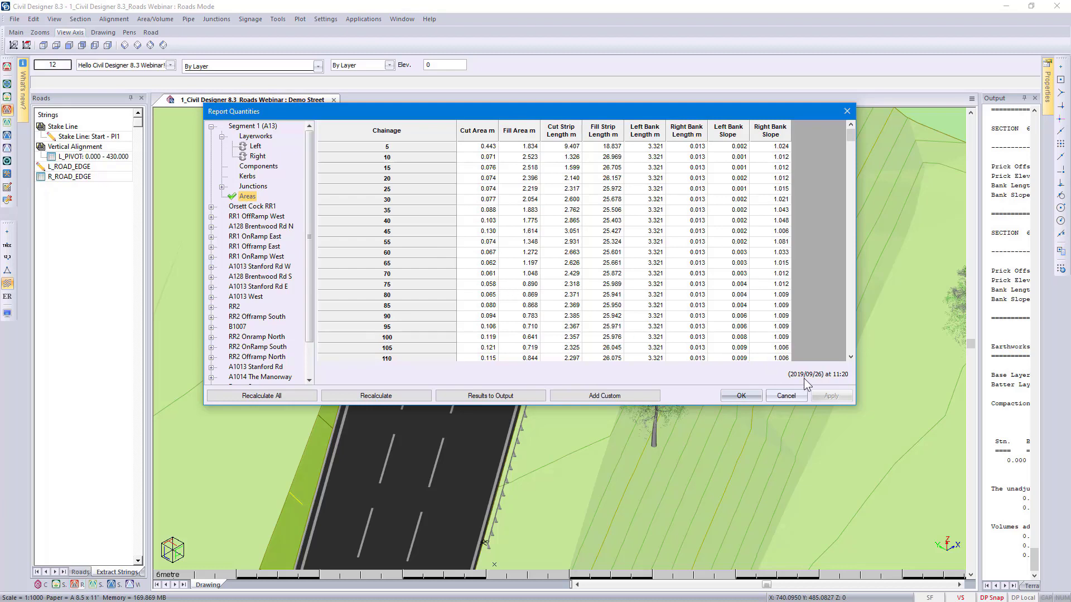
right_click(522, 187)
left_click(538, 188)
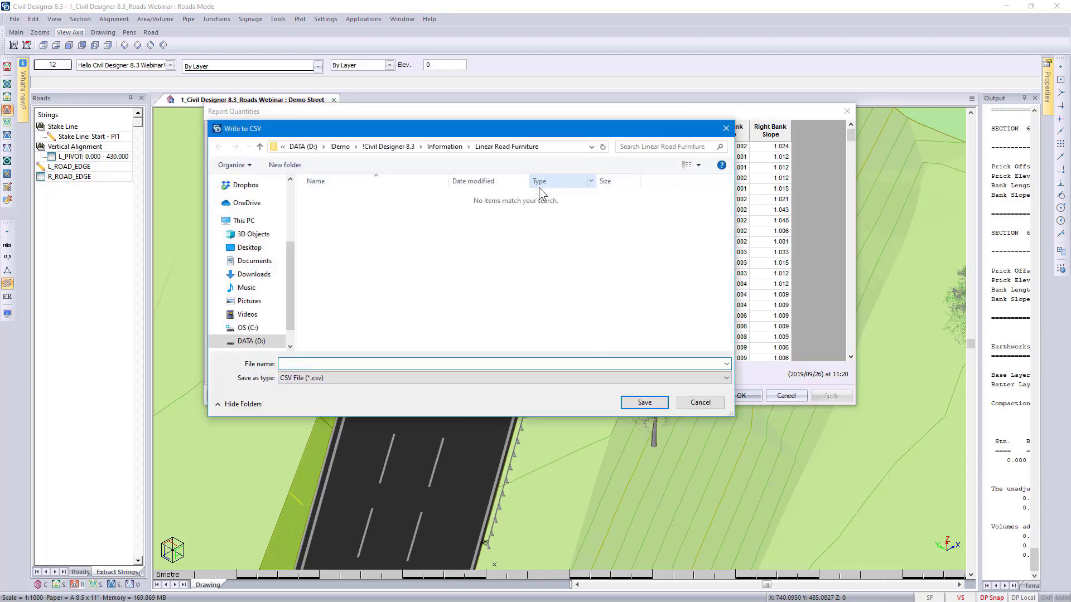
left_click(701, 402)
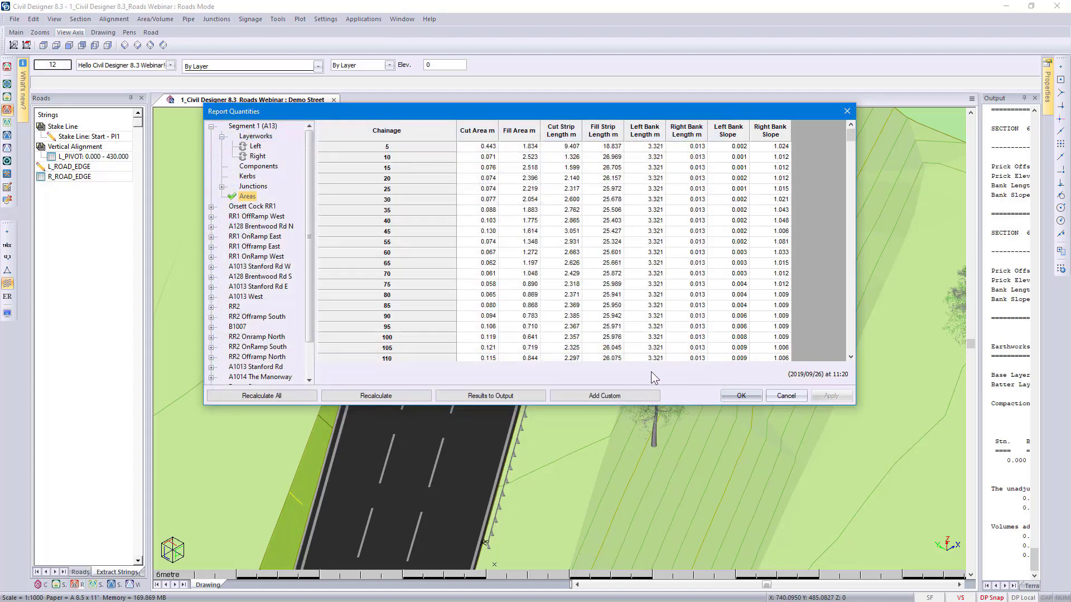
left_click(523, 393)
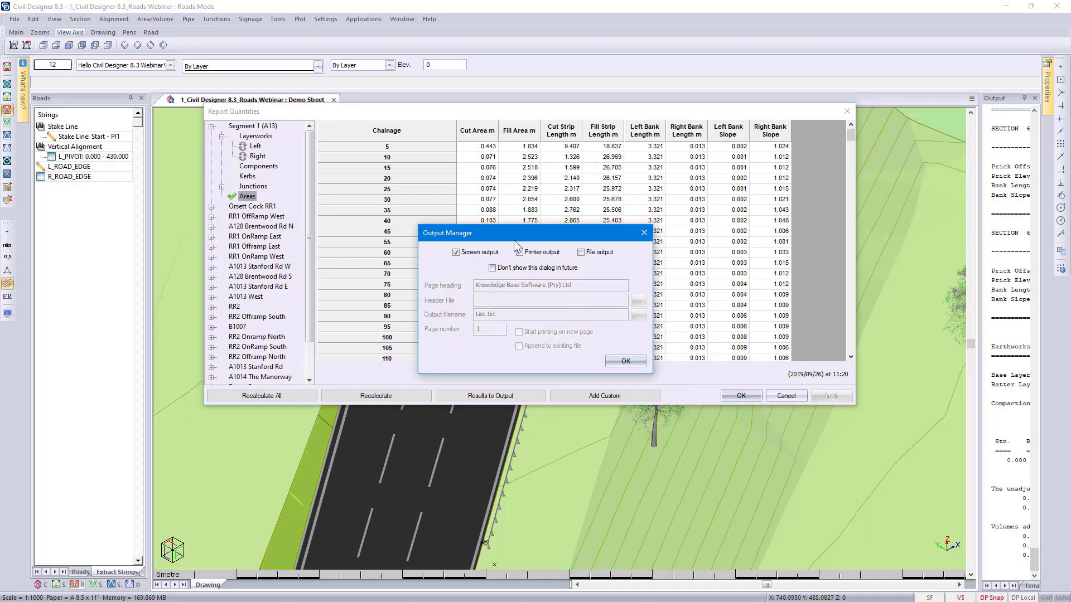
left_click(643, 233)
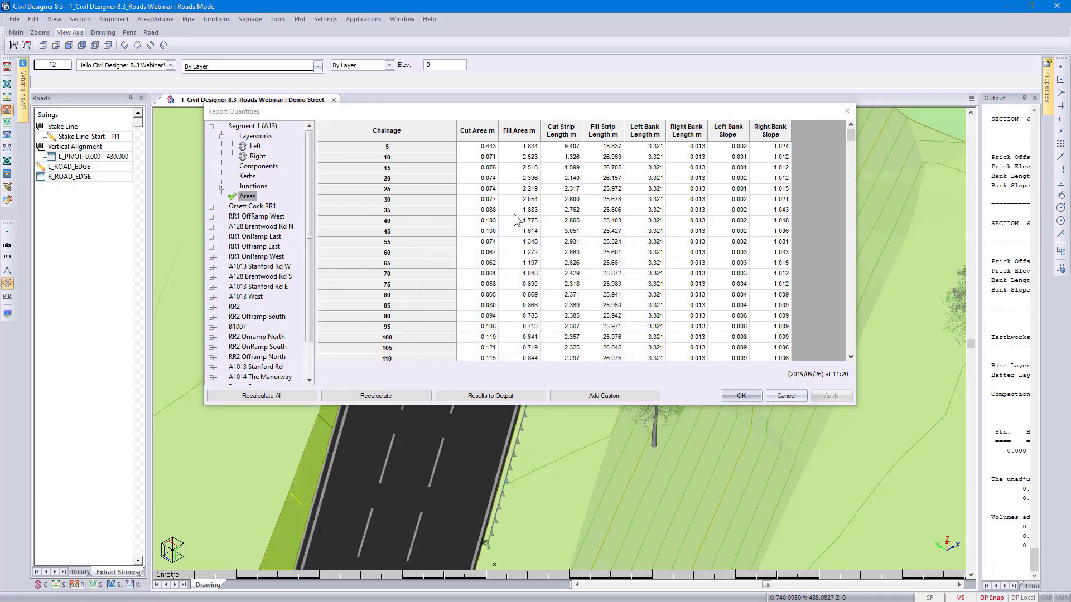
- Edit the road quantities setup and remove every road from the list of roads to report quantities for
right_click(250, 128)
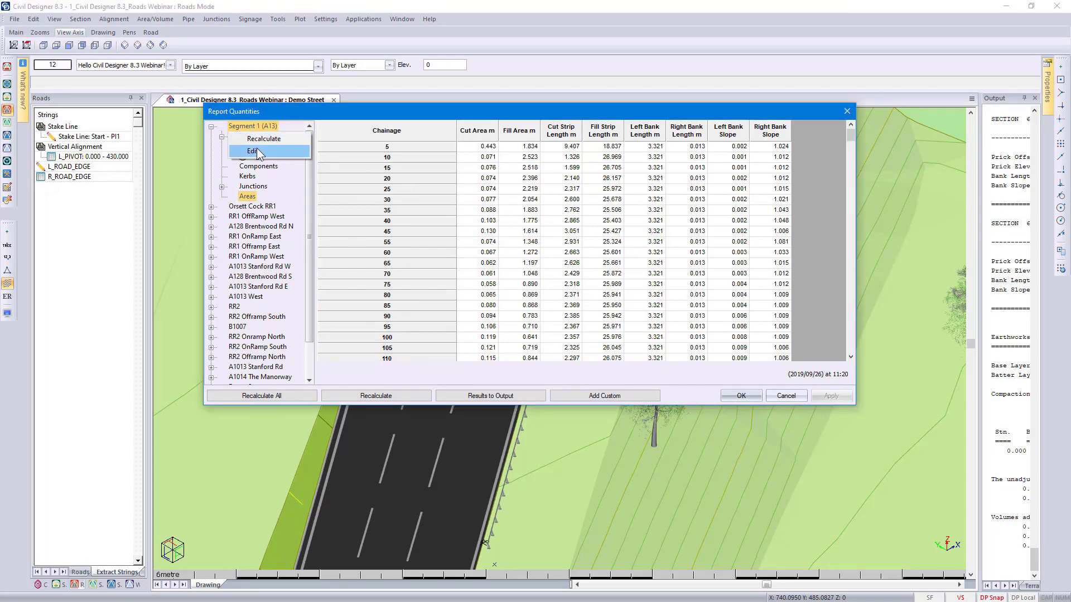
left_click(256, 151)
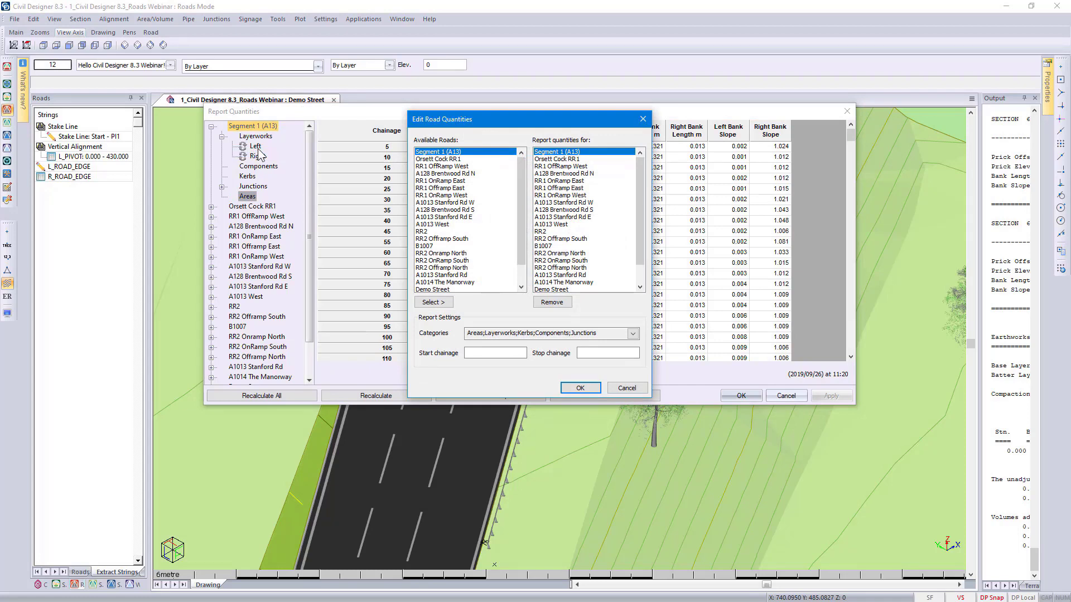
left_click(552, 304)
left_click(552, 304)
left_click(552, 305)
left_click(552, 305)
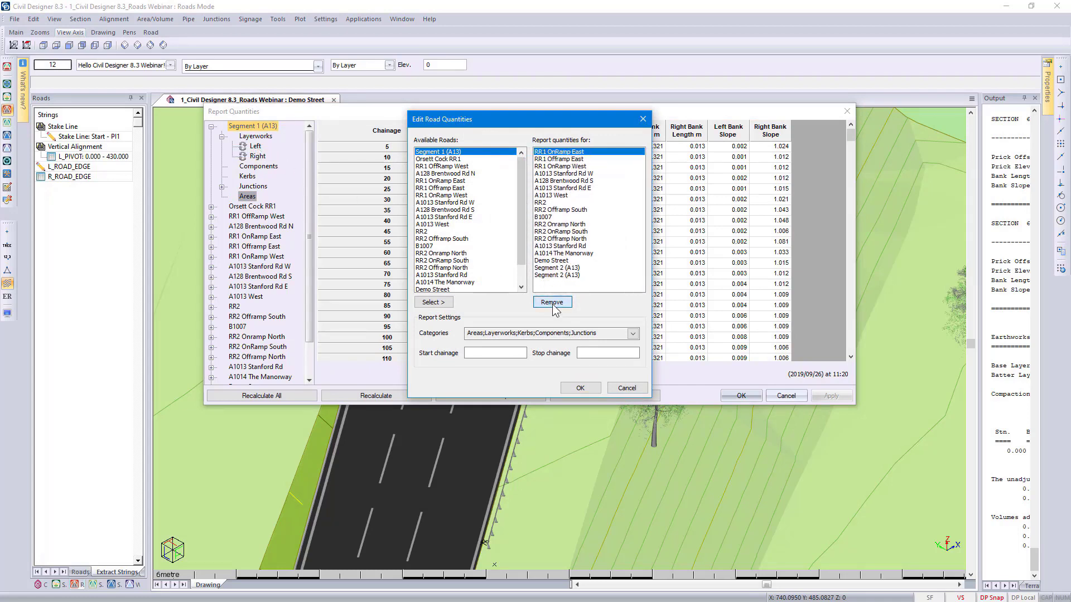
left_click(551, 302)
left_click(552, 303)
left_click(551, 302)
left_click(551, 303)
left_click(552, 303)
left_click(552, 302)
left_click(552, 302)
left_click(552, 302)
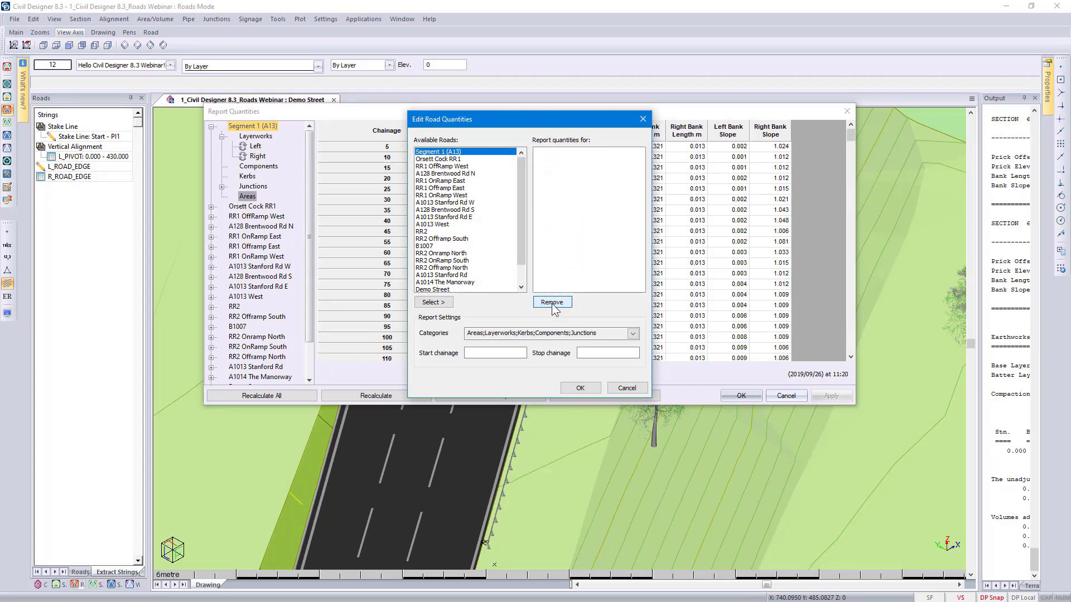
- Add Segment 1 (A13) and Demo Street to the list of roads to report quantities for and apply the setup
left_click(434, 305)
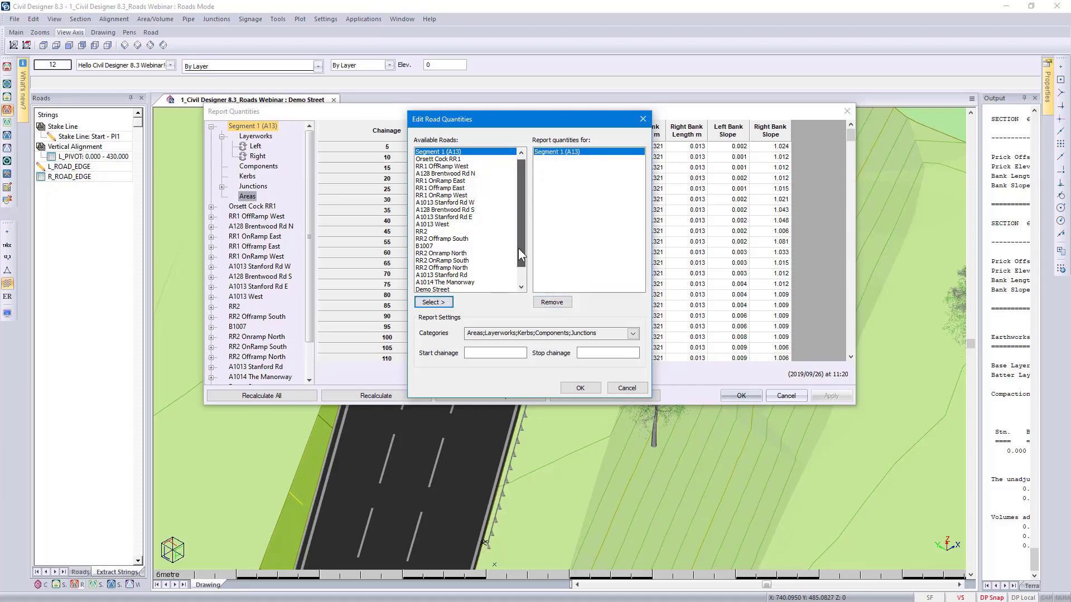
scroll(518, 254, "down", 1)
left_click(436, 268)
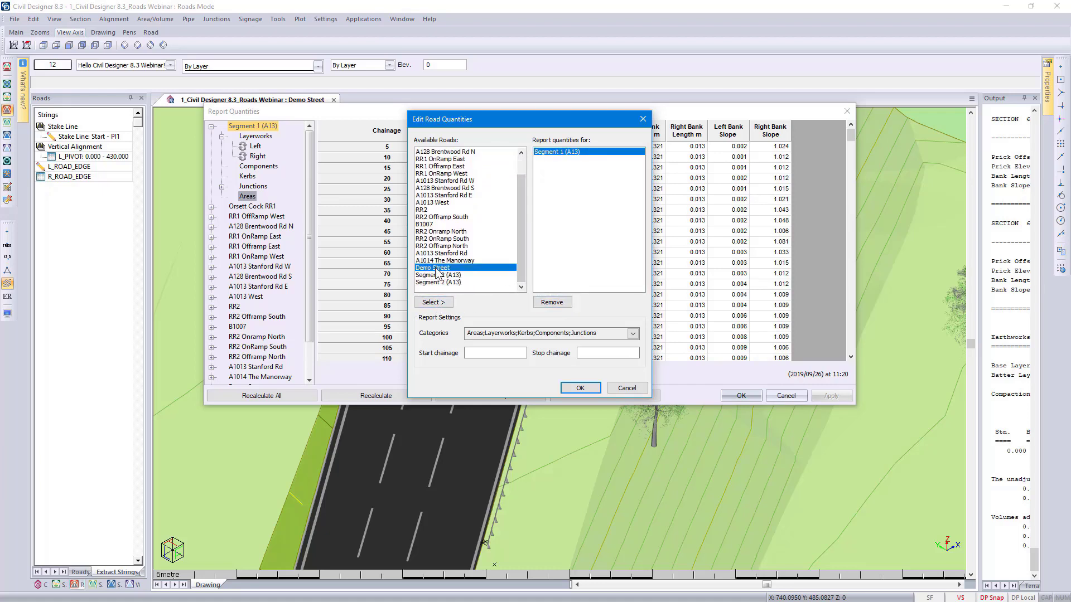
left_click(439, 304)
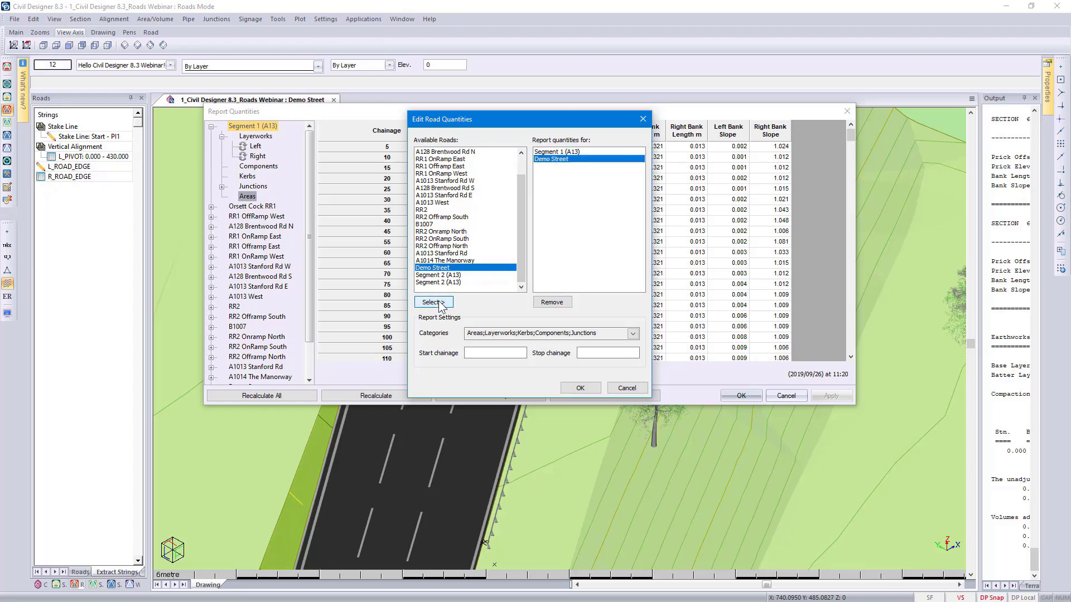
left_click(580, 388)
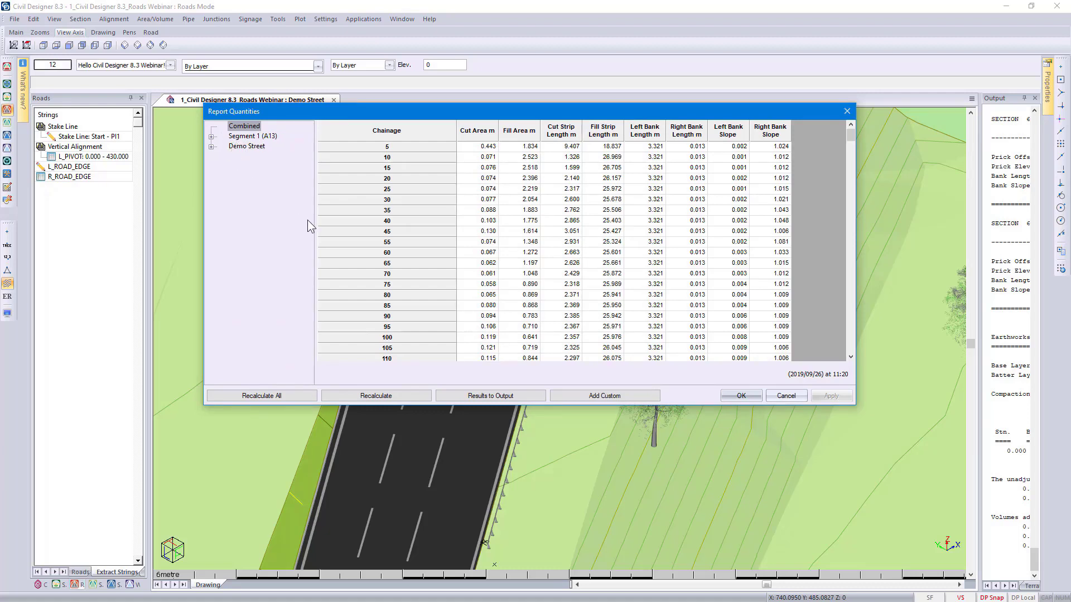
- Add a custom quantities report named Demo Phase1
left_click(574, 394)
type("Demo ")
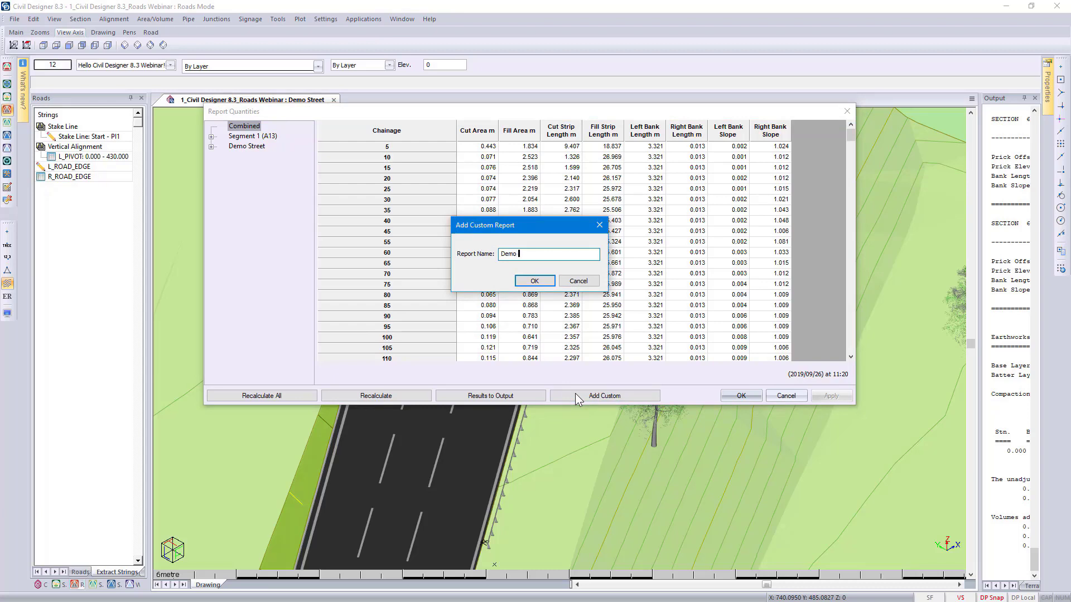
type("Phase 1")
left_click(538, 281)
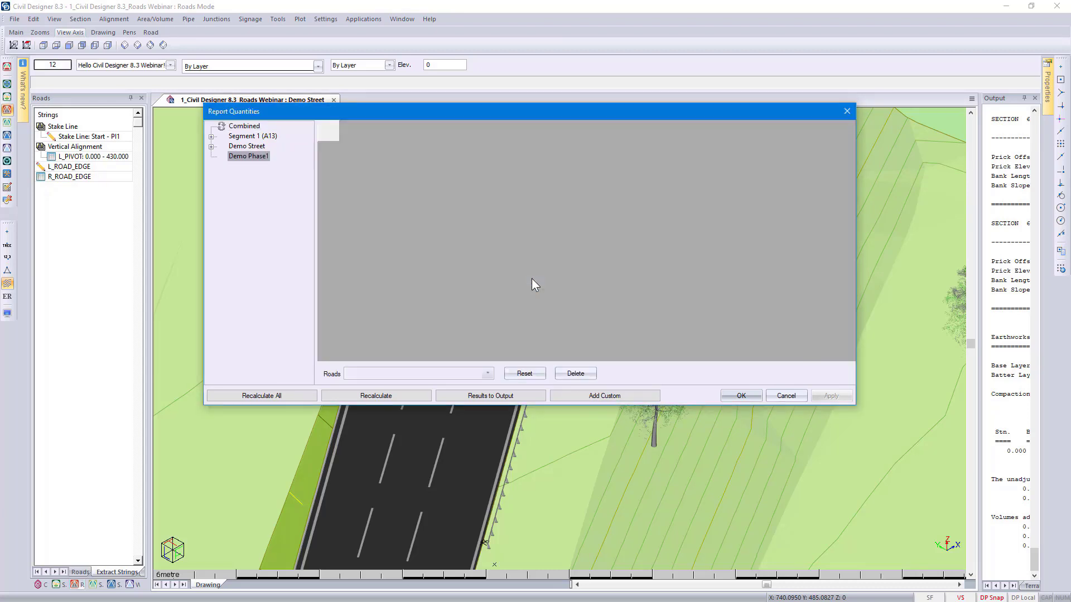
- Include Segment 1 (A13) and Demo Street in the Demo Phase1 report and widen its road name column
left_click(487, 374)
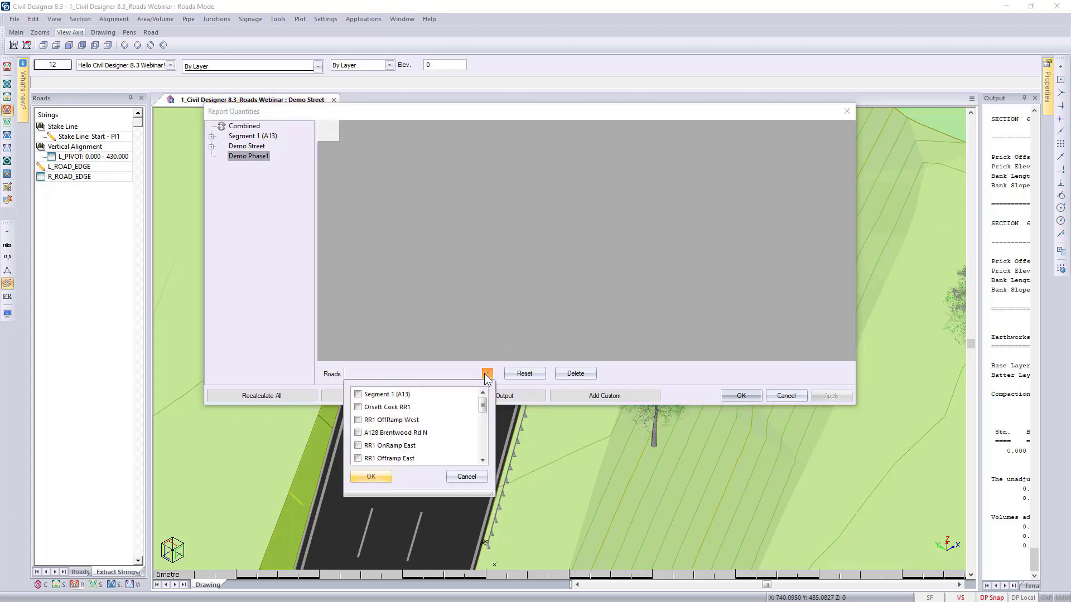
left_click(358, 394)
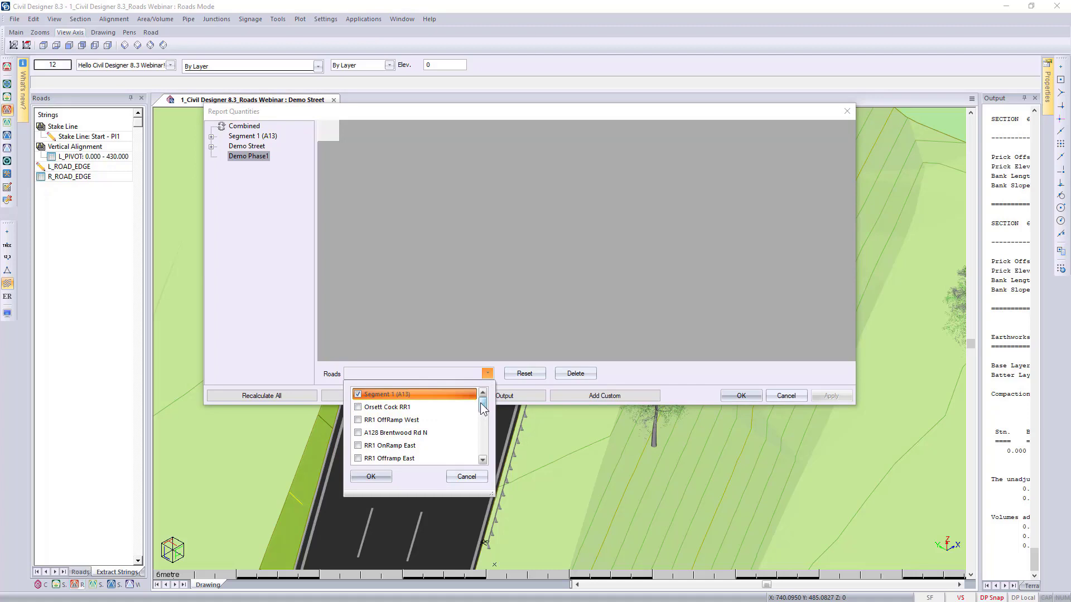
left_click_drag(483, 405, 483, 448)
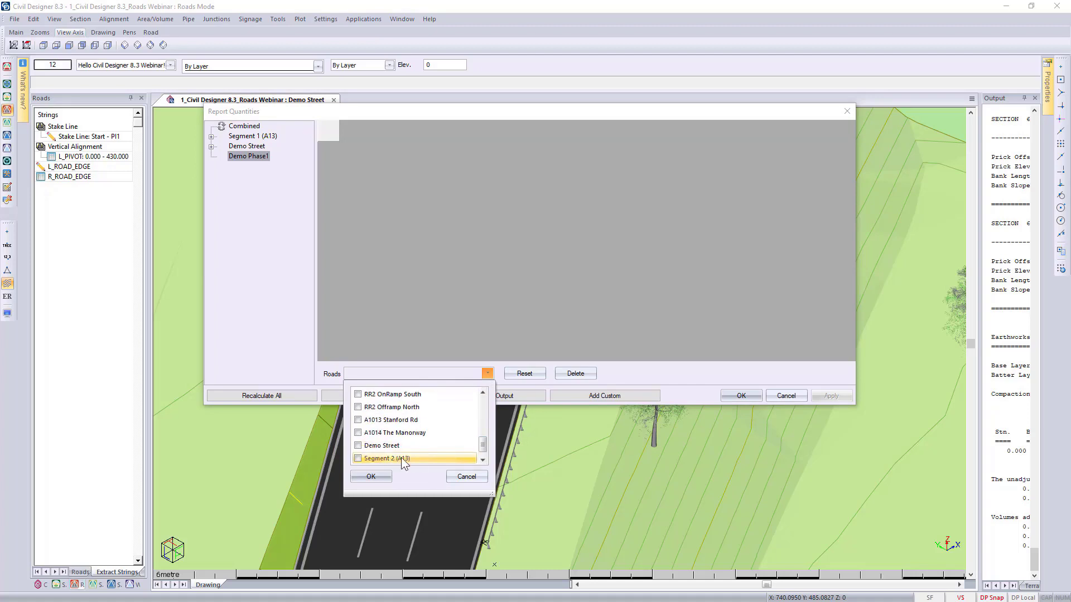
left_click(358, 446)
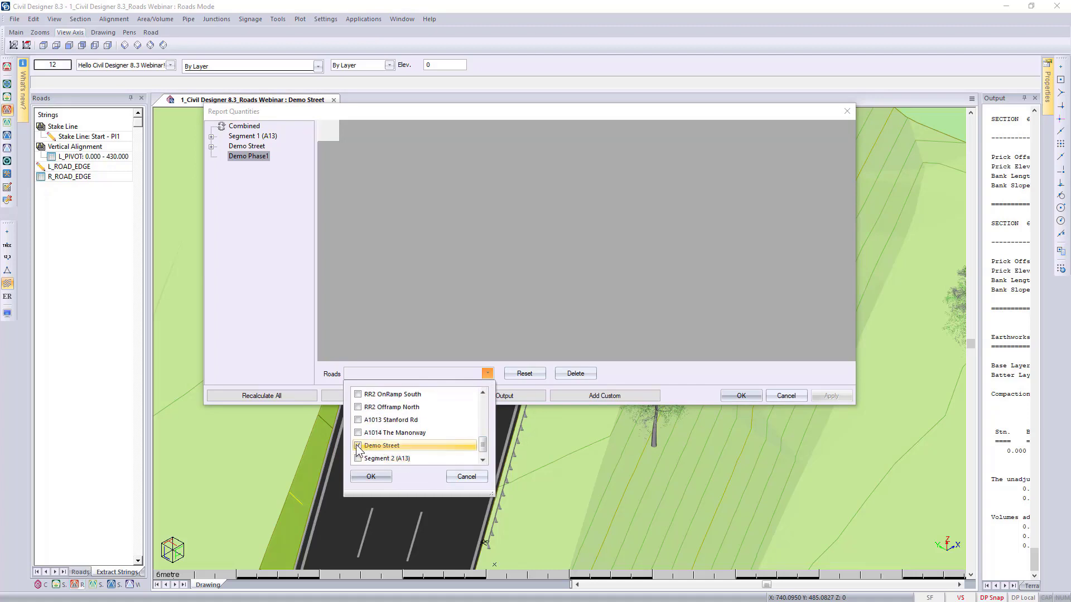
left_click(370, 475)
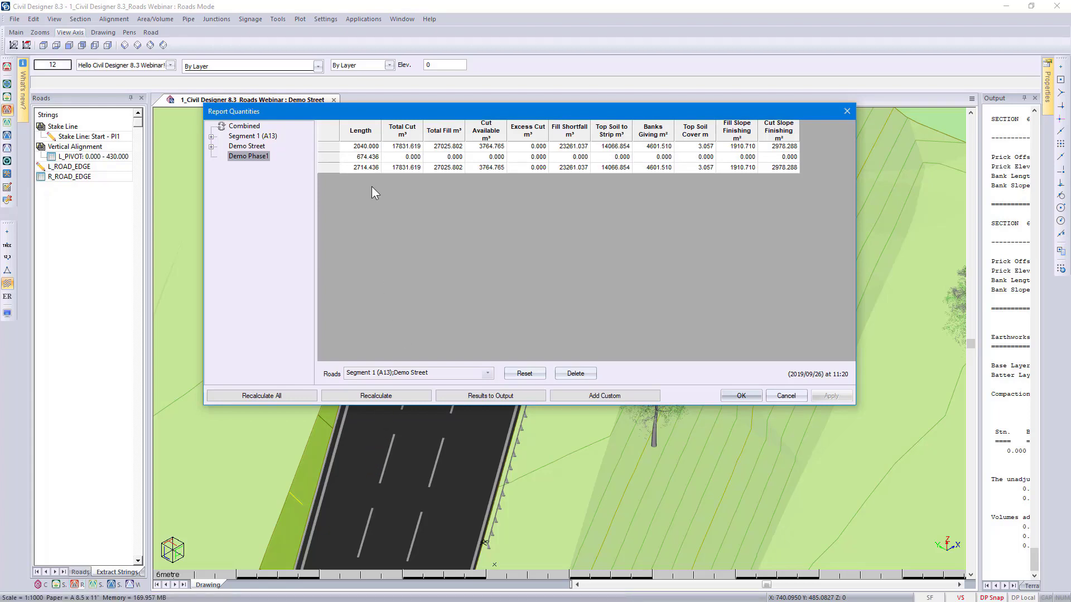
left_click_drag(338, 127, 377, 131)
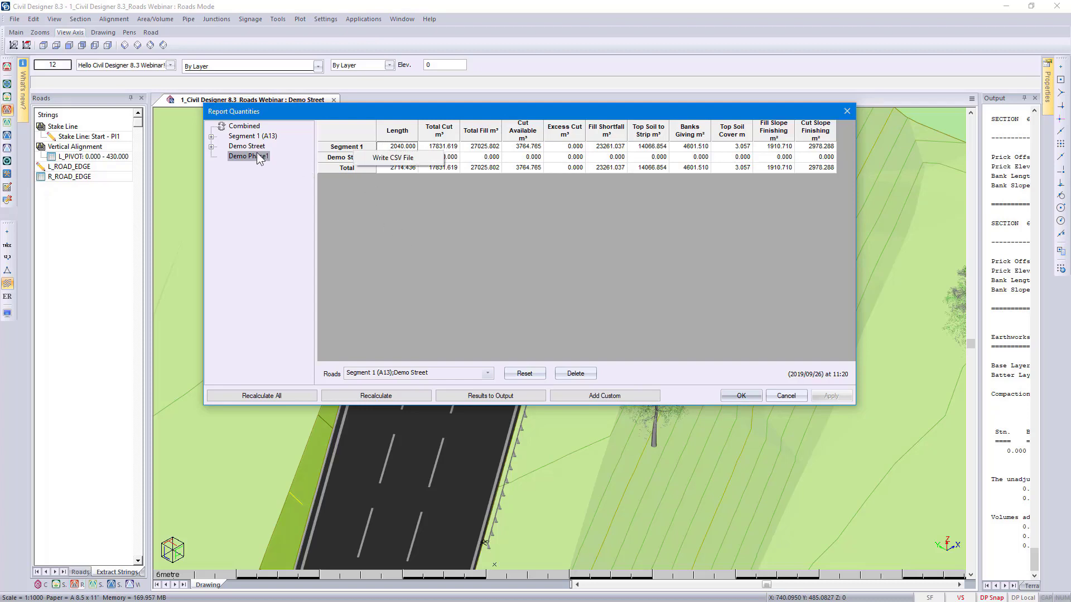
- Edit the road quantities from Demo Phase1 and limit Segment 1 (A13)'s report categories to Areas and Layerworks
left_click(239, 157)
right_click(237, 157)
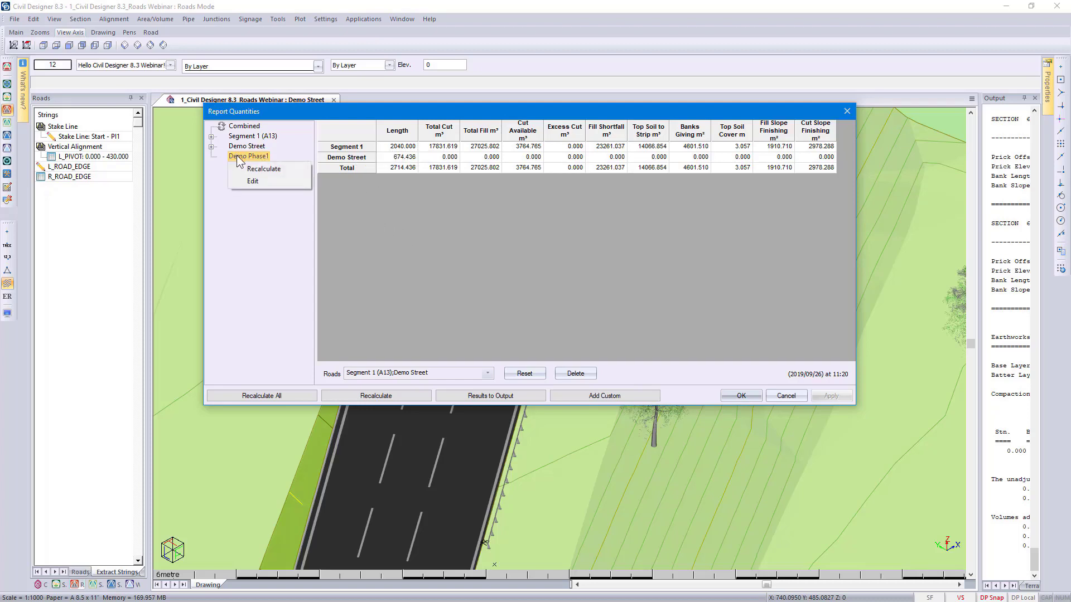
left_click(253, 183)
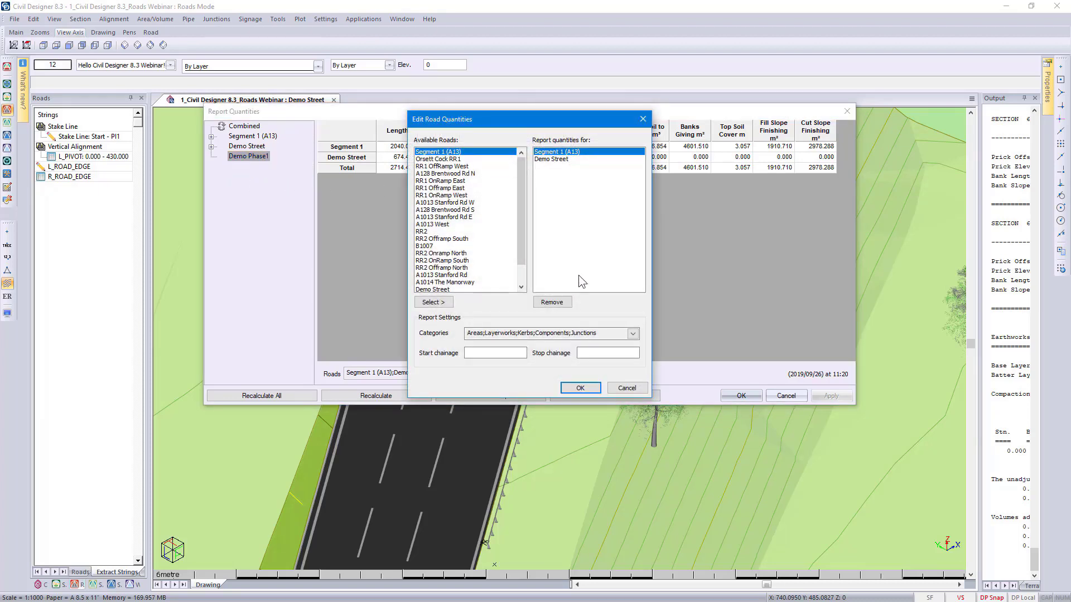
left_click(632, 334)
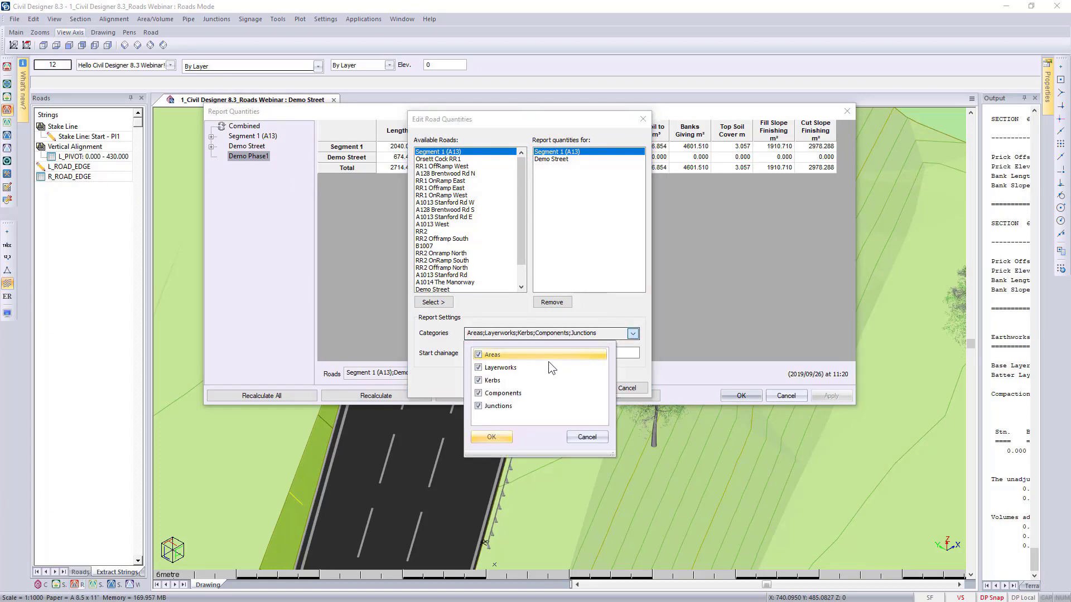
left_click(479, 381)
left_click(478, 393)
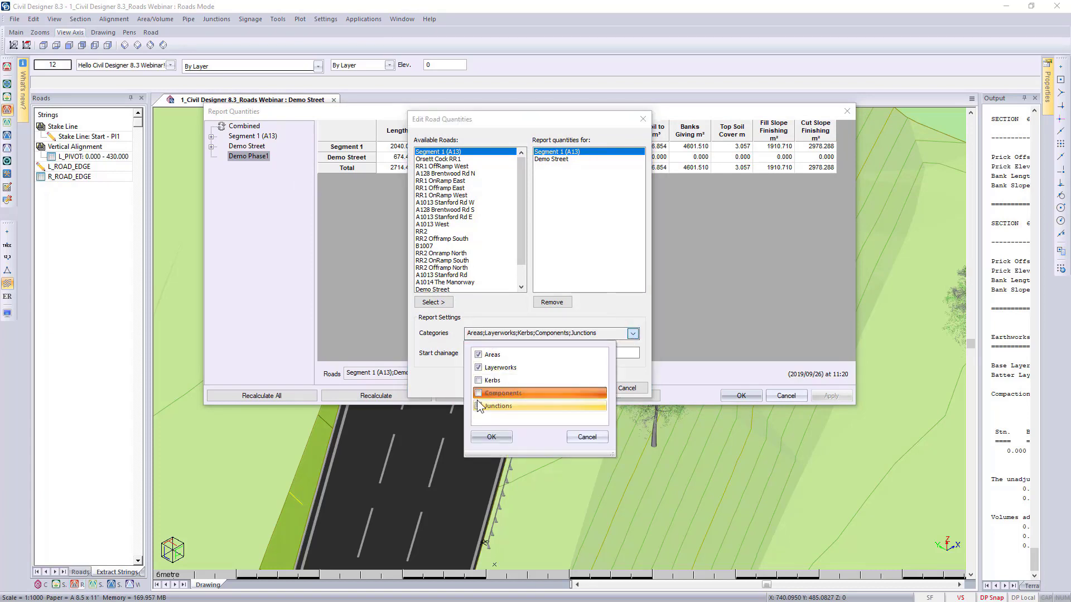
left_click(478, 406)
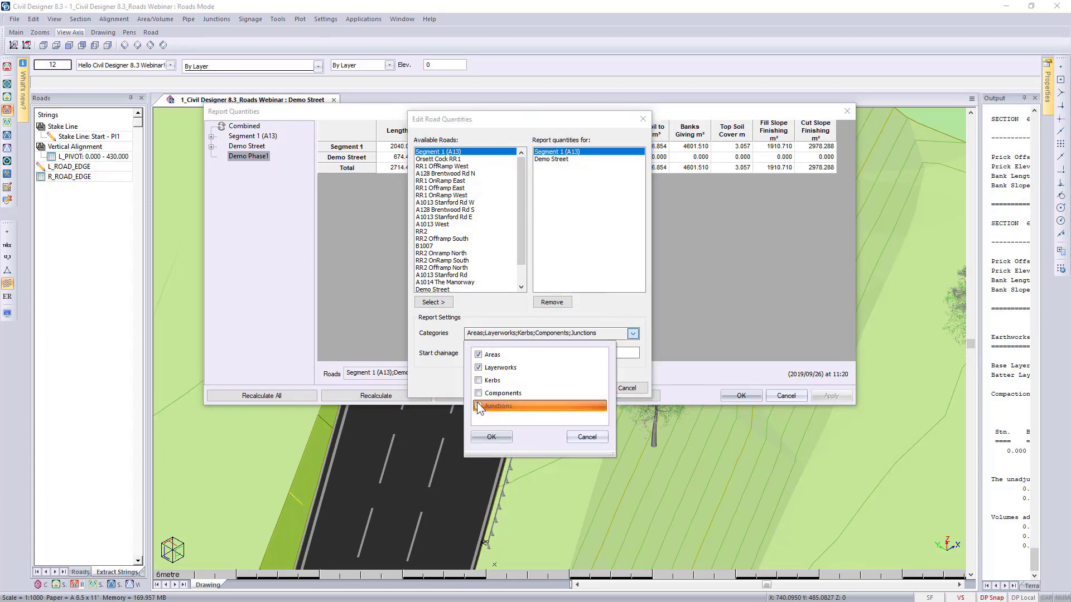
left_click(491, 437)
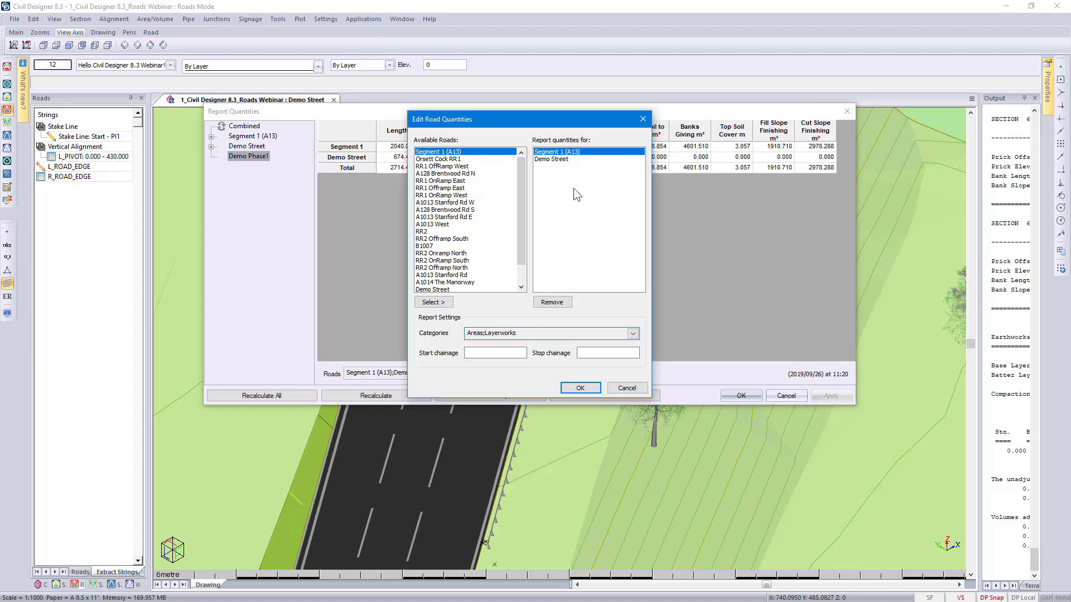
- Limit Demo Street's report categories to Areas, Layerworks and Junctions, add a second Segment 1 (A13) entry, and discard the edits
left_click(561, 160)
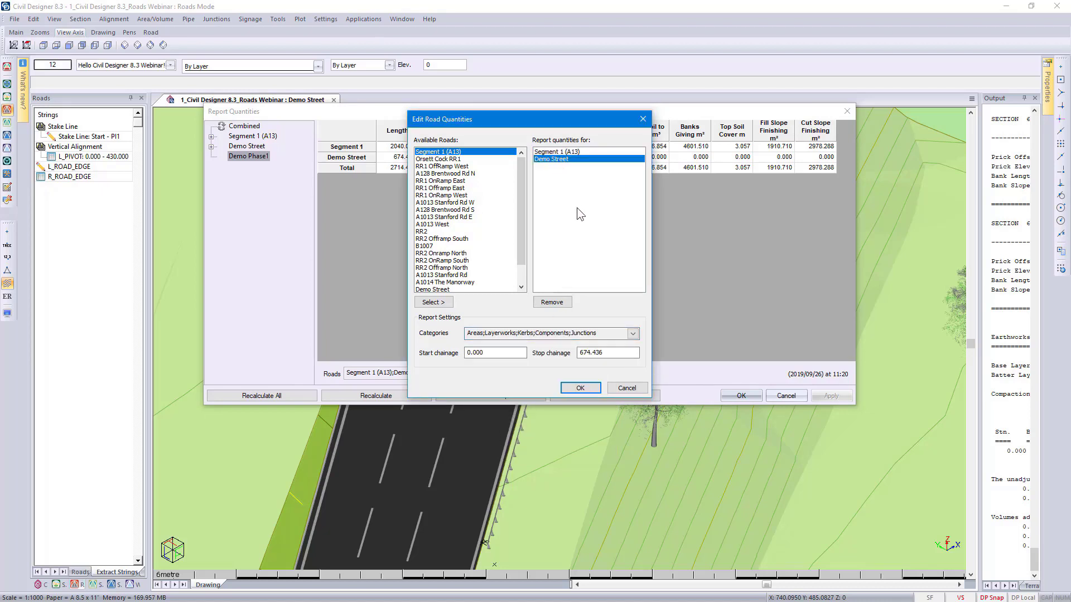
left_click(632, 333)
left_click(480, 380)
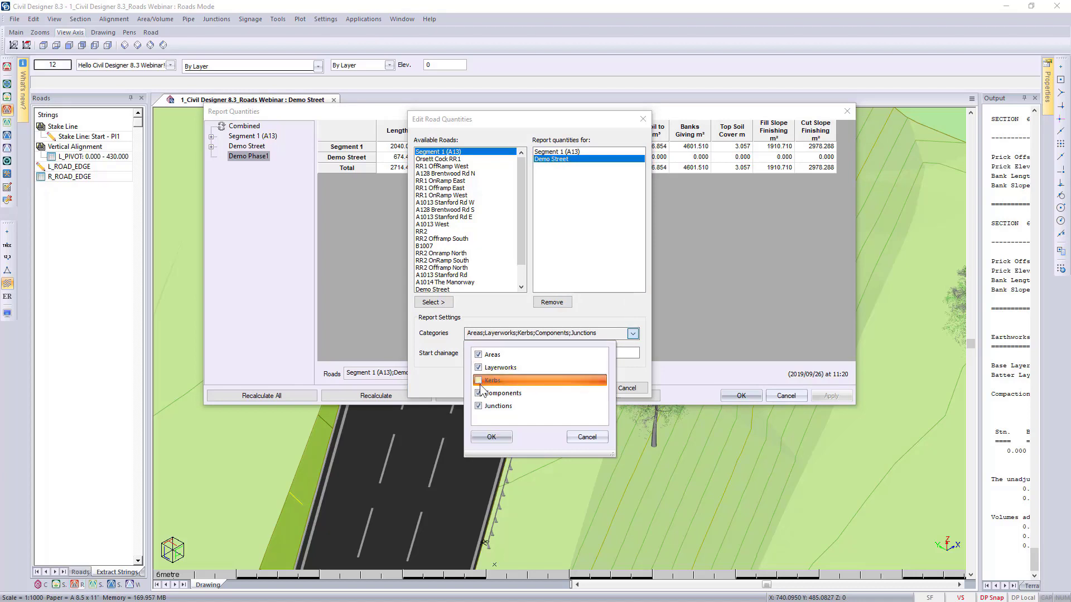
left_click(479, 394)
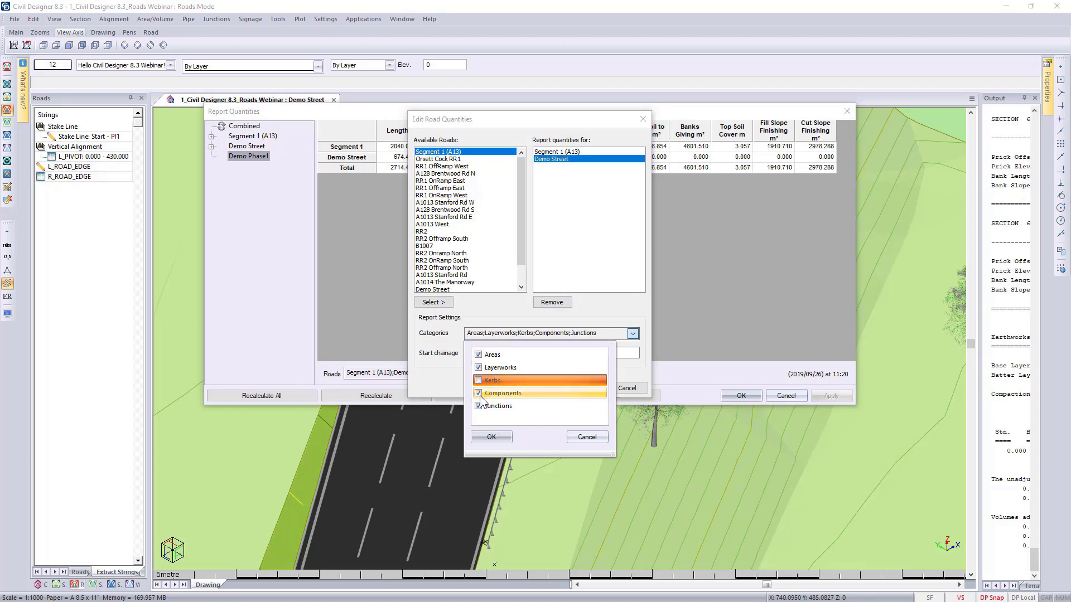
left_click(491, 436)
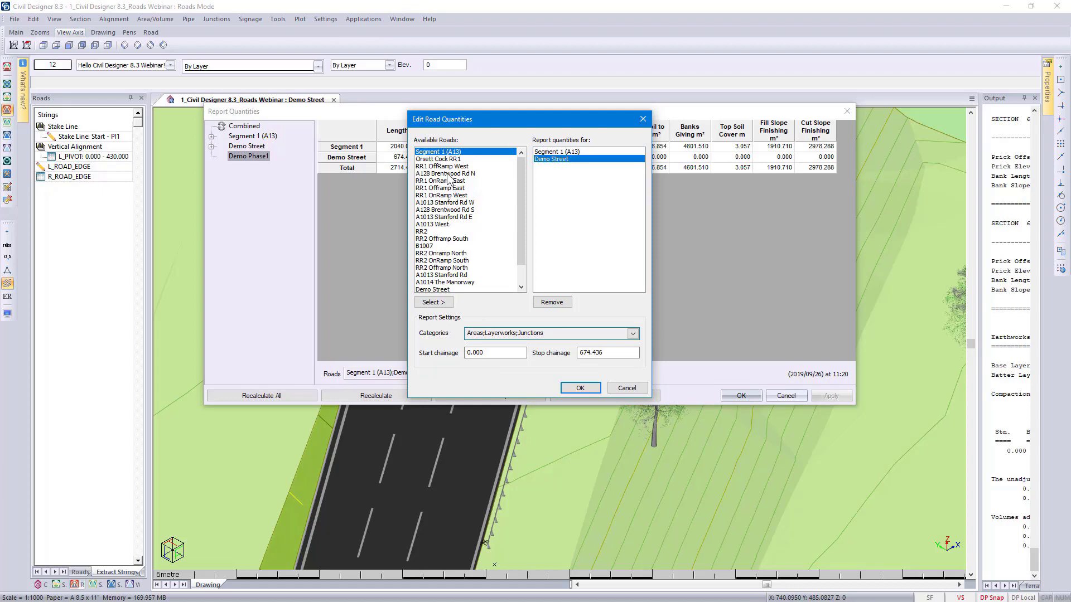
left_click(440, 302)
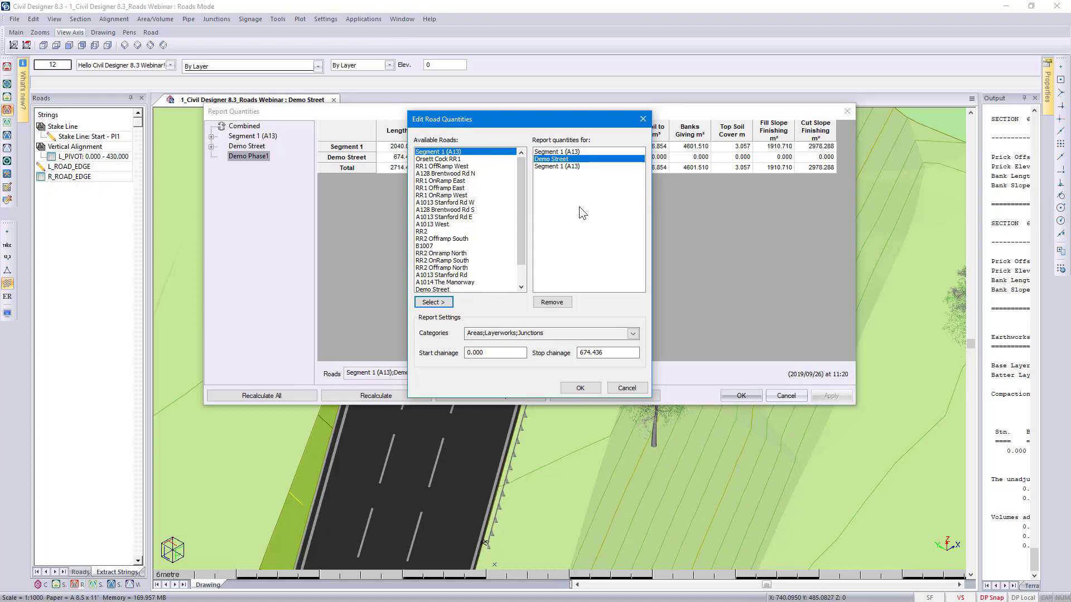
left_click(628, 387)
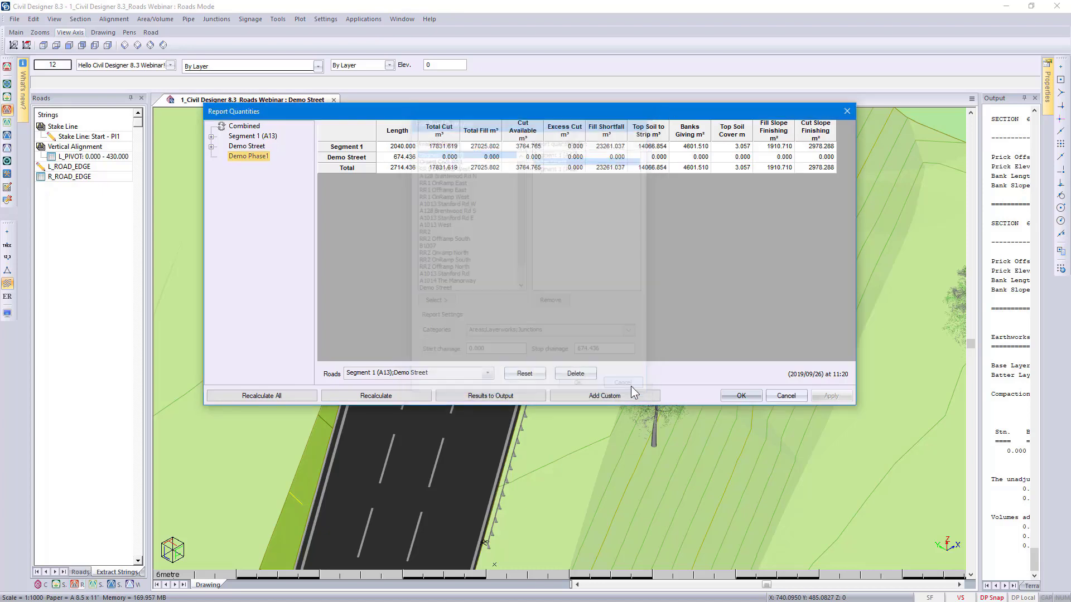
- Cancel out of the report quantities and switch from Roads mode to Terrain mode
left_click(785, 396)
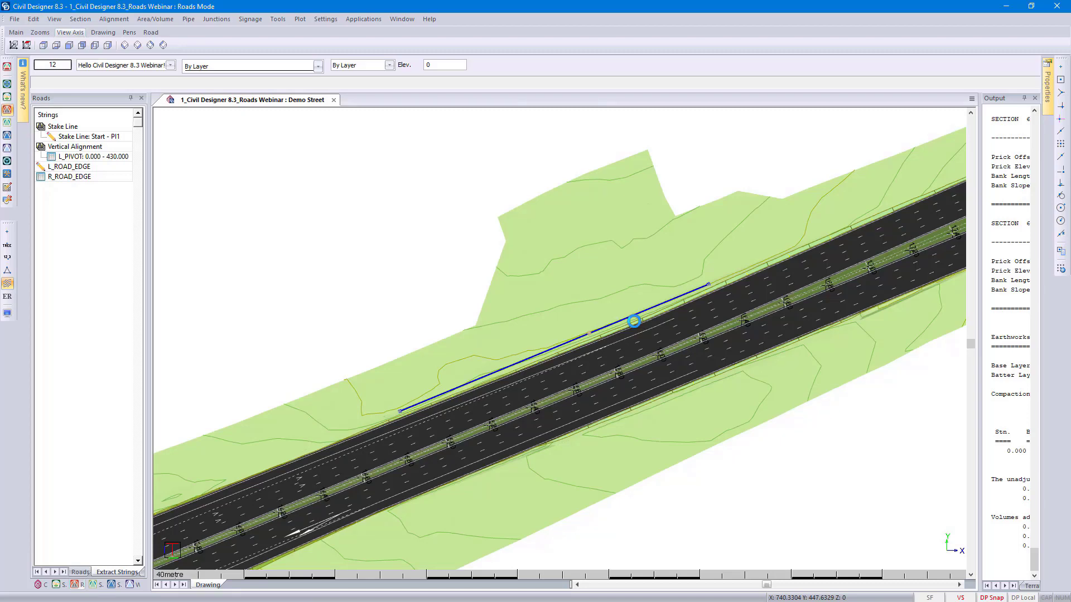
scroll(634, 321, "up", 3)
middle_click_drag(562, 323, 551, 282)
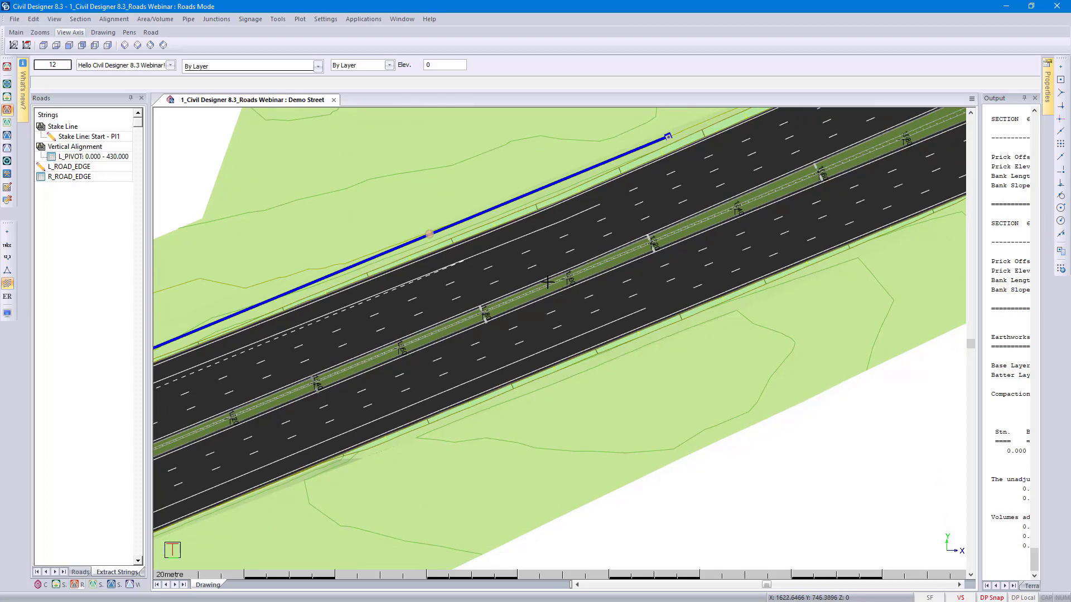
left_click(8, 97)
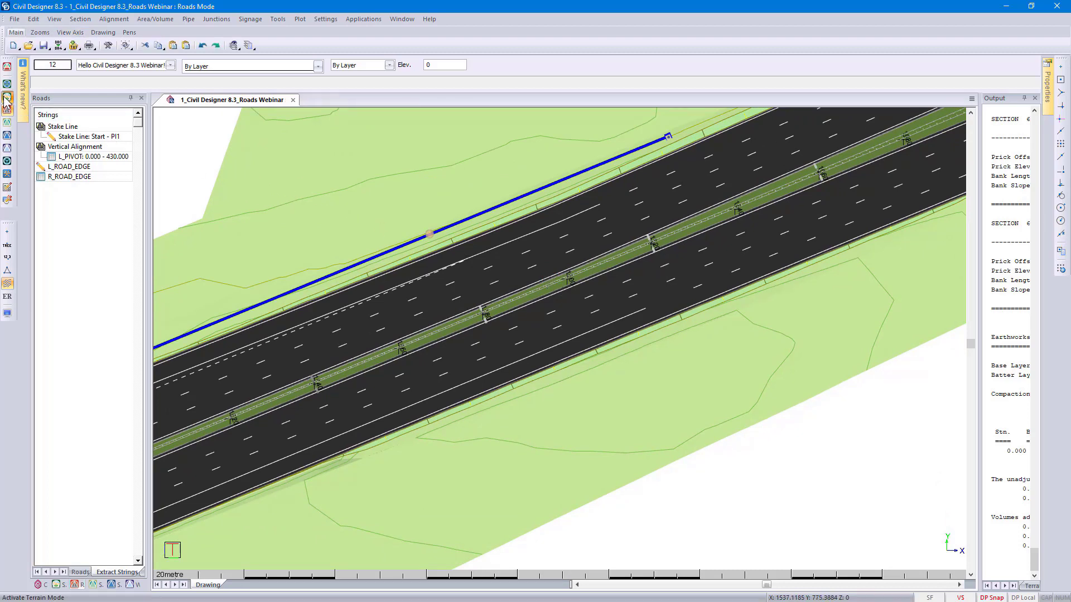
- View a quick profile of Existing Ground across both carriageways, using the strings model and a search distance of 100, and compare it with the plan
left_click(106, 18)
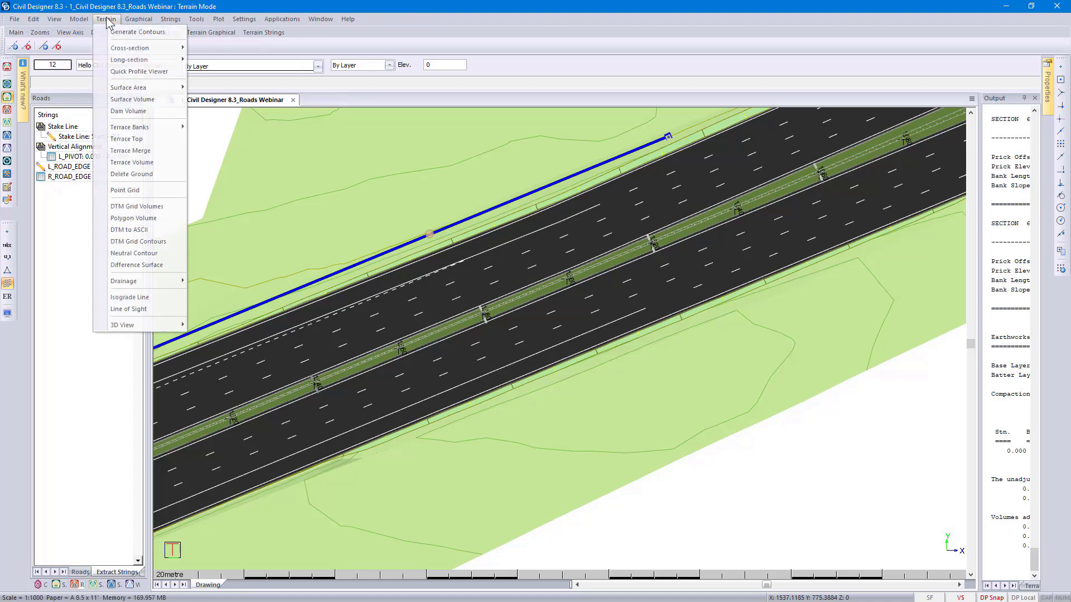
left_click(146, 72)
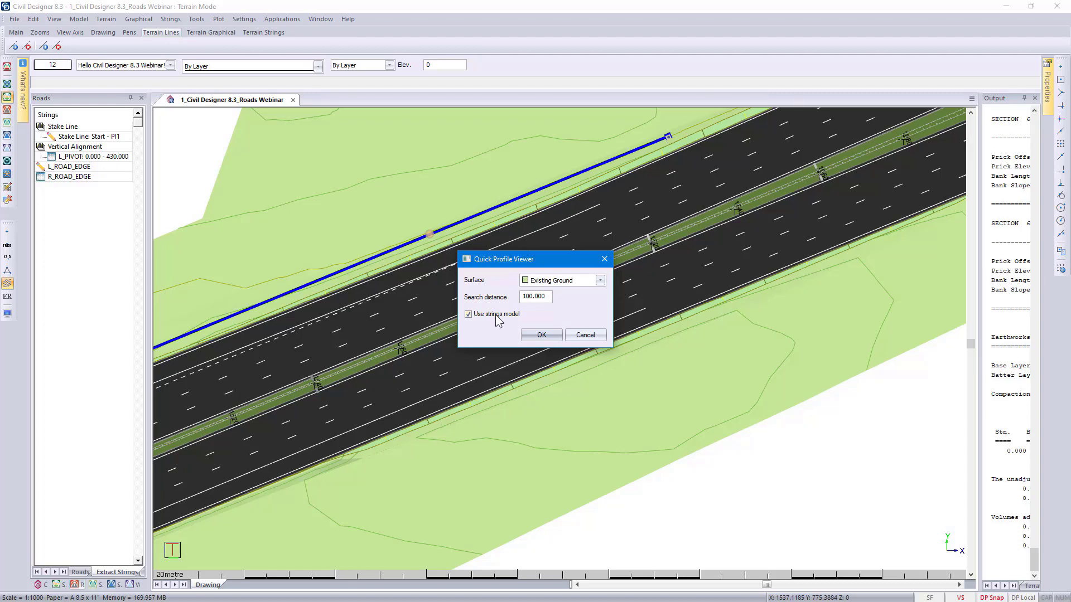
left_click(540, 334)
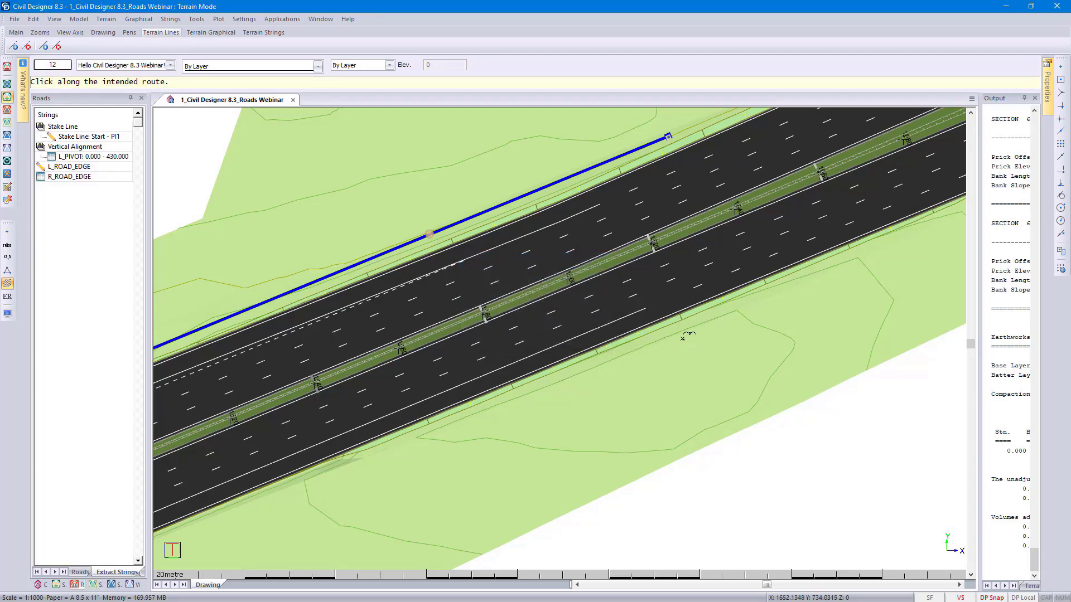
left_click(683, 338)
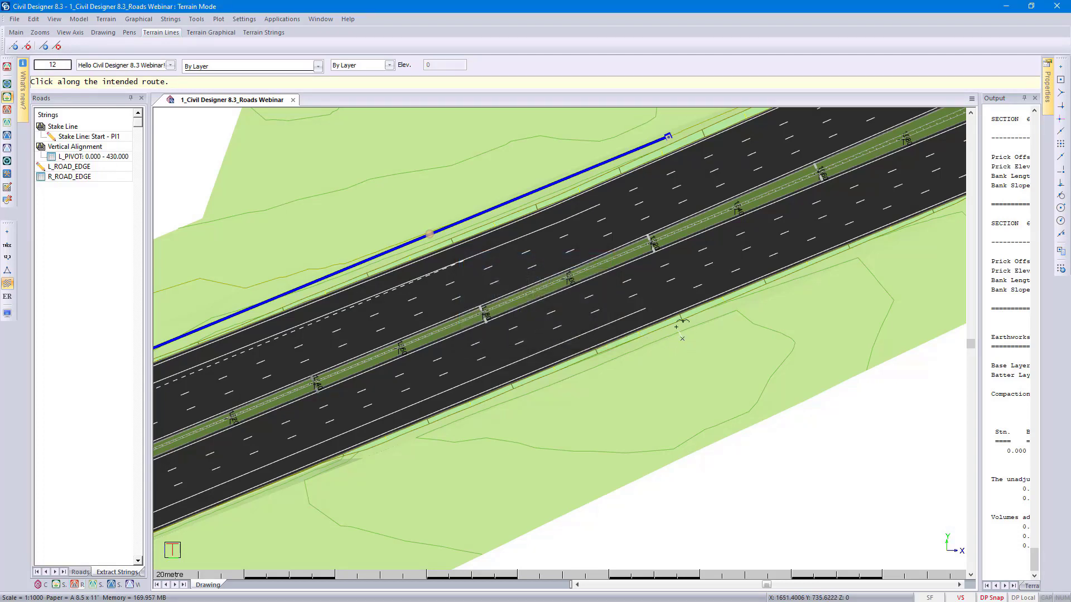
right_click(606, 131)
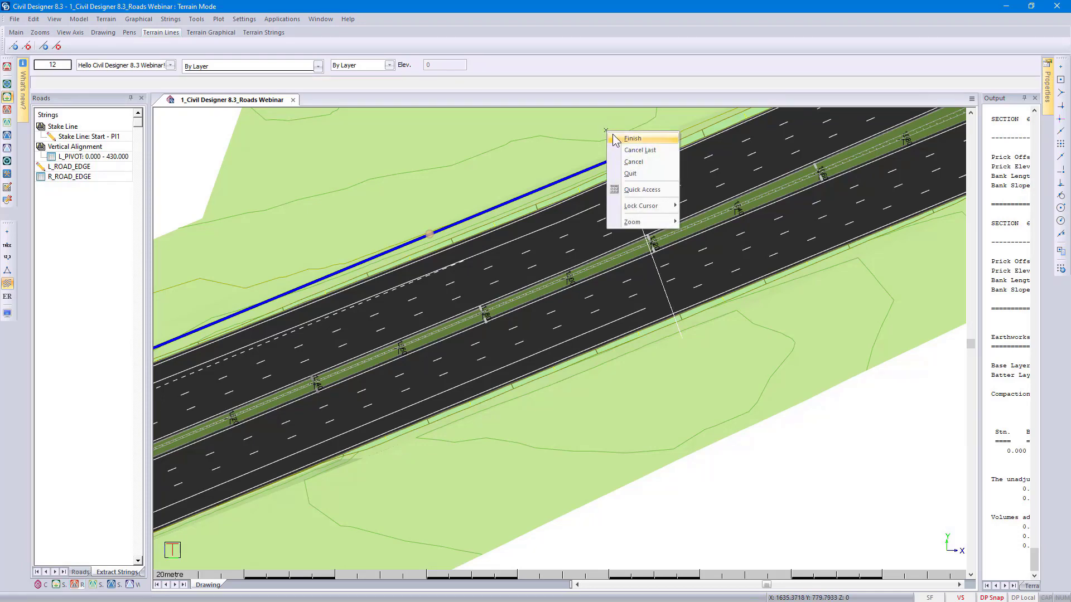
left_click(614, 138)
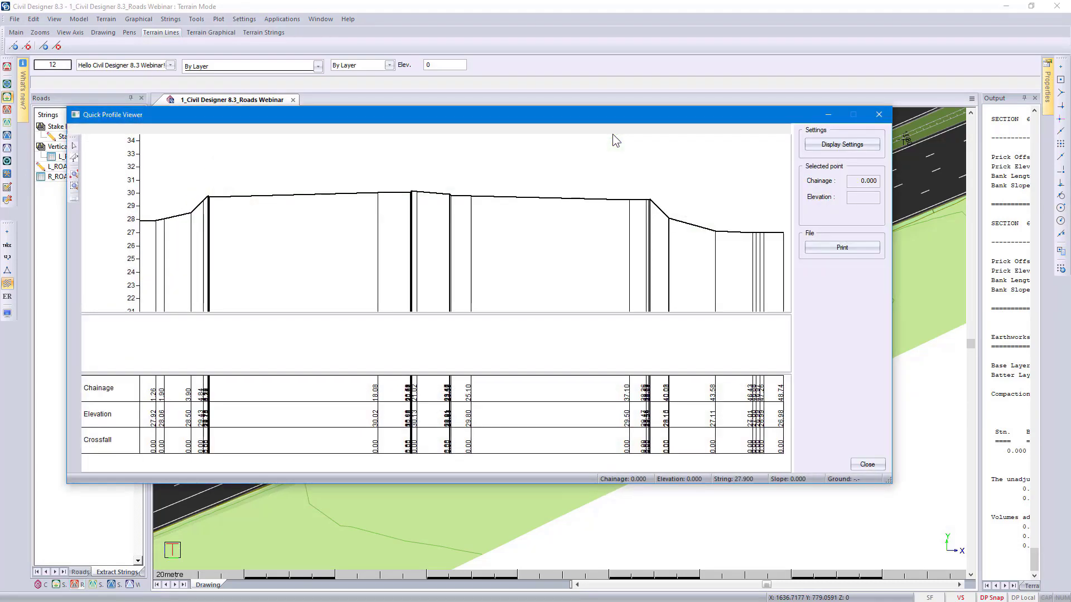
left_click_drag(600, 122, 687, 372)
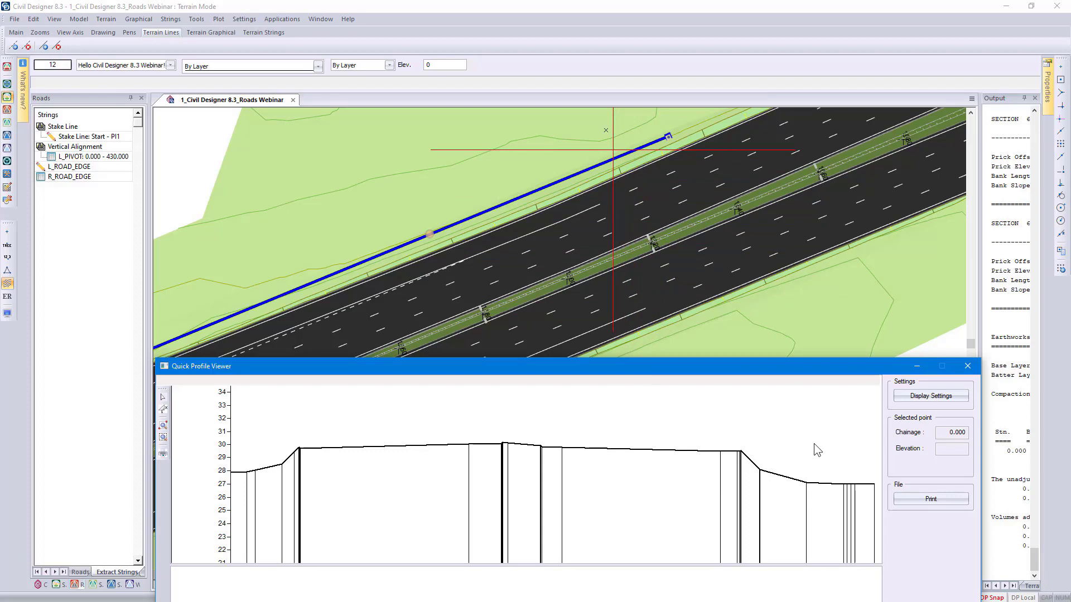
left_click_drag(704, 360, 699, 119)
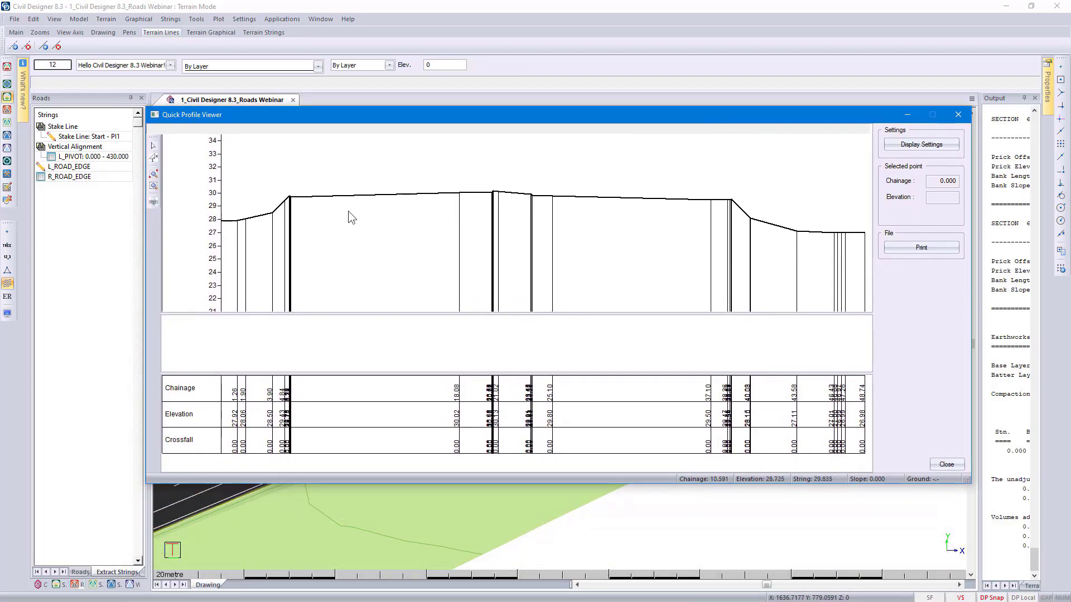
- Inspect the profile points on both side slopes, look over the profile's display settings without changing them, and close the quick profile
left_click(272, 214)
left_click(909, 147)
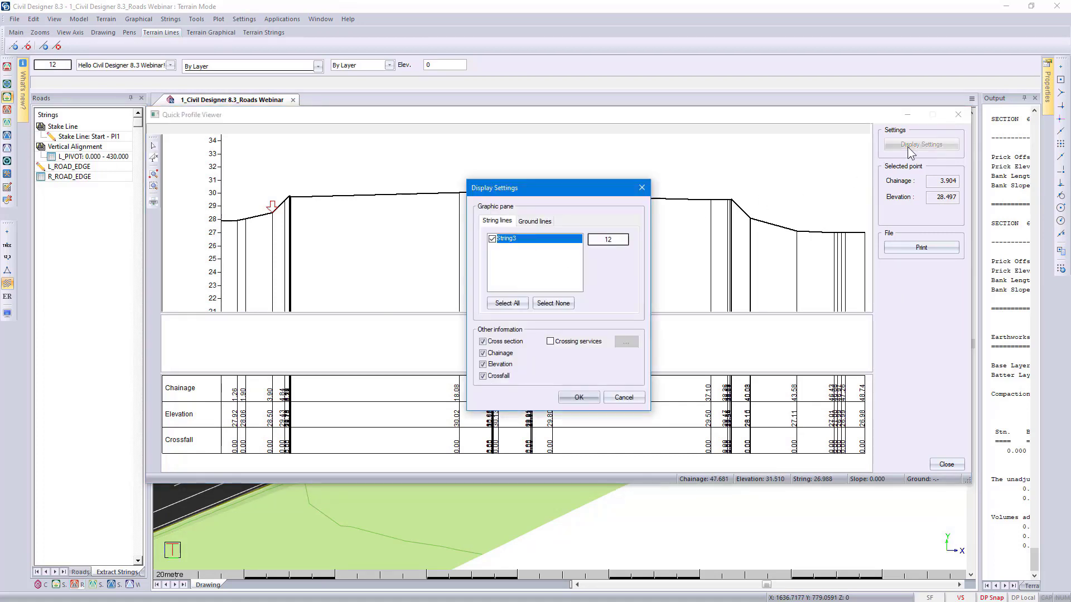
left_click(624, 397)
left_click(751, 221)
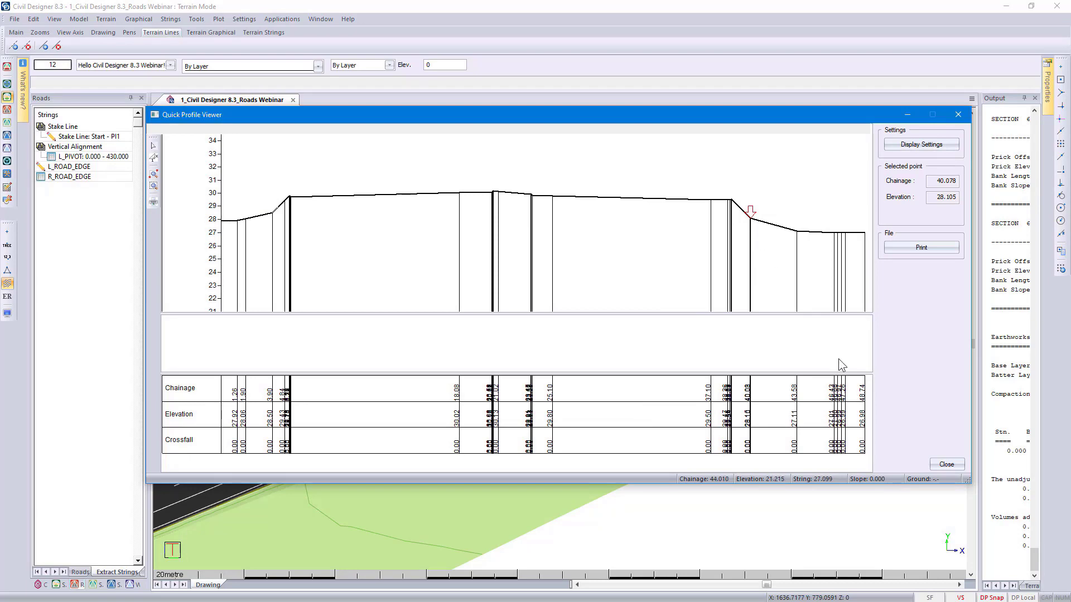
left_click(935, 464)
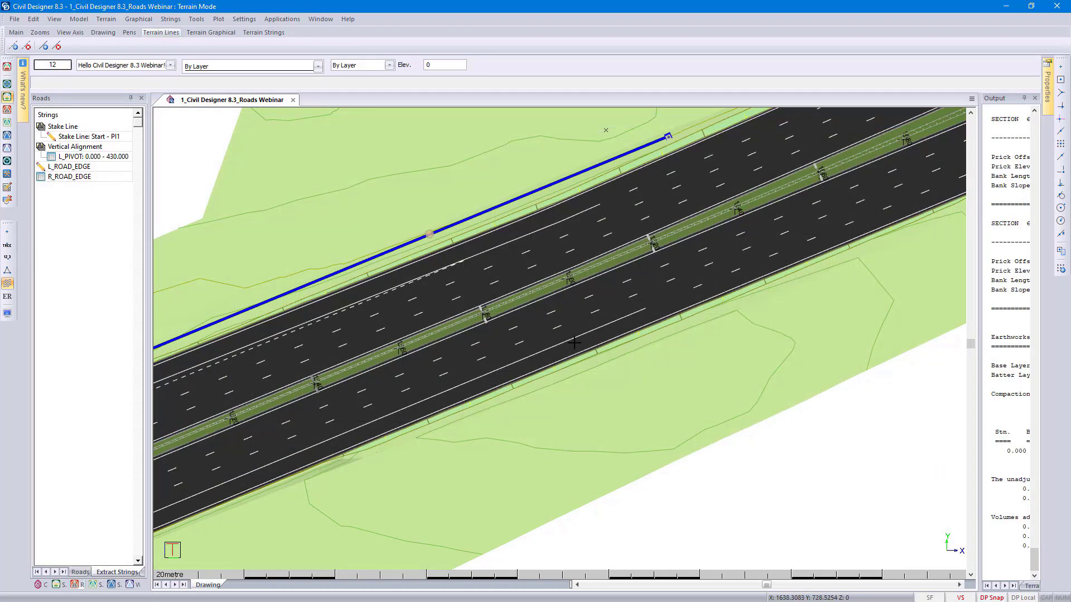
- Switch to Roads mode and graphically add a crossing service across both carriageways of Demo Street, including a skew cross section
left_click(8, 110)
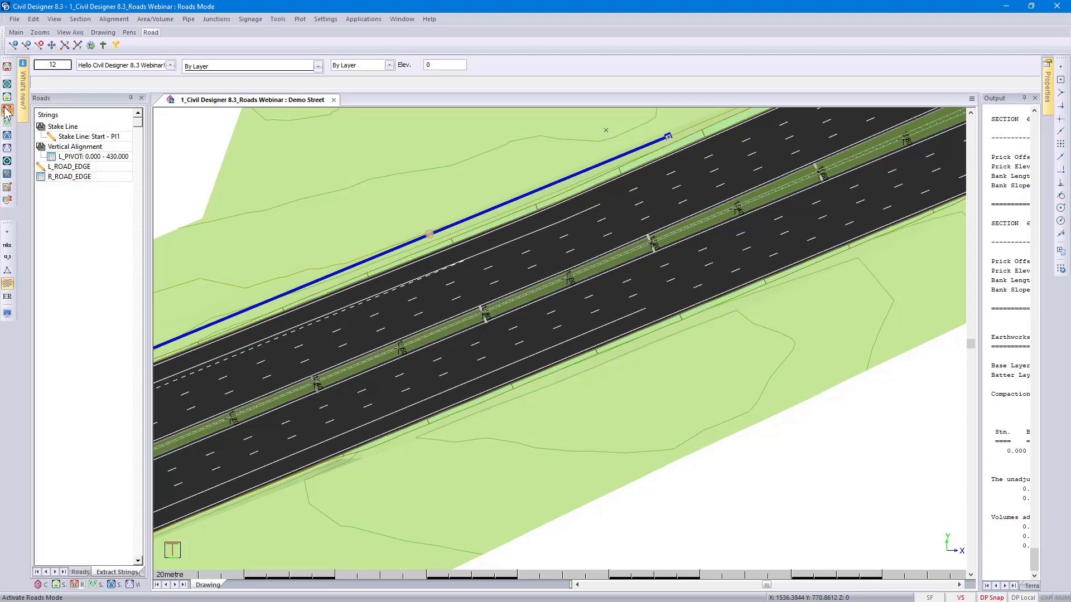
left_click(277, 19)
mouse_move(304, 60)
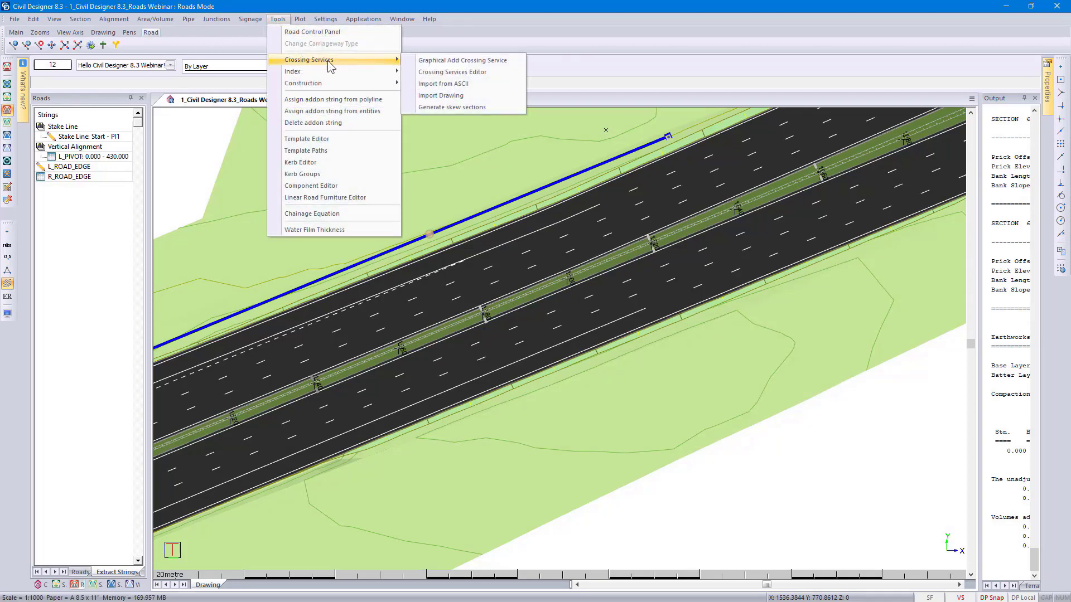
left_click(456, 62)
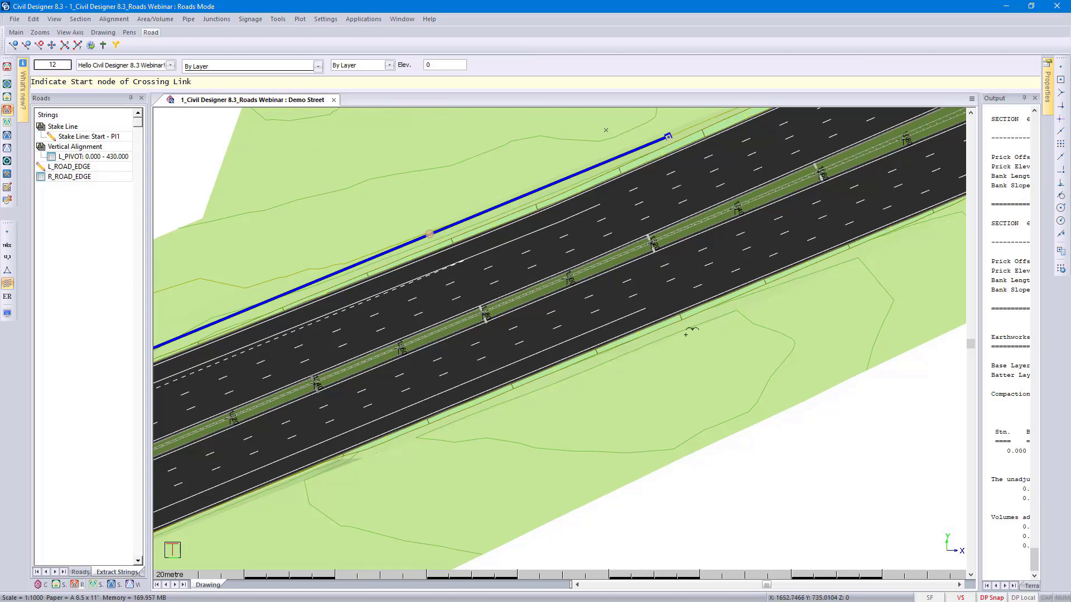
left_click(685, 334)
left_click(609, 136)
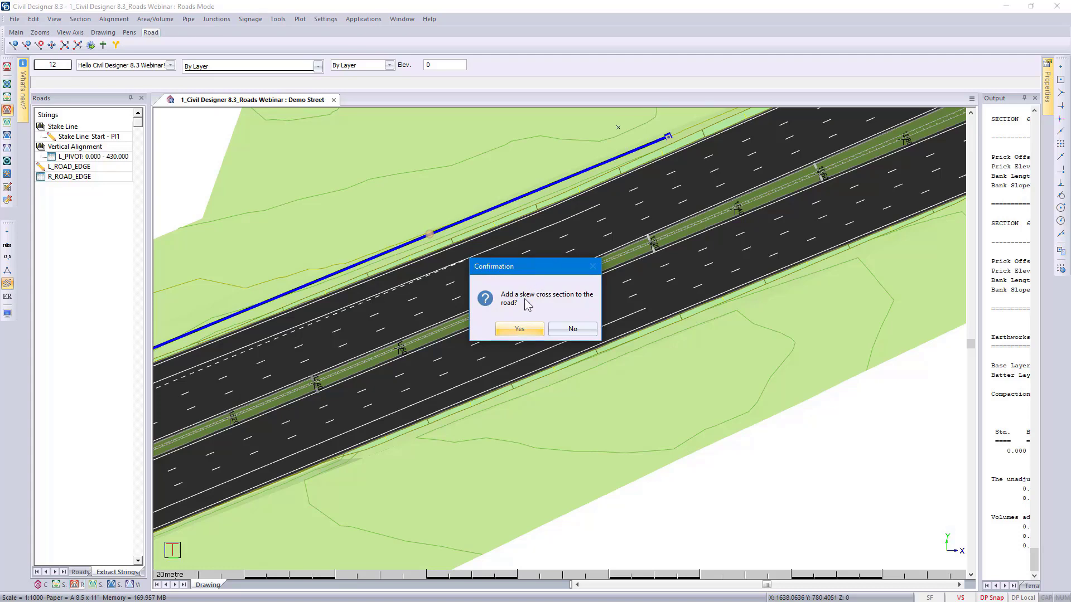
left_click(518, 329)
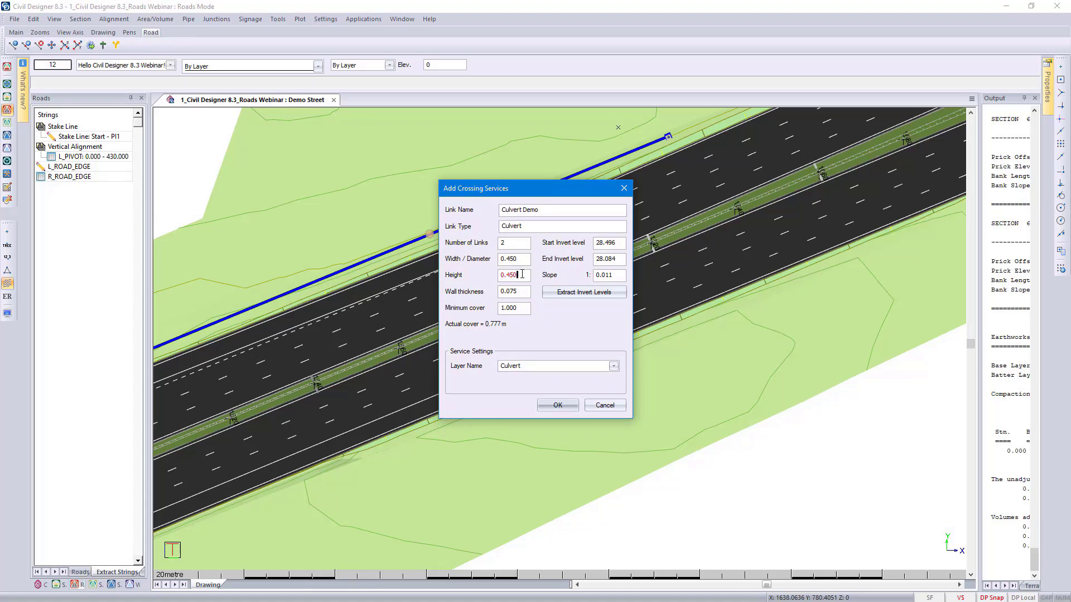
- Set the Culvert Demo crossing's height to 0.450
left_click_drag(523, 274, 506, 274)
type("5")
left_click(526, 291)
left_click_drag(519, 274, 507, 275)
type("450")
left_click(519, 308)
- Extract the culvert's invert levels from Existing Ground with a vertical offset of 0.15, and accept the crossing with screen output
left_click(562, 296)
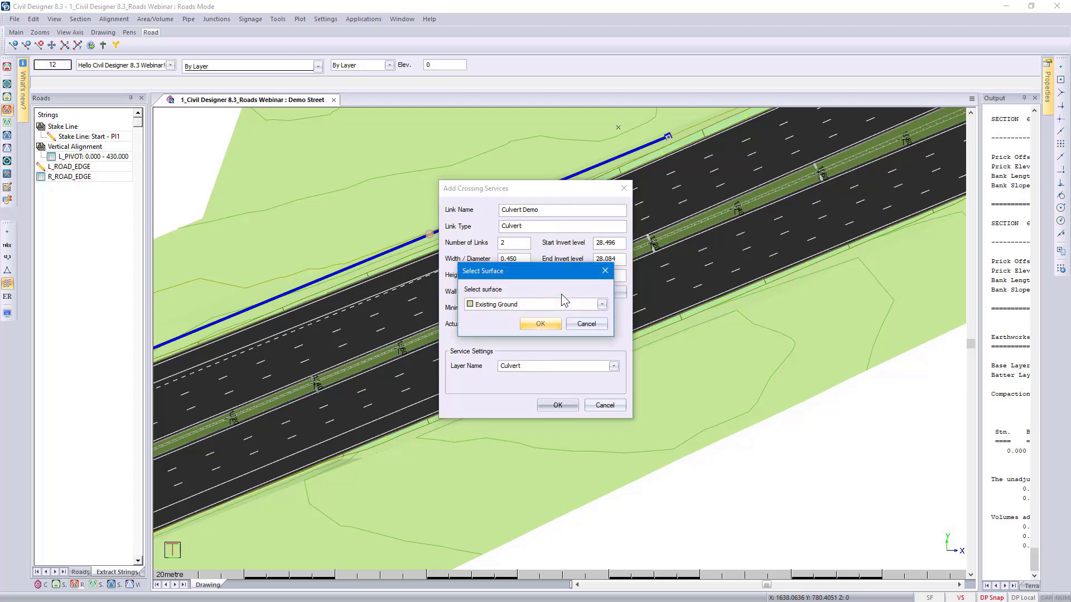
left_click(540, 324)
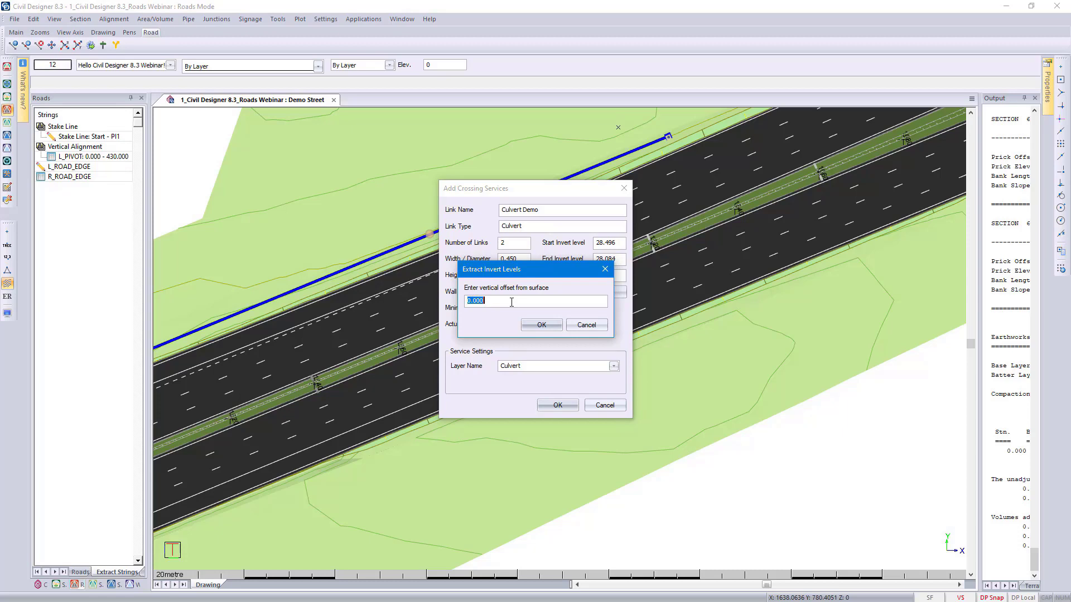
type("0.15")
left_click(552, 326)
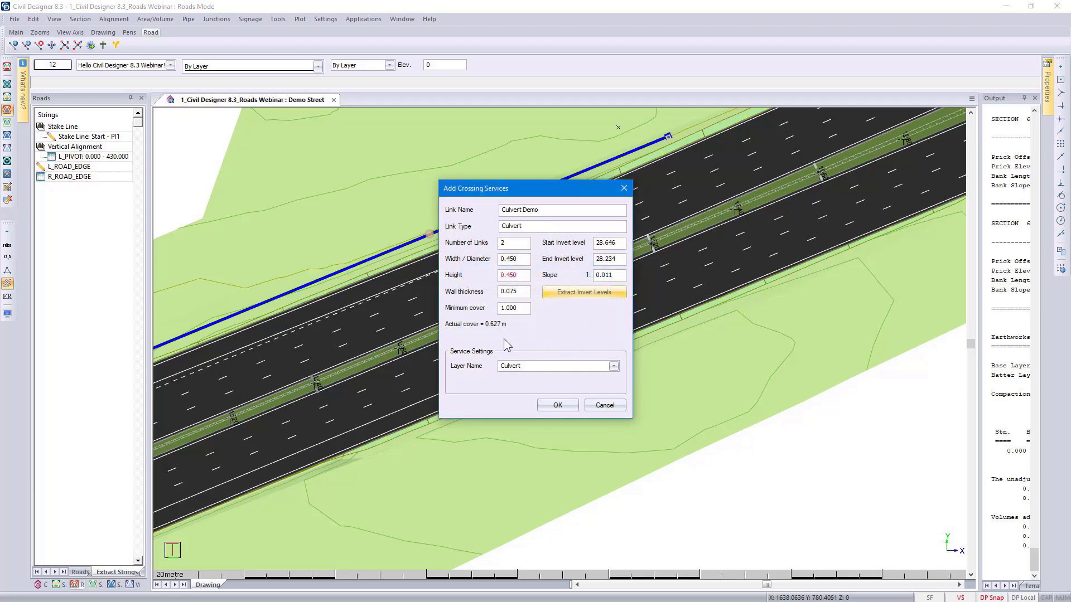
left_click(565, 403)
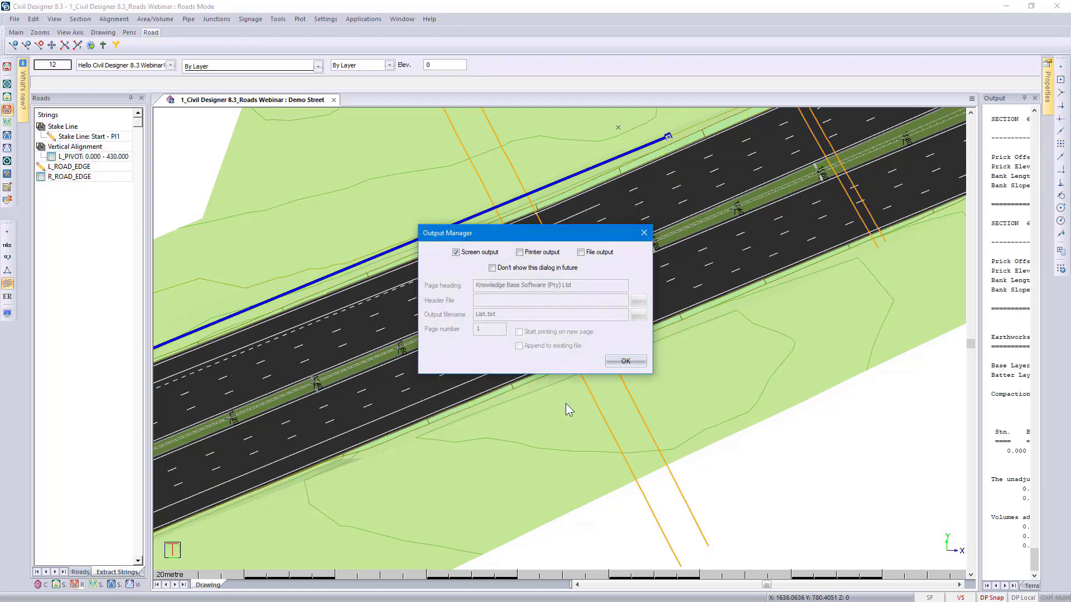
left_click(607, 360)
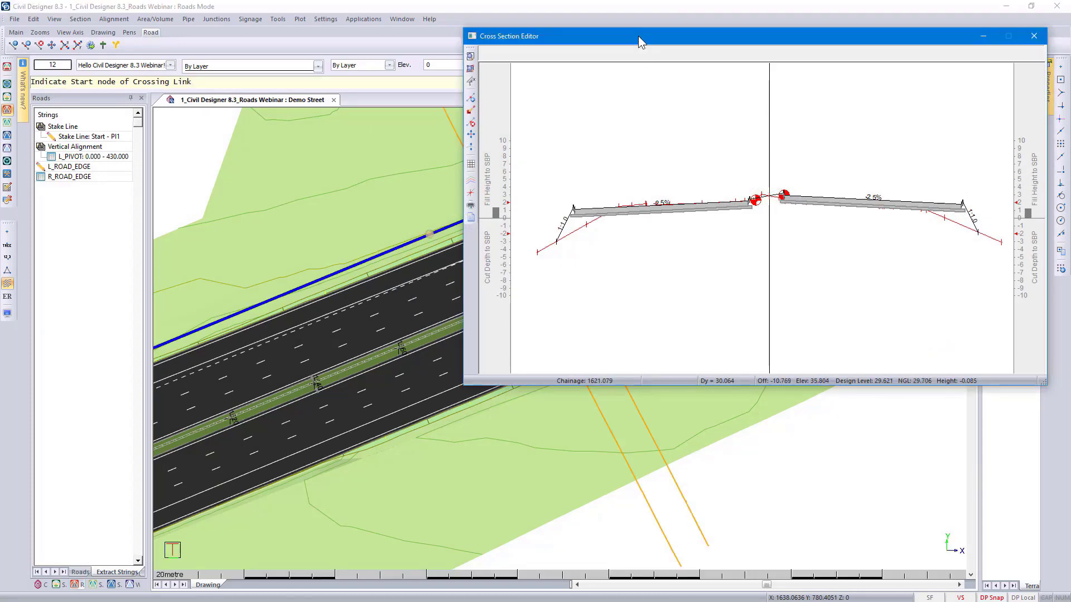
- Show Culvert crossings in the skew cross section by adding Culvert to the services plotted in the section line settings
left_click_drag(638, 36, 470, 90)
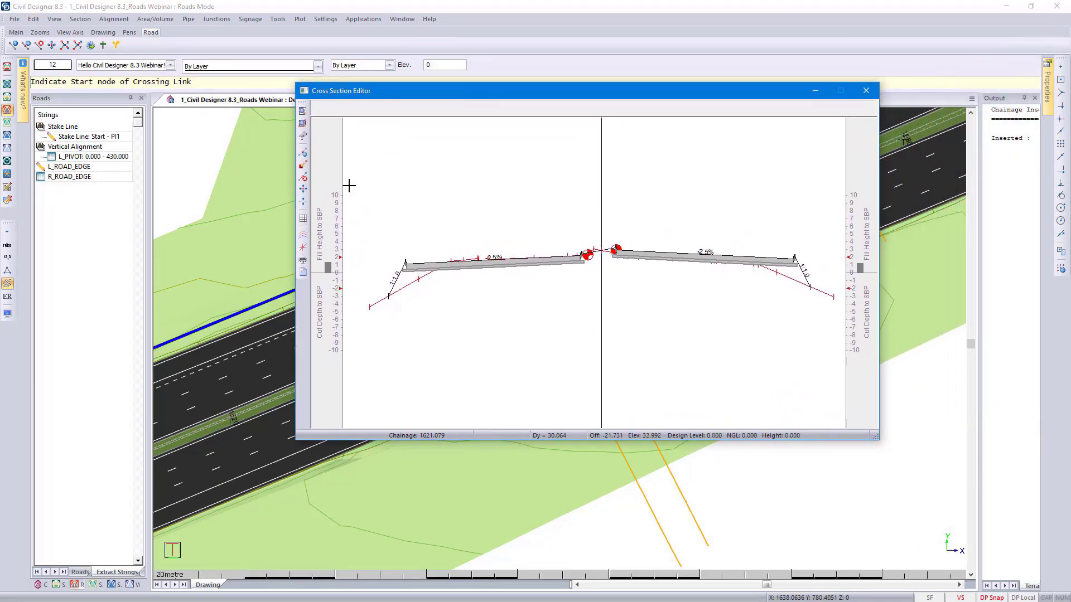
left_click(303, 234)
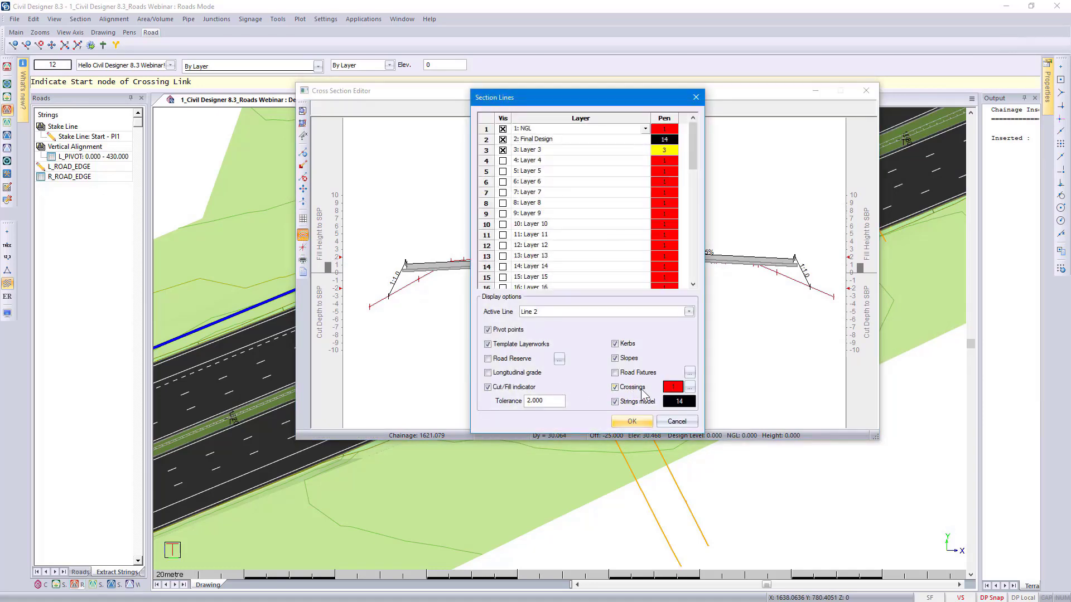
left_click(690, 387)
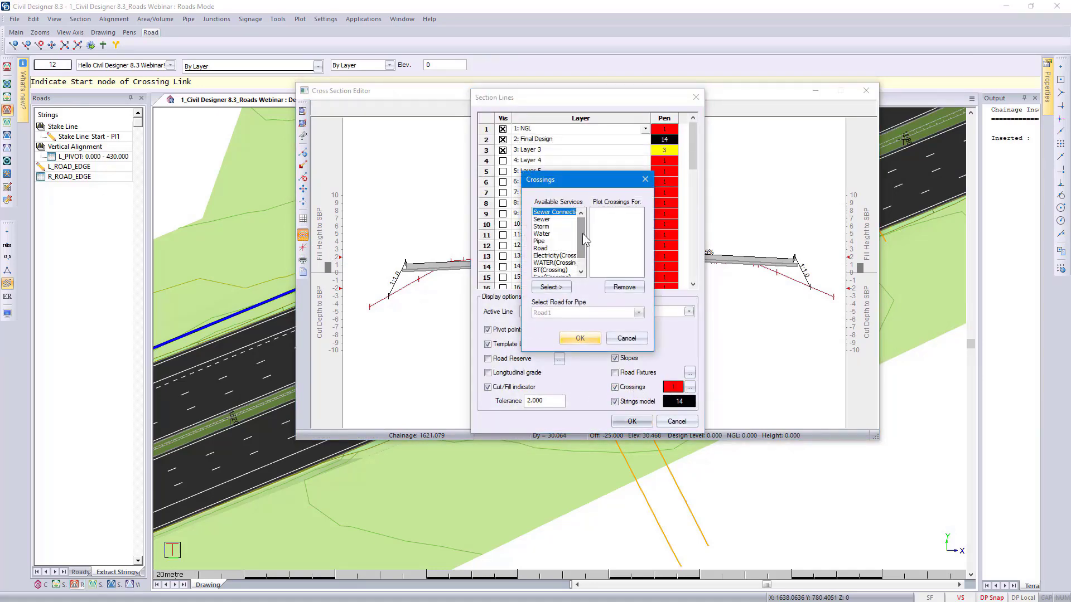
scroll(582, 233, "down", 2)
left_click(558, 270)
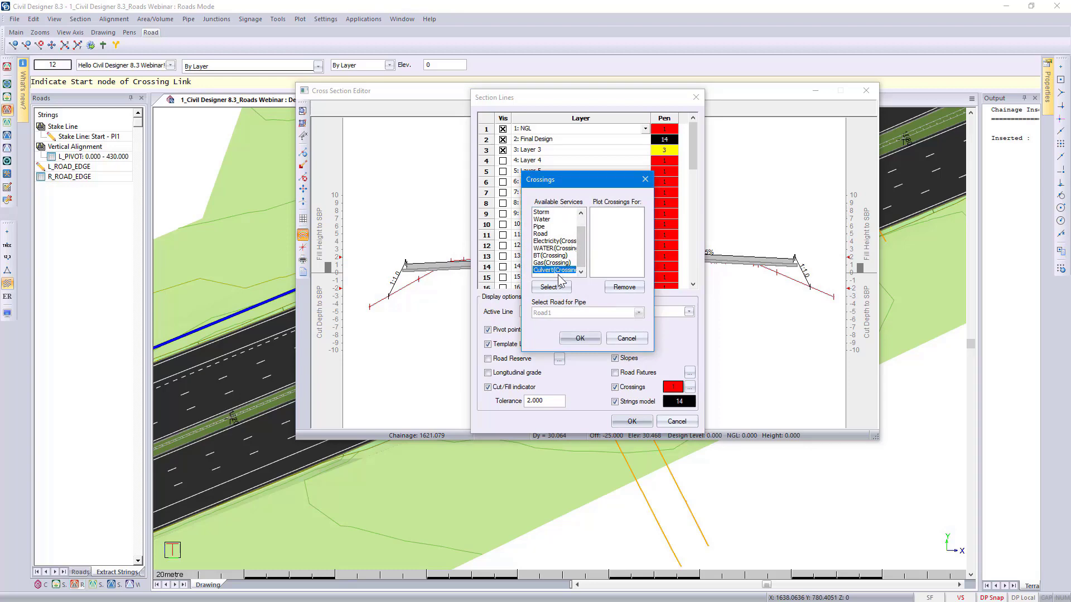
left_click(551, 286)
left_click(598, 338)
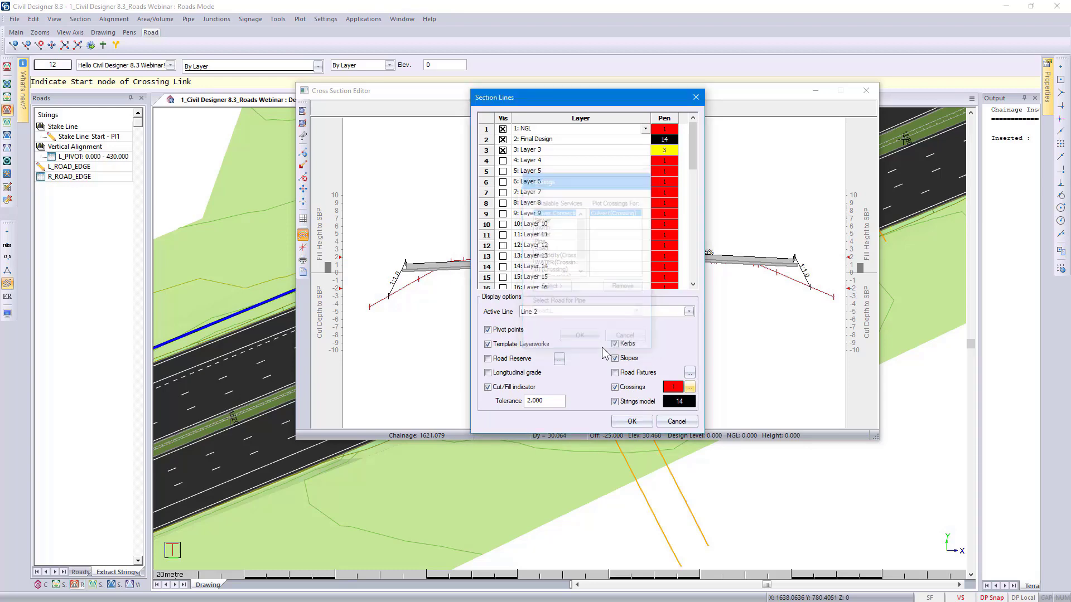
left_click(632, 421)
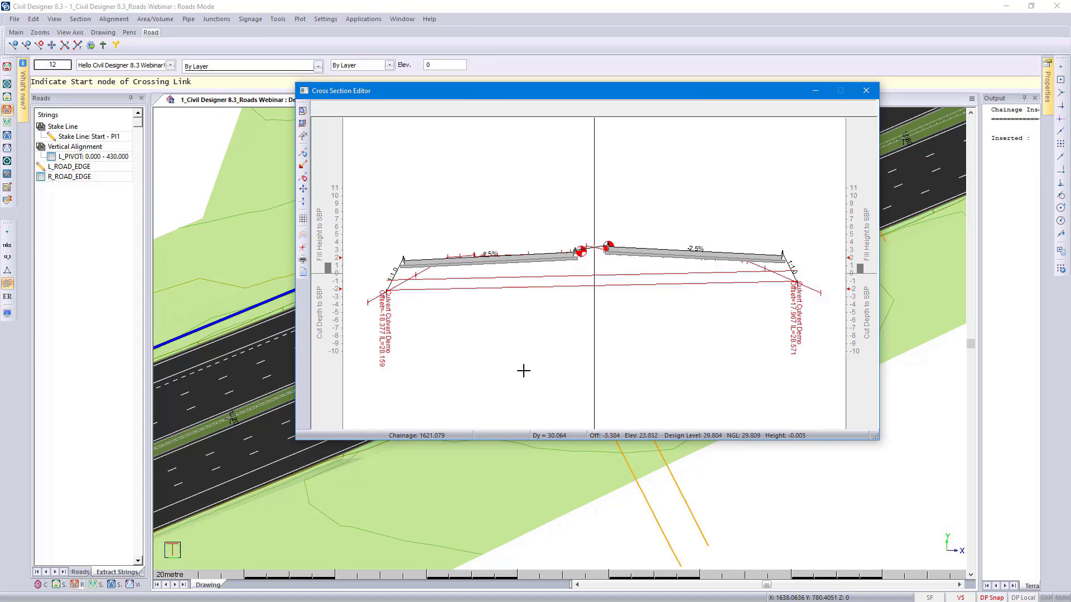
- Examine the culvert's end at the embankment toe in the cross section, close the editor and end the crossing command
left_click(393, 284)
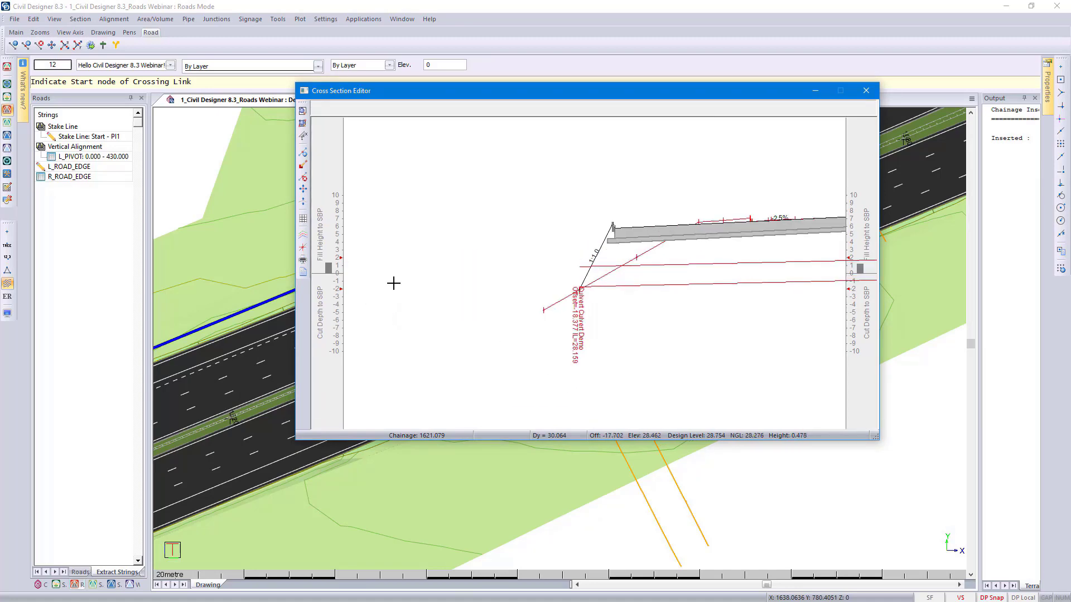
left_click(865, 90)
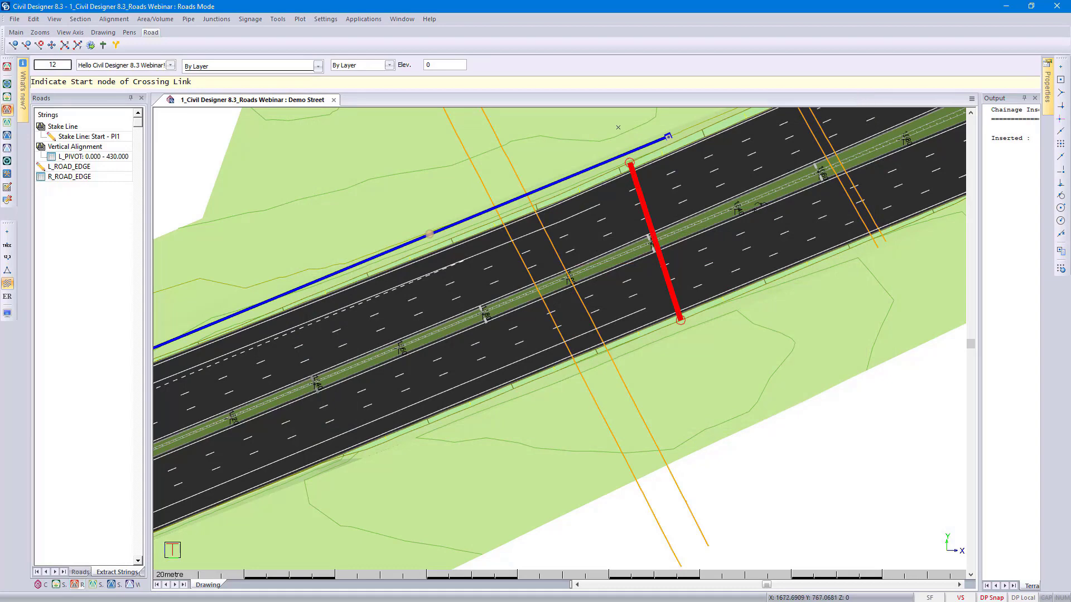
key("Escape")
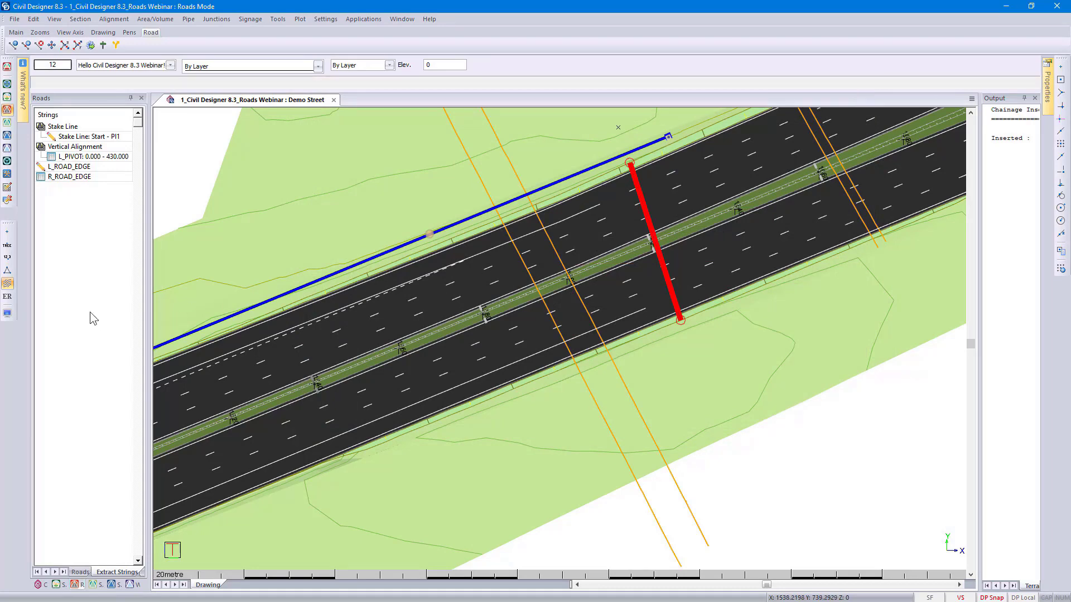
- Hide all crossing services in the plan display settings and show only the Culvert service
left_click(7, 313)
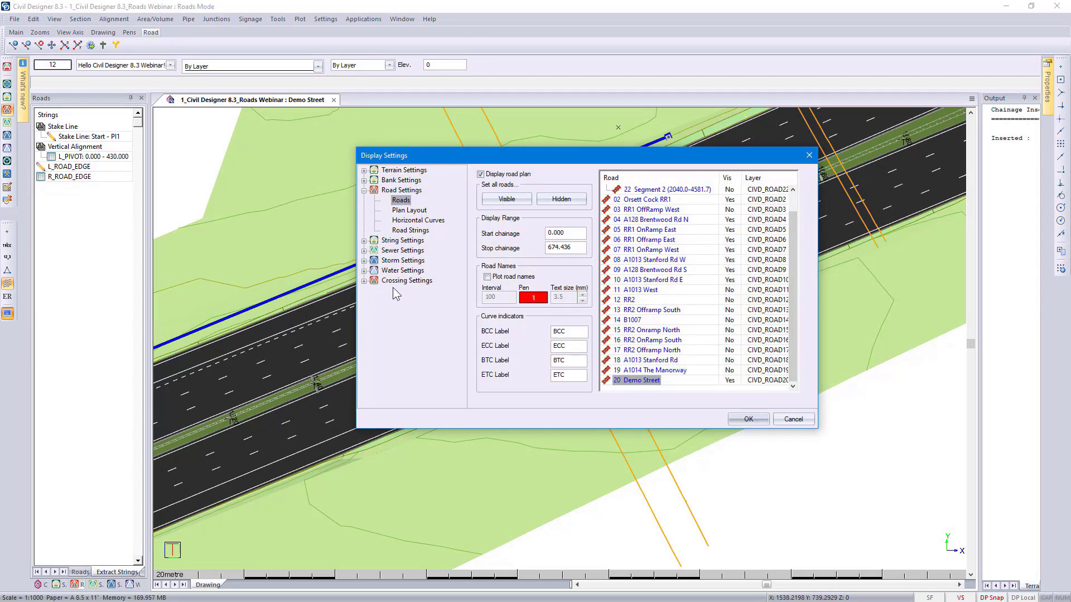
left_click(398, 281)
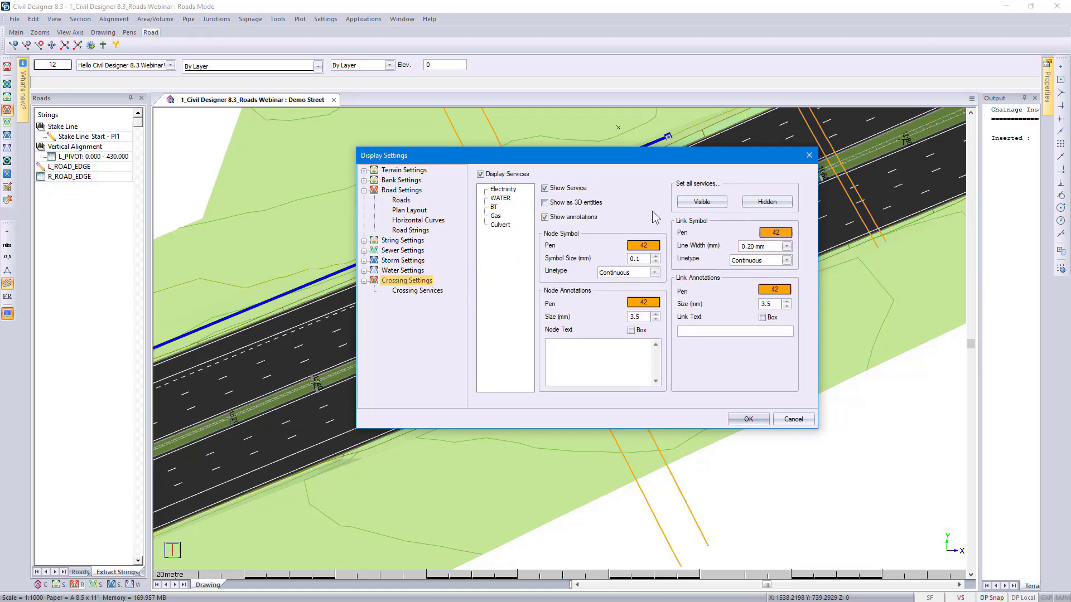
left_click(752, 204)
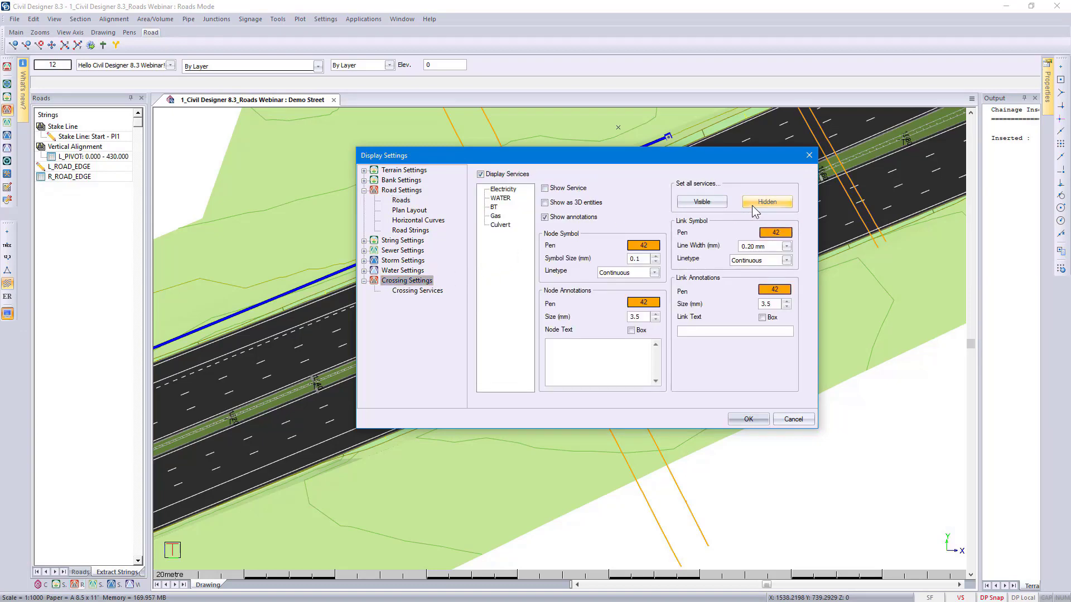
left_click(500, 225)
left_click(547, 191)
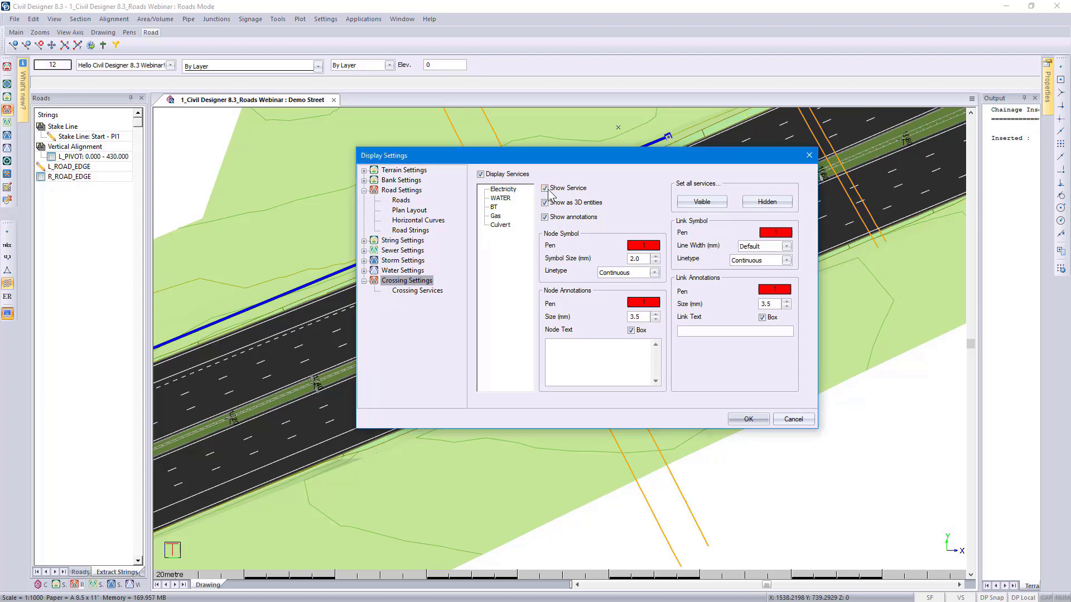
- Look over the variables available for the culvert's node and link annotation text, and apply the crossing display settings
right_click(585, 348)
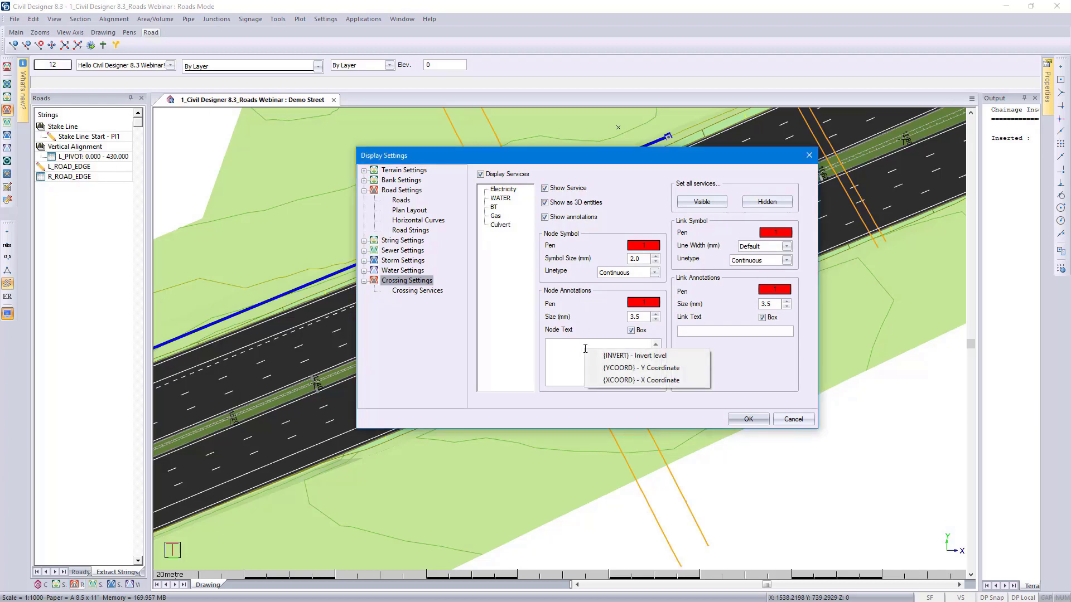
left_click(701, 330)
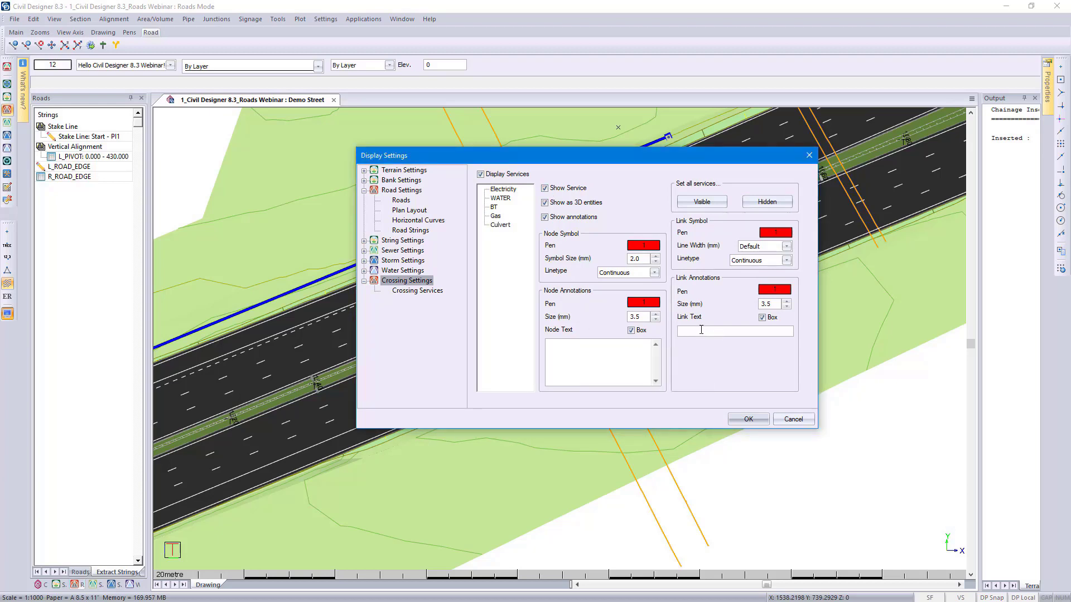
right_click(701, 330)
left_click(684, 348)
left_click(738, 418)
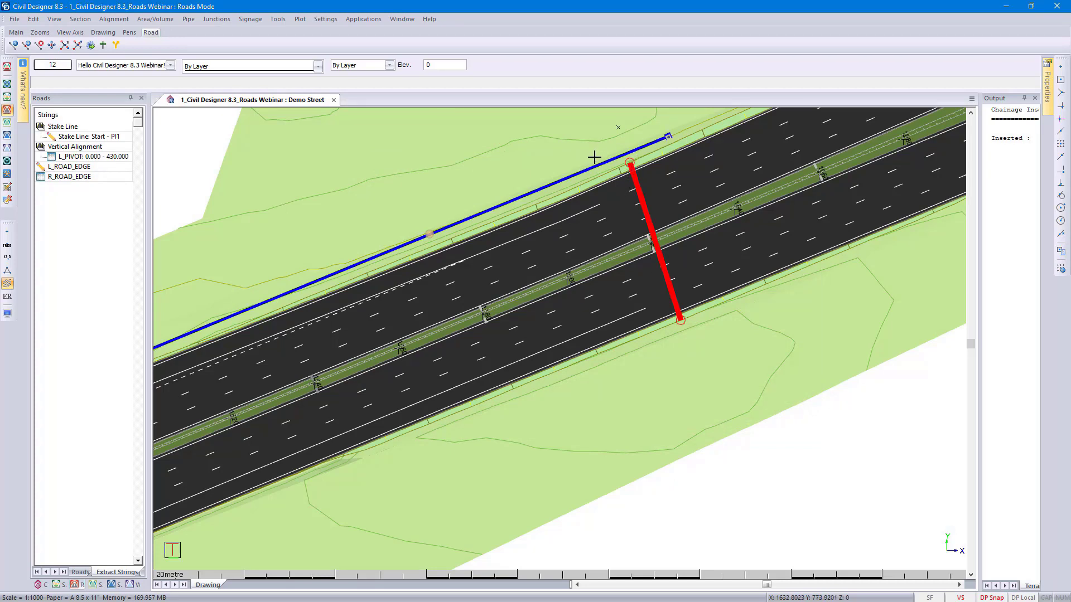
- Switch to Stormwater mode and check for service clashes between Storm and Culvert with a 1.000 m clearance
left_click(9, 136)
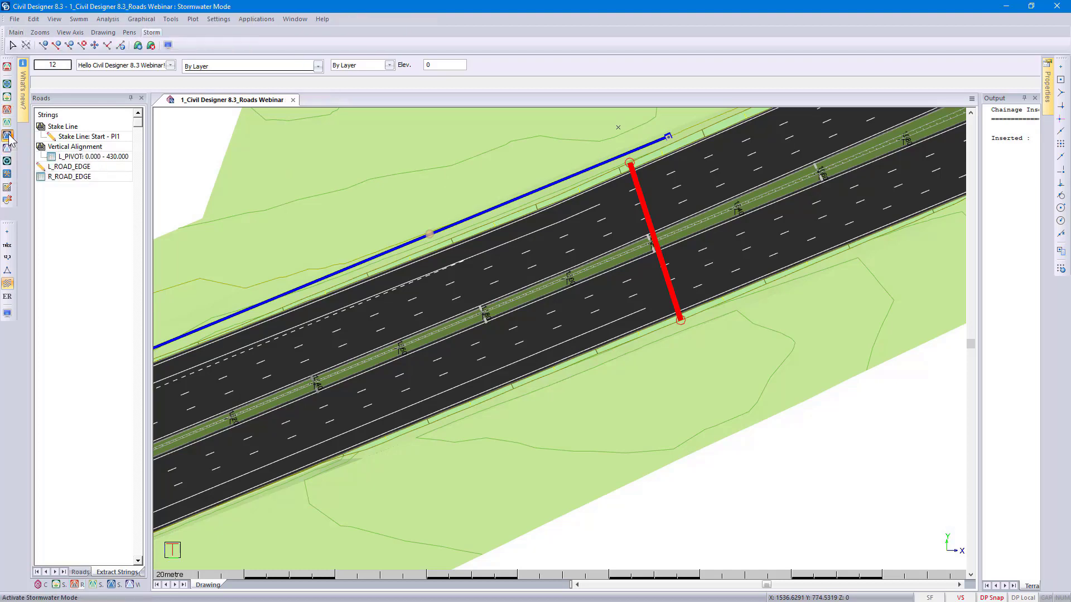
left_click(171, 19)
left_click(189, 43)
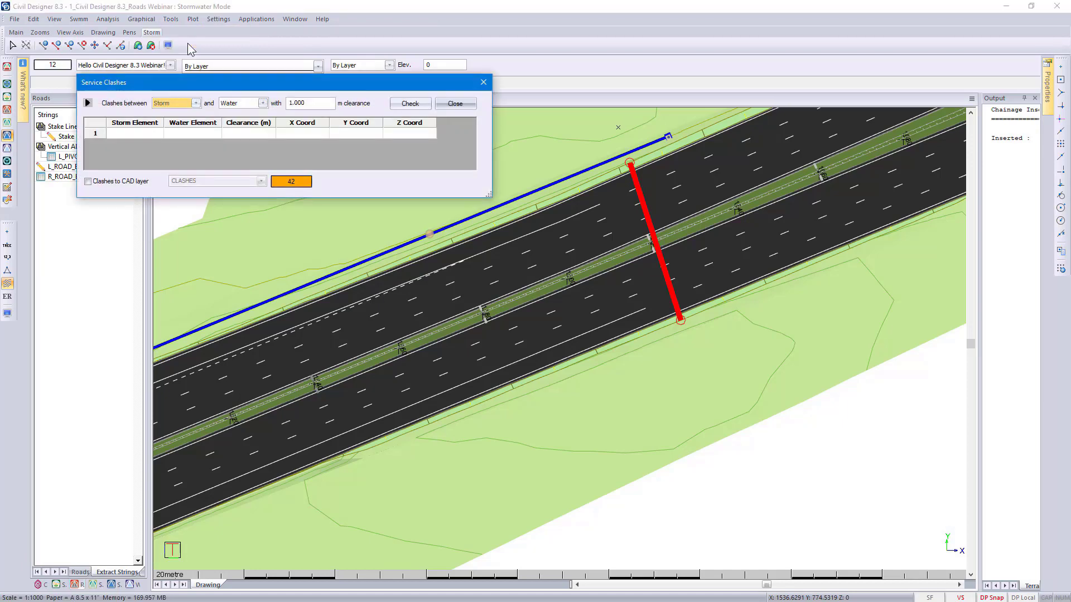
left_click(262, 103)
scroll(245, 145, "down", 3)
left_click(245, 167)
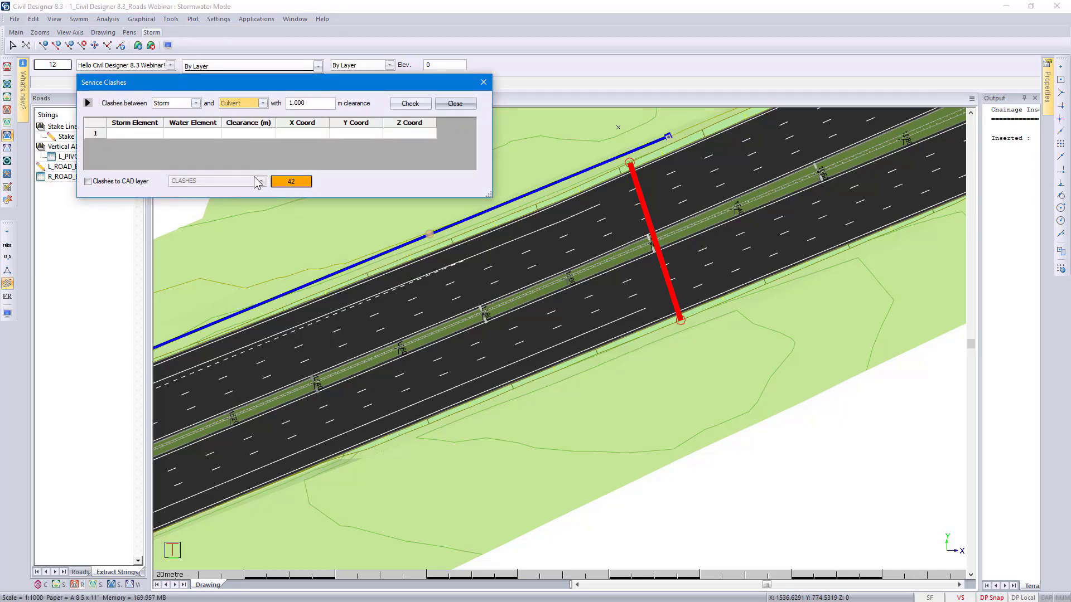
left_click(314, 104)
left_click(411, 106)
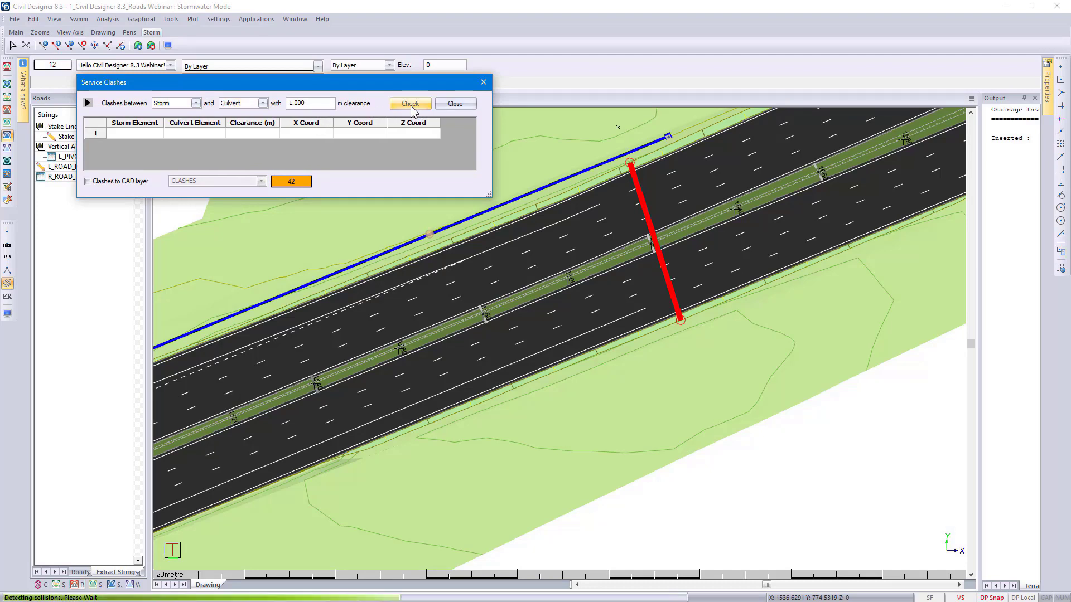
- Recheck the Storm and Culvert service clashes with a 3 m clearance
double_click(310, 103)
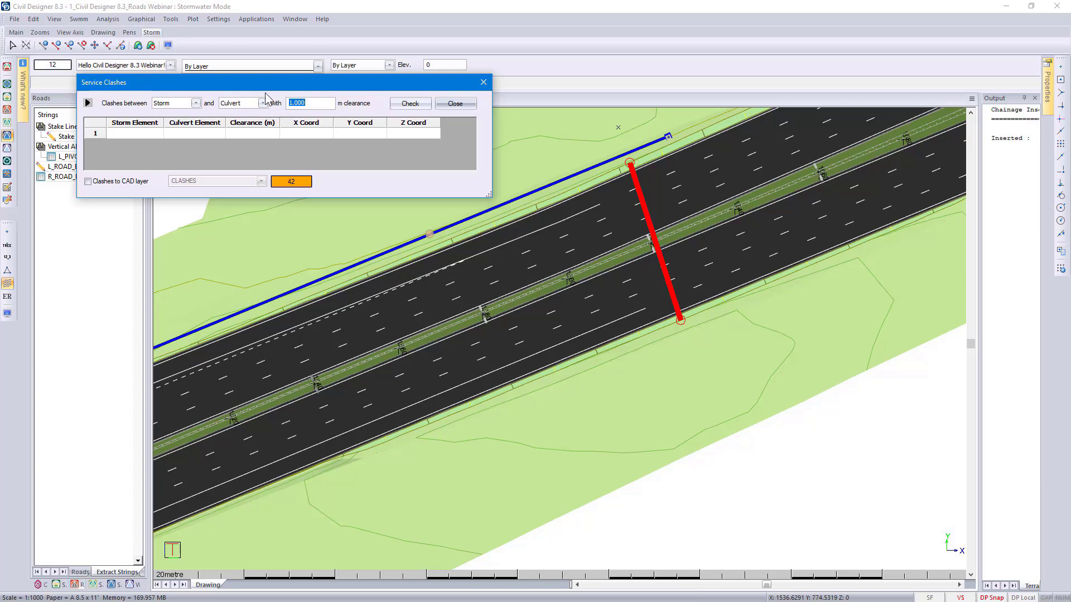
type("3")
left_click(397, 107)
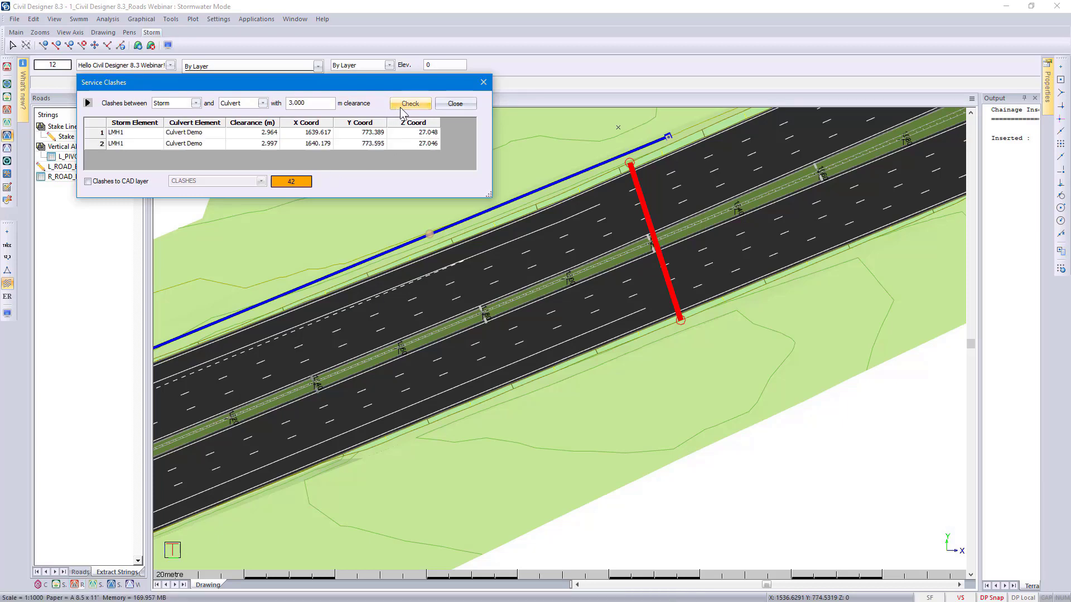
- Close the service clash check and inspect the culvert beside the stormwater manhole, pipes and road in the 3D render view
right_click(151, 136)
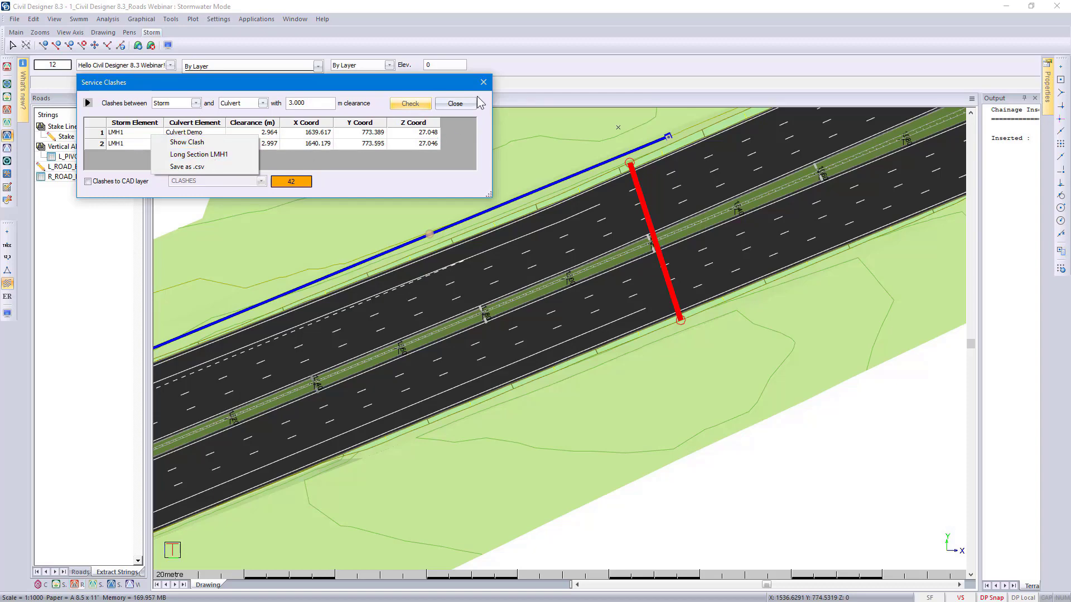
left_click(461, 106)
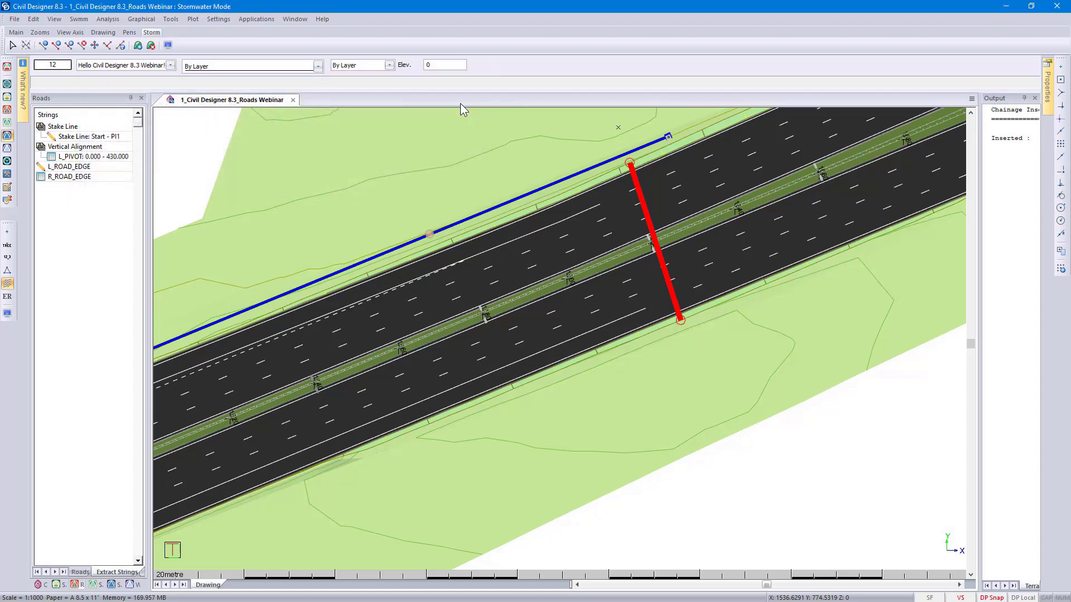
right_click(686, 350)
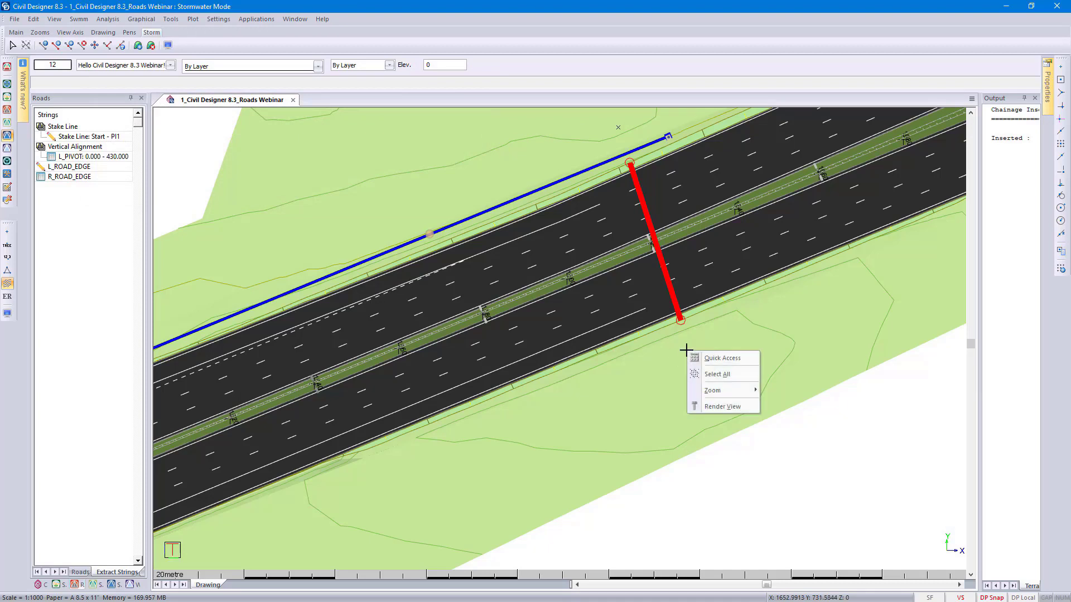
left_click(719, 403)
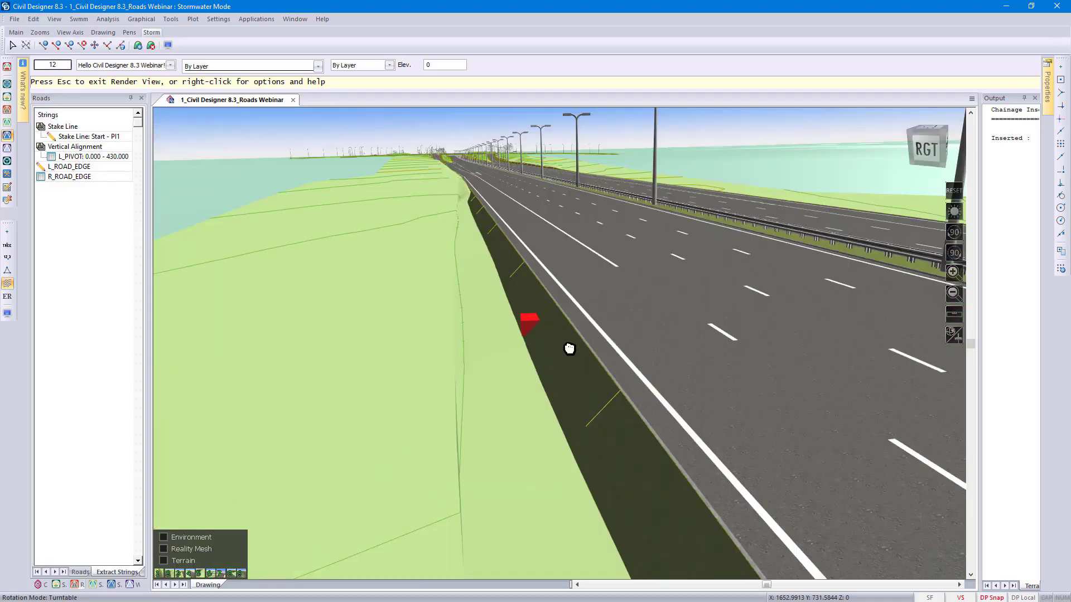
left_click_drag(569, 349, 557, 338)
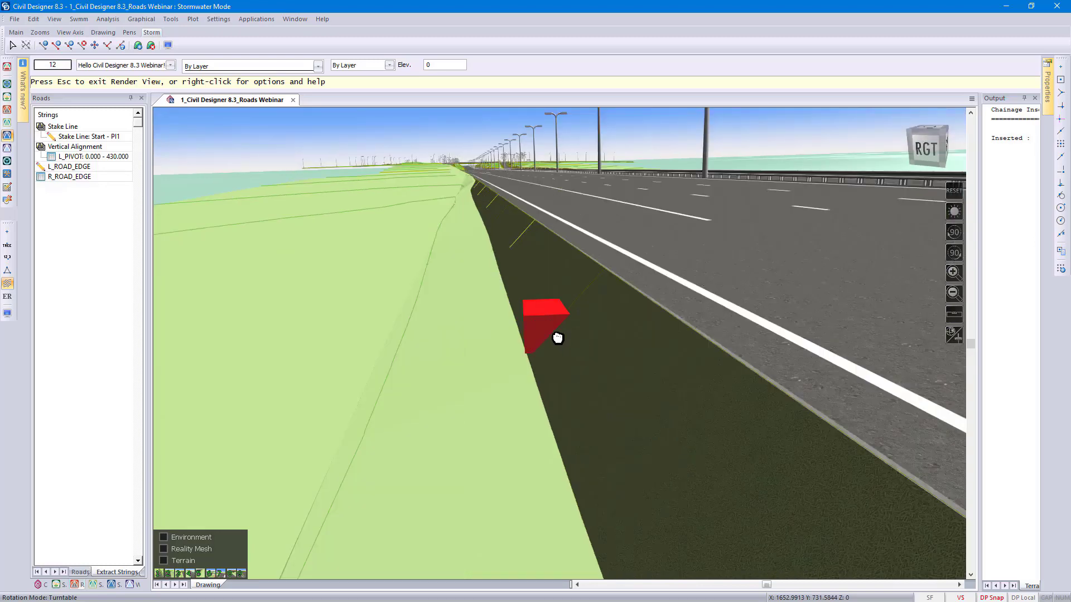
left_click_drag(557, 338, 554, 286)
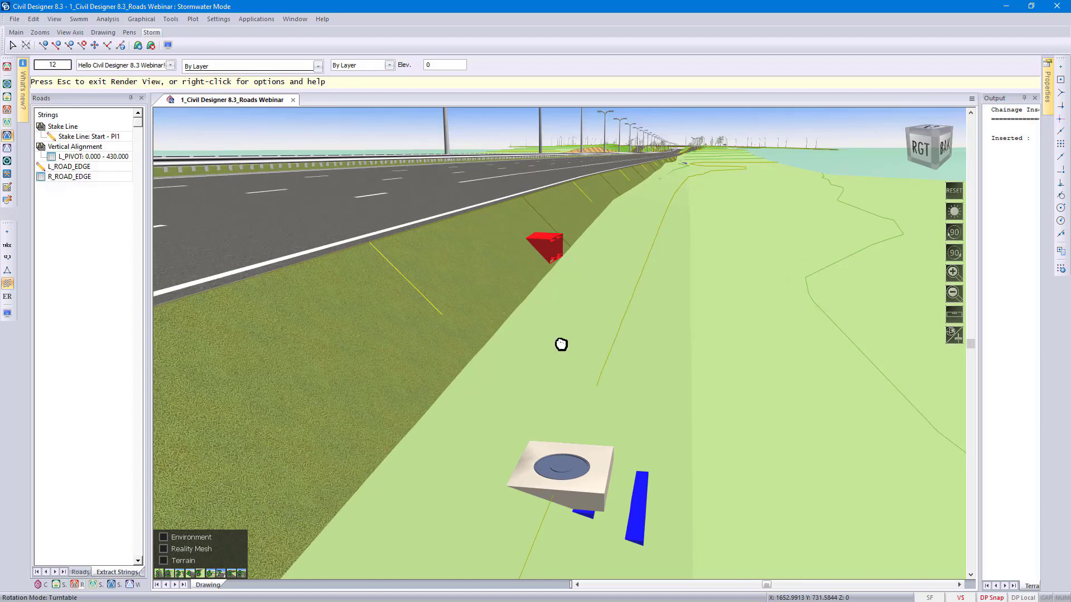
mouse_move(561, 345)
left_mouse_down()
mouse_move(564, 361)
mouse_move(555, 303)
mouse_move(560, 360)
left_mouse_up()
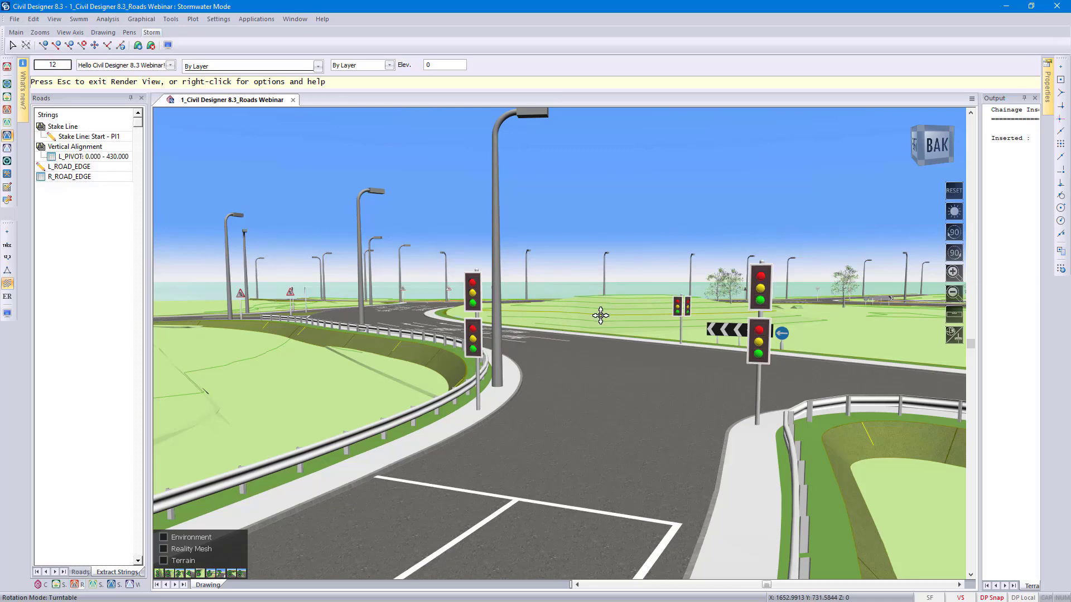
left_click(513, 333)
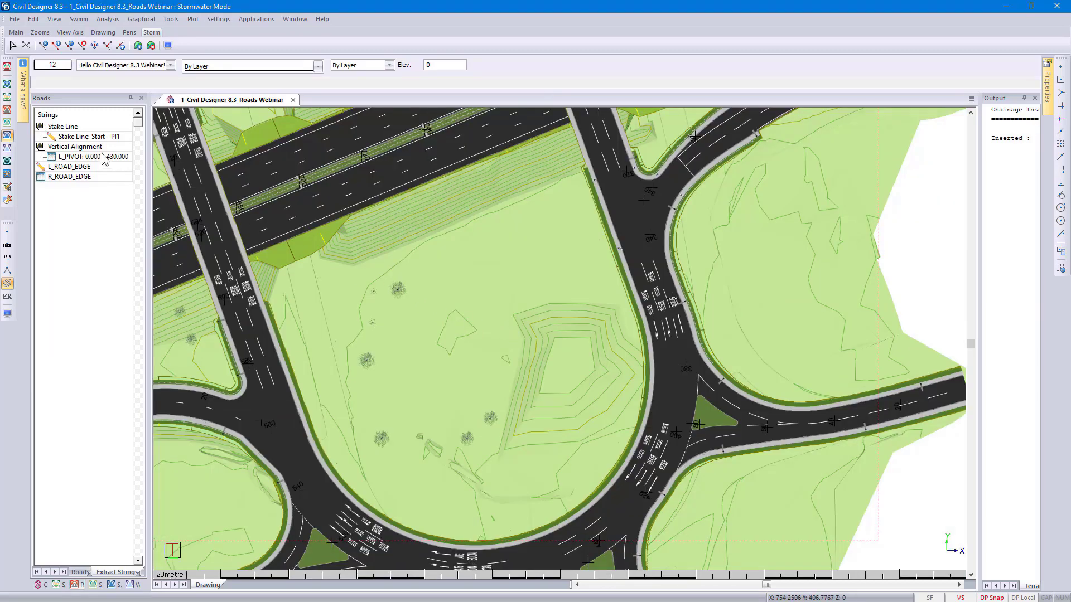
- Switch to Roads mode and start a point-to-point sight distance check with results output to CAD
left_click(7, 110)
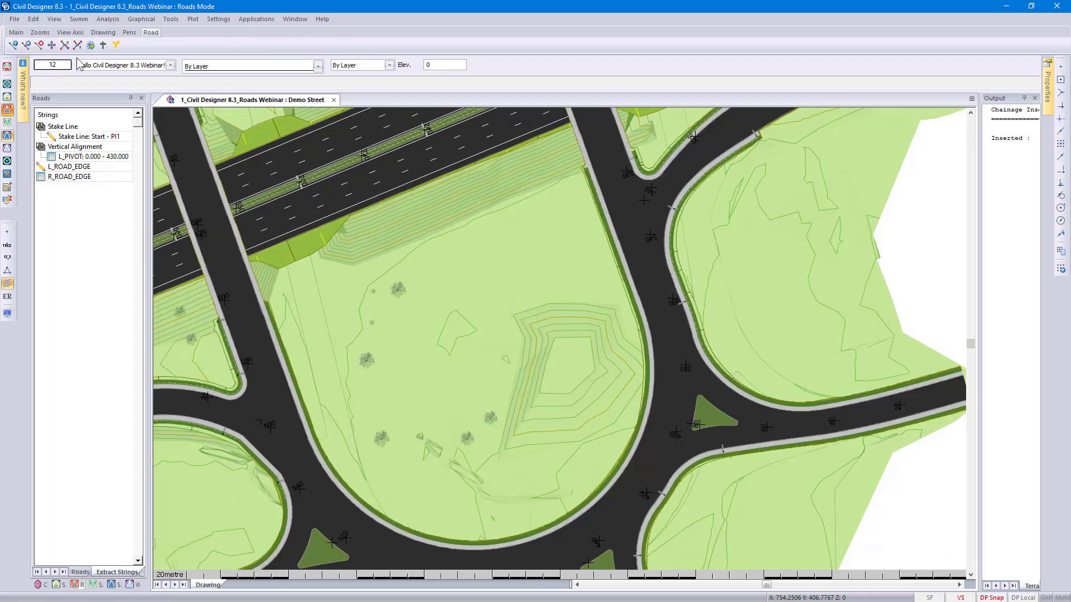
left_click(114, 19)
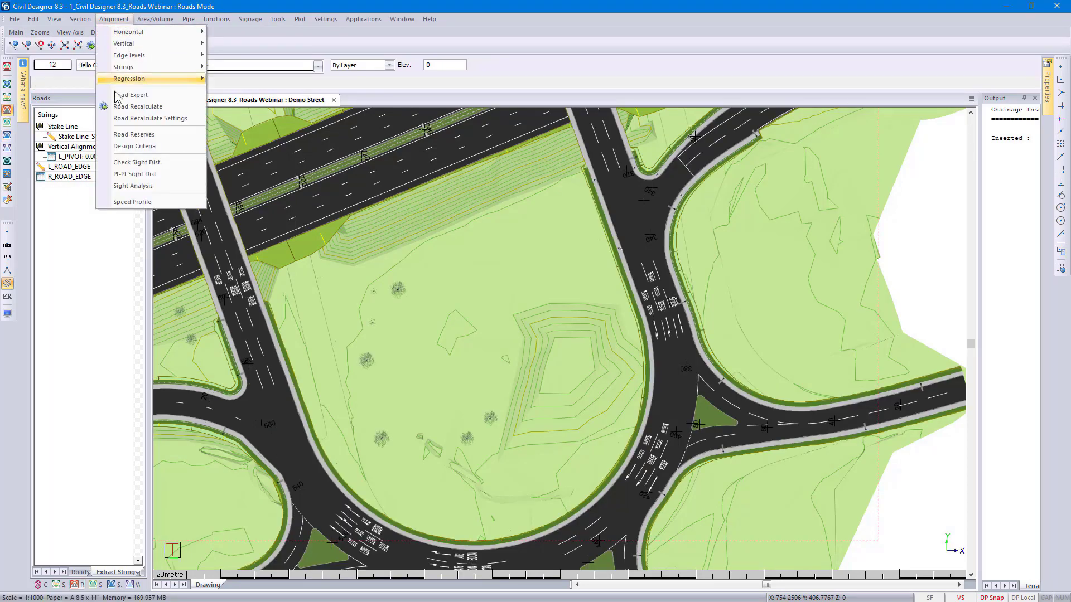
left_click(134, 174)
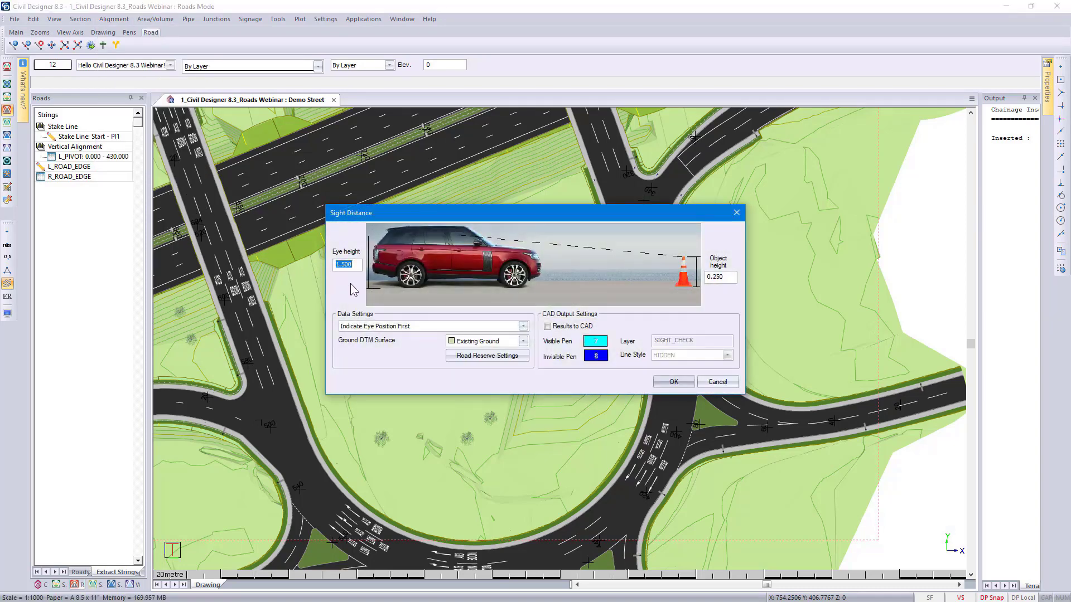
left_click(558, 328)
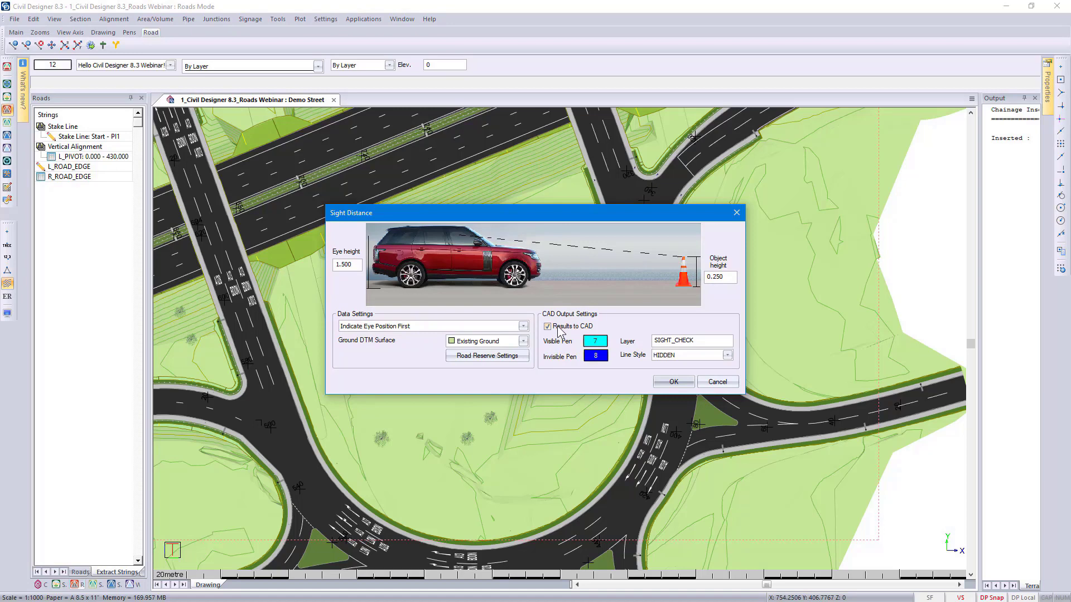
- Set the sight check's visible pen to green 4 and its invisible pen to red 1
left_click(595, 341)
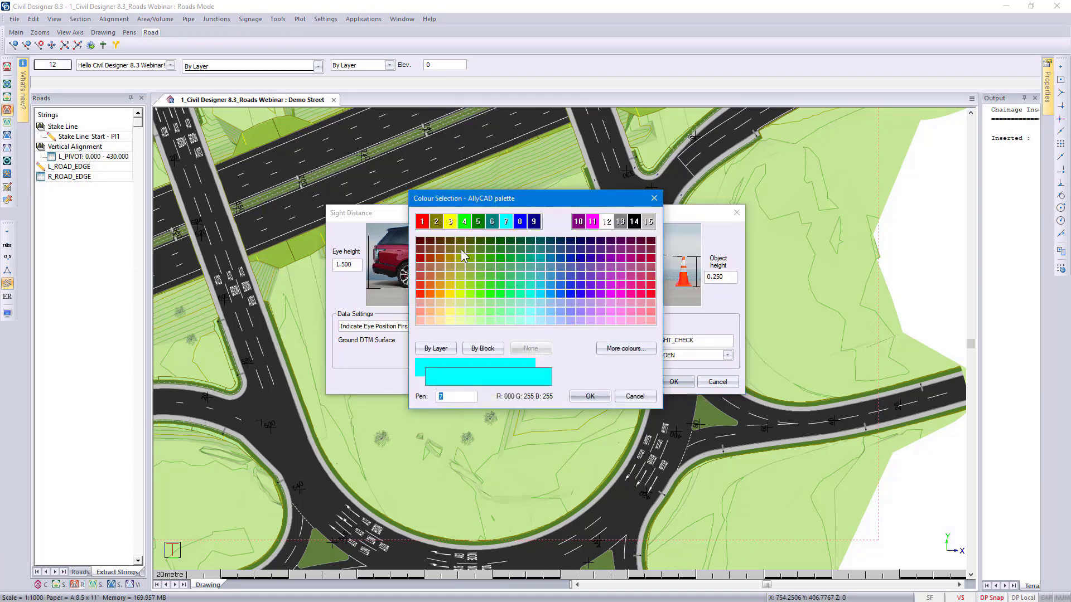
left_click(464, 224)
left_click(590, 396)
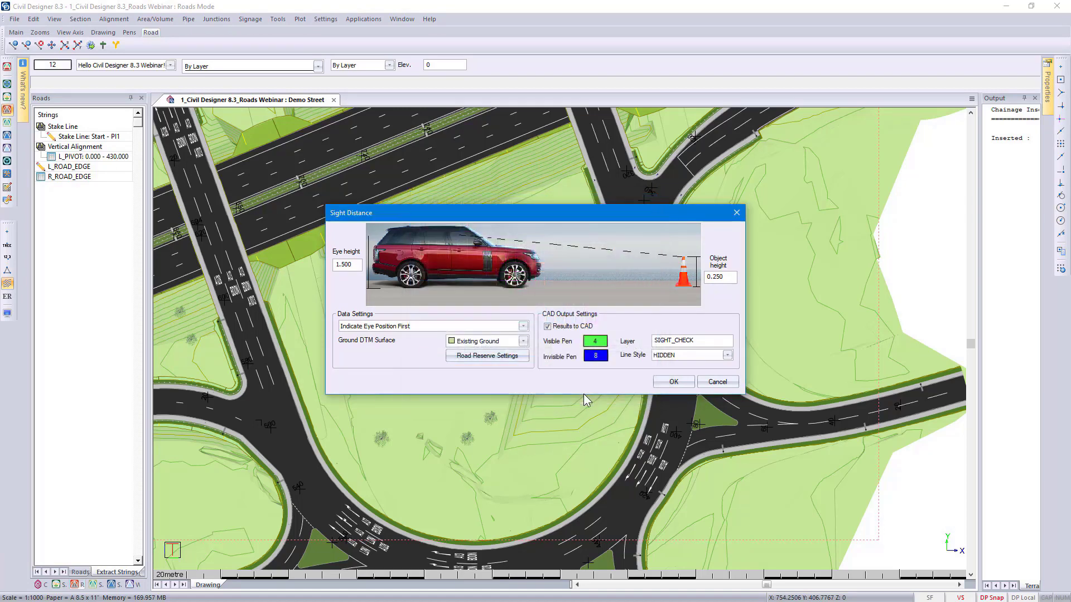
left_click(595, 355)
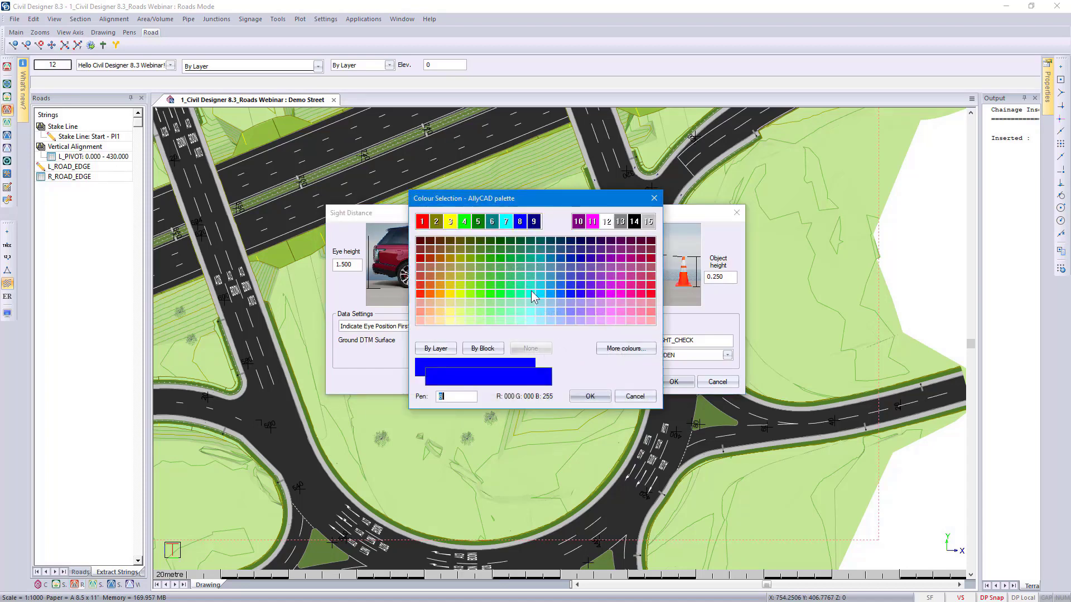
left_click(425, 222)
left_click(589, 396)
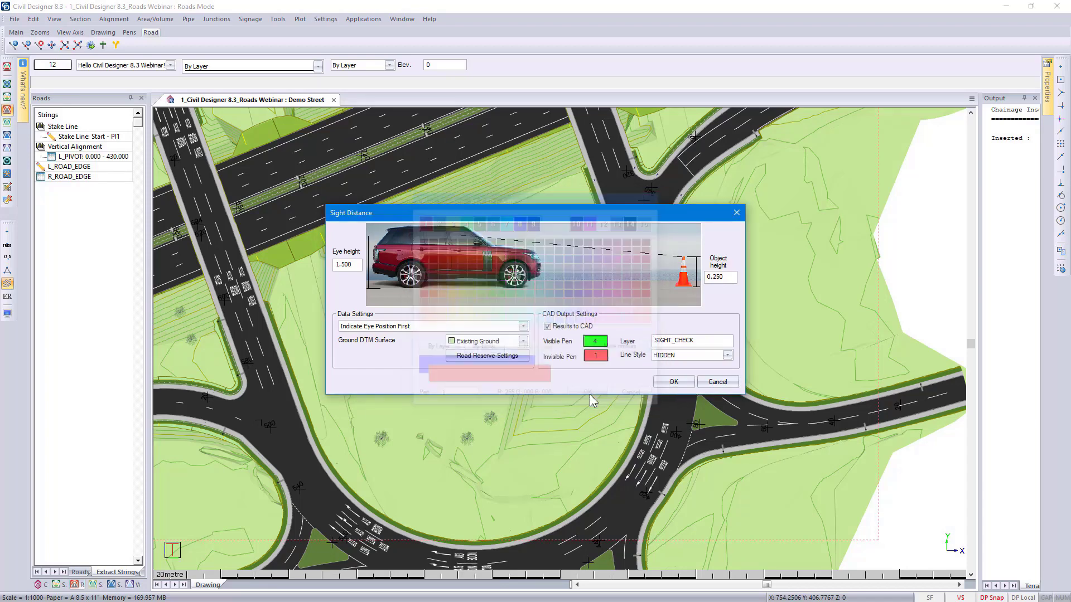
- Set the sight check's line style to Continuous and accept the sight distance settings
left_click(728, 355)
scroll(702, 366, "up", 10)
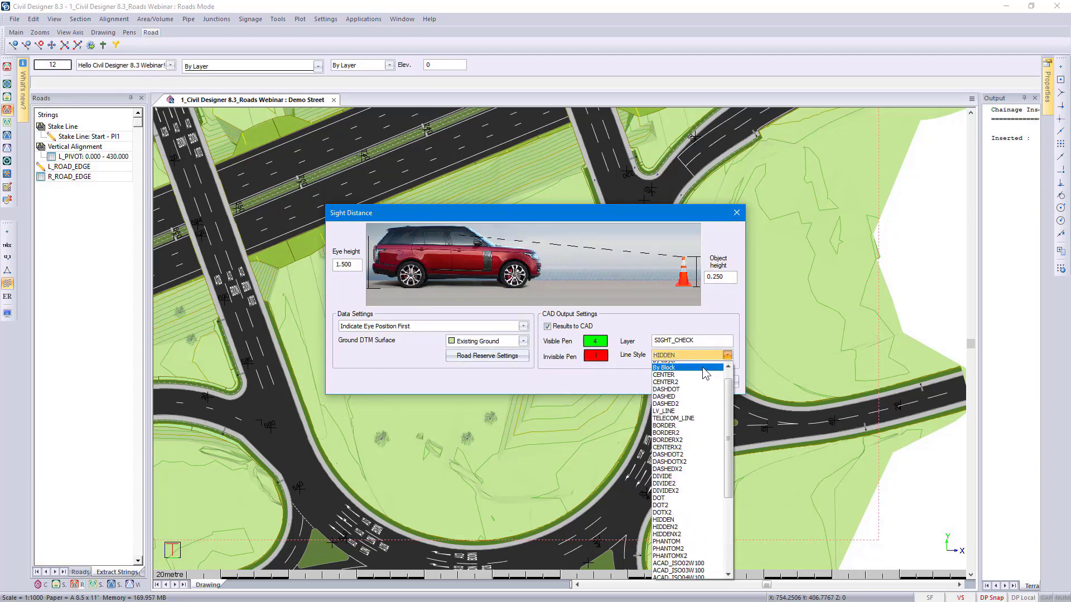
left_click(702, 368)
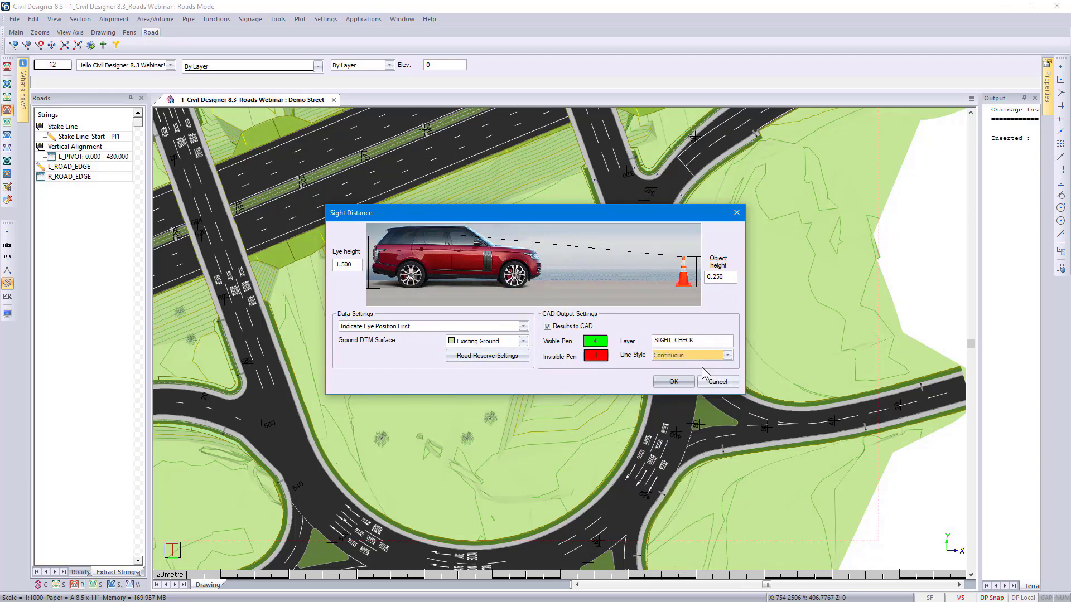
left_click(676, 382)
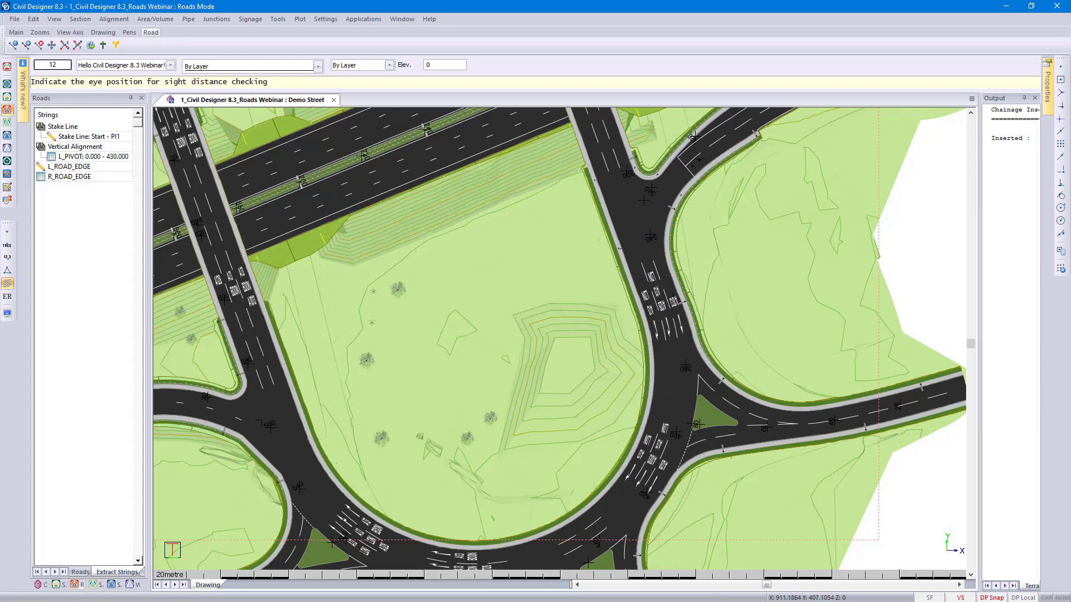
- Run two sight checks from the side road's stop line, one to the mound inside the loop and one to the loop road's southern bend
left_click(691, 166)
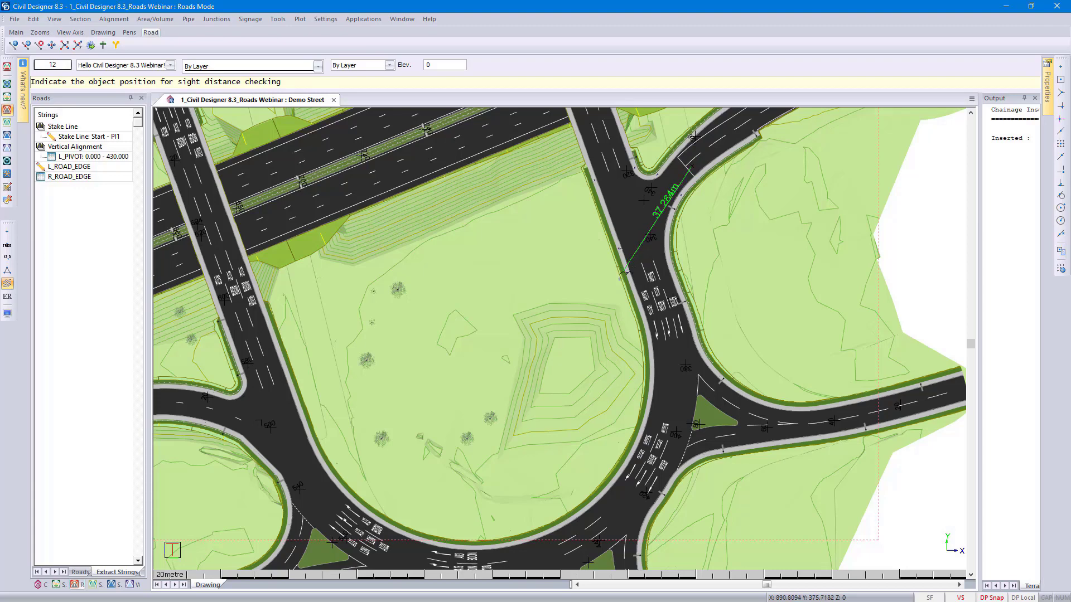
left_click(553, 383)
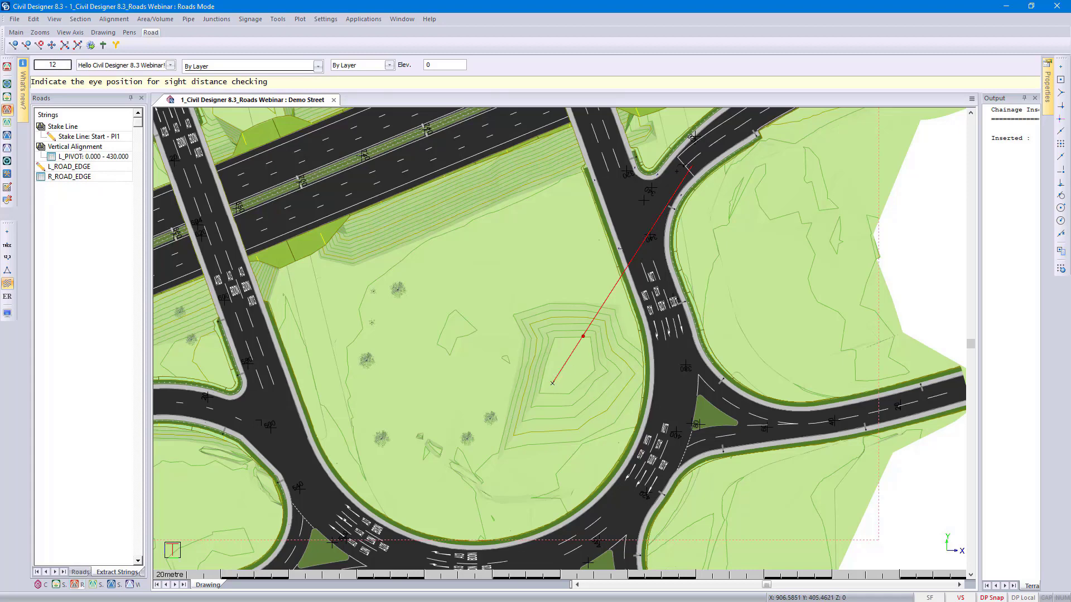
left_click(685, 157)
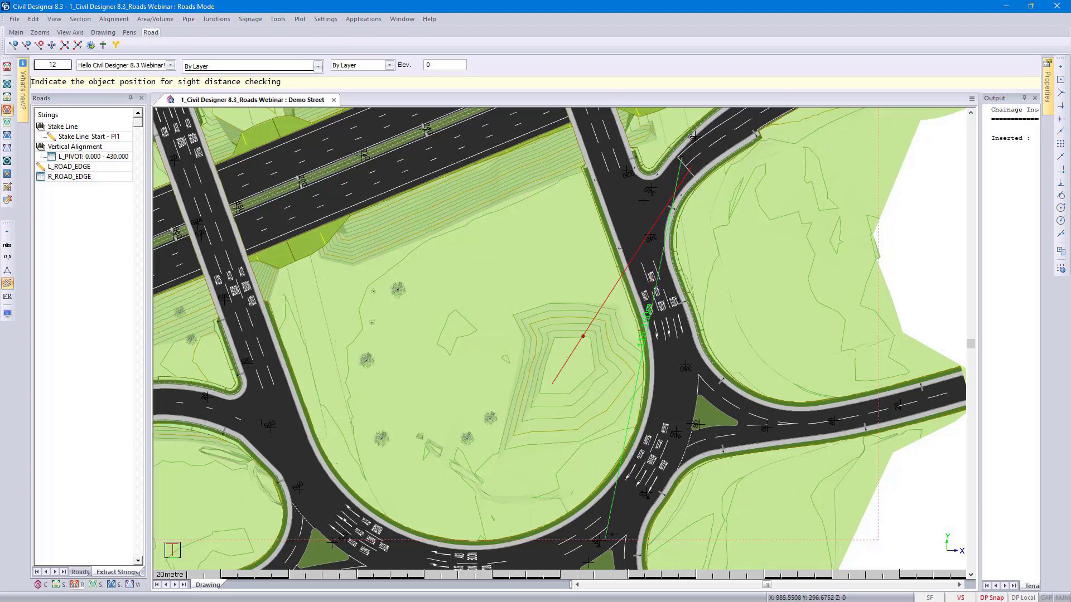
left_click(612, 534)
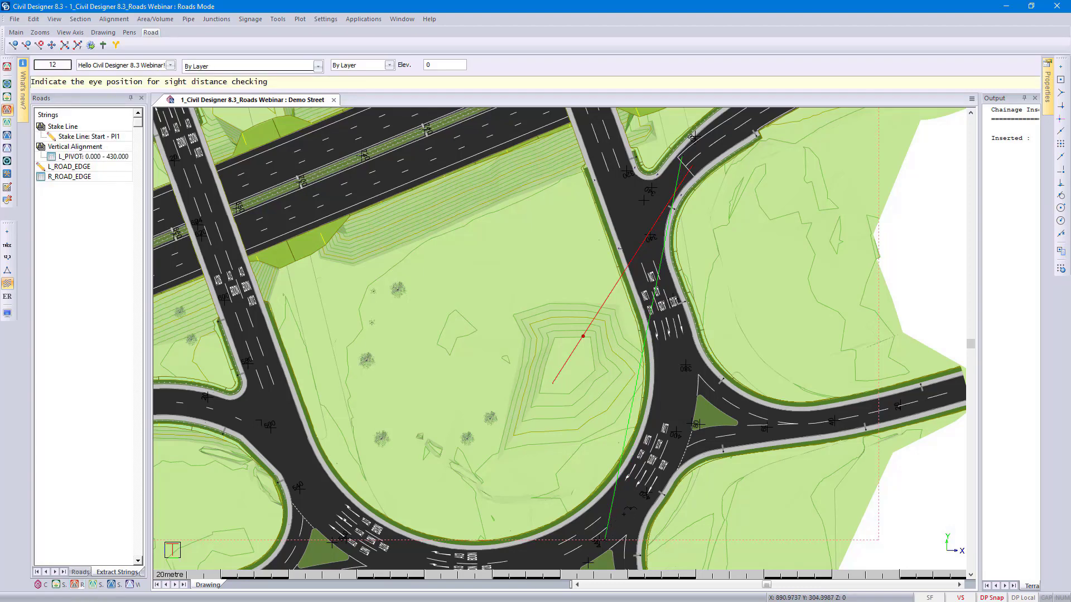
key("Escape")
- Examine both sight lines in the 3D render view, looking from the stop line across the signalised junction
right_click(554, 239)
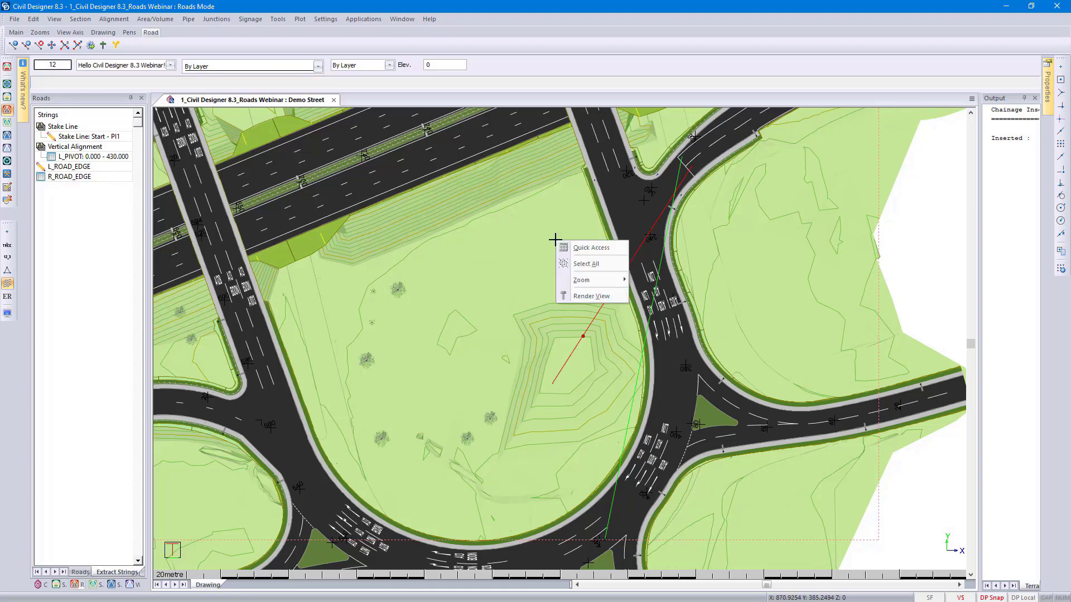
left_click(592, 299)
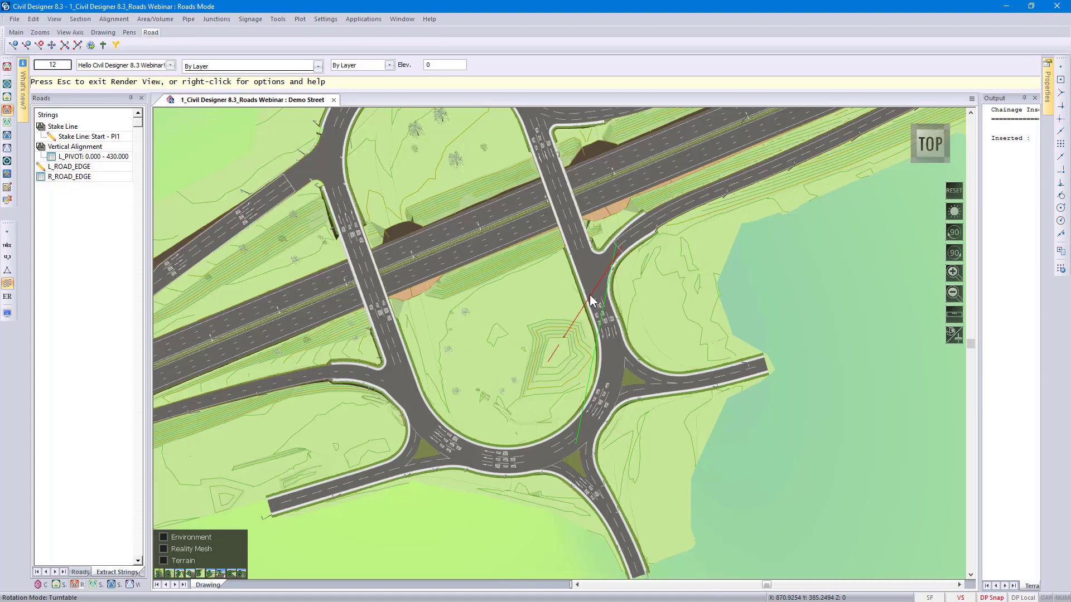
left_click_drag(593, 299, 616, 277)
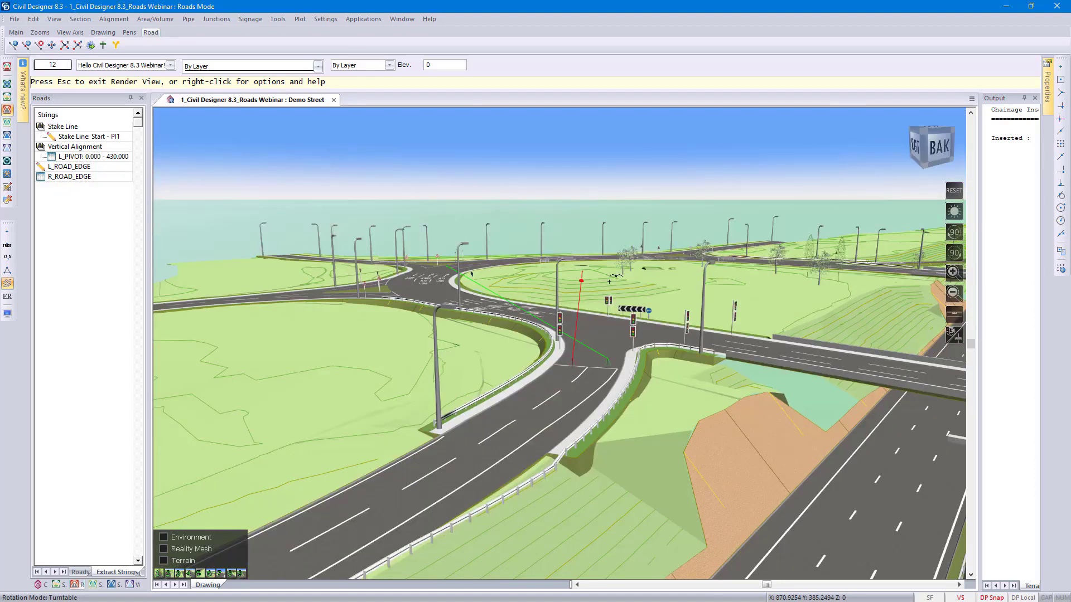
scroll(585, 354, "up", 5)
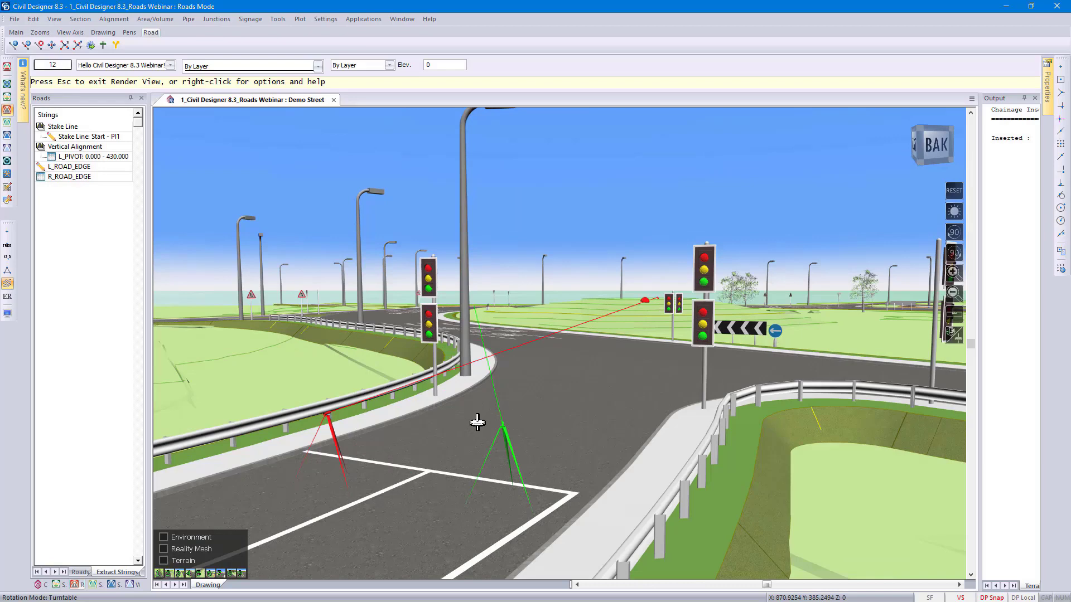
left_click_drag(475, 421, 491, 371)
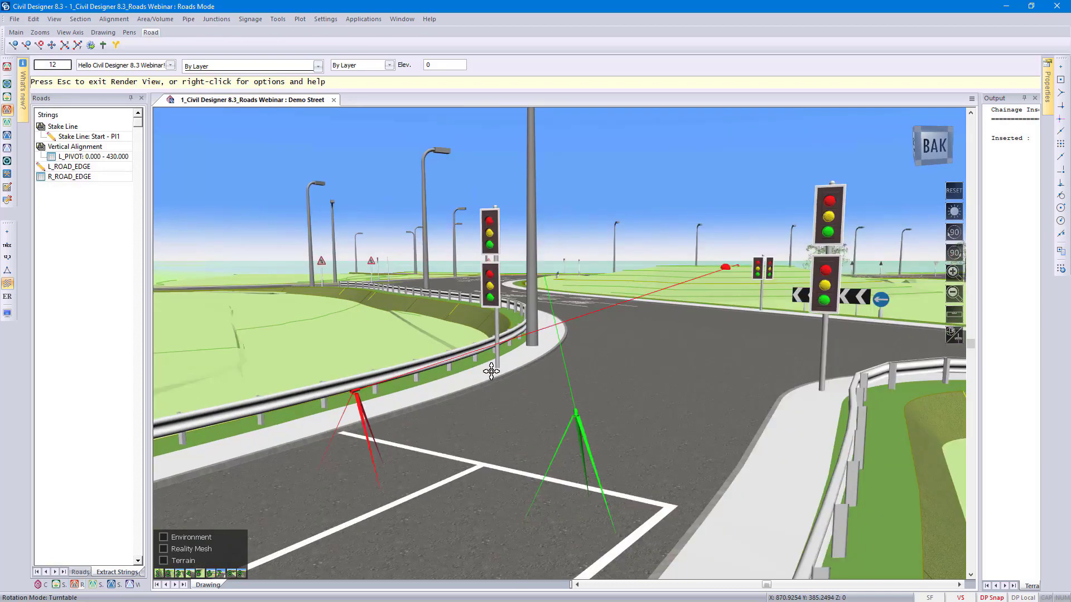